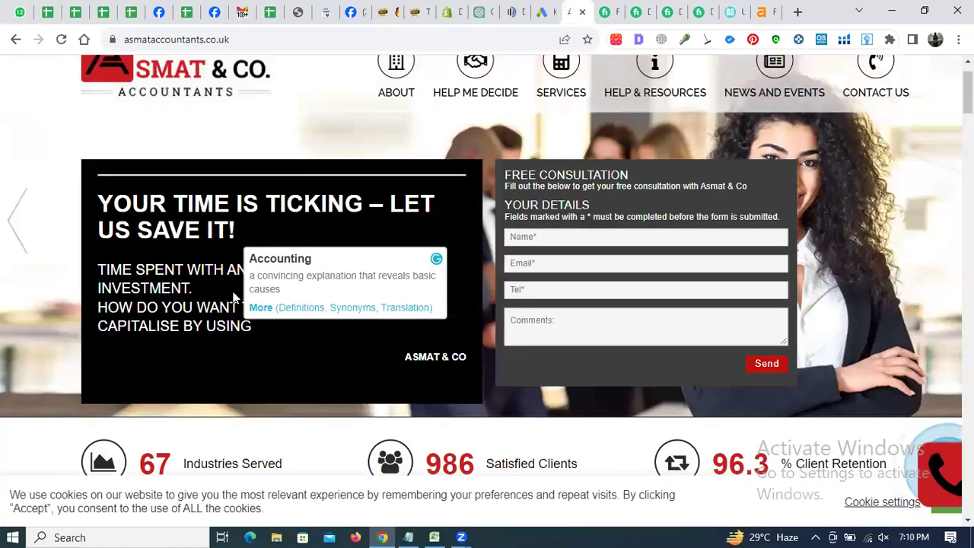
Switch to Keyword Planner and examine the United Kingdom keyword ideas for "Accounting services" with their average monthly searches.
key("ctrl+shift+Tab")
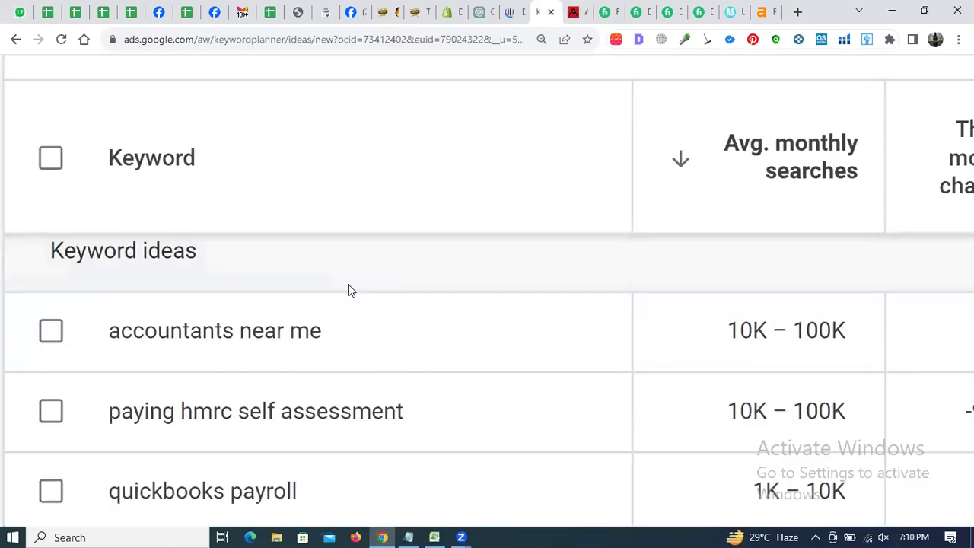
scroll(230, 301, "up", 5)
scroll(231, 294, "down", 5)
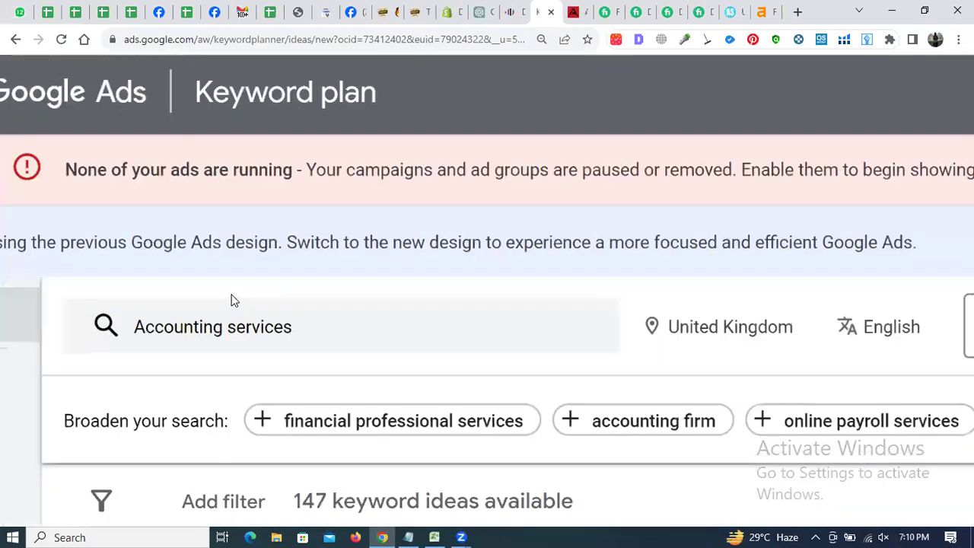
scroll(143, 286, "up", 5)
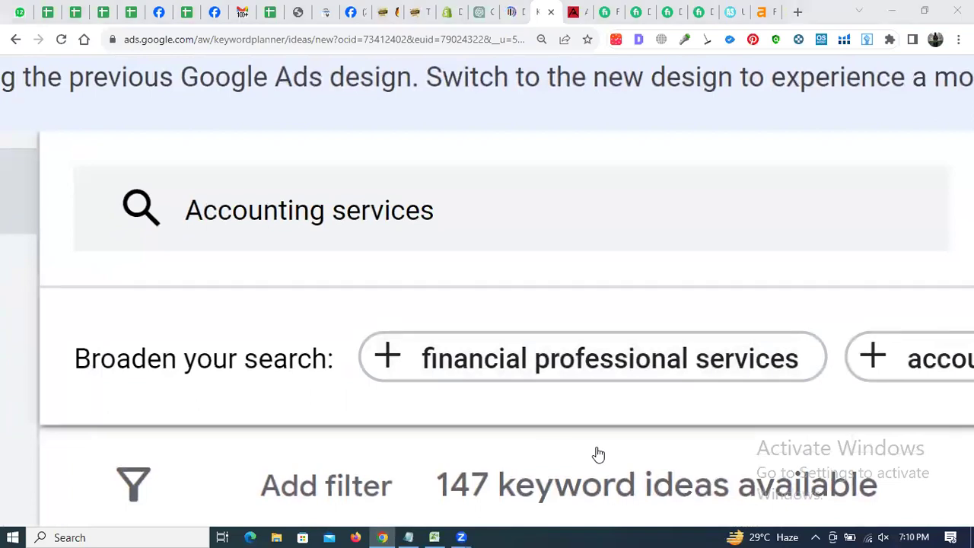
scroll(498, 300, "down", 5)
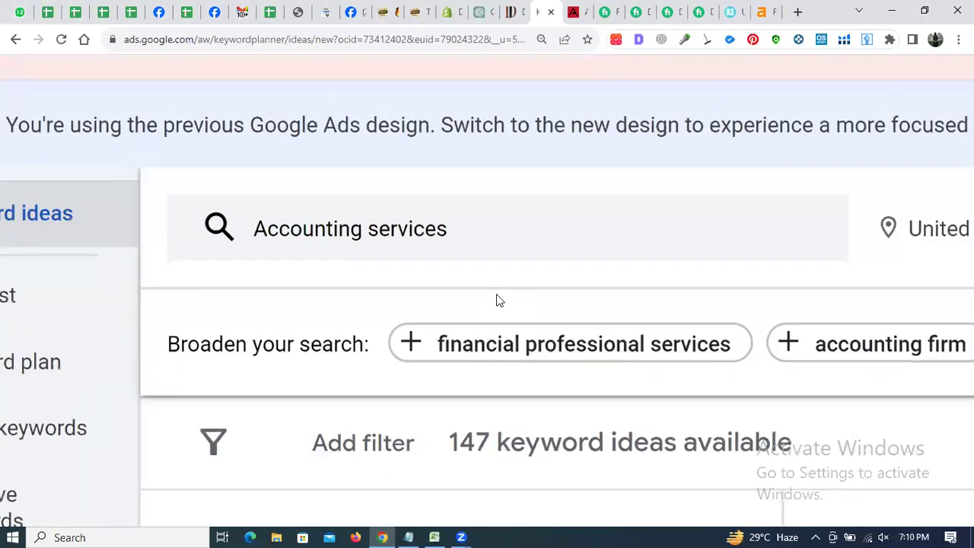
scroll(584, 233, "up", 5)
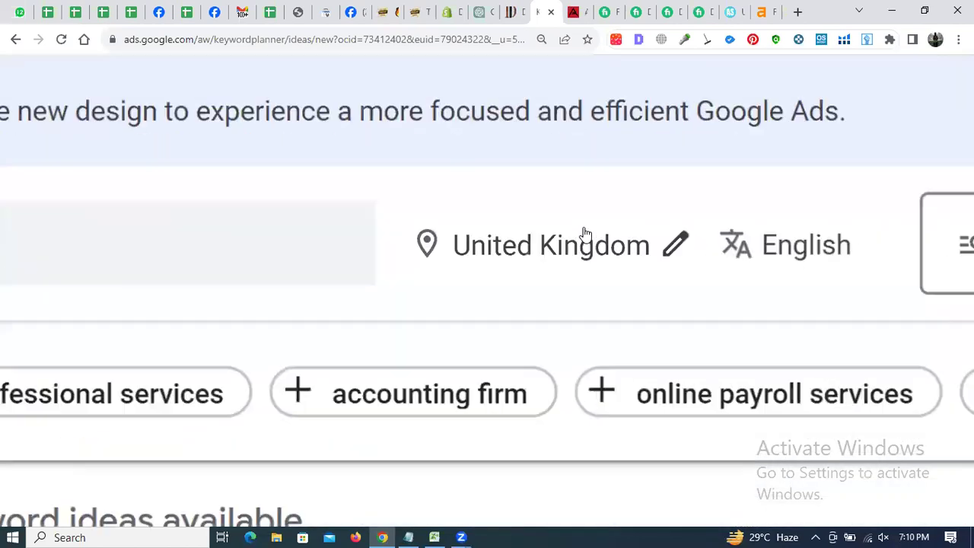
scroll(583, 232, "down", 5)
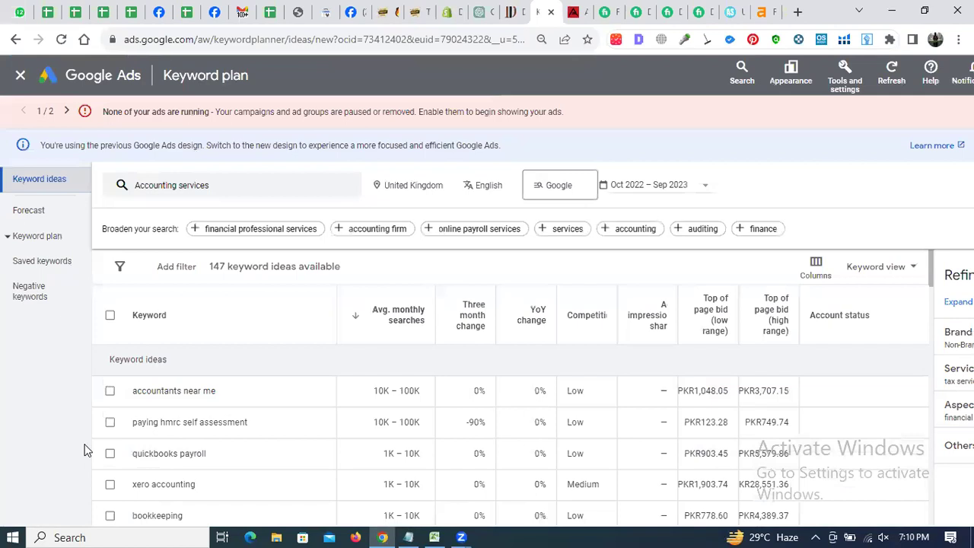
scroll(85, 450, "up", 5)
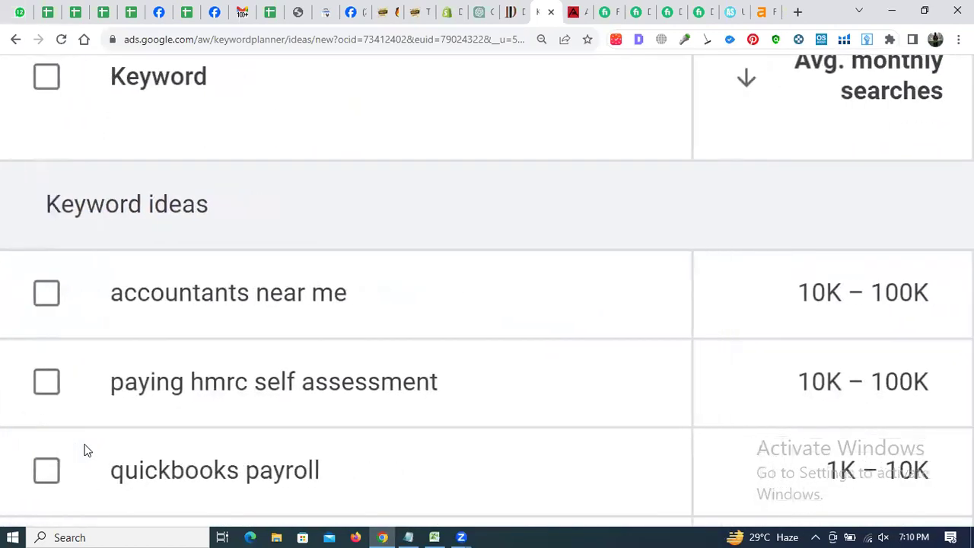
scroll(85, 450, "right", 1)
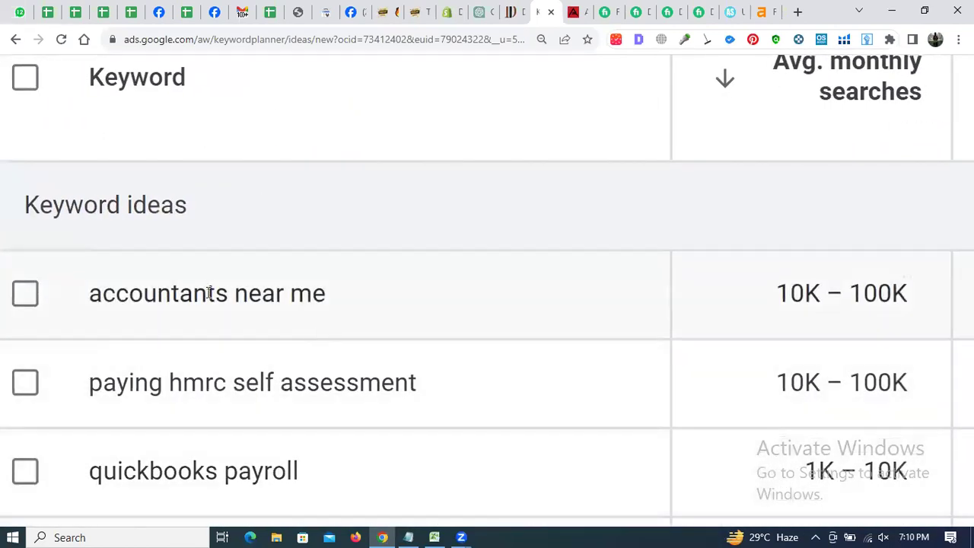
scroll(758, 321, "down", 1)
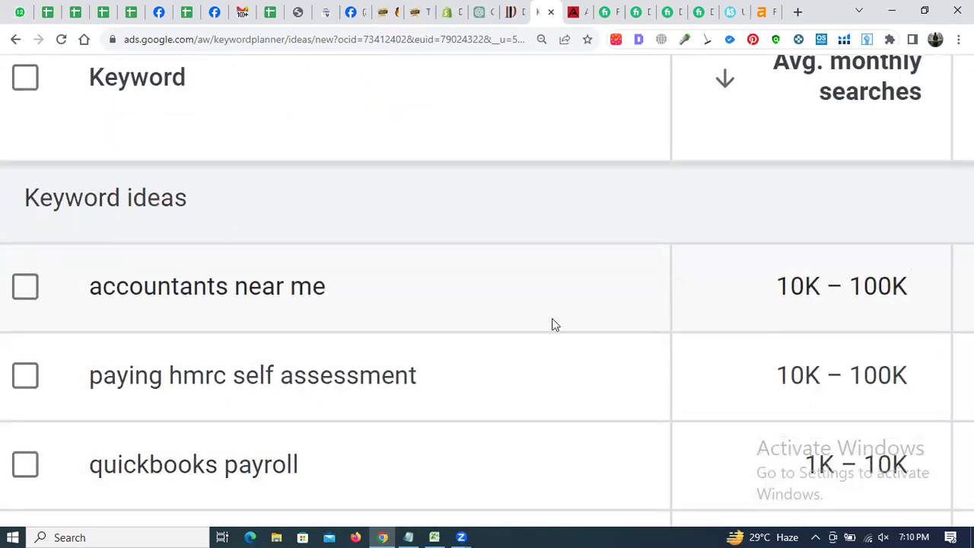
scroll(389, 354, "down", 1)
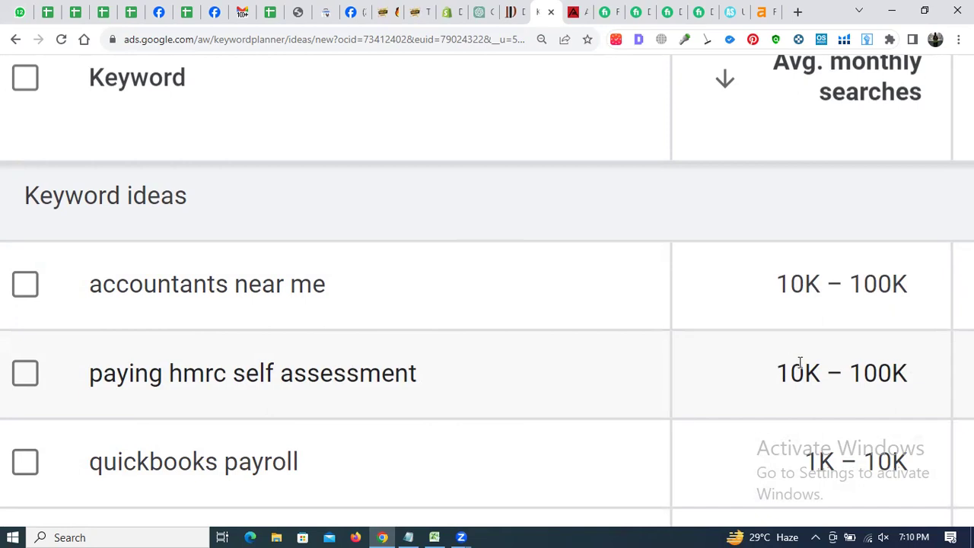
Copy the keyword "accountants near me" from the keyword ideas and switch to the blank Excel workbook.
double_click(175, 278)
left_click(175, 279)
key("ctrl+c")
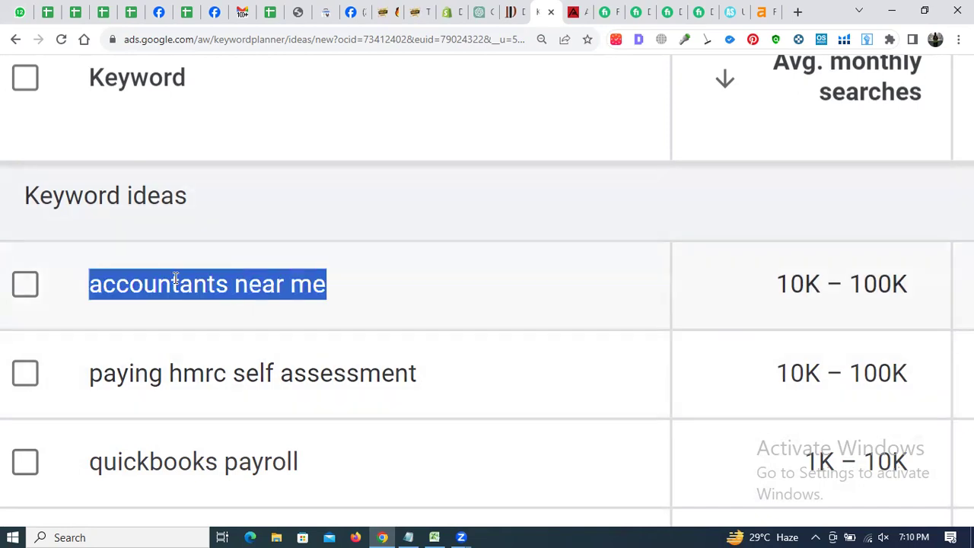
left_click(446, 533)
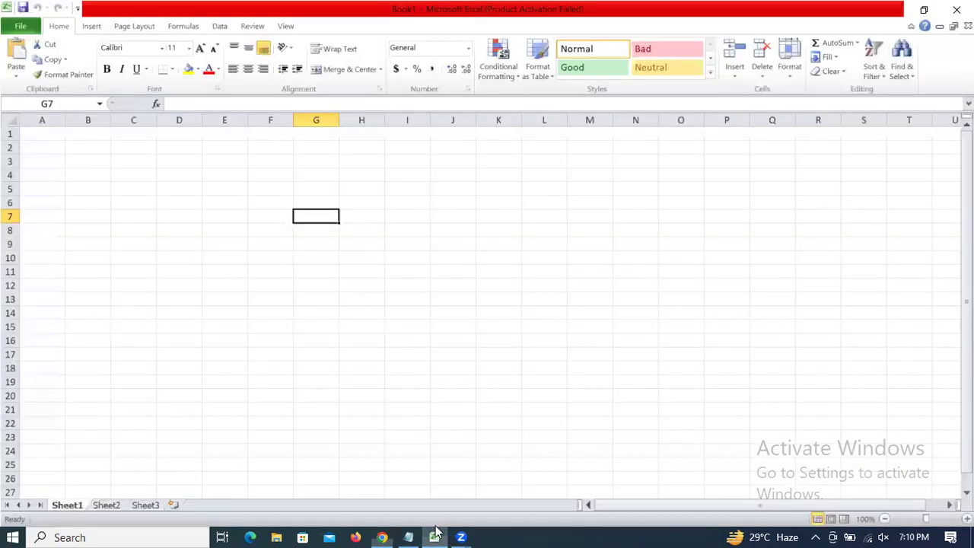
Enter the column headers "Keywords" in F5 and "searches" in G5.
left_click(266, 188)
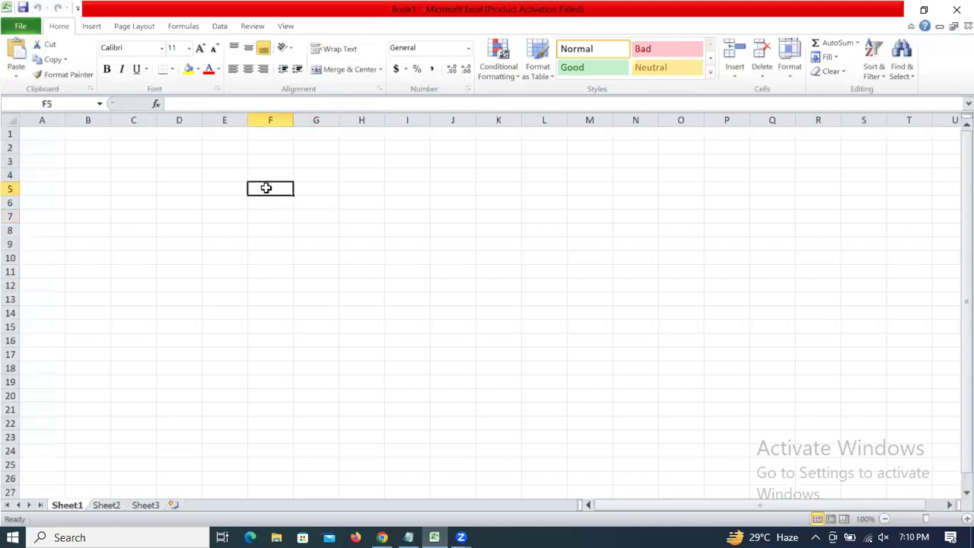
type("Keywords")
key("Return")
key("Up")
key("Right")
type("searches")
key("Return")
key("Up")
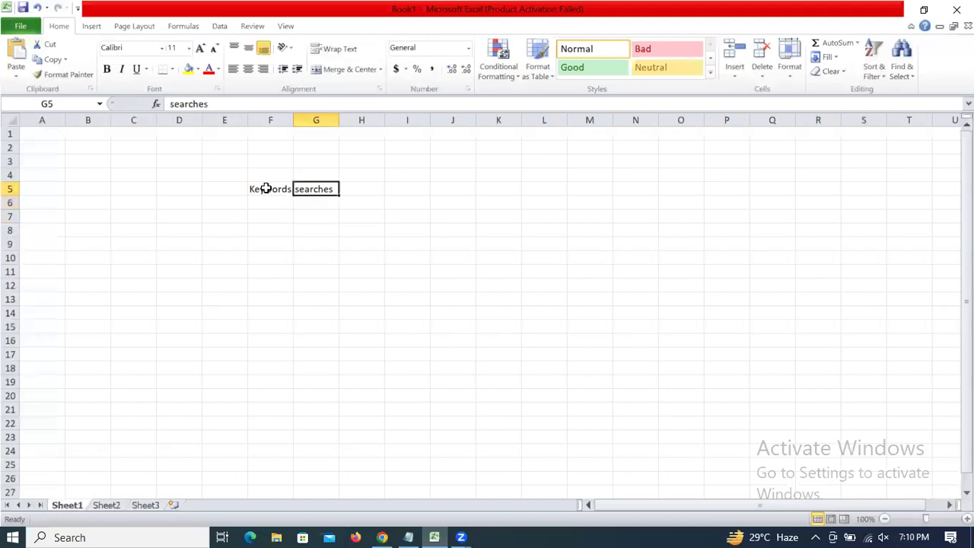
Format headers F5:G5 with a yellow fill and font size 15, and widen columns F and G to fit them.
left_click(265, 188)
key("shift+Right")
left_click(188, 69)
left_click(183, 47)
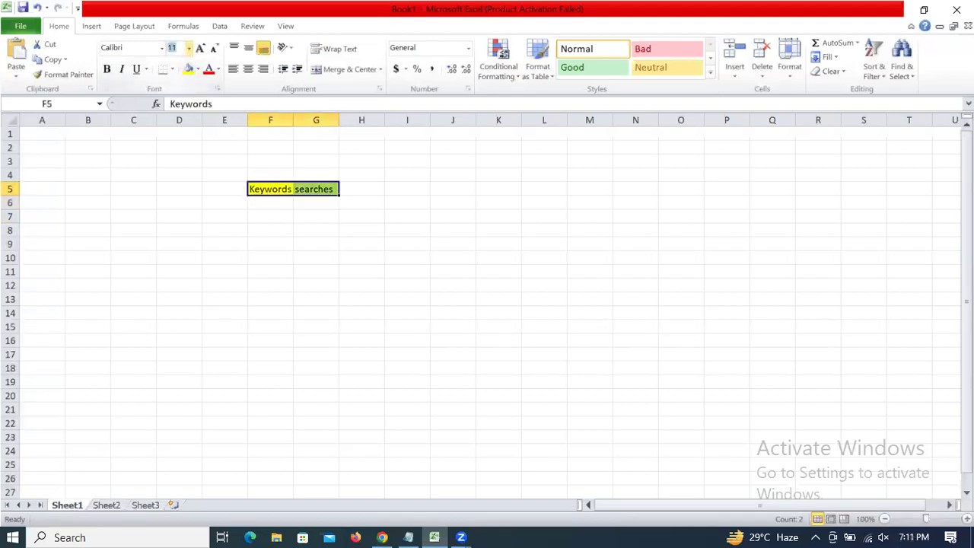
type("15")
key("Return")
double_click(293, 119)
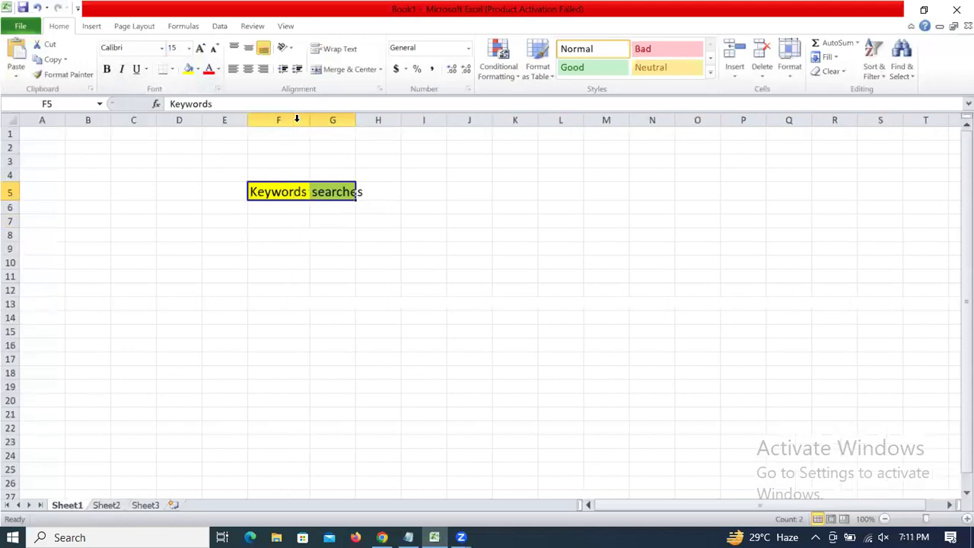
left_click(283, 204)
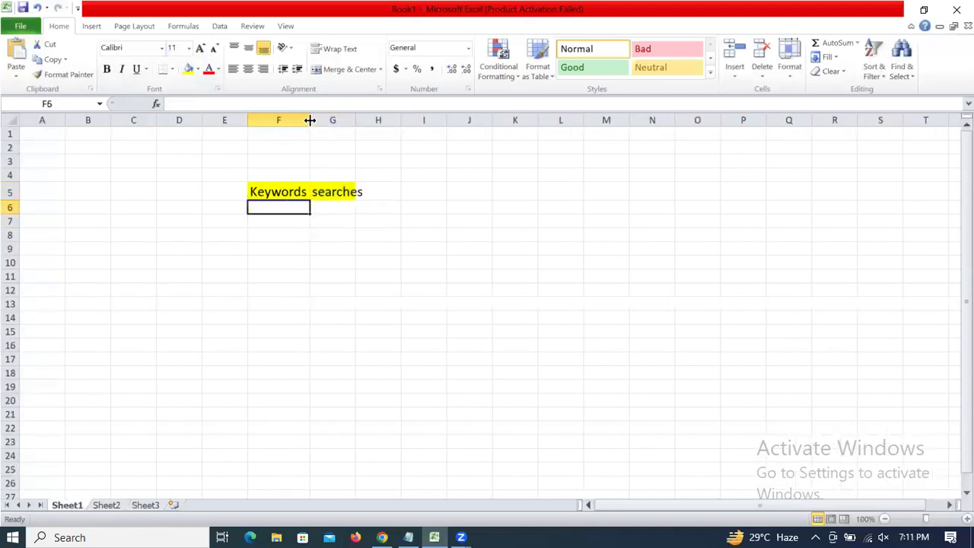
left_click_drag(355, 120, 366, 120)
Paste the copied keyword into F6 and copy its 10K – 100K average monthly searches from Keyword Planner into G6.
key("ctrl+v")
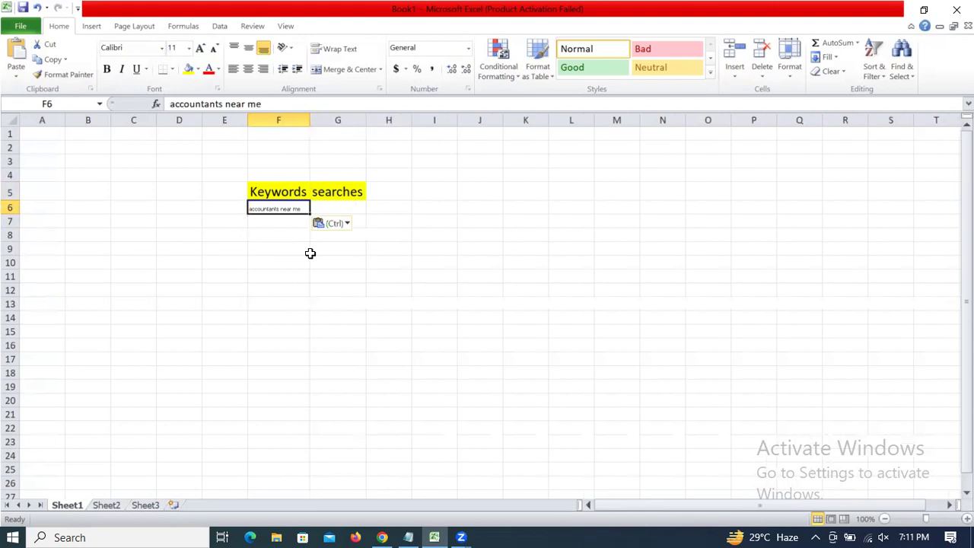
key("ctrl")
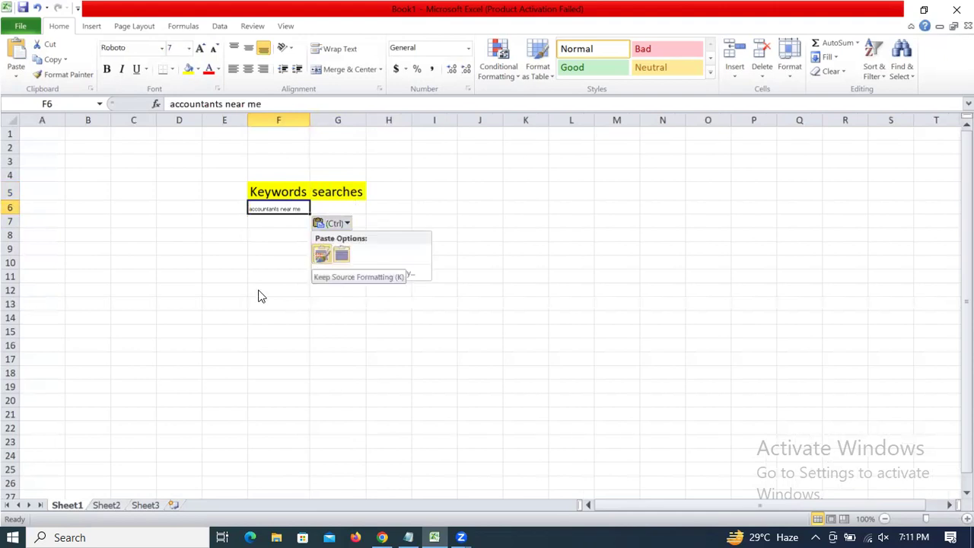
key("alt+Tab")
left_click_drag(779, 283, 909, 284)
key("ctrl+c")
key("alt+Tab")
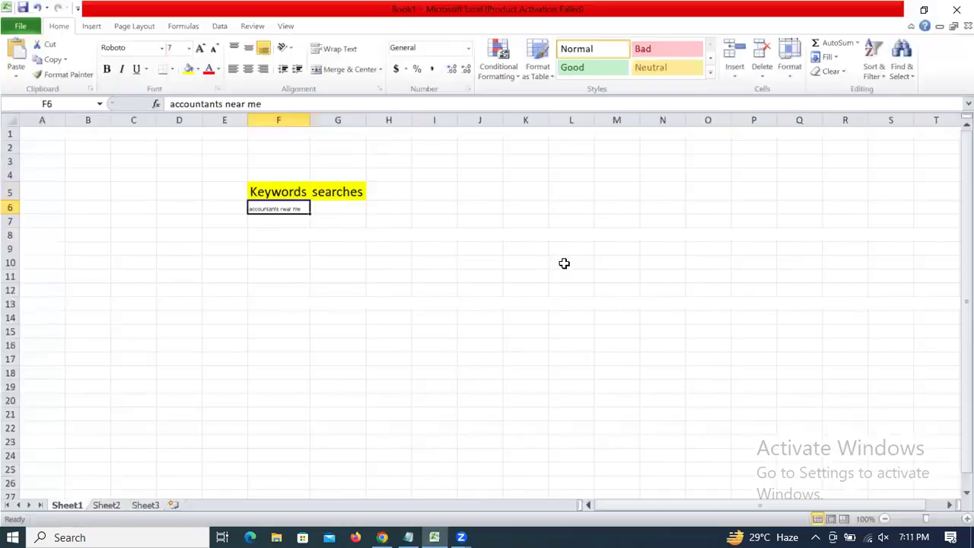
double_click(352, 202)
key("ctrl+v")
left_click(300, 250)
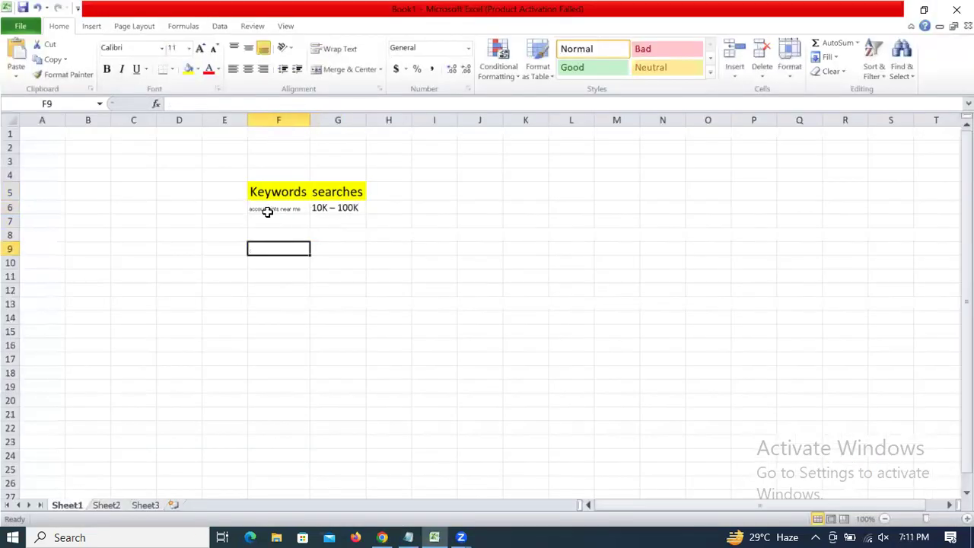
Copy "accountants near me" from Keyword Planner again and paste it as unformatted text into F8.
key("alt+Tab")
left_click(202, 372)
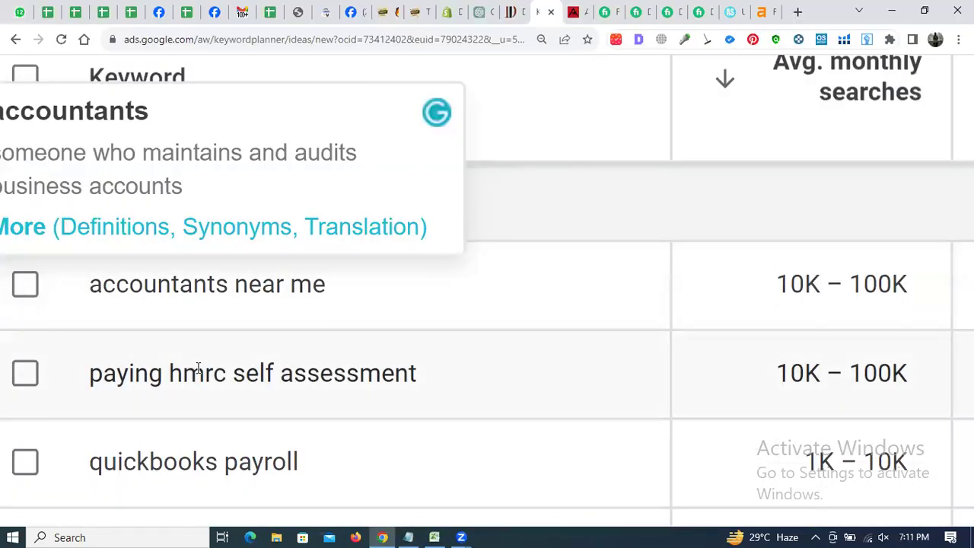
triple_click(183, 285)
key("ctrl+c")
key("alt+Tab")
left_click(296, 319)
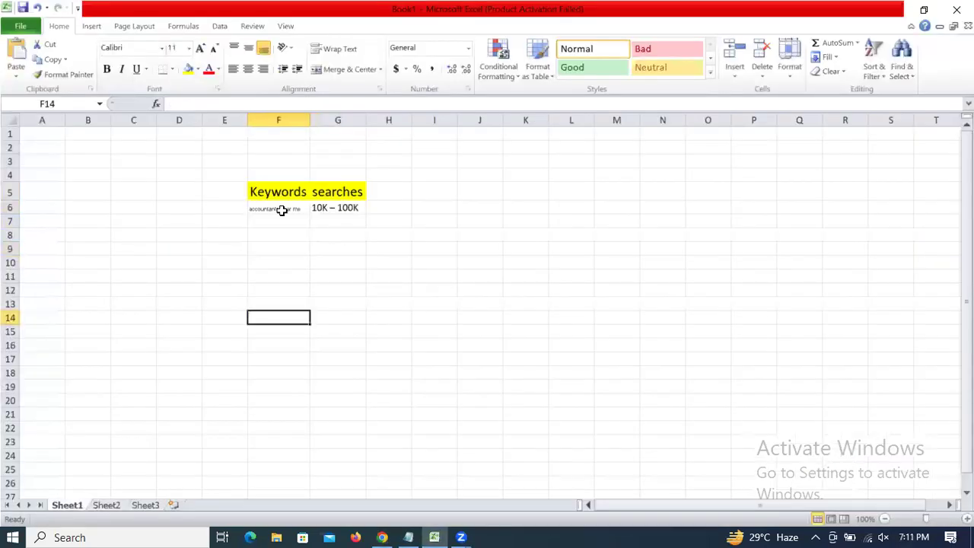
left_click(282, 211)
key("ctrl+a")
double_click(280, 235)
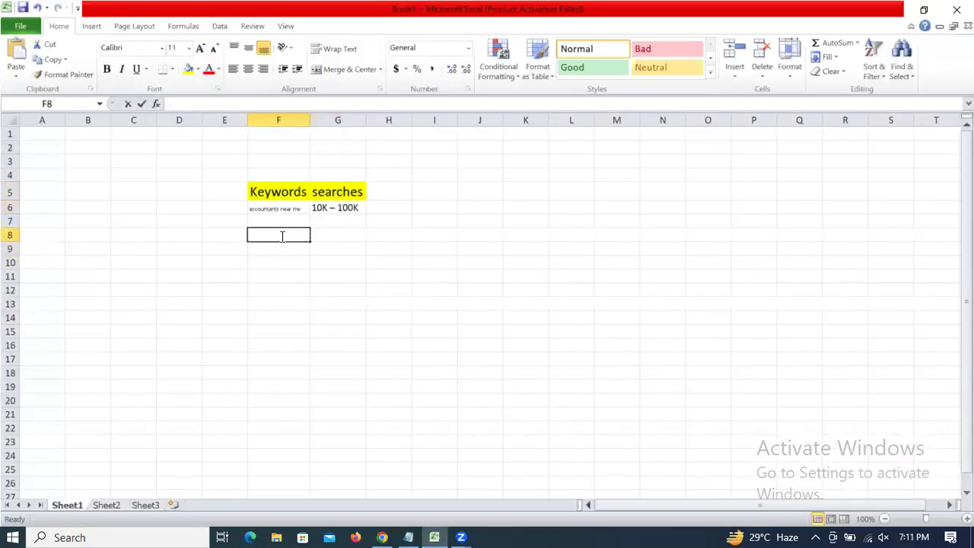
key("ctrl+v")
key("Return")
Move the unformatted keyword from F8 to F6, replacing the small-font entry, and auto-fit column F.
left_click(279, 236)
key("ctrl+x")
key("Up")
key("Up")
key("ctrl+v")
key("Down")
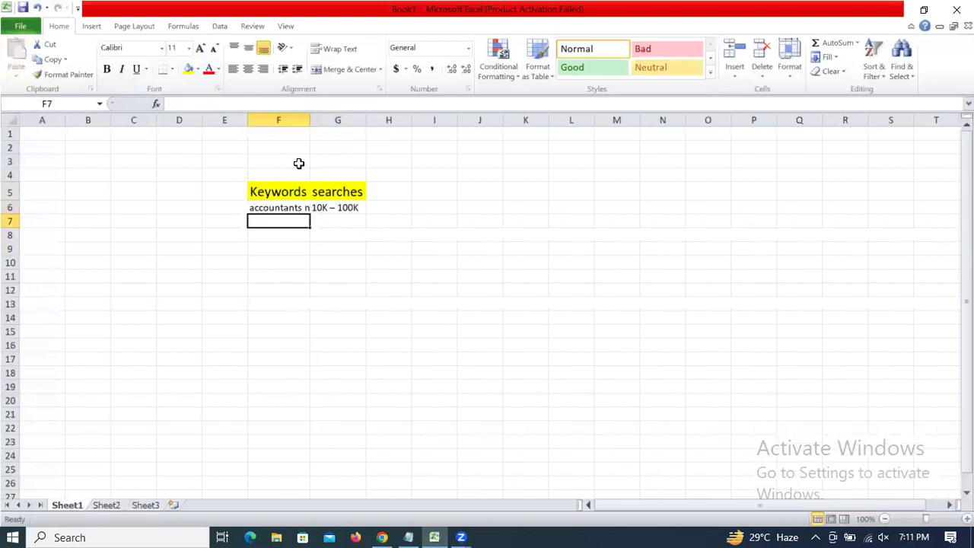
double_click(310, 120)
scroll(320, 204, "up", 4, "ctrl")
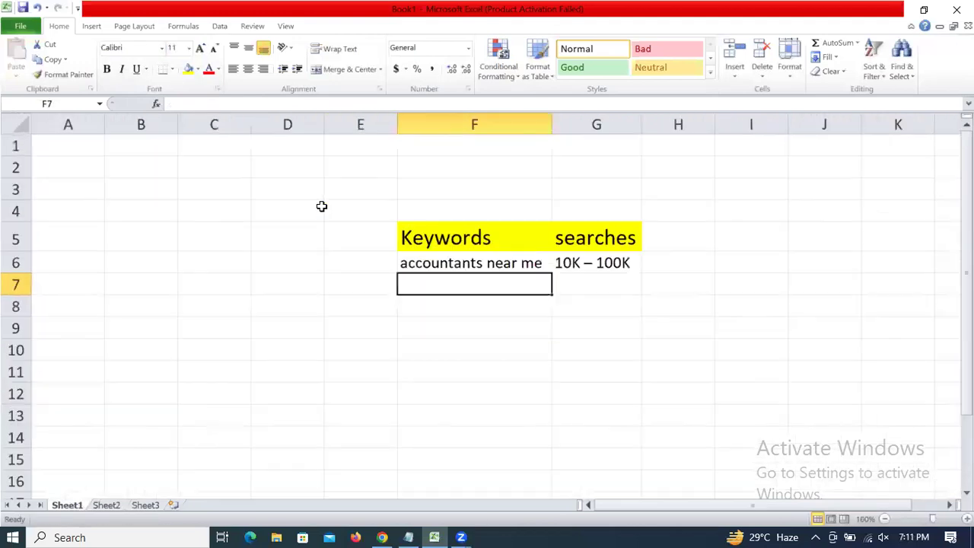
scroll(321, 206, "up", 3, "ctrl")
key("Right")
key("Right")
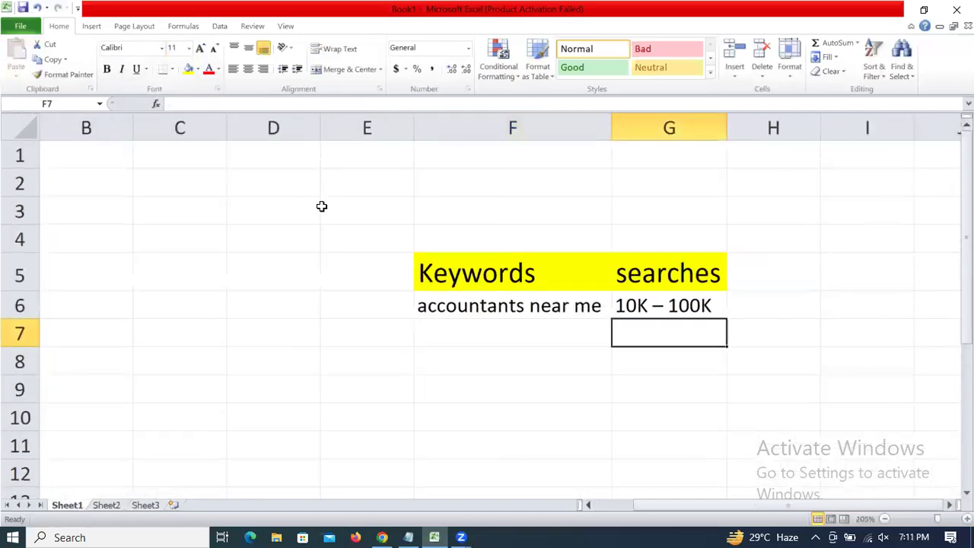
key("Right")
key("Right")
key("Right")
key("Left")
key("Left")
key("Left")
key("Left")
key("Up")
key("Left")
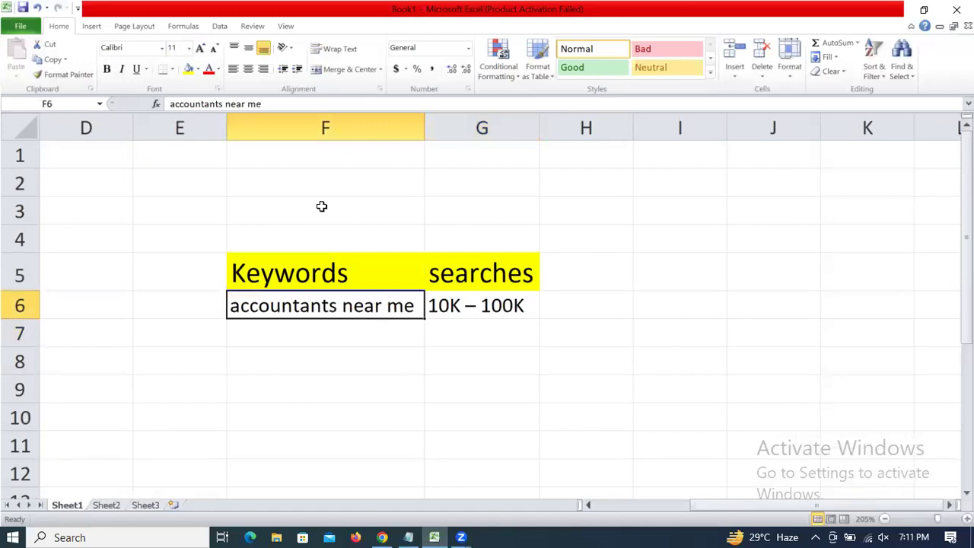
key("Right")
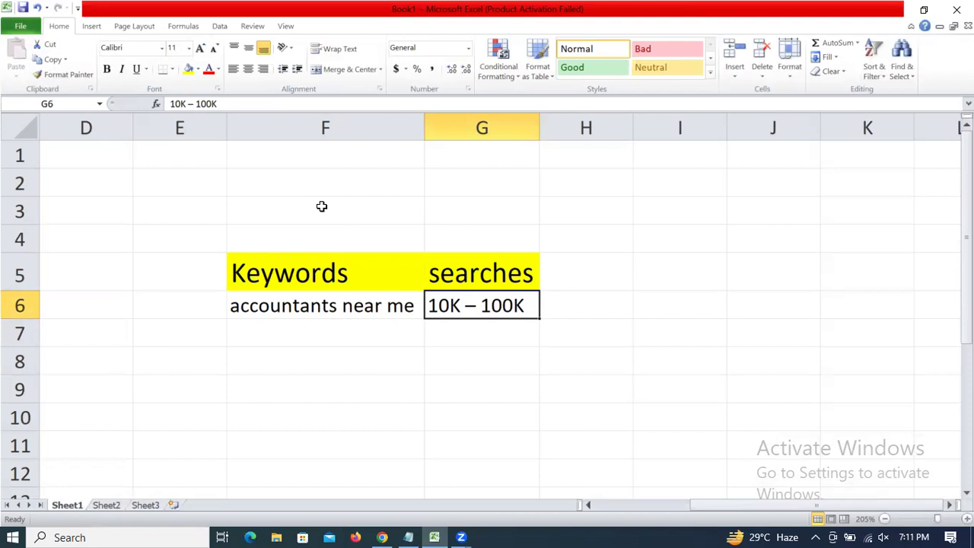
Copy the keyword "quickbooks payroll" from the Keyword Planner ideas into cell F7 of the Excel sheet.
key("alt+Tab")
key("alt+Tab")
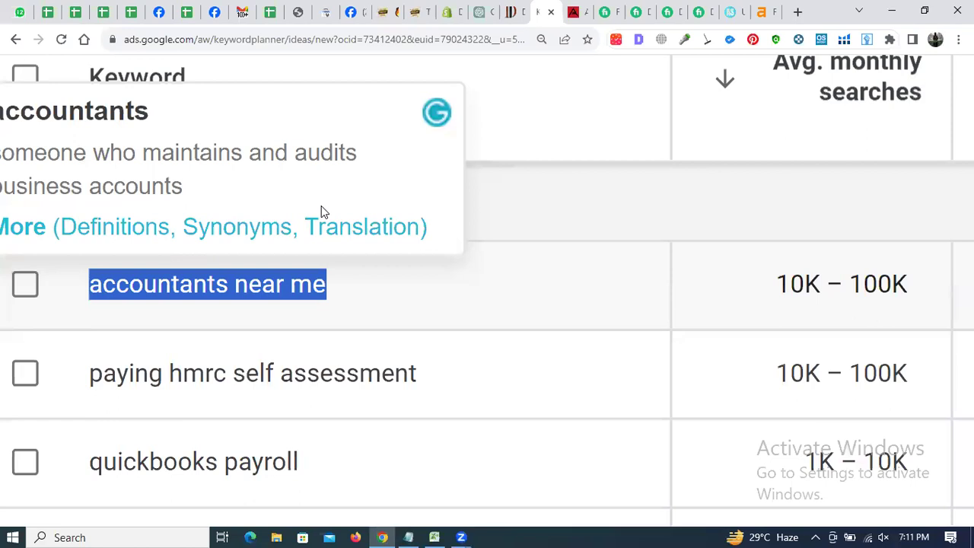
scroll(296, 376, "down", 2)
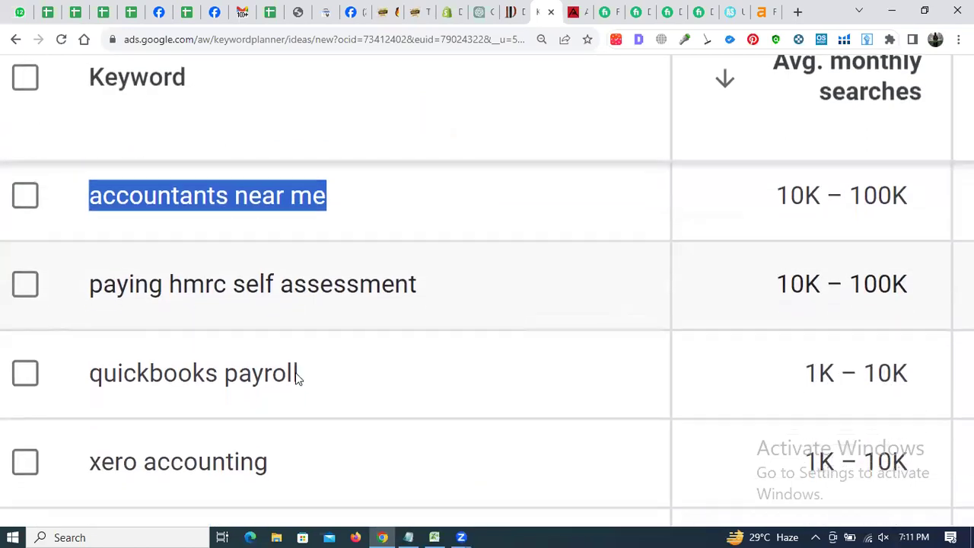
scroll(297, 378, "down", 1)
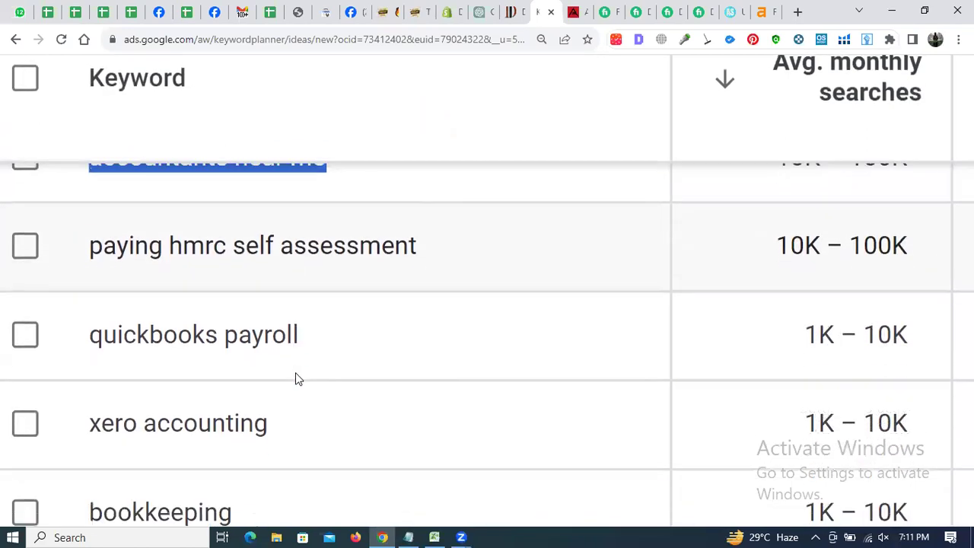
triple_click(179, 340)
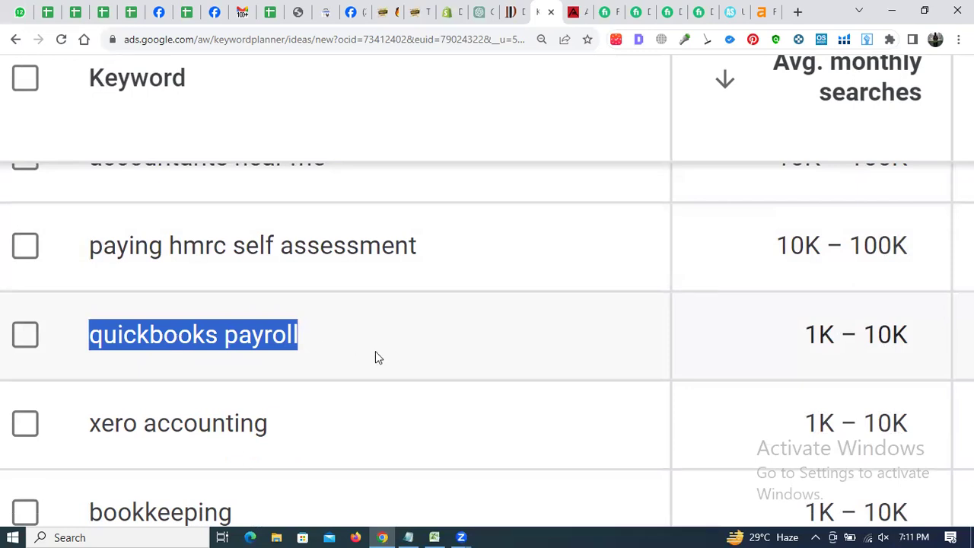
key("alt+Tab")
left_click(326, 326)
key("ctrl+v")
Copy the 1K – 10K average monthly searches of "quickbooks payroll" from Keyword Planner into cell G7 of the Excel sheet.
left_click(464, 321)
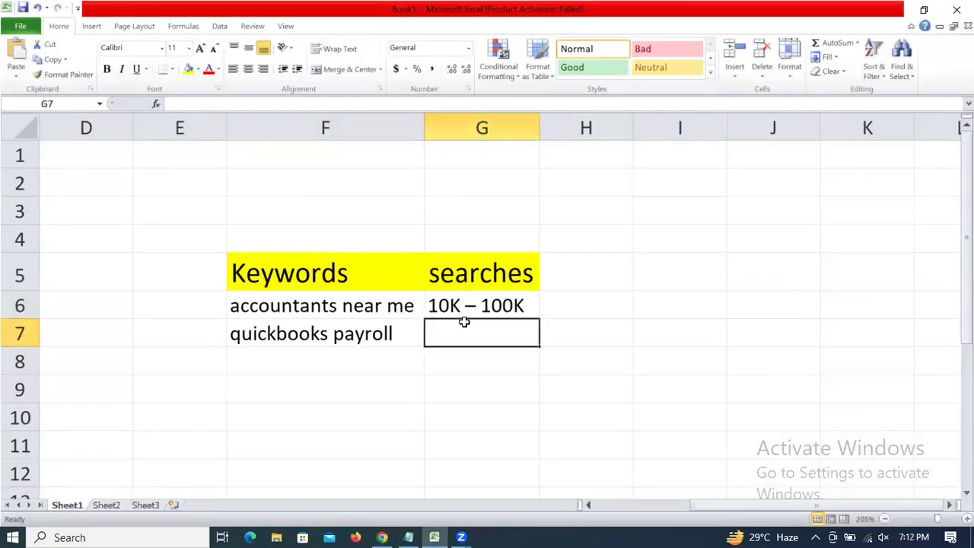
key("alt+Tab")
left_click_drag(797, 334, 941, 360)
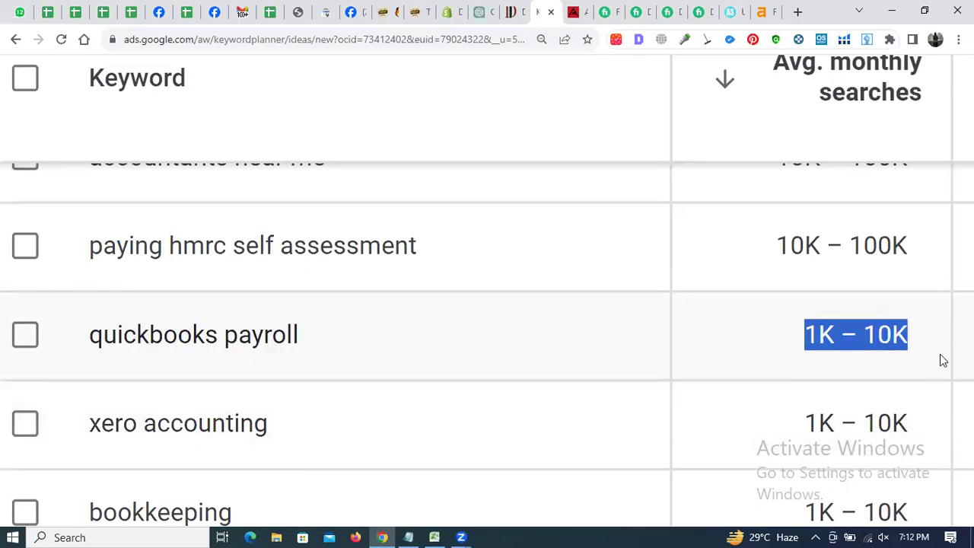
key("ctrl+c")
key("alt+Tab")
key("ctrl+v")
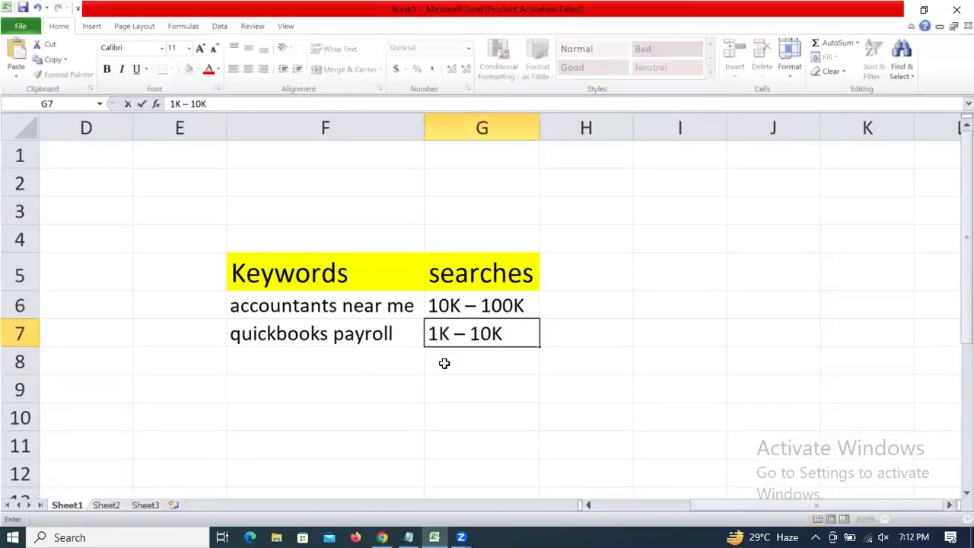
left_click(353, 358)
Copy the keyword "tax accountant near me" from the Keyword Planner ideas into cell F8 of the Excel sheet.
key("alt+Tab")
scroll(724, 290, "down", 1)
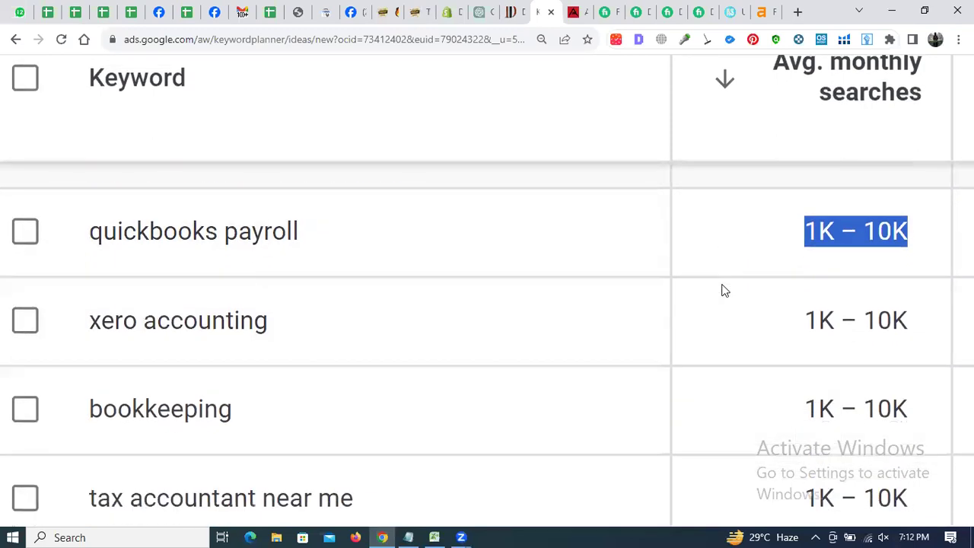
scroll(723, 289, "down", 2)
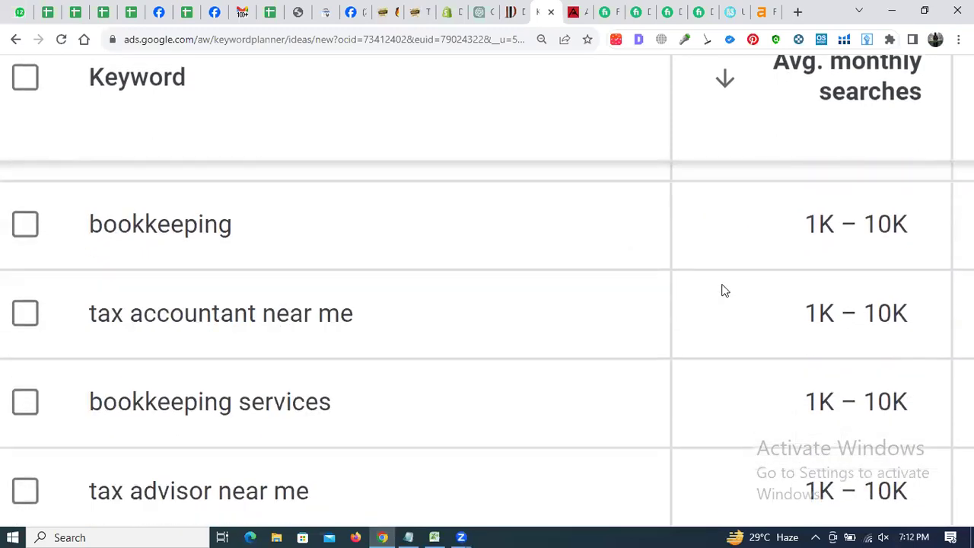
triple_click(222, 319)
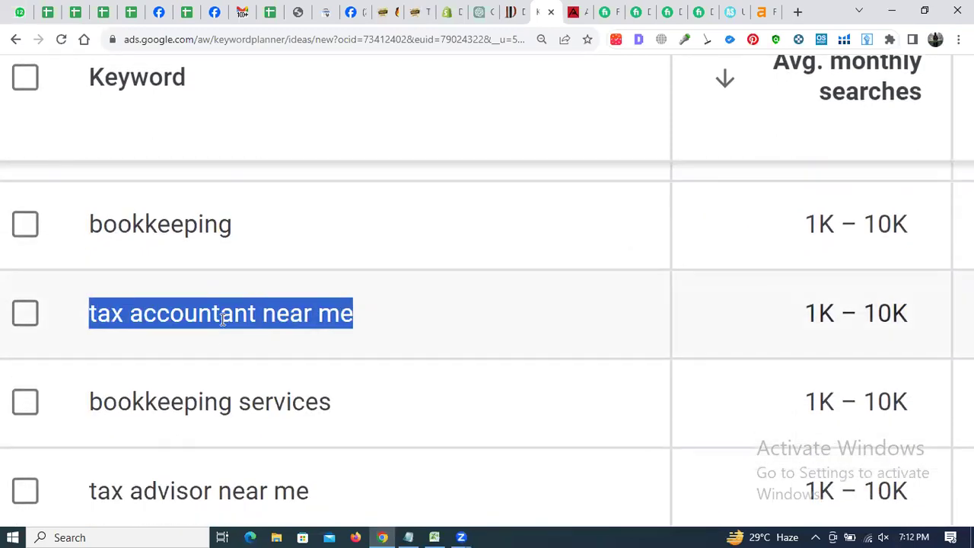
key("ctrl+c")
key("alt+Tab")
double_click(293, 362)
key("ctrl+v")
left_click(484, 394)
Copy the 1K – 10K average monthly searches of "tax accountant near me" from Keyword Planner into G8 in Excel.
left_click(476, 355)
key("alt+Tab")
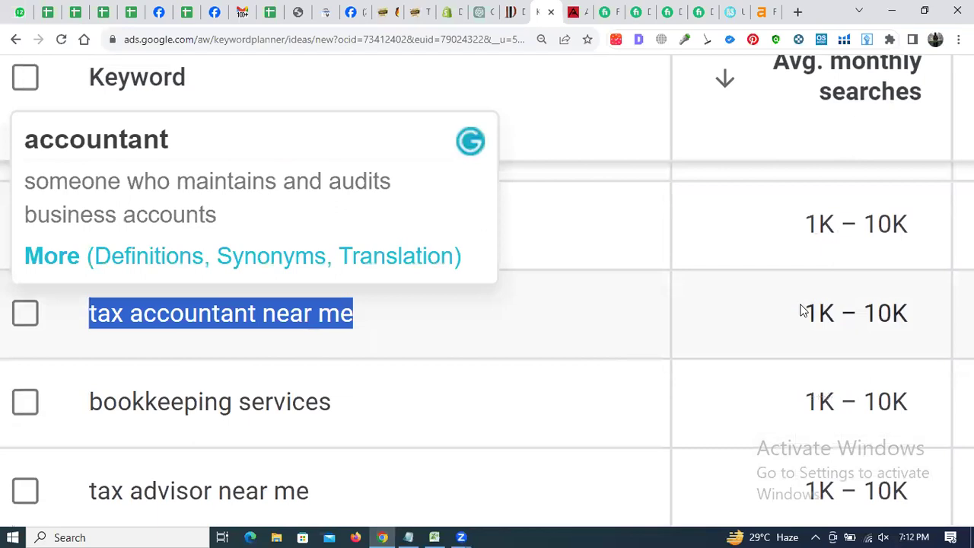
left_click_drag(801, 312, 938, 315)
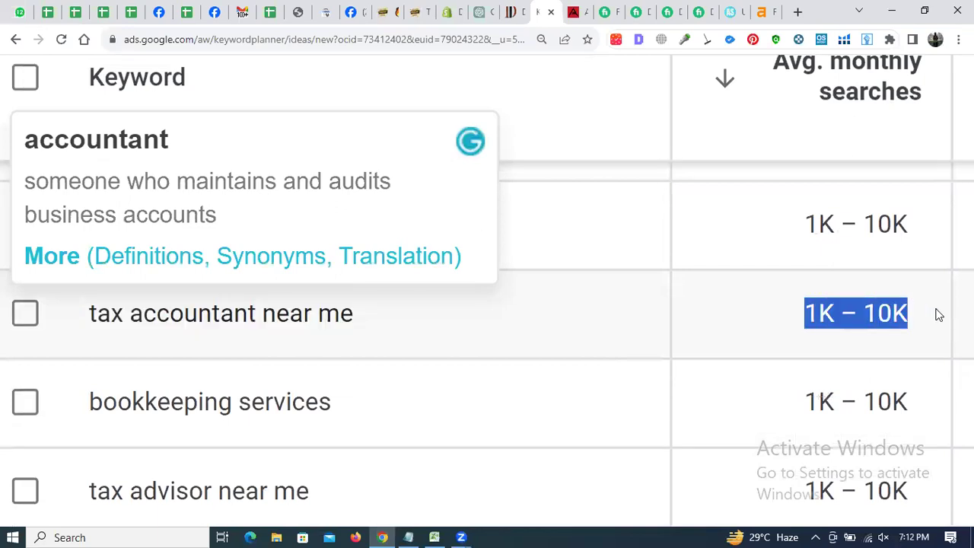
key("ctrl+c")
key("alt+Tab")
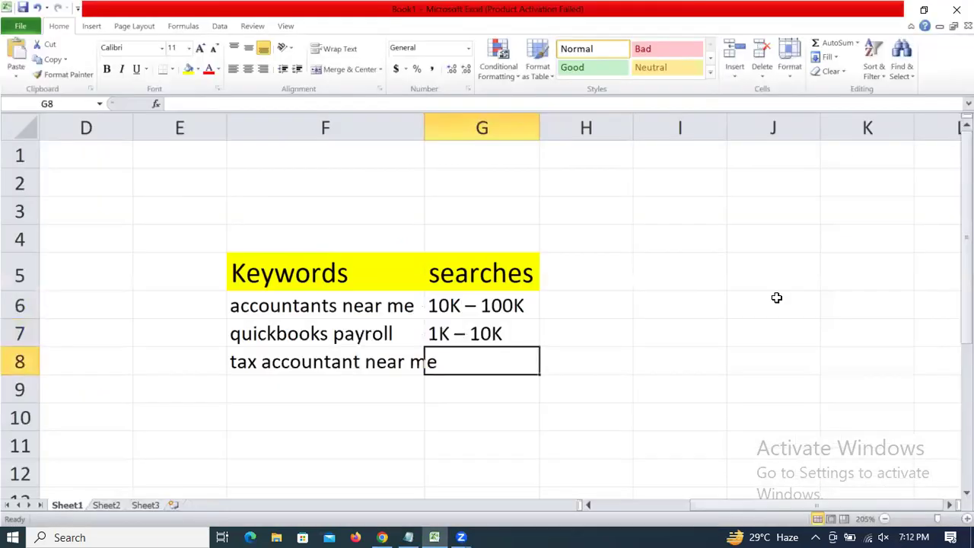
double_click(482, 354)
key("ctrl+v")
left_click(474, 387)
Auto-fit column F to its longest keyword and select cell F9.
left_click(353, 384)
left_click(428, 125)
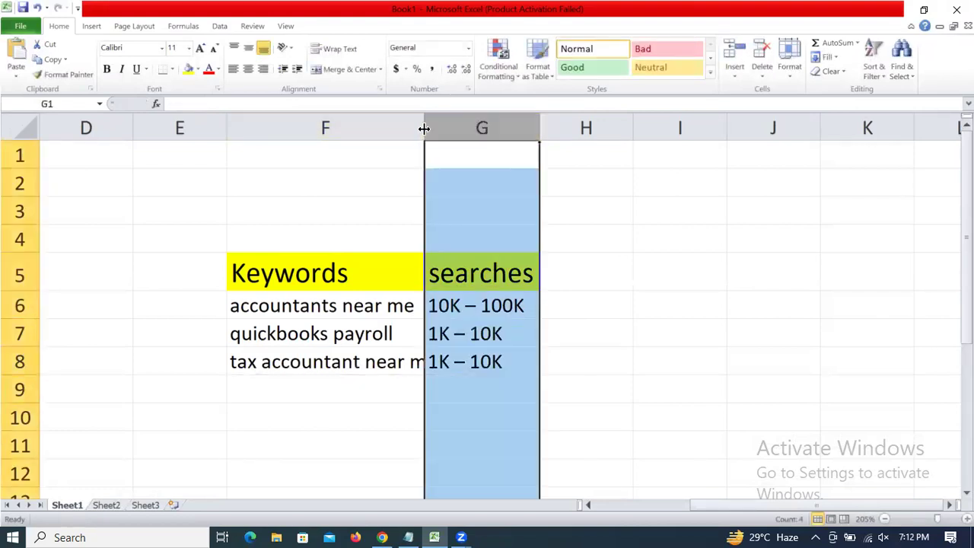
double_click(424, 126)
left_click(388, 390)
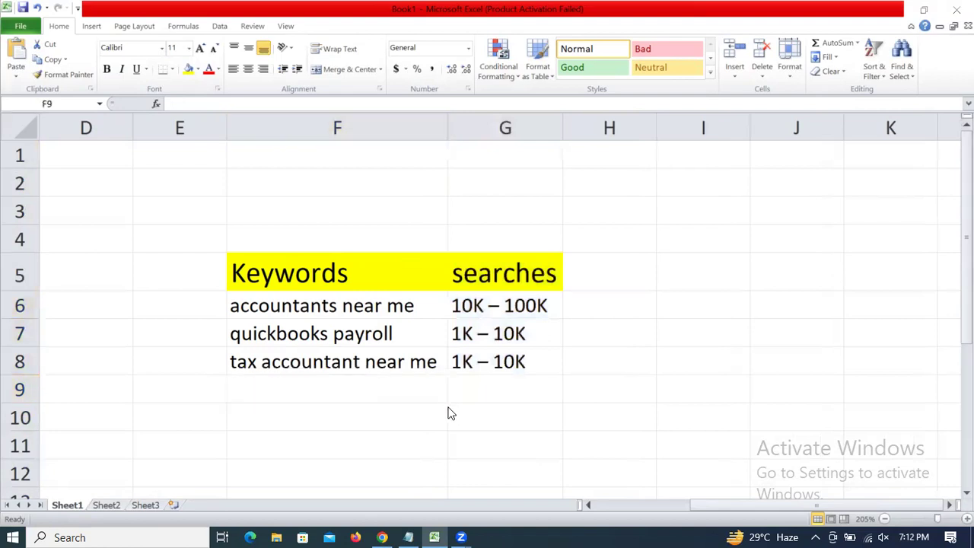
Copy the keyword "bookkeeping services" from the Keyword Planner ideas into cell F9 of the Excel sheet.
key("alt+Tab")
left_click(449, 413)
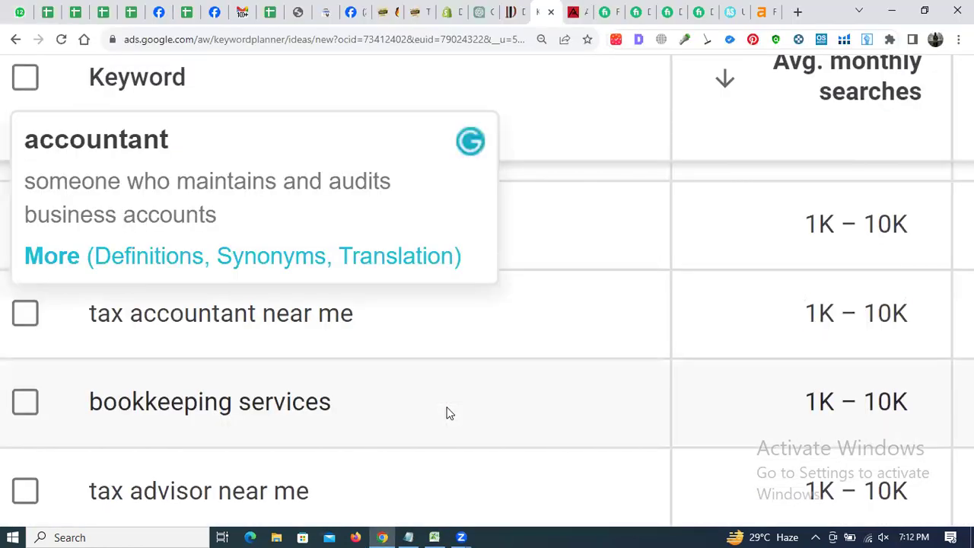
scroll(314, 412, "down", 1)
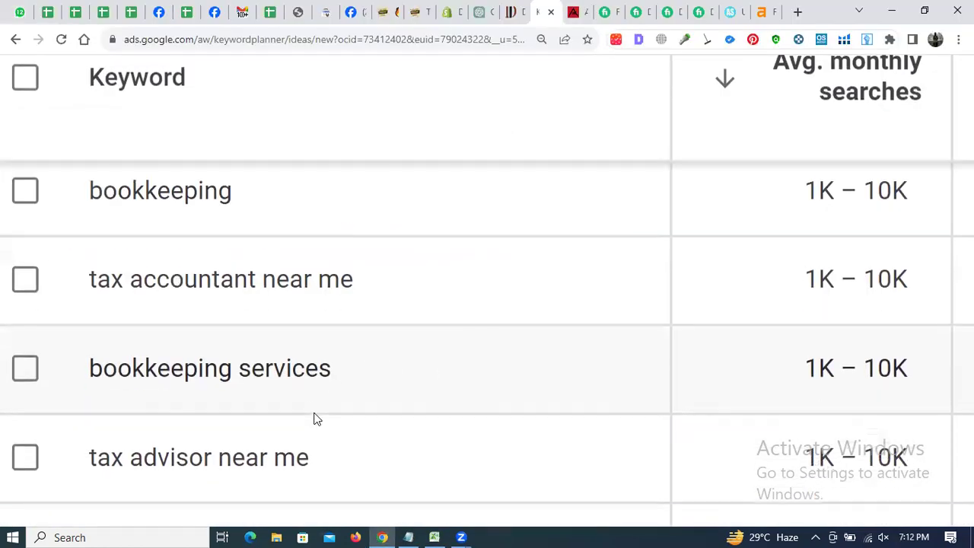
triple_click(164, 358)
key("ctrl+c")
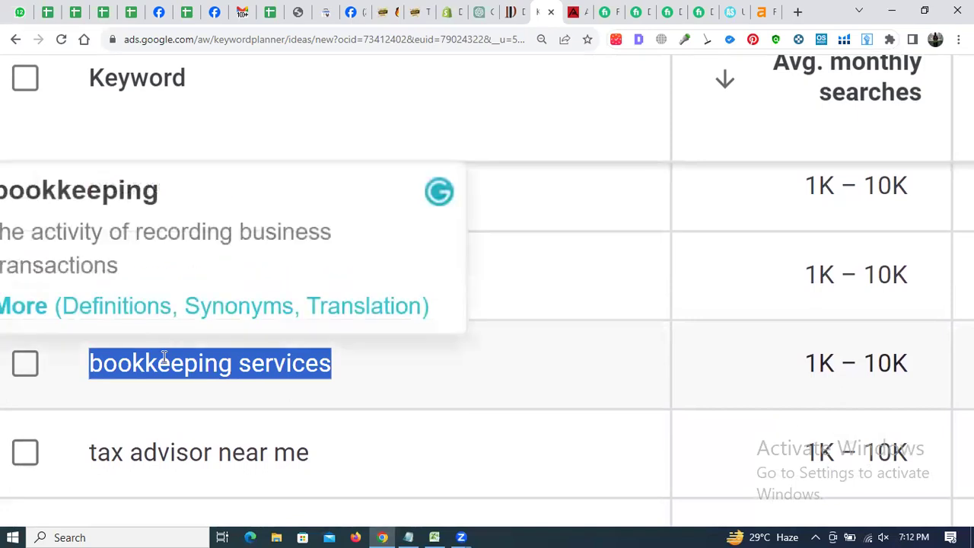
key("alt+Tab")
double_click(295, 386)
key("ctrl+v")
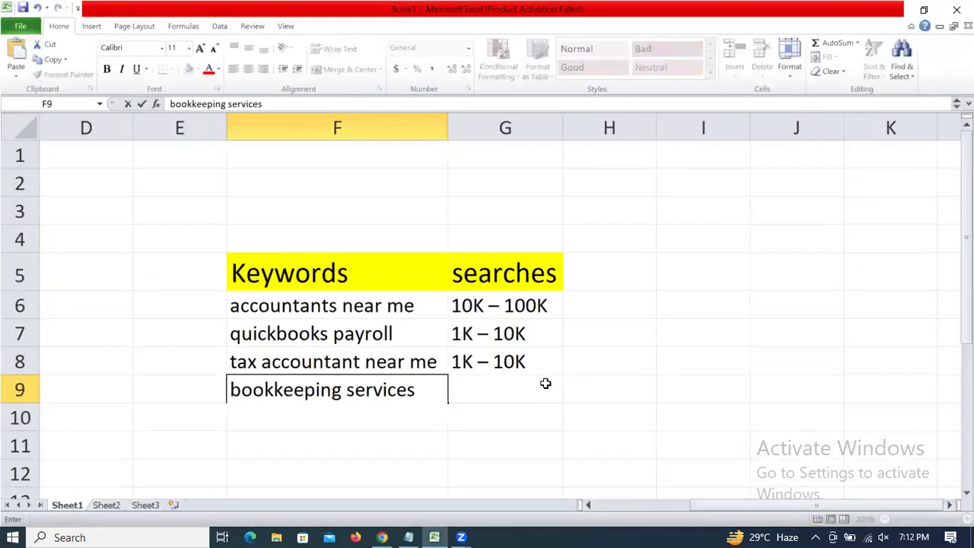
key("BackSpace")
key("Return")
Fill the 1K – 10K searches value from G8 down into G9 for "bookkeeping services".
key("Right")
key("Up")
key("alt+Tab")
key("alt+Tab")
key("shift+Up")
key("ctrl+d")
key("Down")
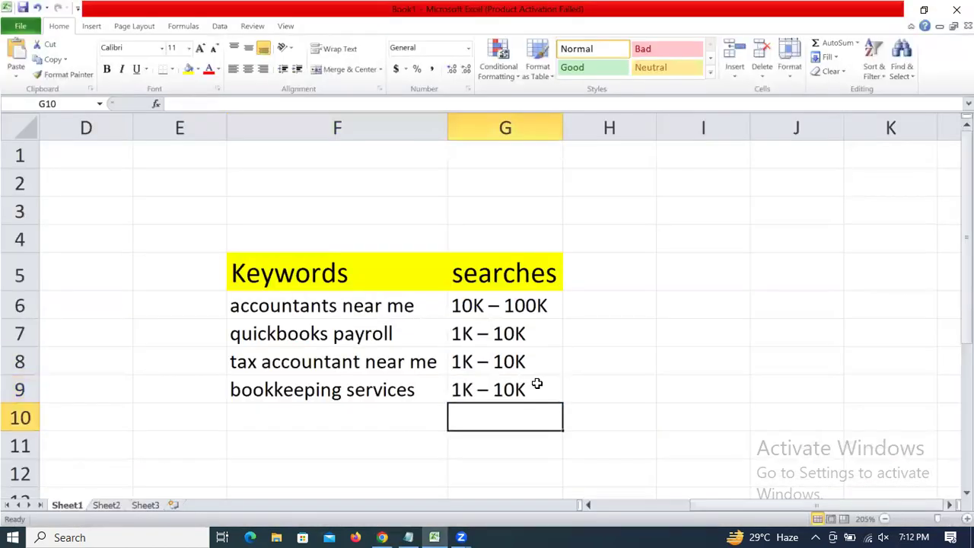
scroll(537, 382, "down", 5)
scroll(537, 383, "up", 2)
key("Up")
key("Up")
key("Up")
key("Up")
key("Up")
Copy the keyword "tax advisor near me" from the Keyword Planner ideas into cell F10 of the Excel sheet.
key("Left")
key("Down")
key("Down")
key("Down")
key("Down")
key("Down")
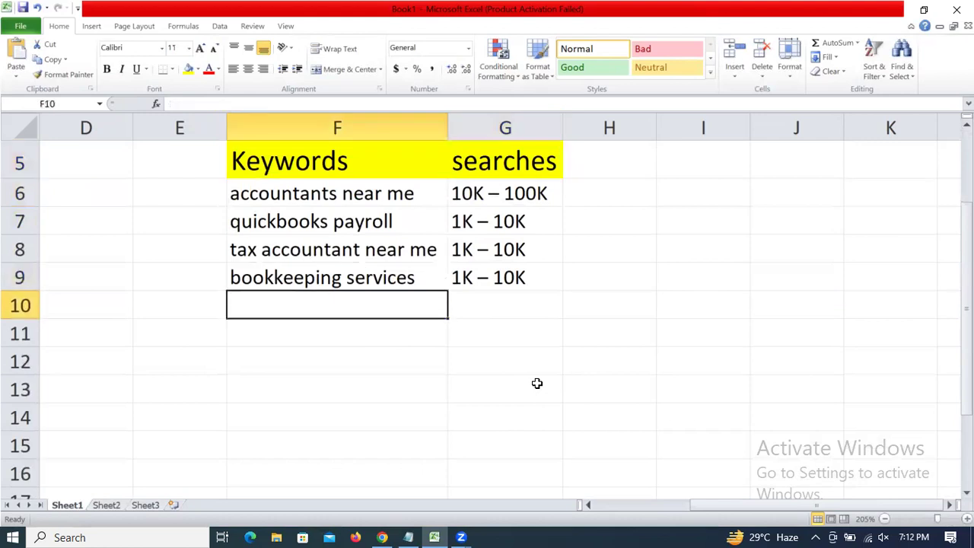
key("alt+Tab")
scroll(537, 389, "down", 1)
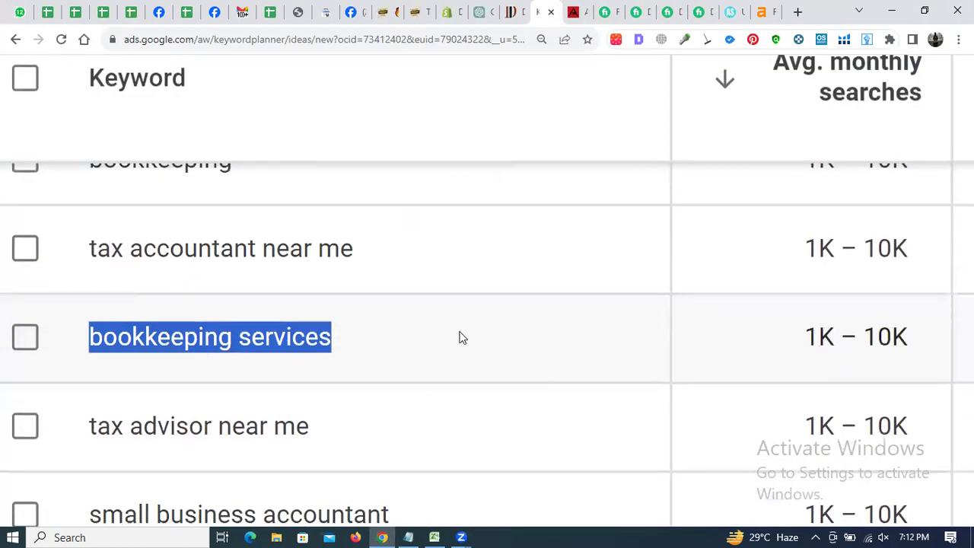
scroll(460, 337, "down", 2)
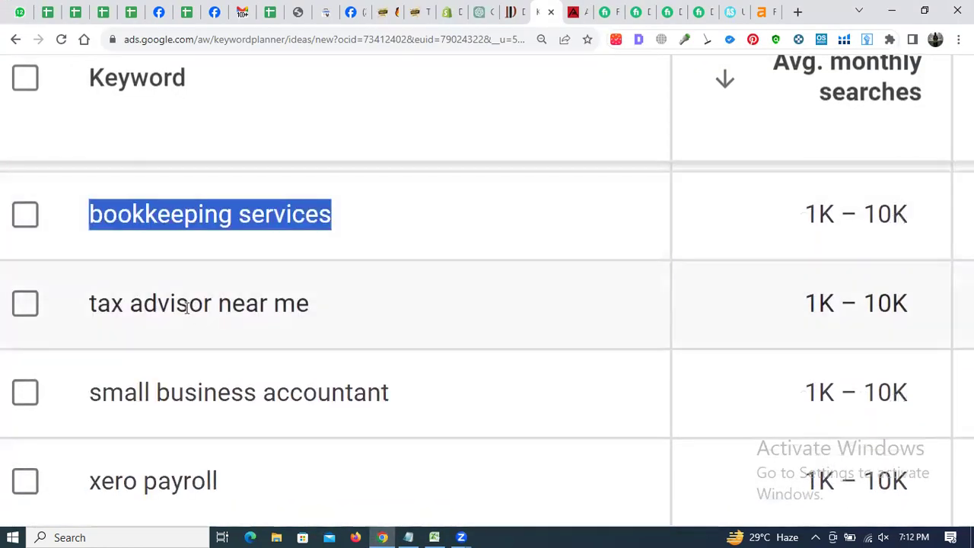
triple_click(187, 307)
key("alt+Tab")
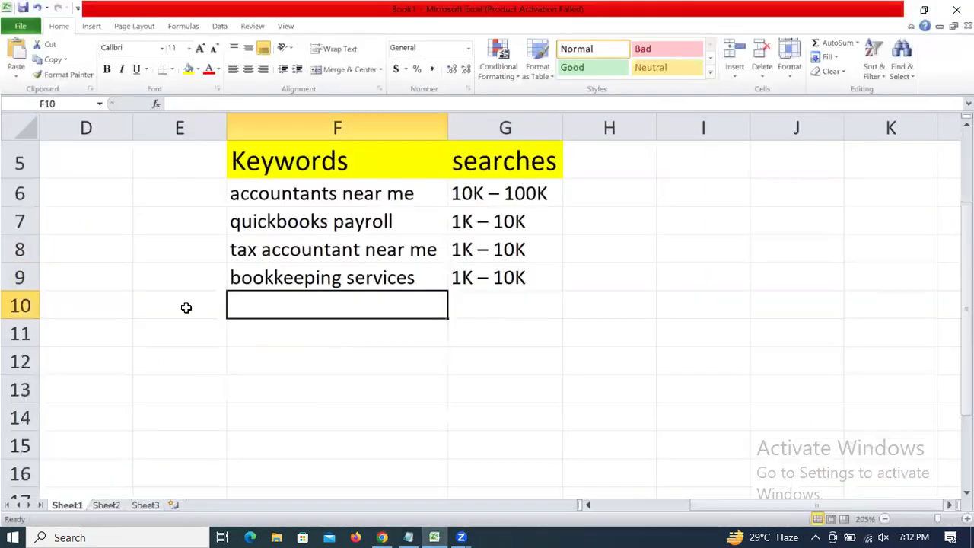
key("ctrl+v")
key("Return")
Copy the 1K – 10K average monthly searches of "tax advisor near me" from Keyword Planner into G10 in Excel.
key("Up")
key("Right")
key("alt+Tab")
triple_click(890, 304)
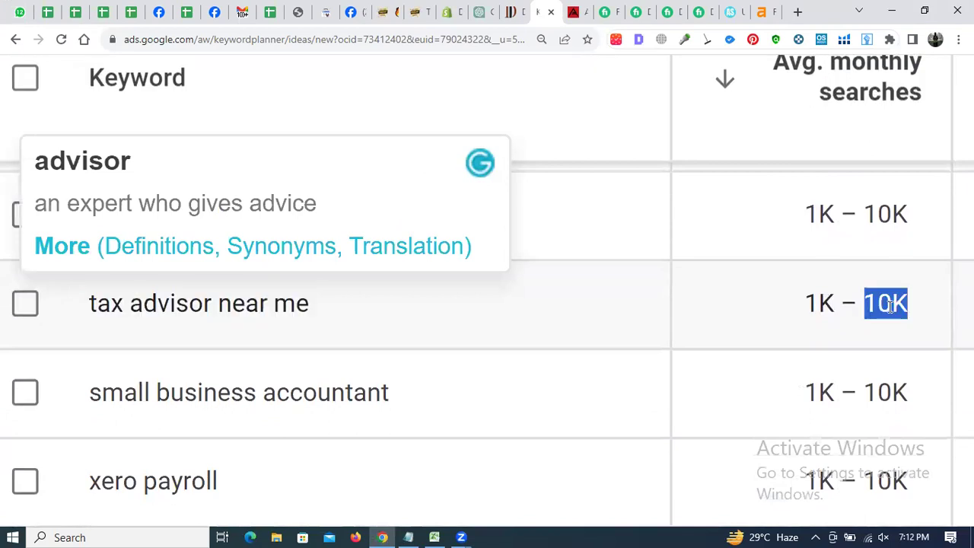
key("ctrl+c")
key("alt+Tab")
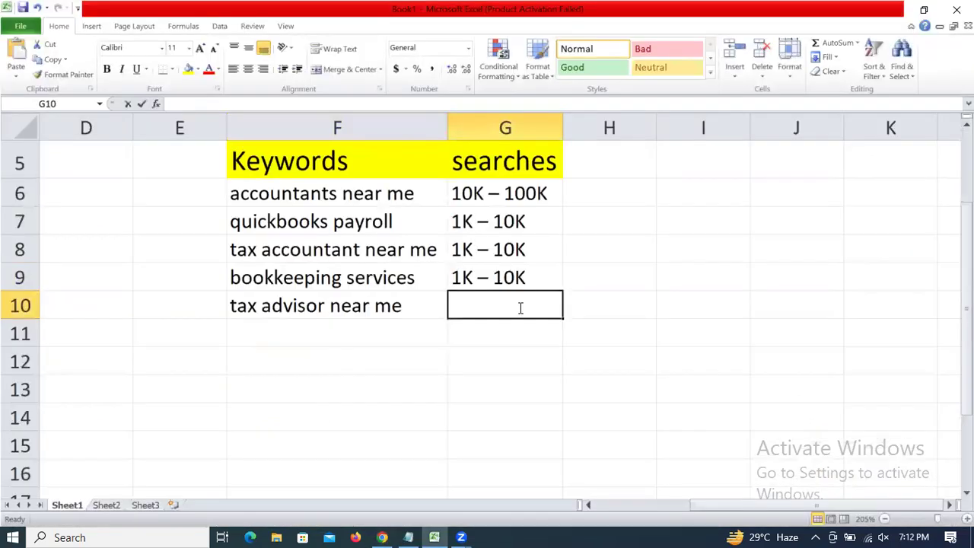
key("ctrl+v")
key("Return")
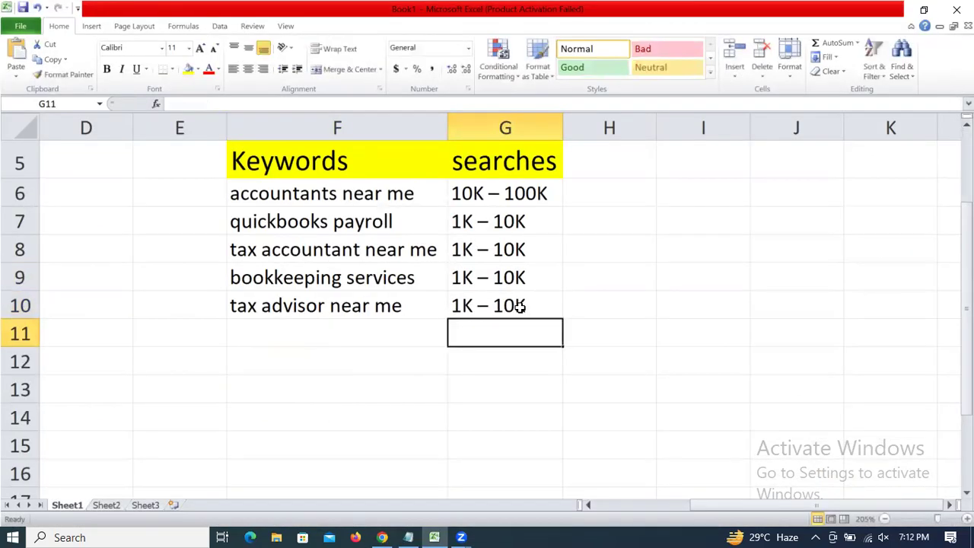
left_click(362, 342)
key("alt+Tab")
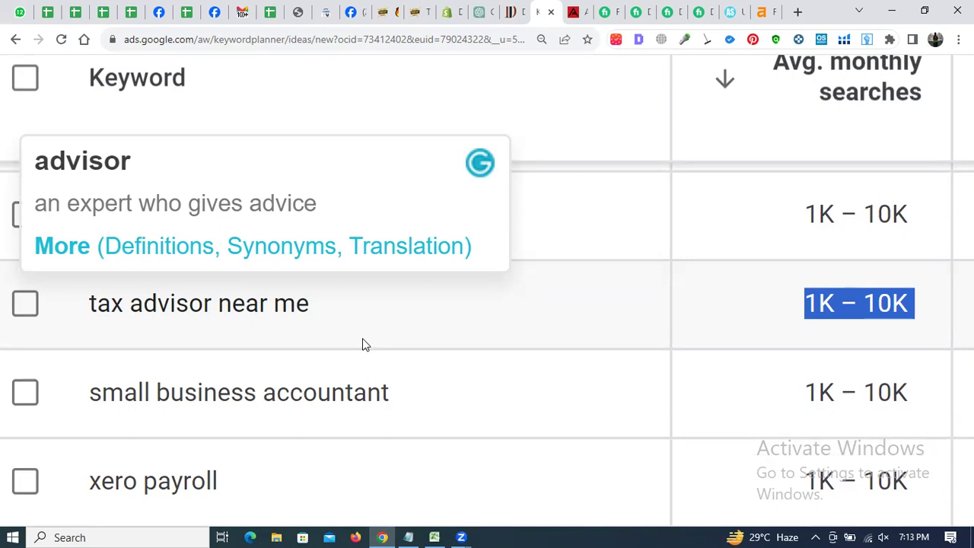
left_click(173, 305)
triple_click(173, 305)
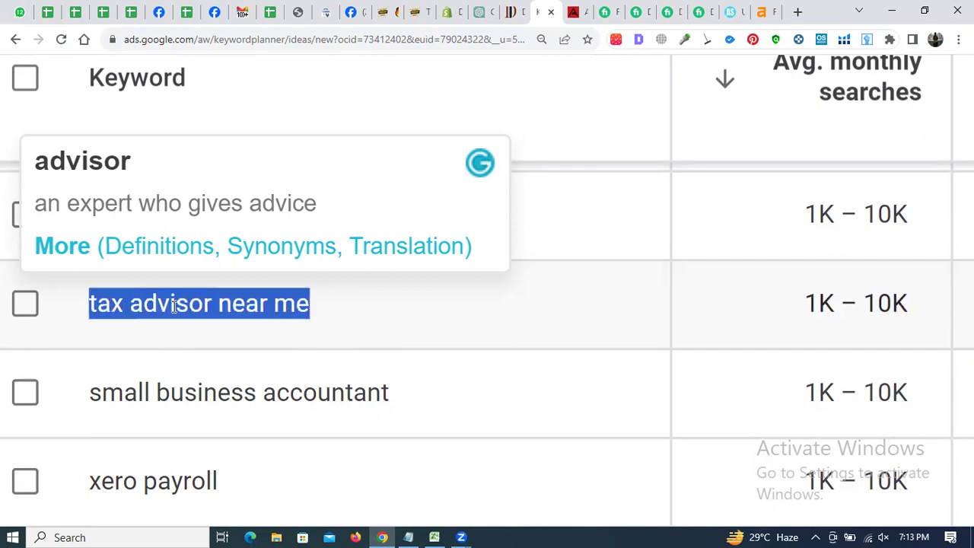
left_click(174, 305)
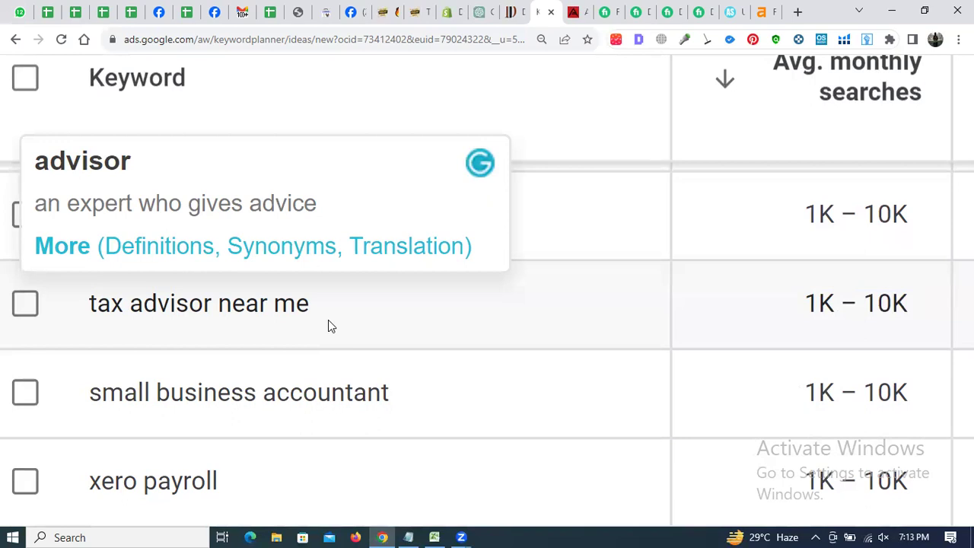
double_click(185, 298)
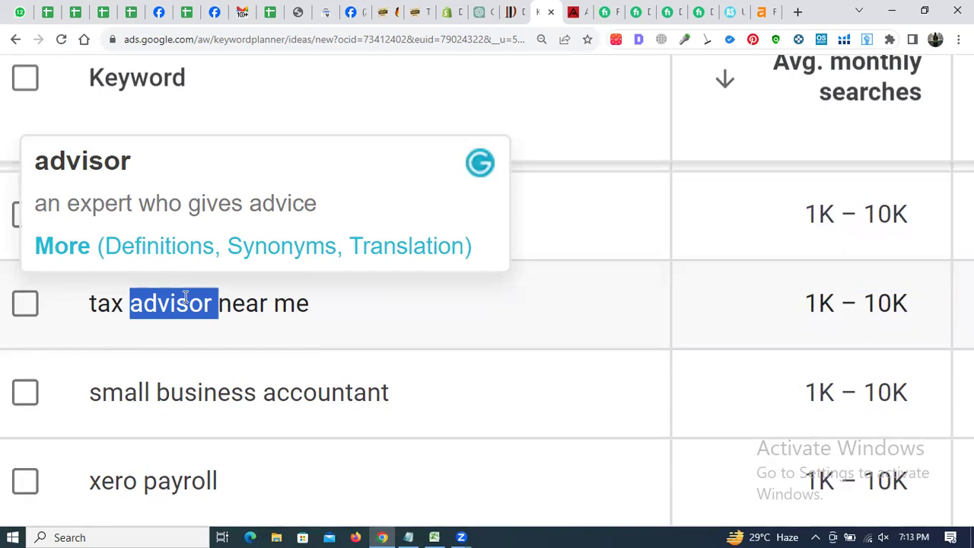
Copy "small business accountant" from Keyword Planner into cell F11 of the Excel sheet and auto-fit column F.
triple_click(218, 386)
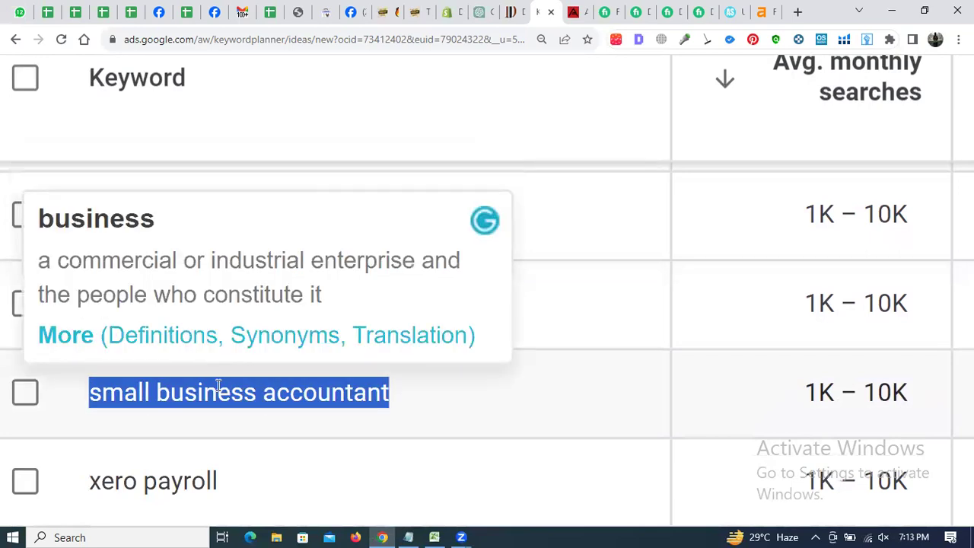
key("alt+Tab")
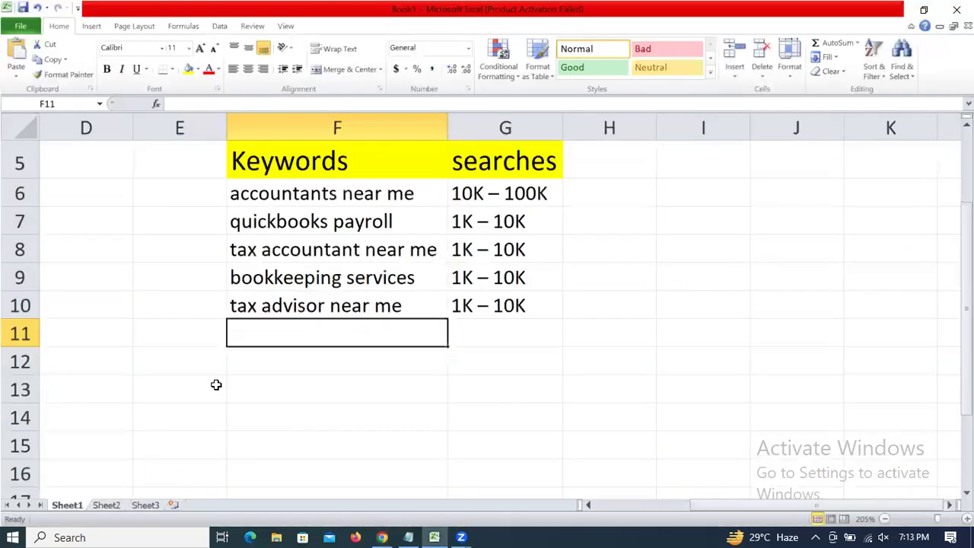
key("F2")
key("ctrl+v")
key("Return")
key("Up")
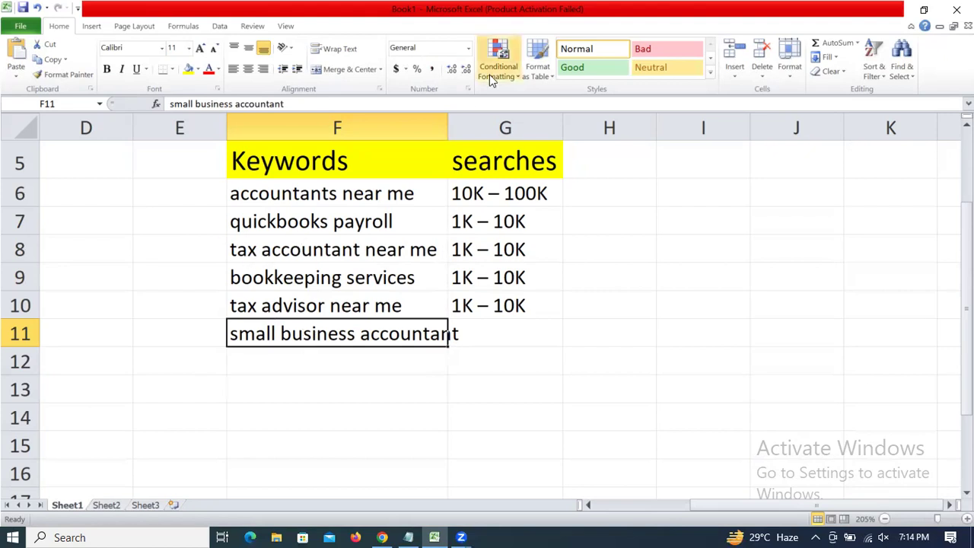
double_click(447, 123)
Fill the 1K – 10K searches value from G10 down into G11 and select F12 for the next keyword.
key("Right")
key("shift+Up")
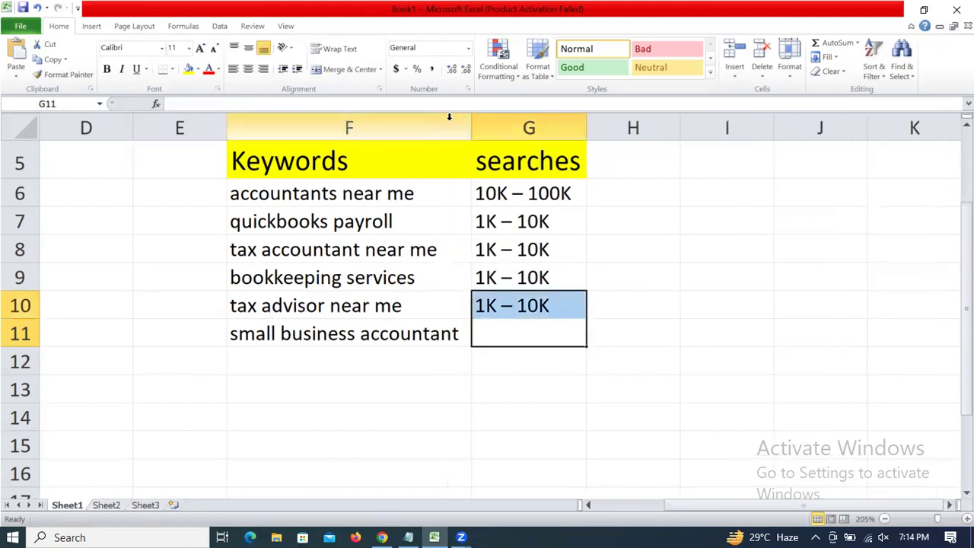
key("ctrl+d")
key("Down")
key("Down")
key("Left")
key("Up")
Switch to Keyword Planner and look through the ideas below "small business accountant" for another relevant accounting keyword.
key("alt+Tab")
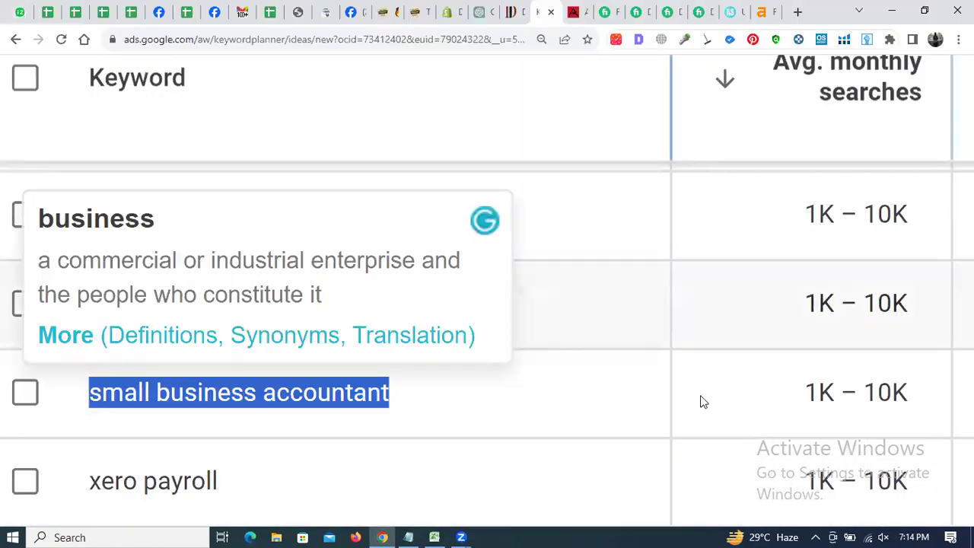
left_click(543, 399)
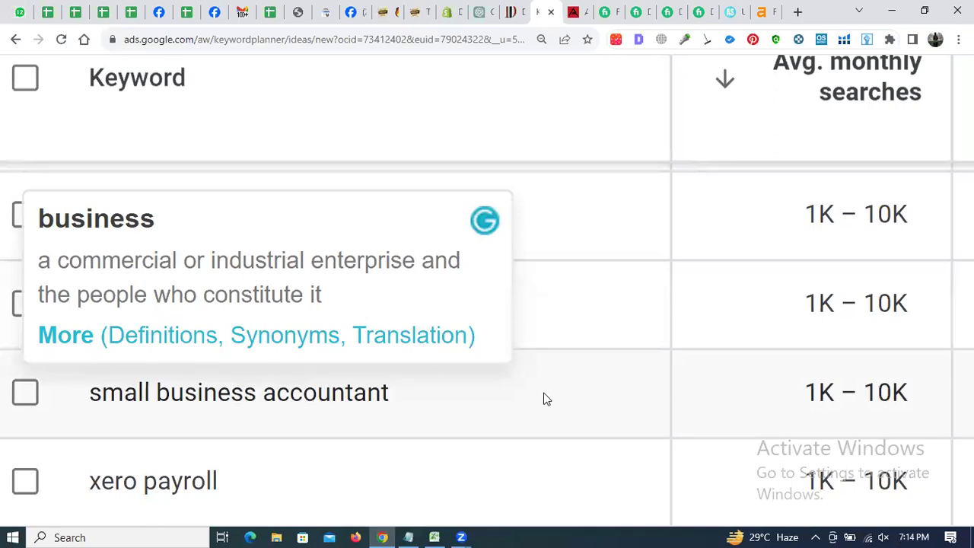
key("Down")
scroll(543, 399, "down", 2)
scroll(543, 398, "down", 3)
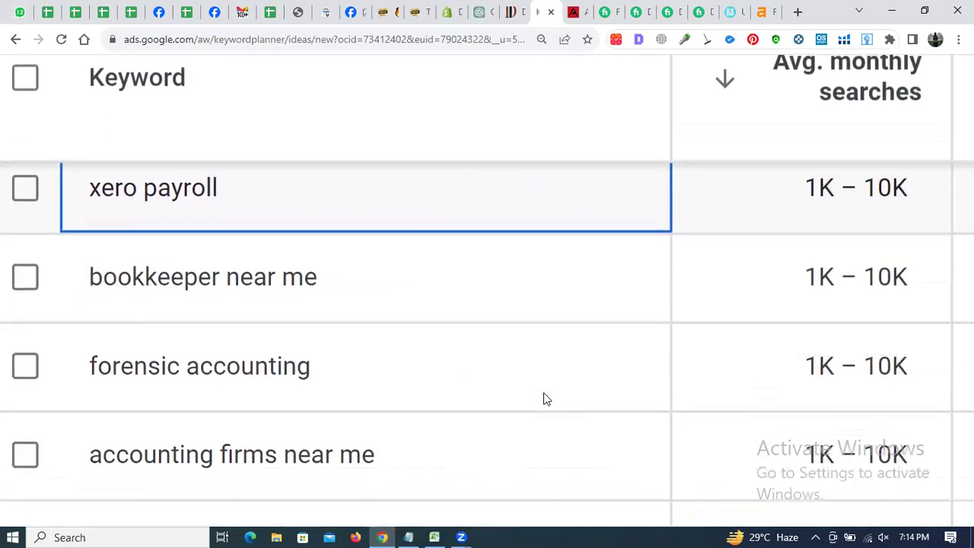
scroll(543, 399, "down", 2)
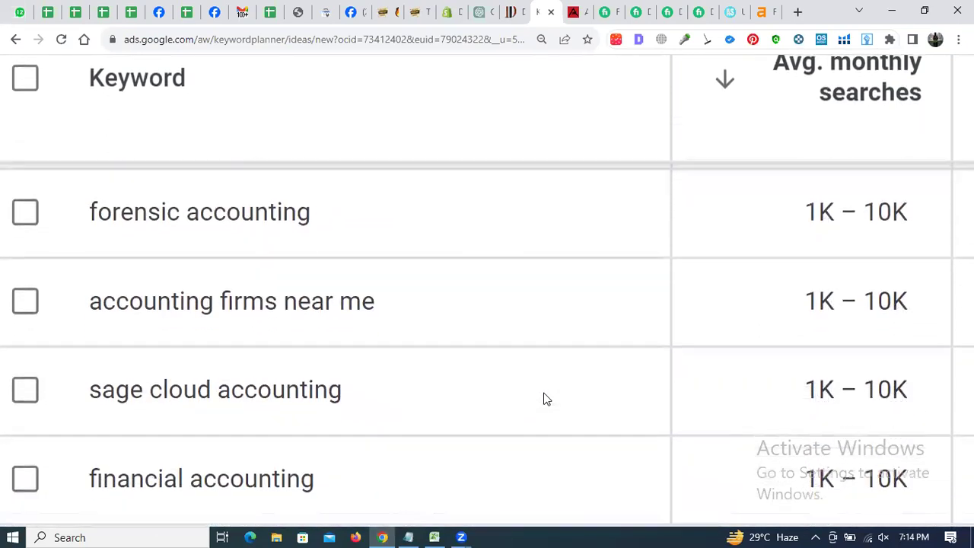
scroll(543, 399, "up", 2)
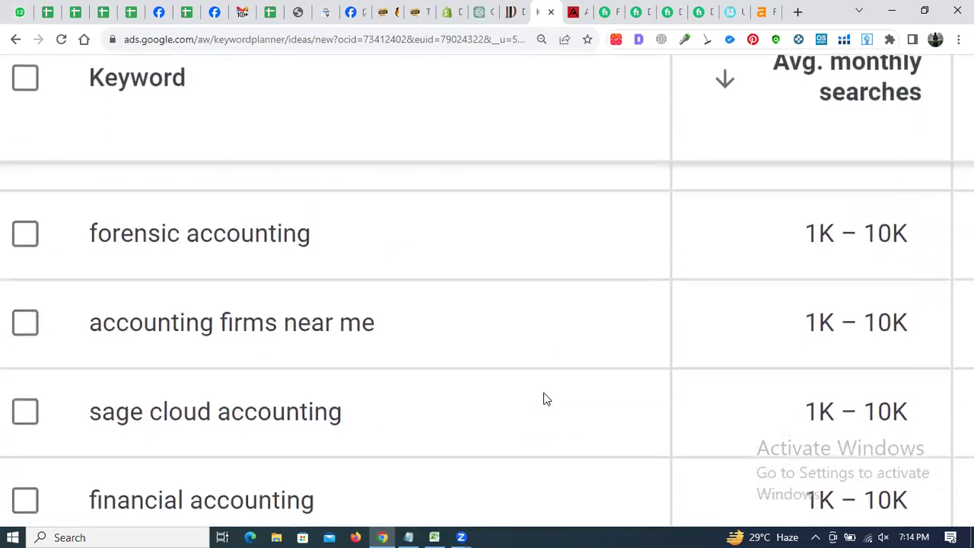
scroll(543, 399, "down", 1)
scroll(544, 399, "down", 3)
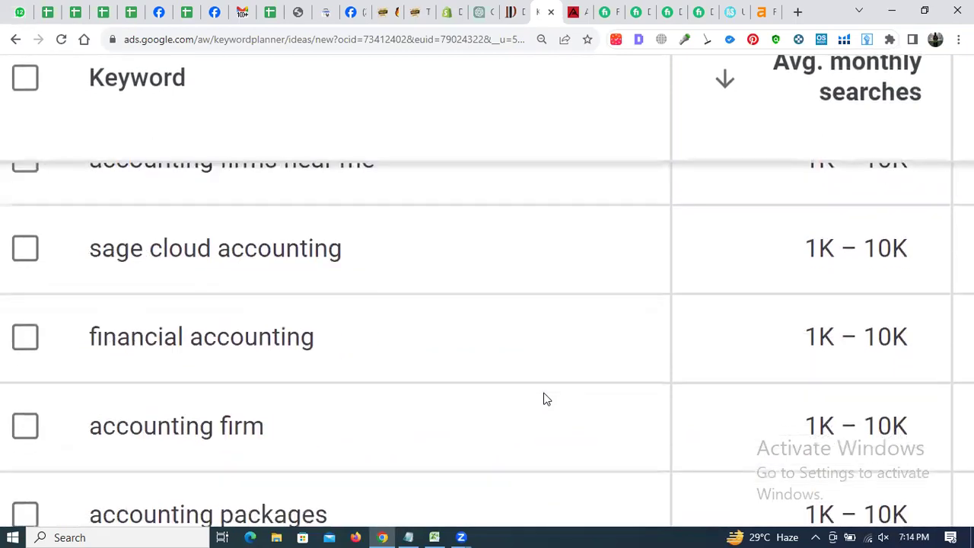
scroll(545, 399, "down", 1)
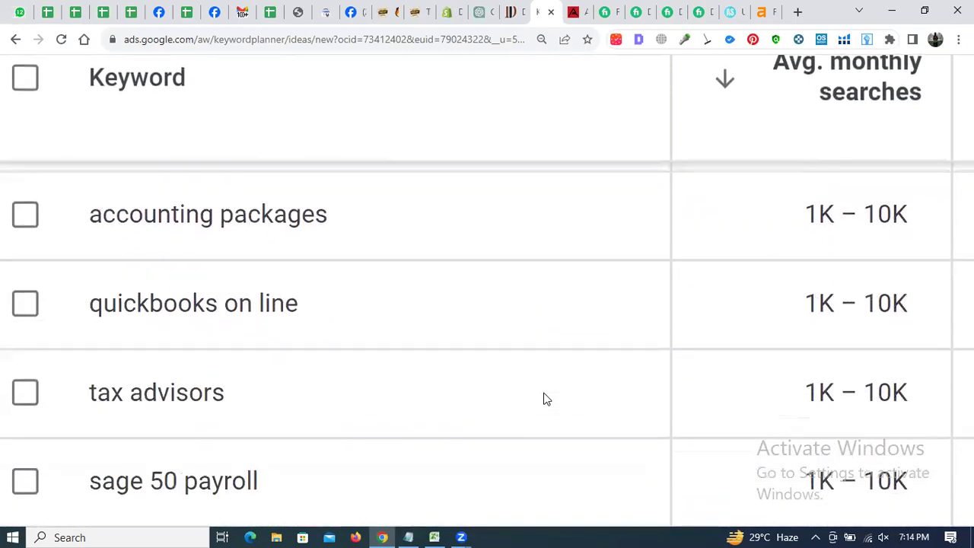
scroll(543, 398, "down", 1)
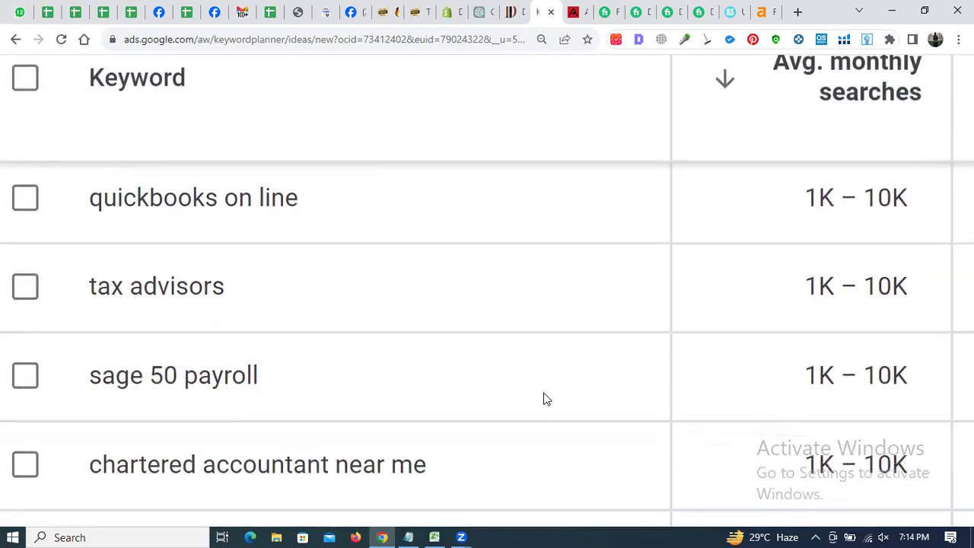
scroll(545, 398, "down", 1)
scroll(545, 398, "up", 2)
scroll(545, 398, "down", 3)
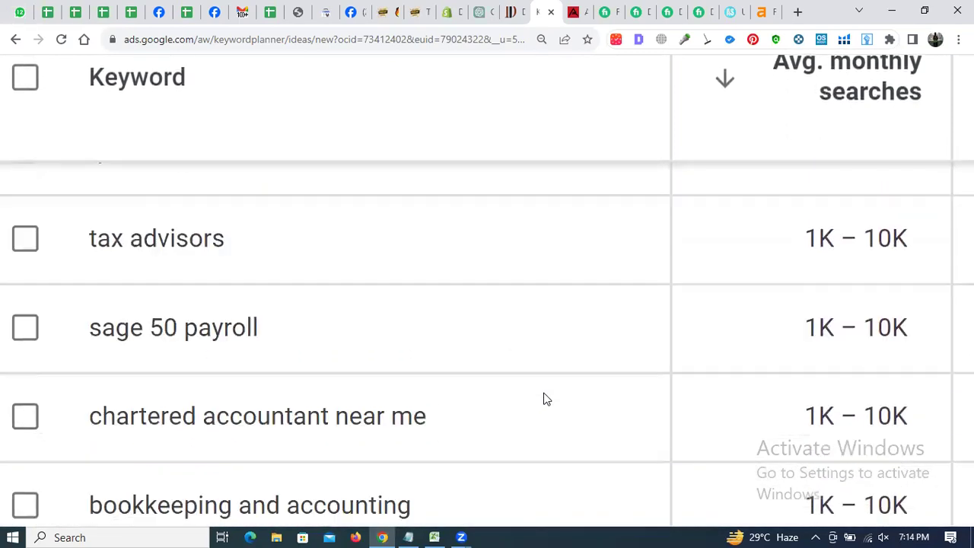
scroll(544, 398, "down", 1)
scroll(543, 398, "up", 7)
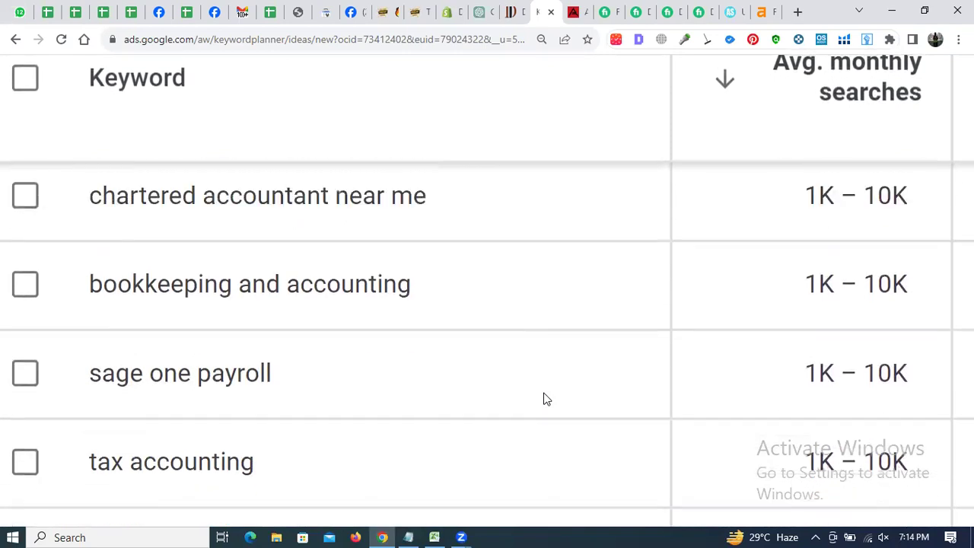
Copy the keyword "accounting packages" from Keyword Planner into cell F12 of the Excel sheet.
triple_click(159, 355)
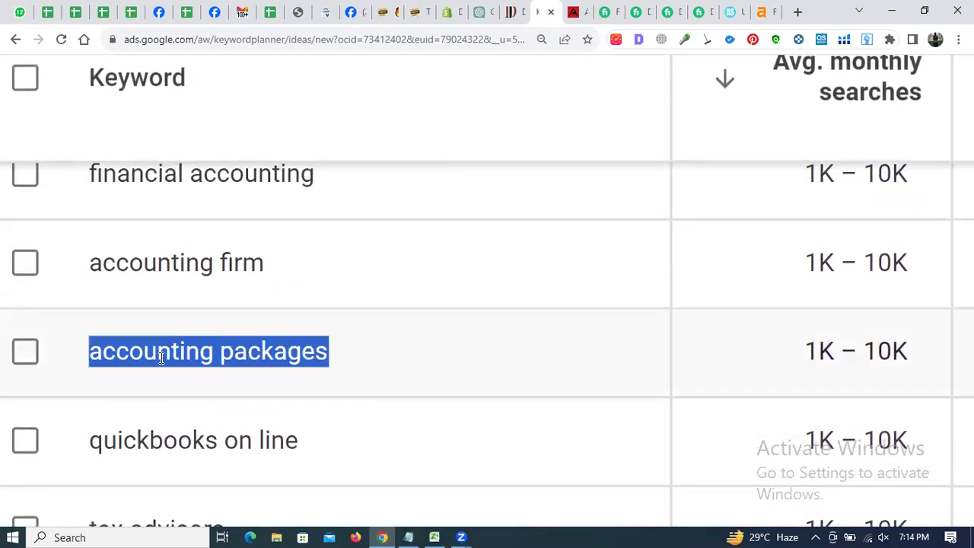
key("ctrl+c")
key("alt+Tab")
key("ctrl+v")
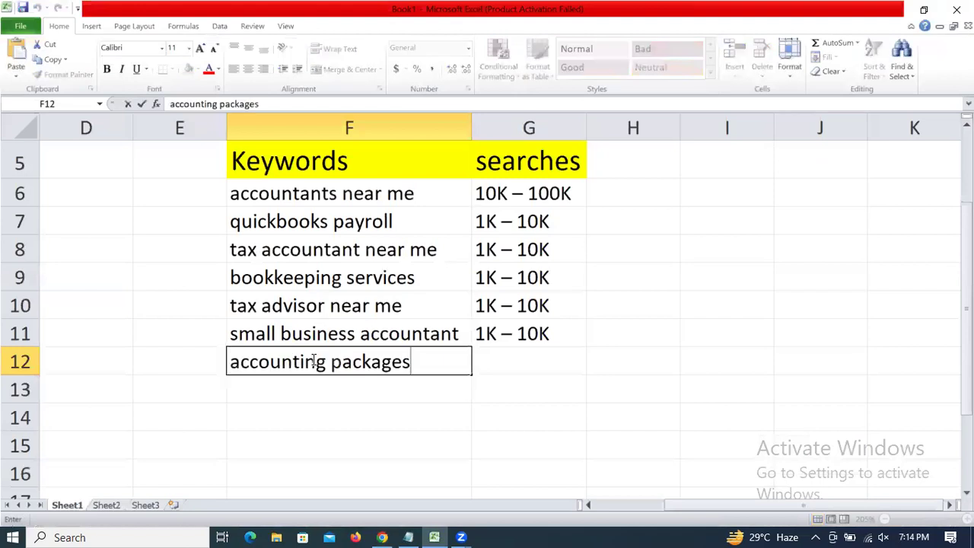
key("Return")
Copy the keyword "bookkeeping and accounting" from Keyword Planner into cell F13 of the Excel sheet.
key("alt+Tab")
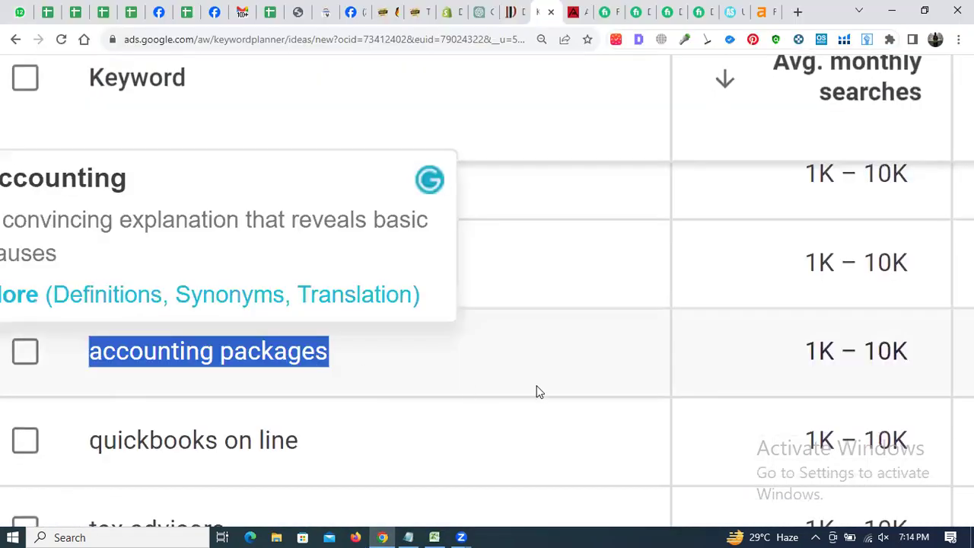
scroll(536, 392, "down", 5)
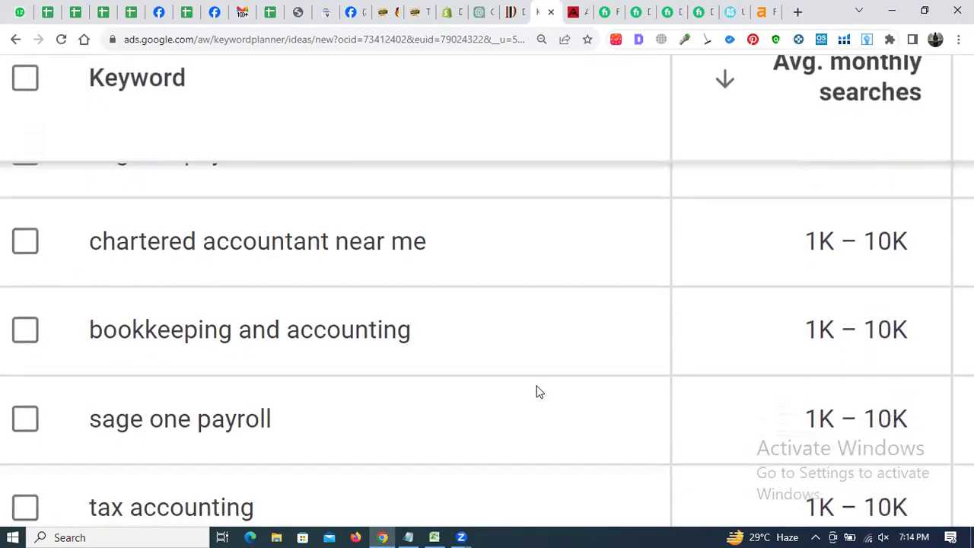
triple_click(177, 329)
key("ctrl+c")
key("alt+Tab")
key("ctrl+v")
key("Return")
Return to Keyword Planner and look through the remaining 1K – 10K ideas and on into the 100 – 1K ones.
key("alt+Tab")
scroll(362, 384, "down", 5)
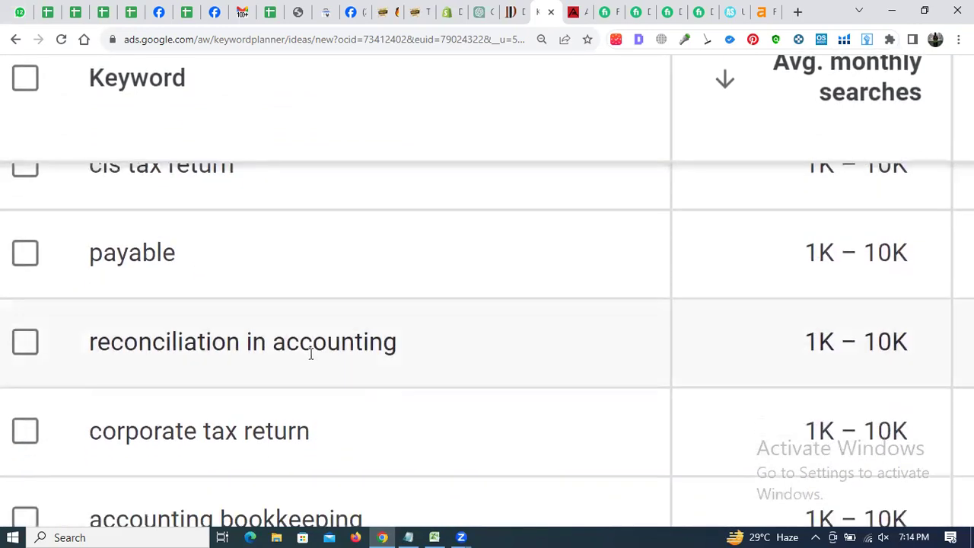
scroll(358, 404, "down", 2)
scroll(361, 409, "down", 2)
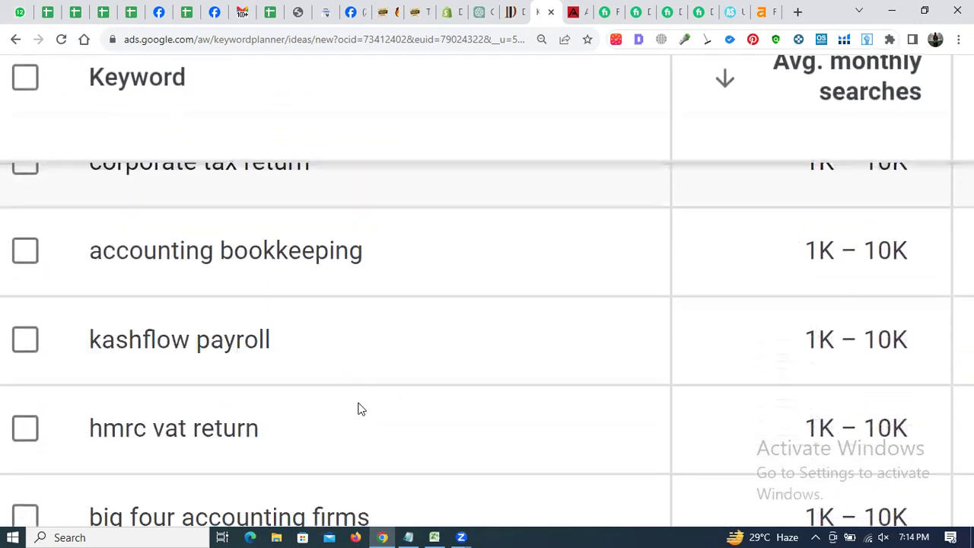
scroll(362, 410, "down", 7)
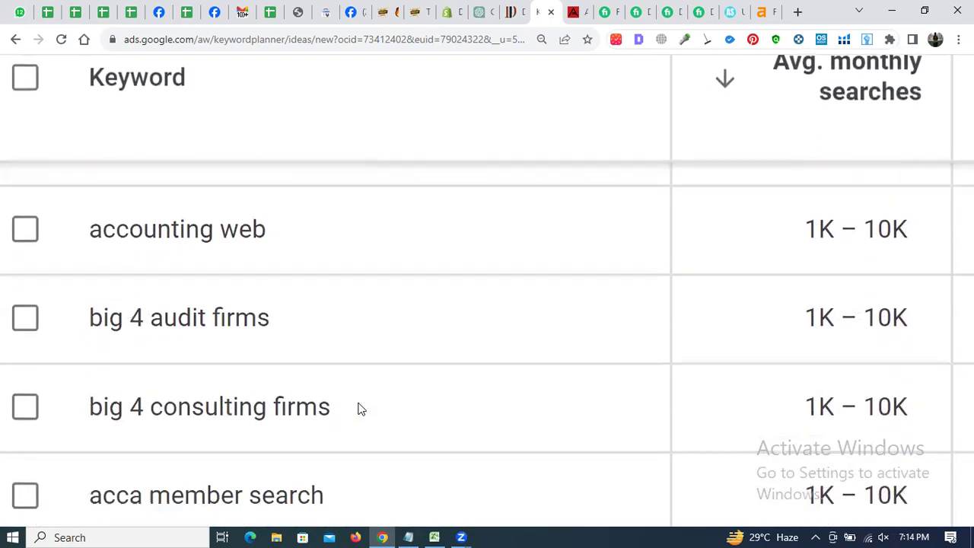
scroll(361, 410, "down", 1)
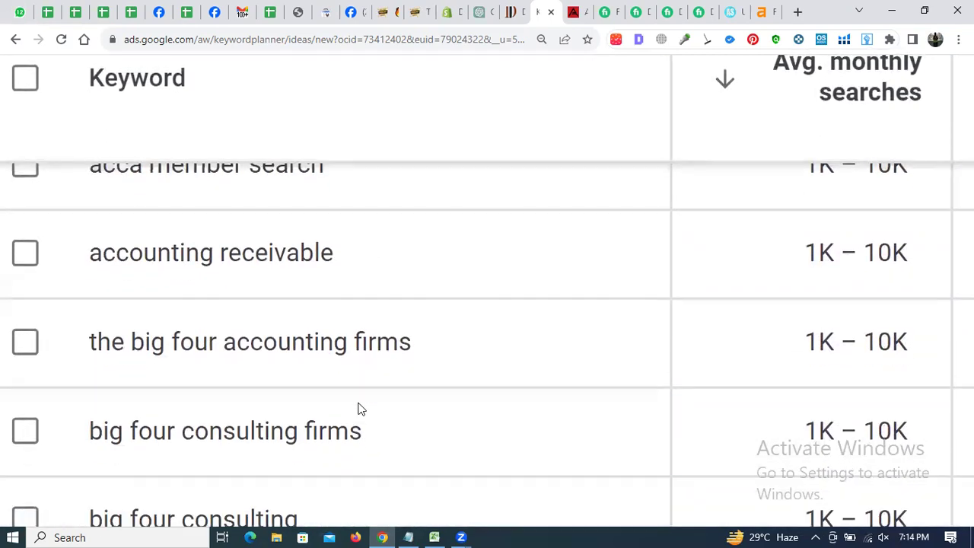
scroll(361, 406, "down", 1)
scroll(359, 405, "down", 2)
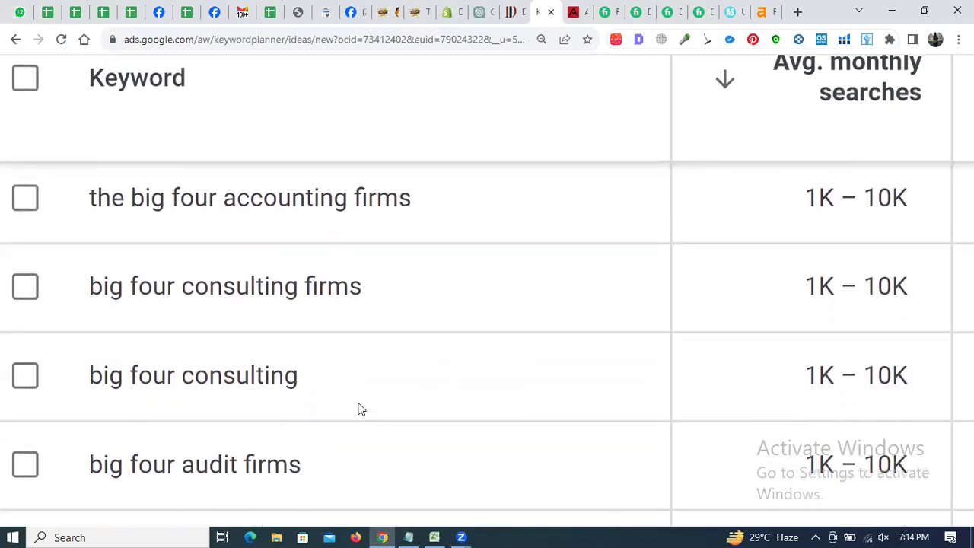
scroll(360, 407, "down", 1)
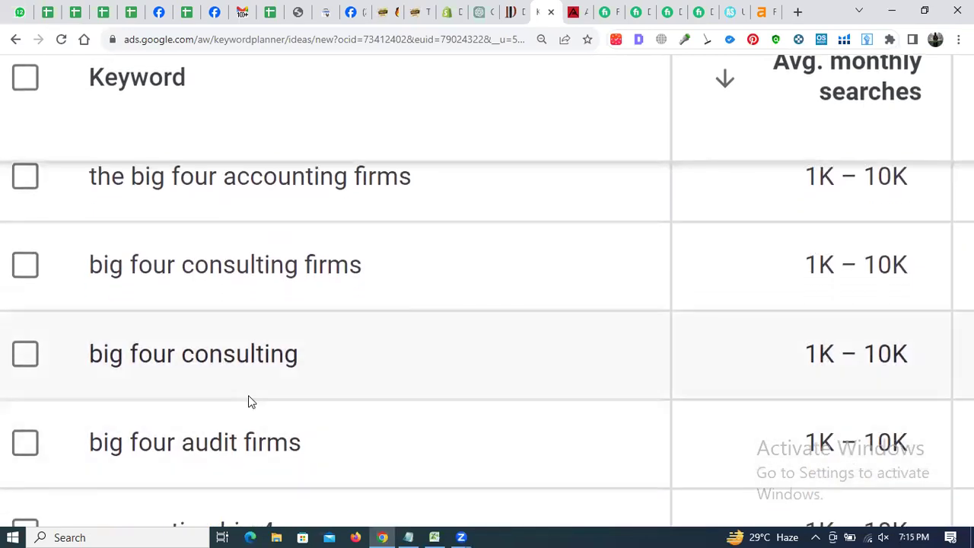
scroll(248, 401, "down", 1)
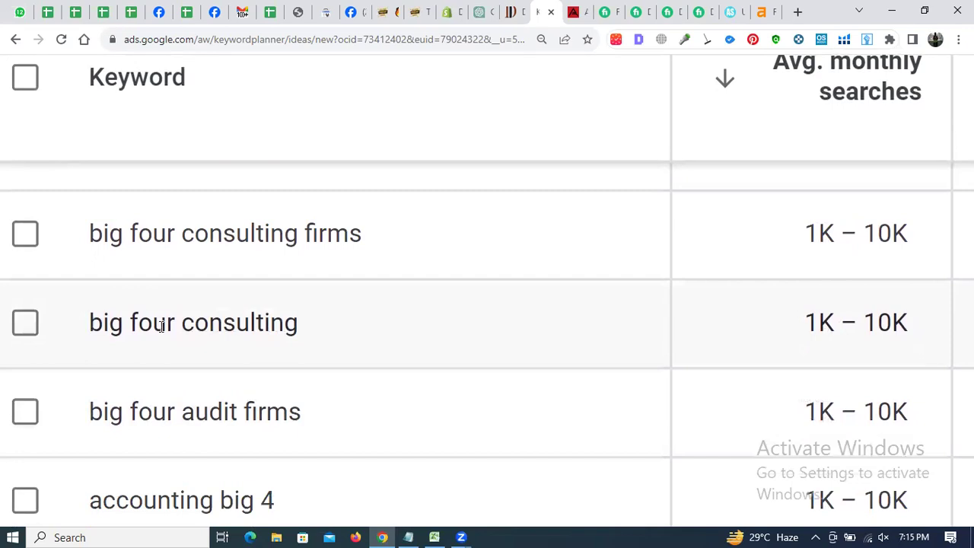
scroll(159, 329, "down", 3)
scroll(161, 327, "down", 2)
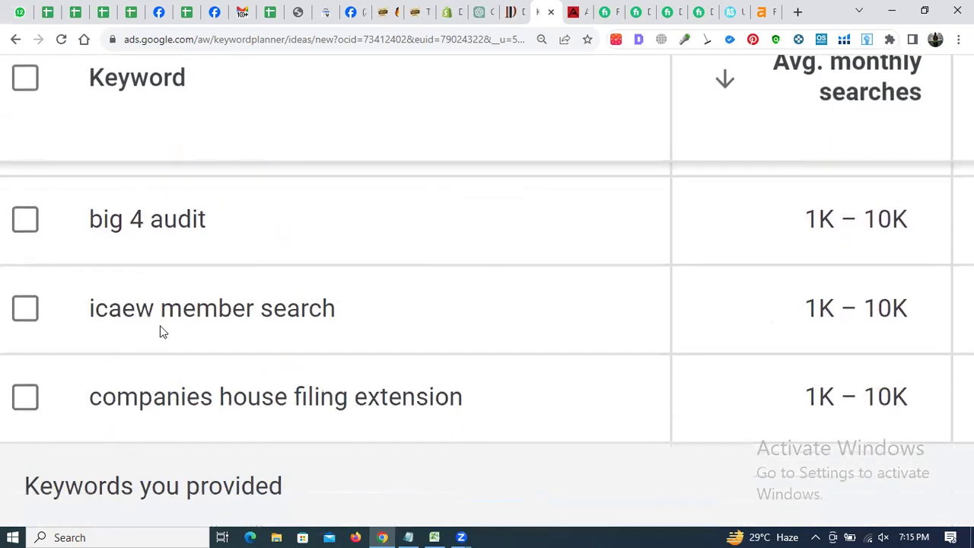
scroll(160, 331, "down", 2)
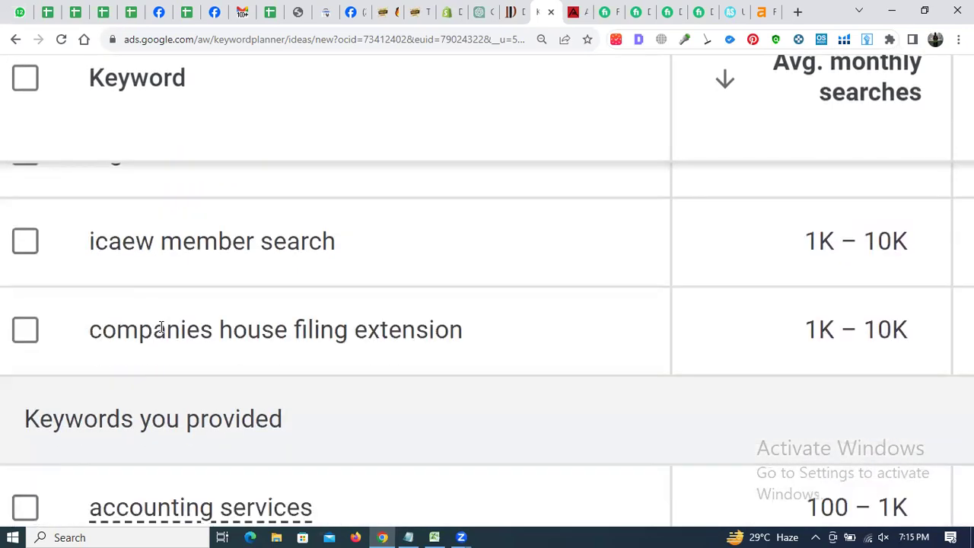
scroll(160, 328, "down", 1)
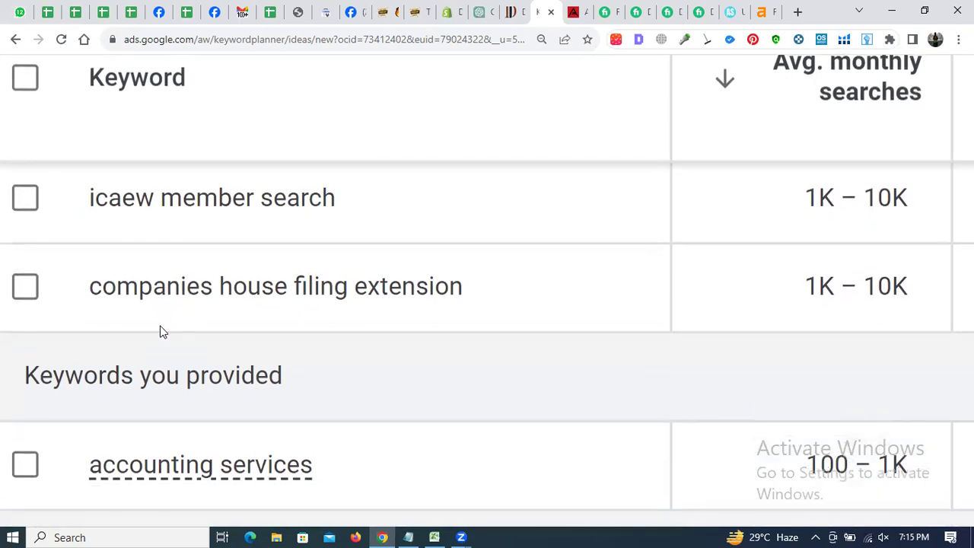
scroll(161, 331, "down", 4)
scroll(161, 327, "up", 1)
scroll(161, 327, "down", 7)
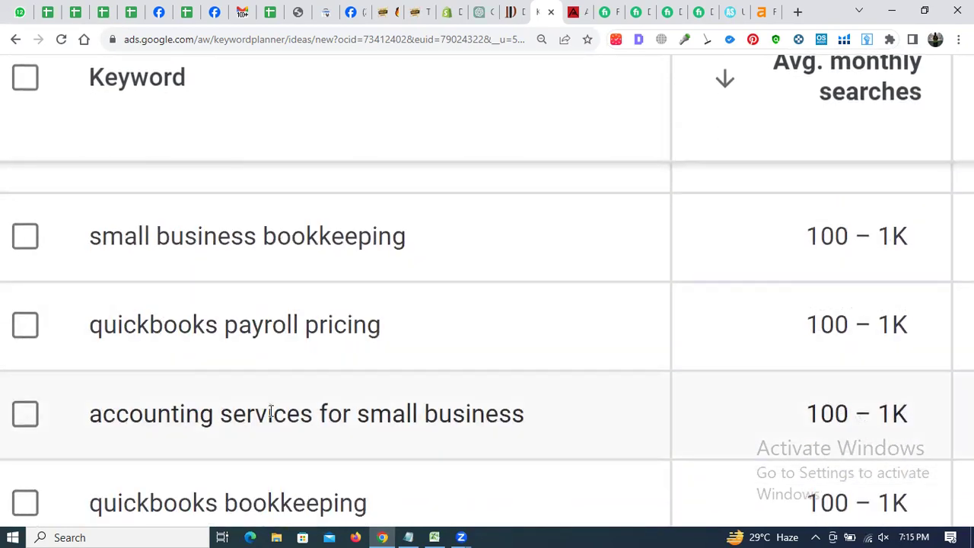
Copy the keyword "accounting services for small business" from Keyword Planner into cell F14 of the Excel sheet.
triple_click(270, 413)
key("alt+Tab")
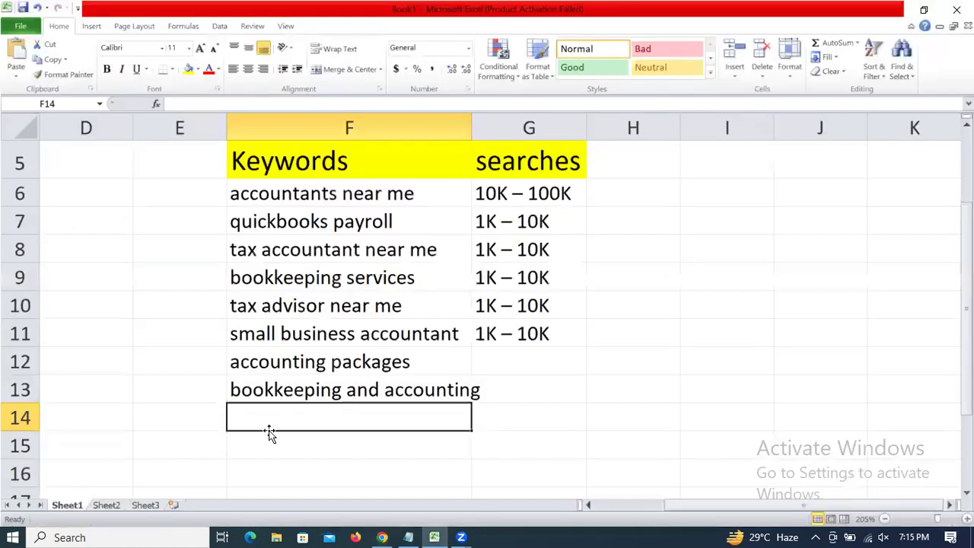
double_click(272, 421)
key("ctrl+v")
key("Return")
Fill the 1K – 10K searches value from G11 down into G12 and G13.
key("Right")
key("Up")
key("Up")
key("Up")
key("Up")
key("shift+Down")
key("shift+Down")
key("Down")
key("ctrl+d")
key("Down")
key("ctrl+d")
key("Down")
Copy the 100 – 1K average monthly searches of "accounting services for small business" from Keyword Planner into G14 as plain cell text.
key("alt+Tab")
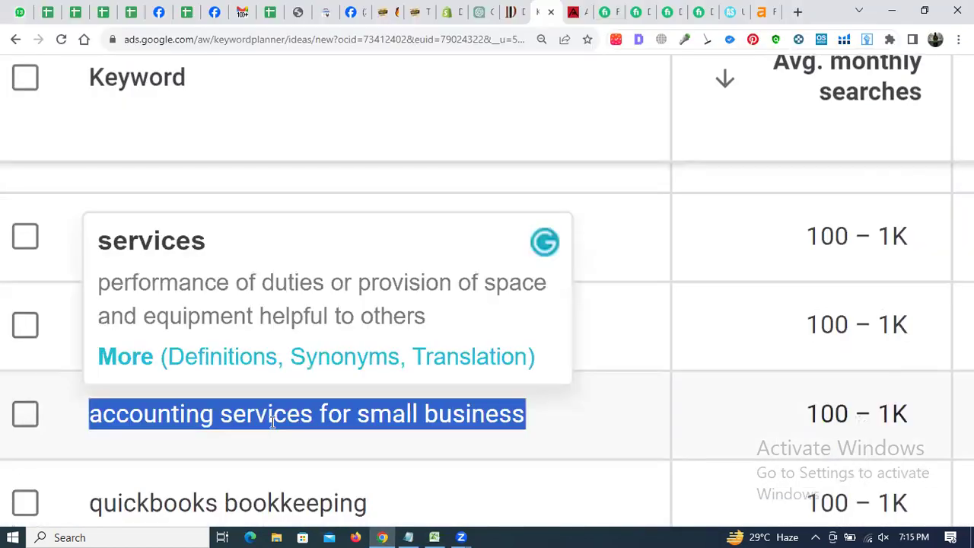
left_click_drag(804, 420, 911, 415)
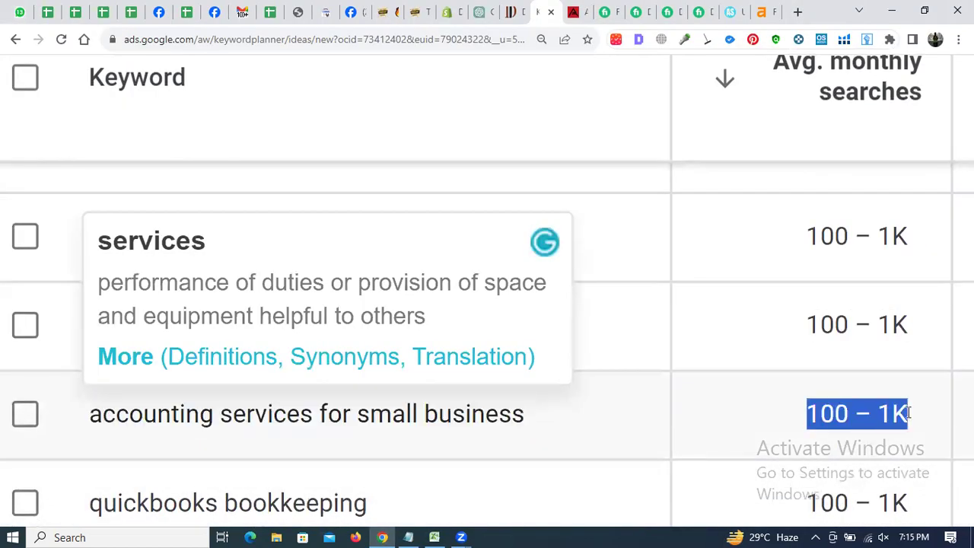
key("alt+Tab")
key("ctrl+v")
key("ctrl+z")
key("Down")
key("Up")
key("F2")
key("ctrl+v")
key("Return")
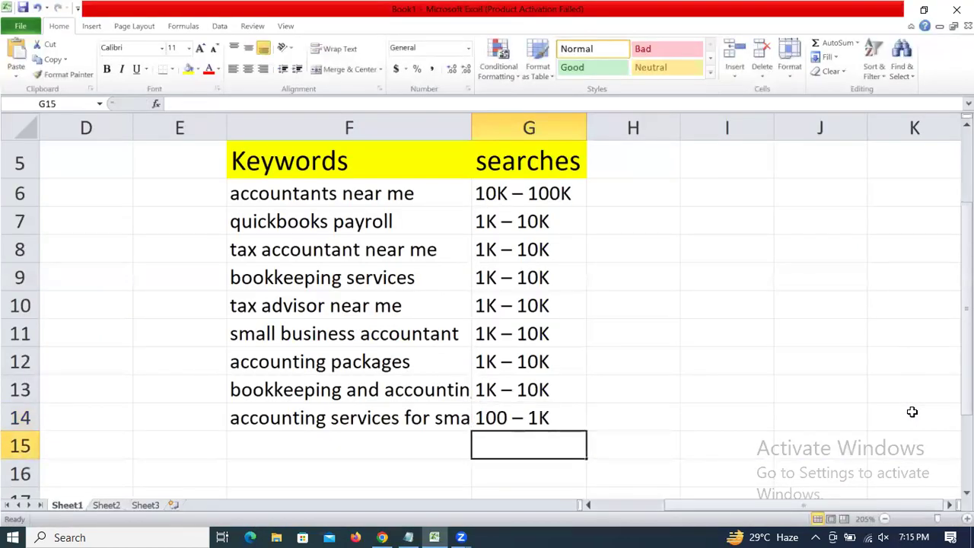
Auto-fit the width of column F to its longest keyword and select F15 for the next entry.
left_click(476, 123)
double_click(474, 121)
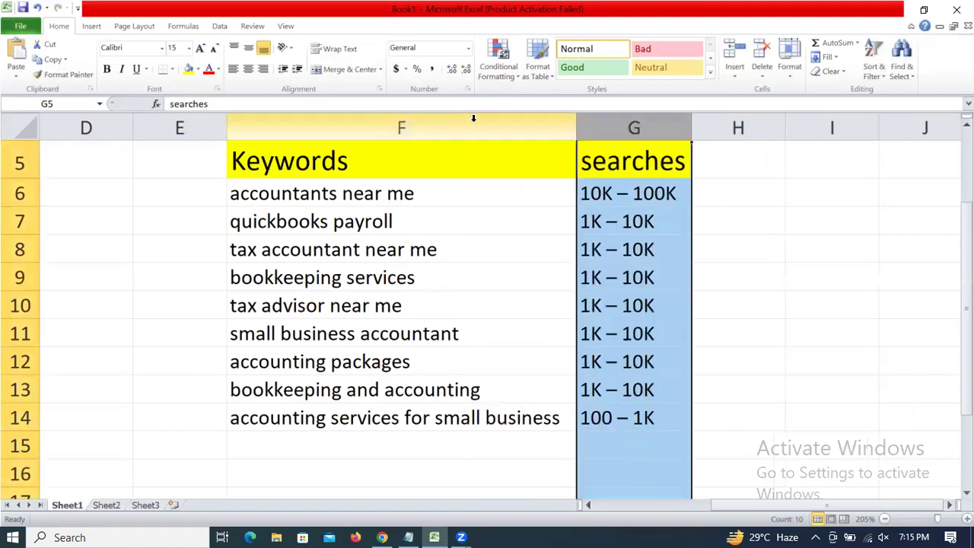
left_click(505, 333)
key("Down")
key("Down")
key("Down")
key("Down")
Switch to Keyword Planner and look through the 100 – 1K keywords for another accounting service keyword to add to the list.
key("alt+Tab")
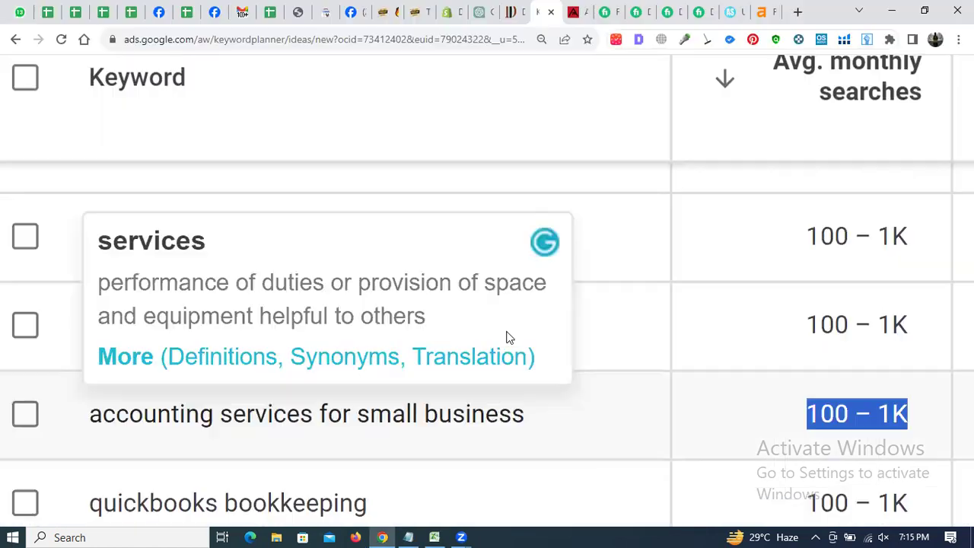
scroll(506, 335, "up", 3)
left_click(429, 355)
scroll(578, 430, "down", 3)
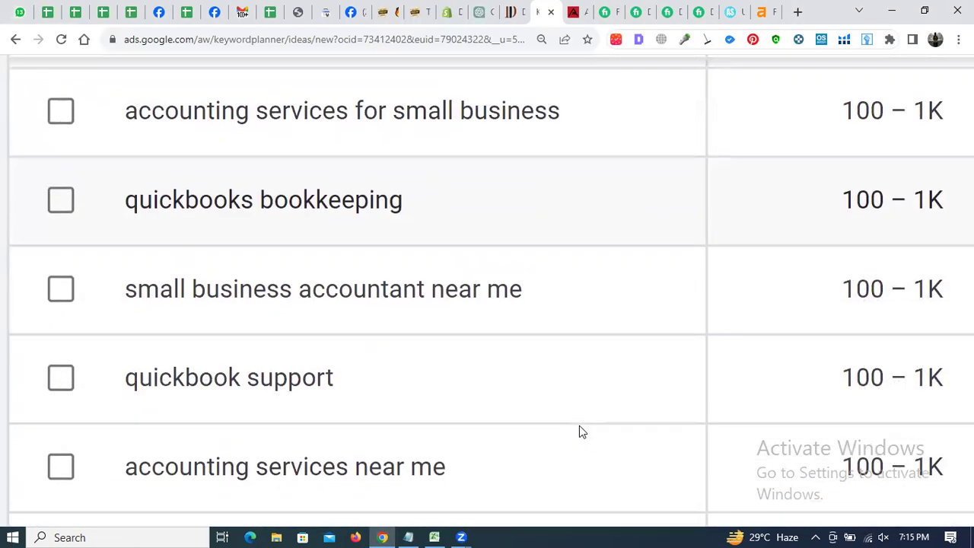
scroll(429, 371, "down", 1)
scroll(429, 371, "down", 3)
scroll(429, 371, "up", 4)
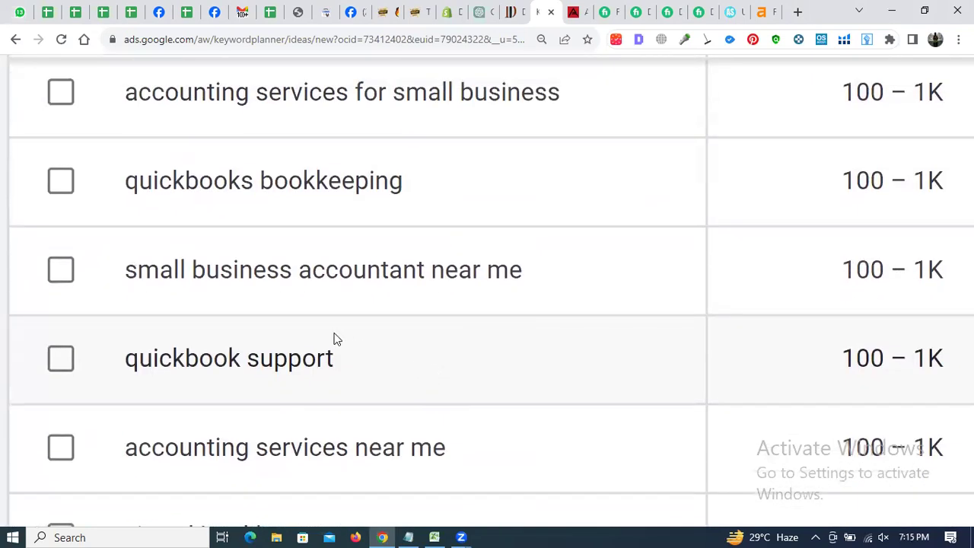
scroll(332, 337, "down", 4)
scroll(332, 336, "down", 4)
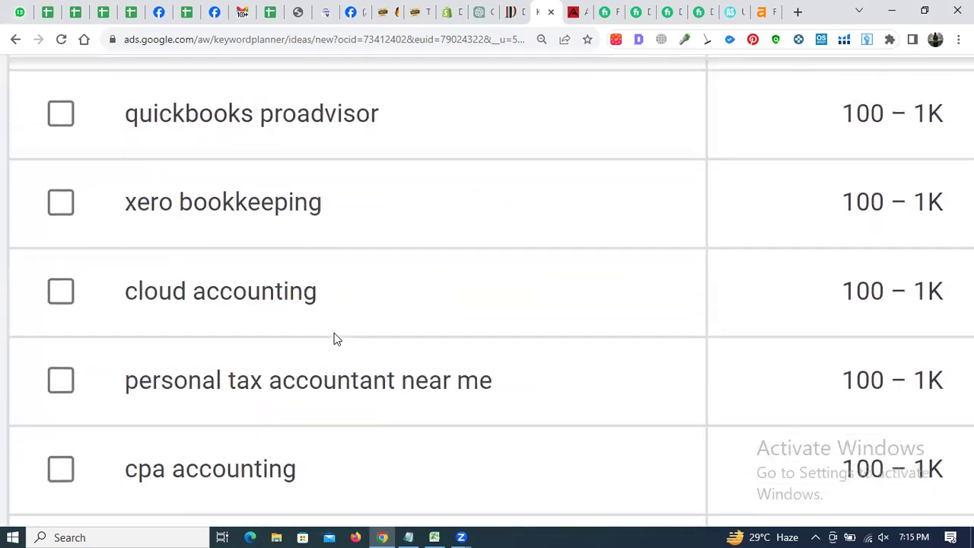
scroll(335, 333, "down", 6)
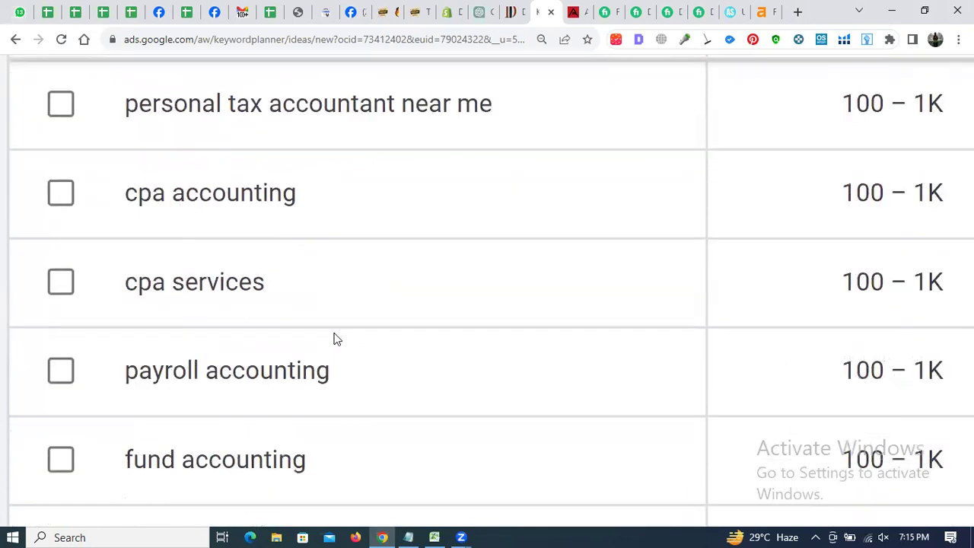
scroll(334, 334, "down", 2)
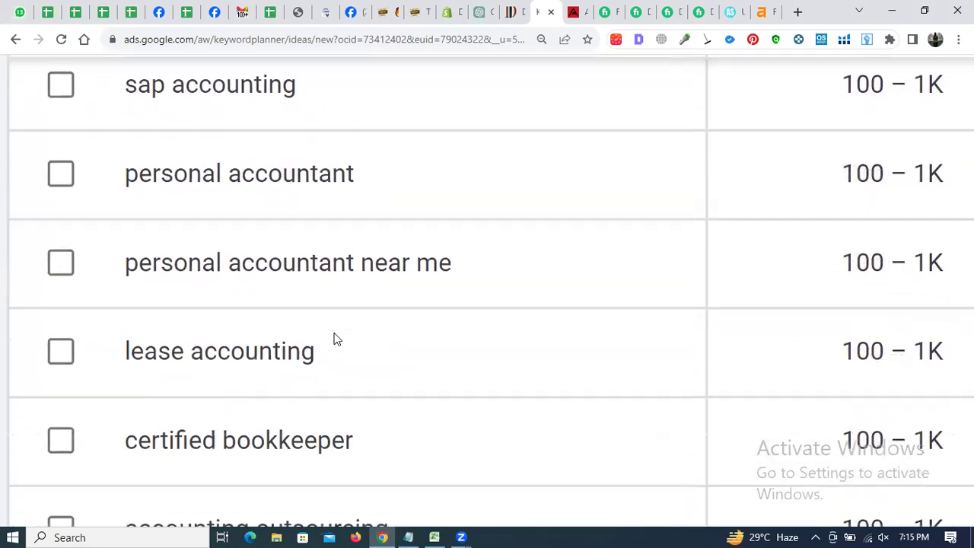
scroll(337, 339, "down", 1)
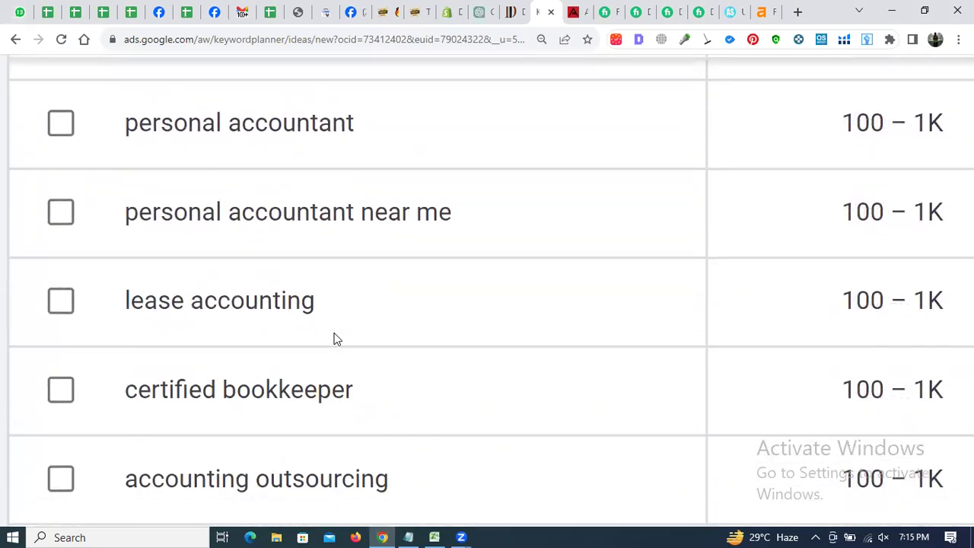
scroll(335, 340, "down", 3)
scroll(335, 337, "up", 2)
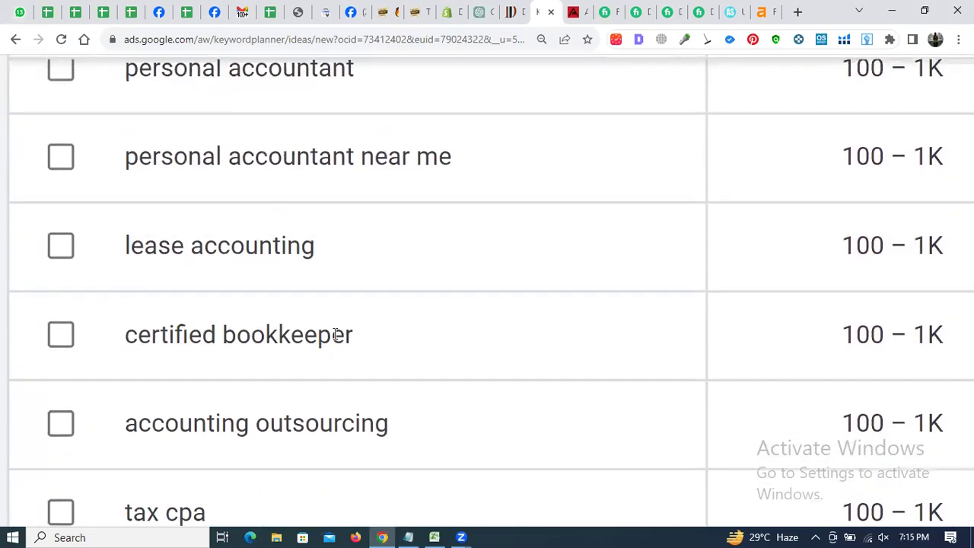
Copy the keyword "personal accountant near me" from Keyword Planner into cell F15 of the Excel sheet as plain cell text.
double_click(277, 165)
triple_click(278, 168)
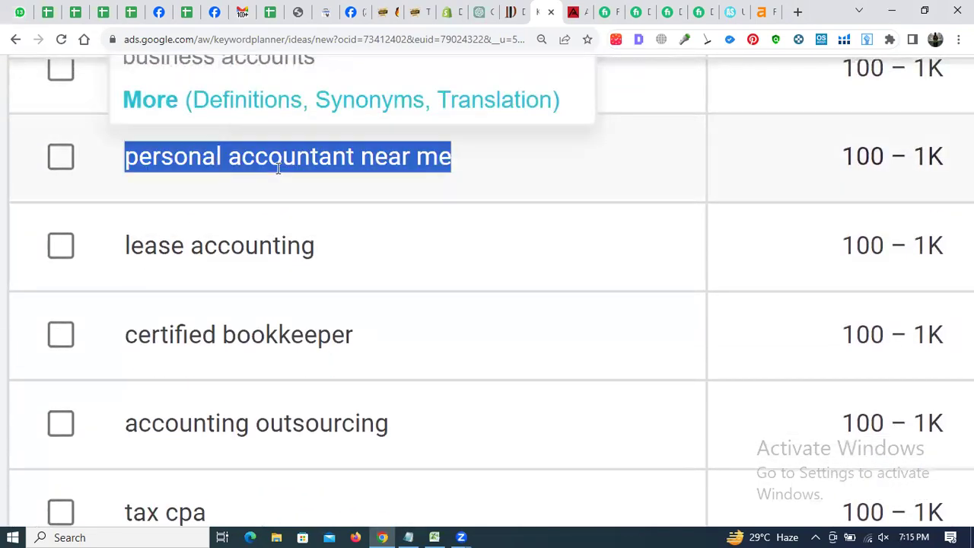
key("ctrl+c")
key("alt+Tab")
key("ctrl+v")
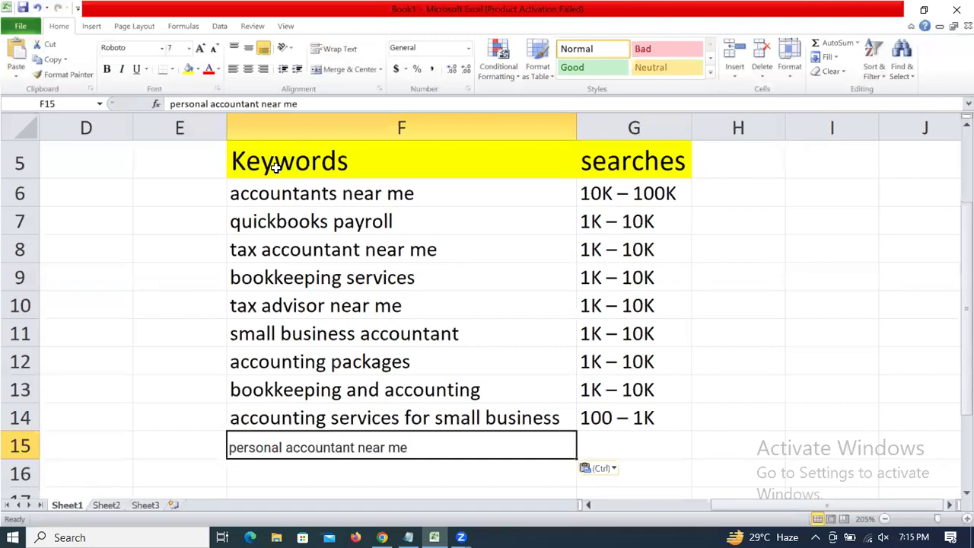
key("ctrl+z")
key("F2")
key("ctrl+v")
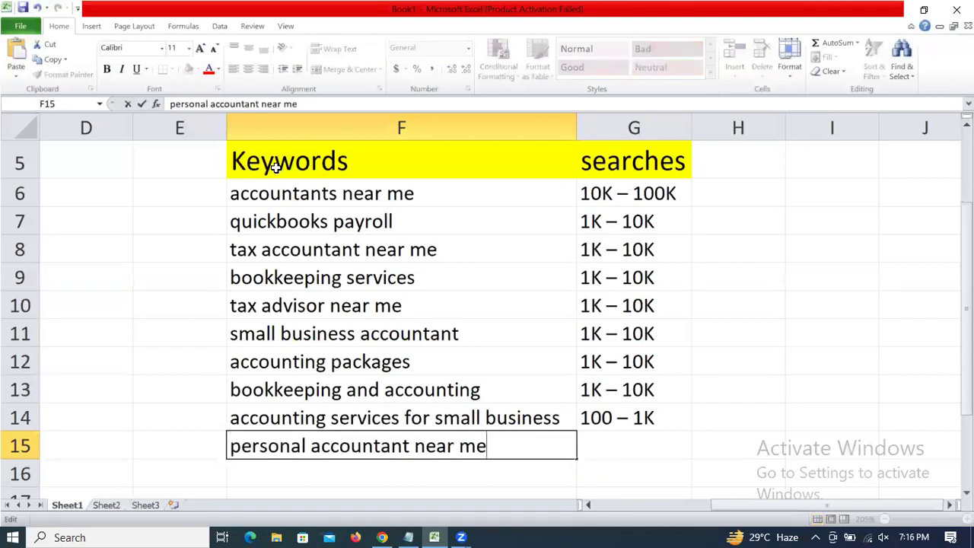
key("Return")
Fill the 100 – 1K searches value from G14 down into G15 and select F16 for the next keyword.
key("Up")
key("Right")
key("alt+Tab")
key("alt+Tab")
key("shift+Up")
key("ctrl+d")
key("Down")
key("Down")
key("Down")
key("Down")
key("Down")
key("Down")
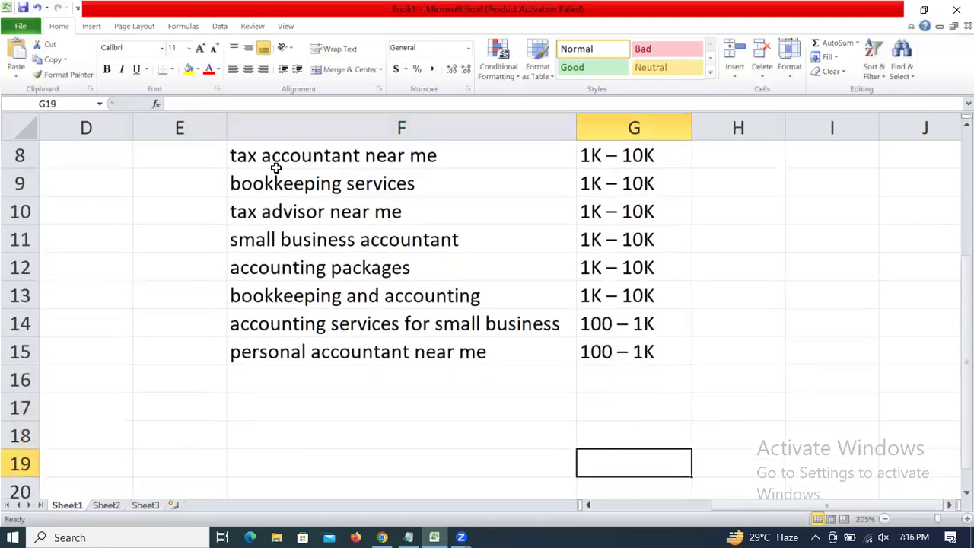
key("Left")
key("ctrl+Up")
key("Down")
Copy the keyword "accounting and bookkeeping services" from Keyword Planner into cell F16 of the Excel sheet.
key("alt+Tab")
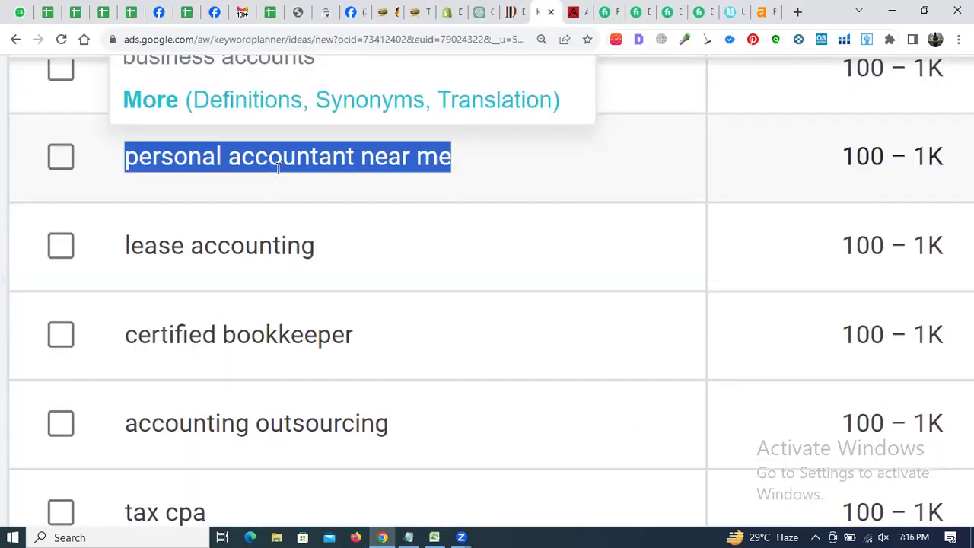
scroll(261, 316, "down", 3)
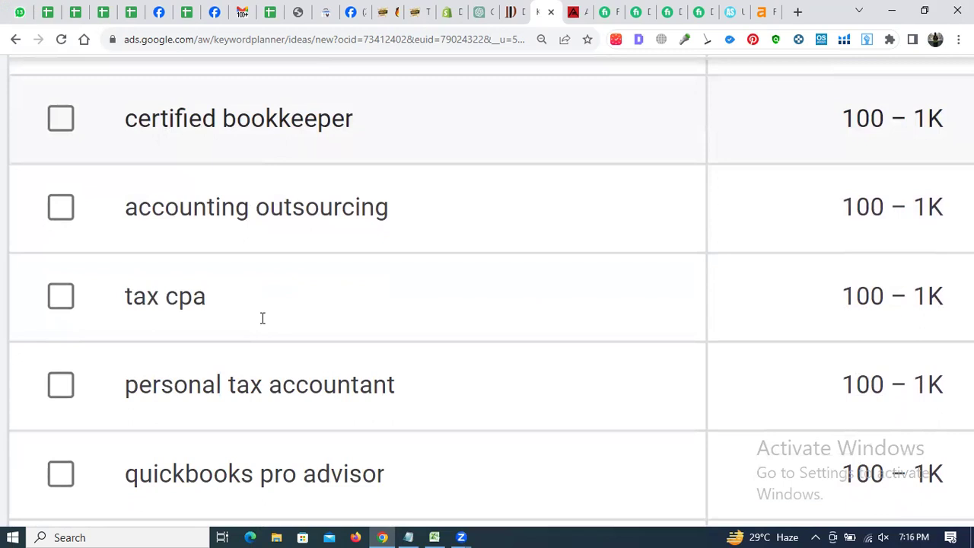
scroll(261, 316, "down", 4)
scroll(261, 316, "down", 6)
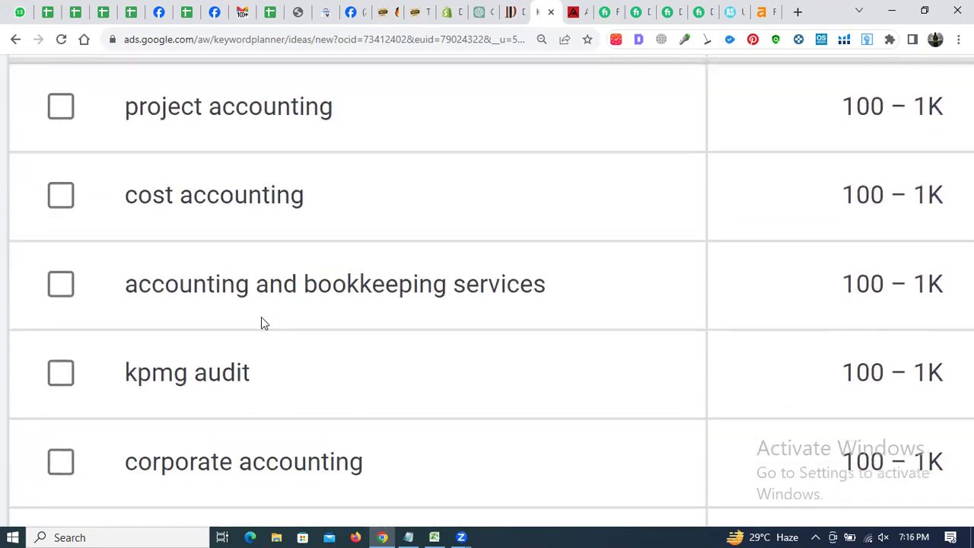
triple_click(236, 287)
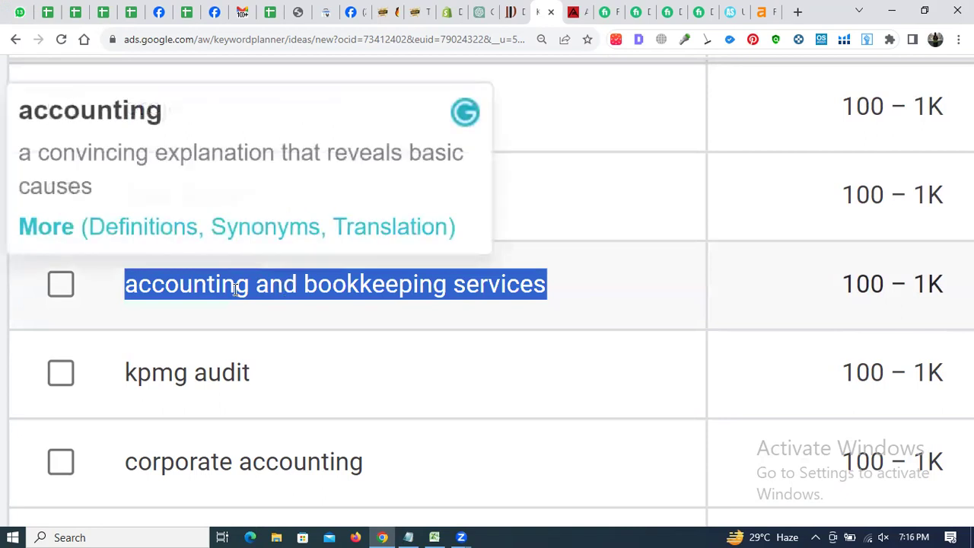
key("alt+Tab")
key("ctrl+v")
key("Return")
Fill the 100 – 1K searches value from G15 down into G16 and select F17 for the next keyword.
key("Up")
key("Right")
key("alt+Tab")
key("alt+Tab")
key("shift+Up")
key("ctrl+d")
key("Down")
key("Left")
Return to Keyword Planner and review the remaining keyword ideas down to the end of the current page.
key("alt+Tab")
left_click(341, 406)
scroll(347, 407, "down", 1)
scroll(346, 407, "down", 8)
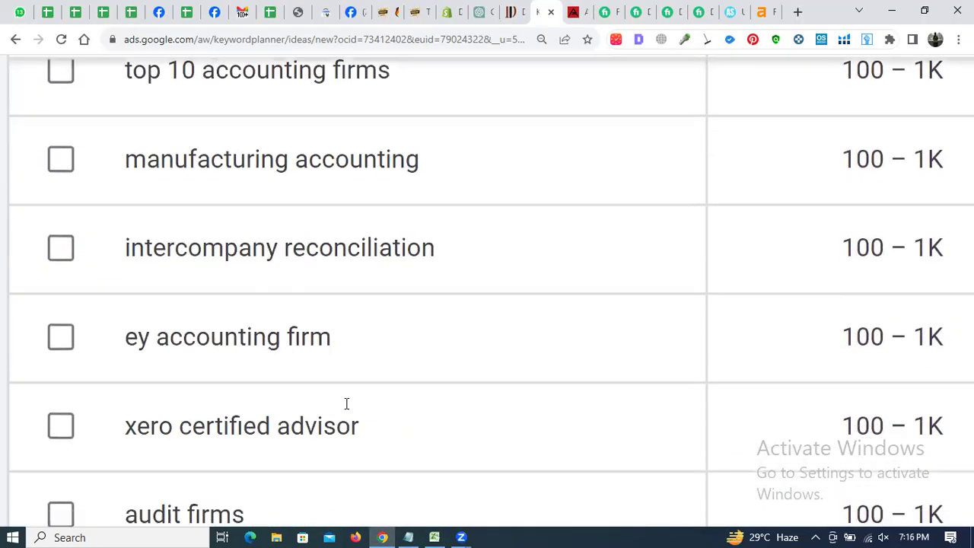
scroll(345, 409, "down", 2)
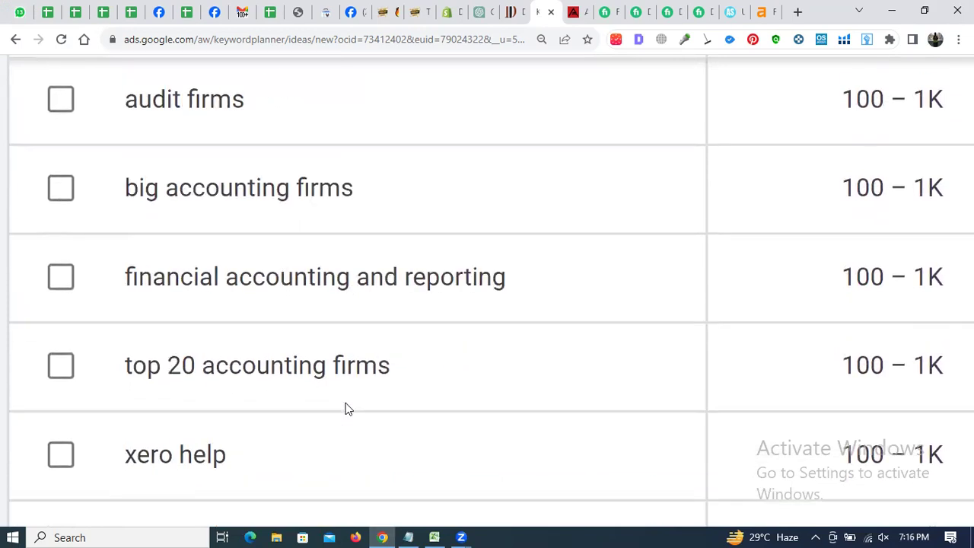
scroll(386, 351, "down", 5)
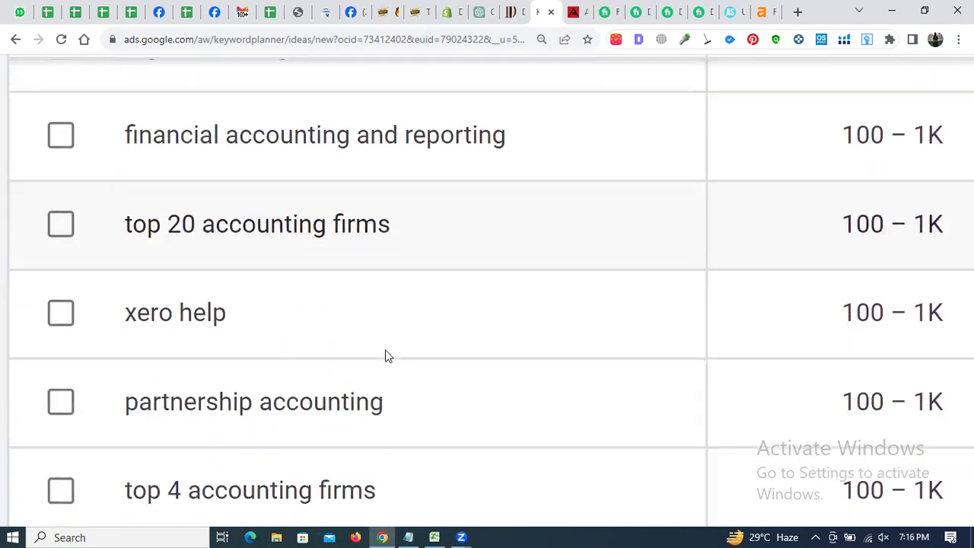
scroll(385, 351, "down", 3)
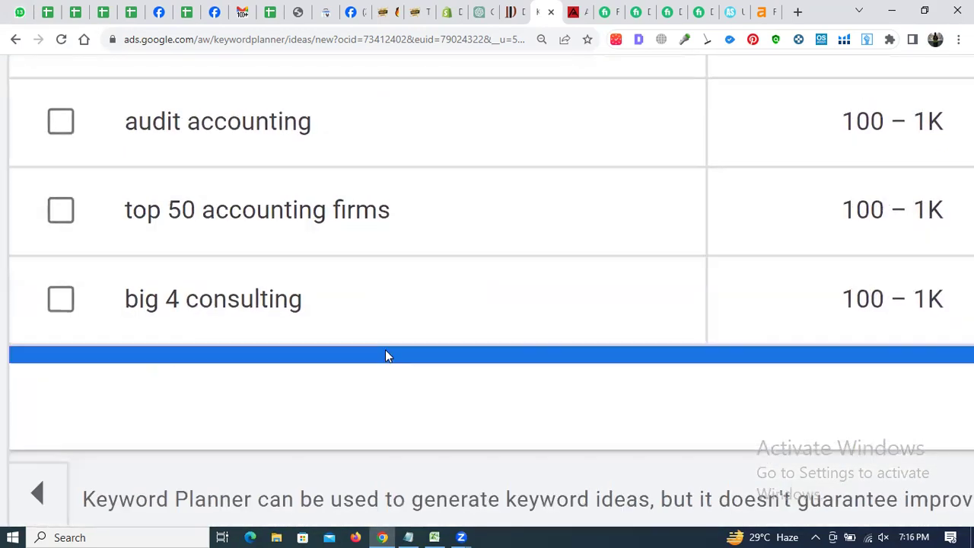
Set the Keyword Planner results table to show 500 rows per page.
key("ctrl+minus")
key("ctrl+minus")
key("ctrl+minus")
key("ctrl+minus")
key("ctrl+minus")
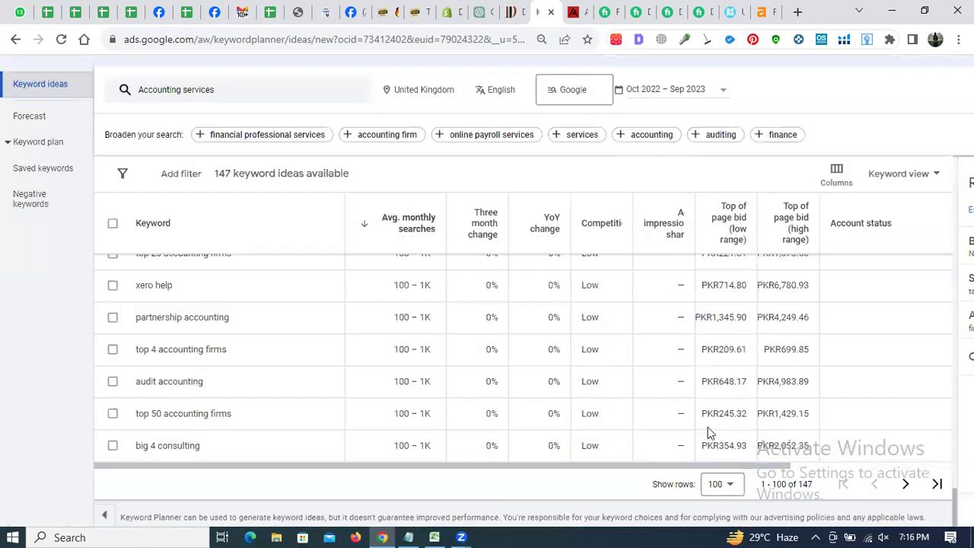
left_click(721, 484)
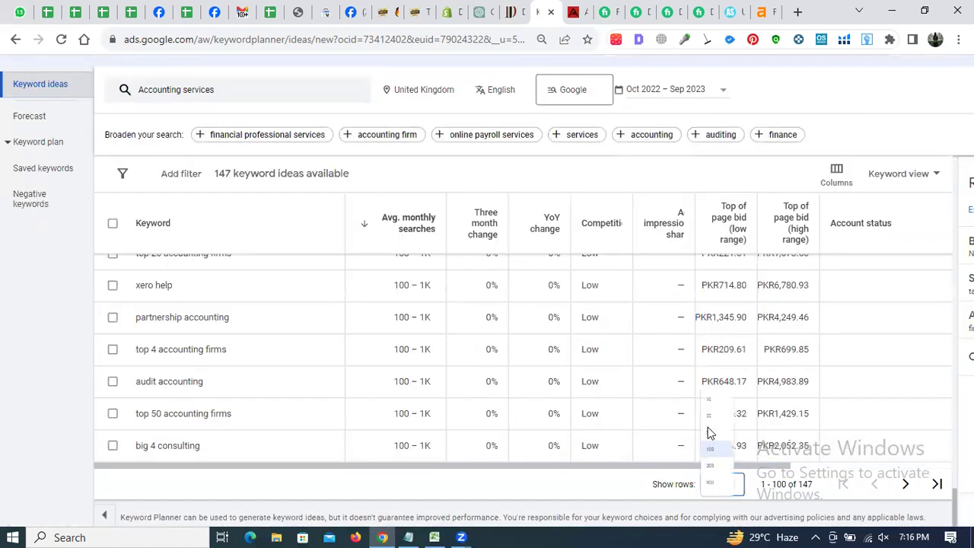
left_click(717, 470)
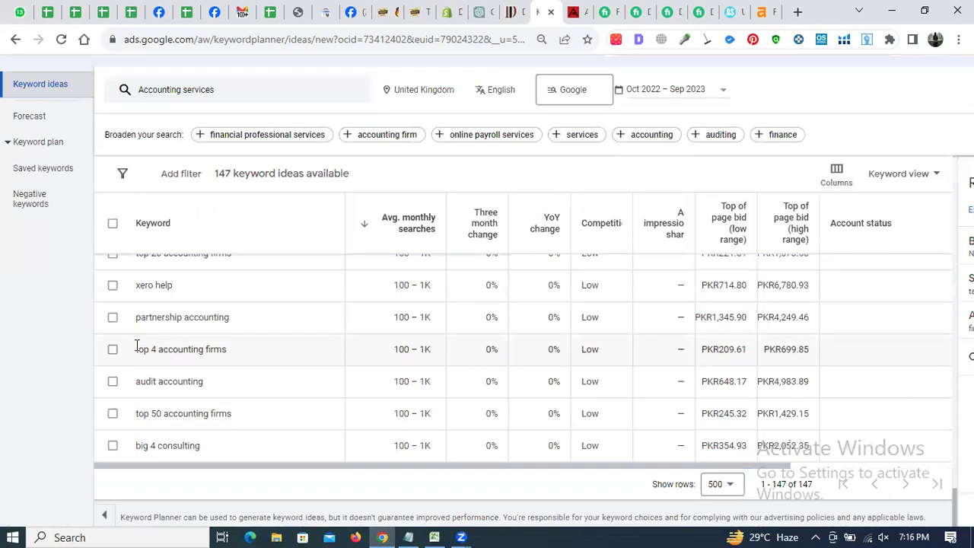
Examine the newly loaded keyword ideas around "cpa near me" and their average monthly searches at a readable zoom.
scroll(39, 335, "down", 4)
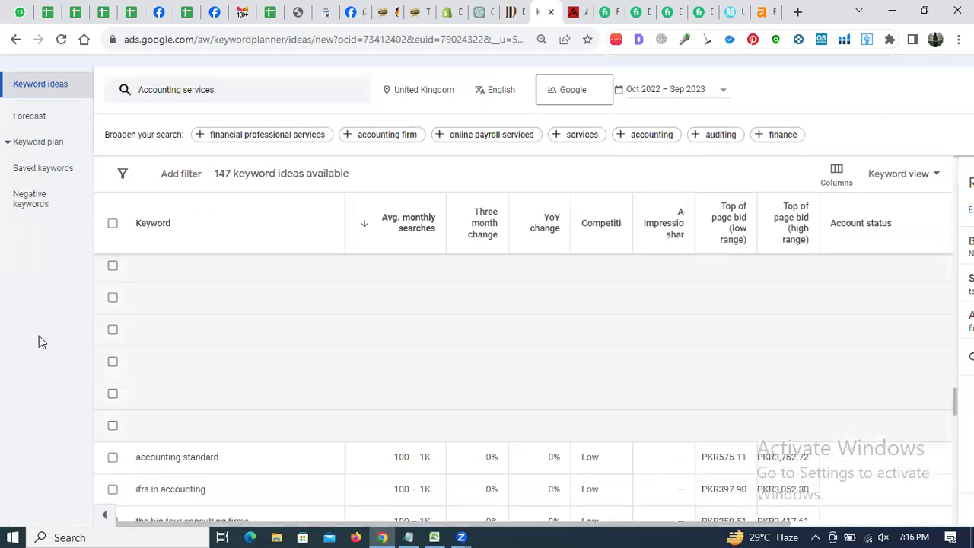
scroll(295, 394, "down", 2)
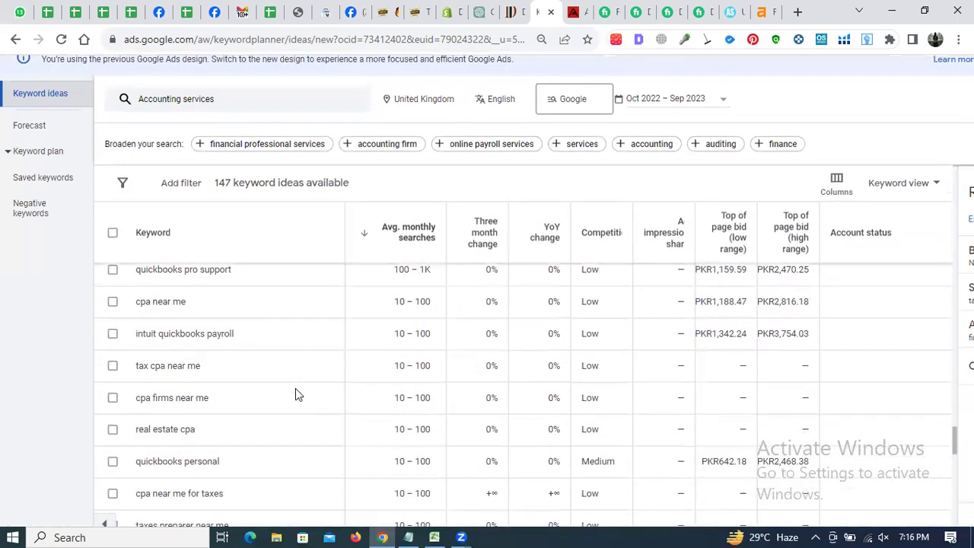
key("ctrl+plus")
key("ctrl+plus")
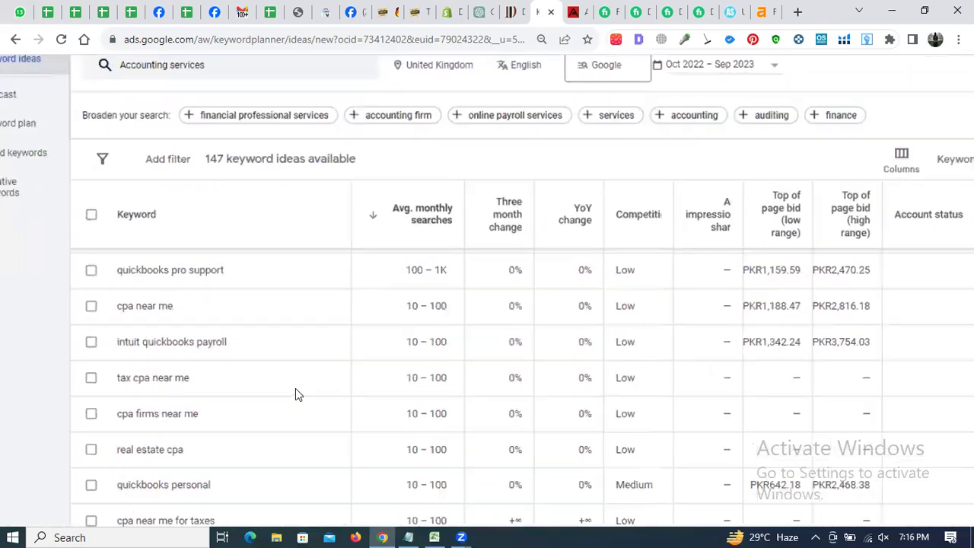
scroll(295, 388, "up", 1)
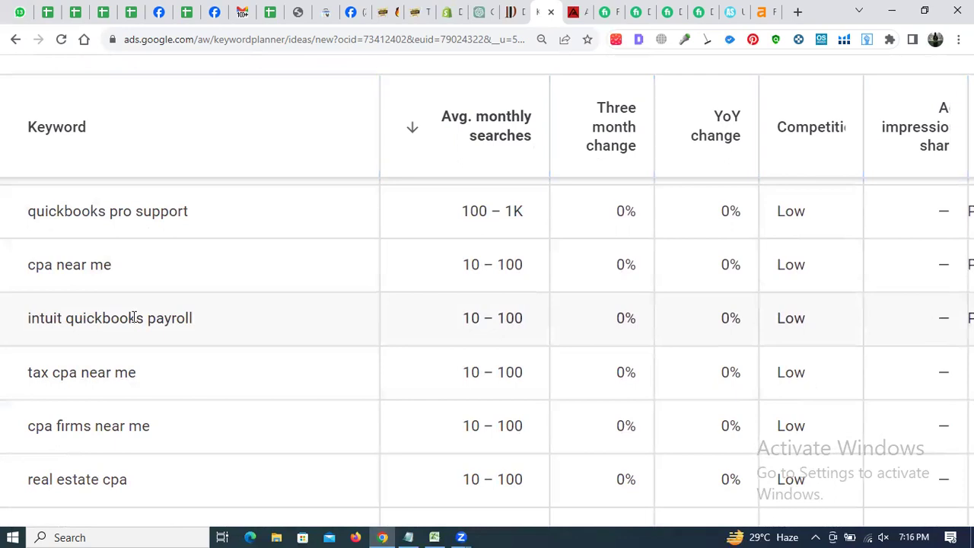
key("ctrl+0")
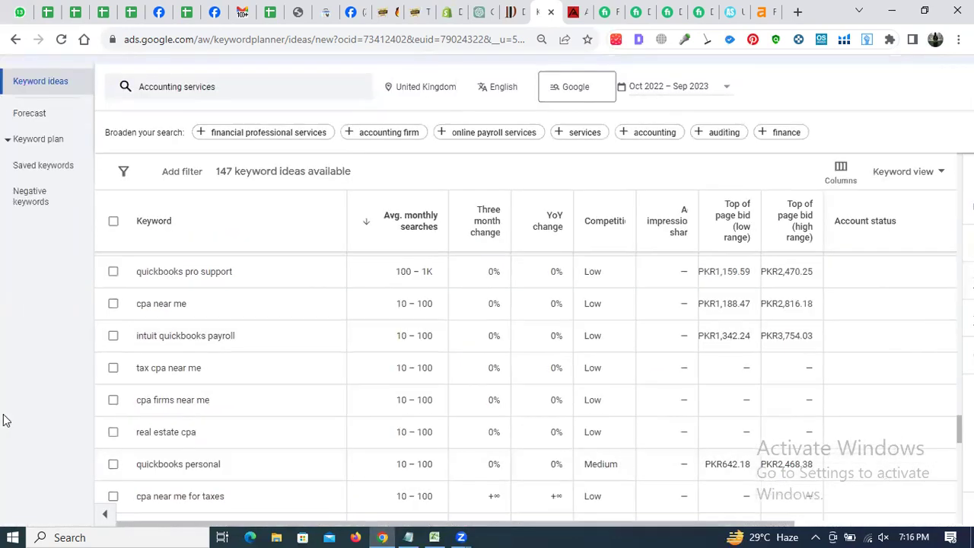
scroll(4, 420, "up", 6)
scroll(474, 373, "down", 3)
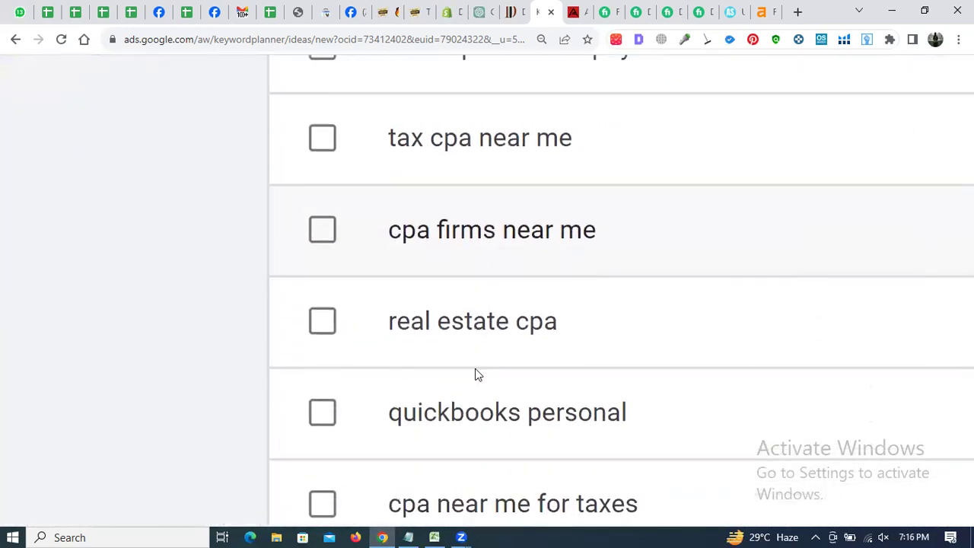
scroll(474, 373, "right", 5)
scroll(475, 374, "down", 5, "ctrl")
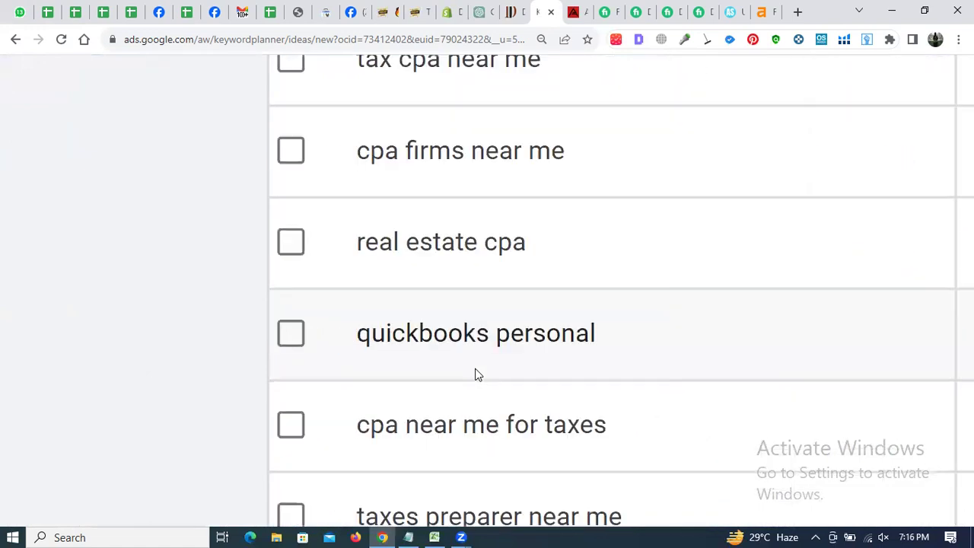
scroll(475, 373, "right", 2)
scroll(475, 373, "left", 2)
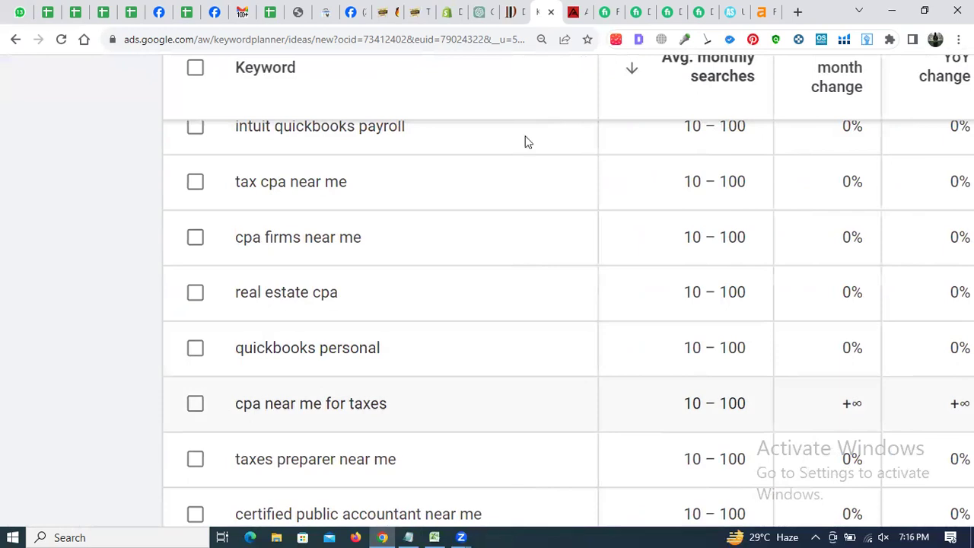
scroll(571, 93, "right", 2)
scroll(571, 93, "left", 2)
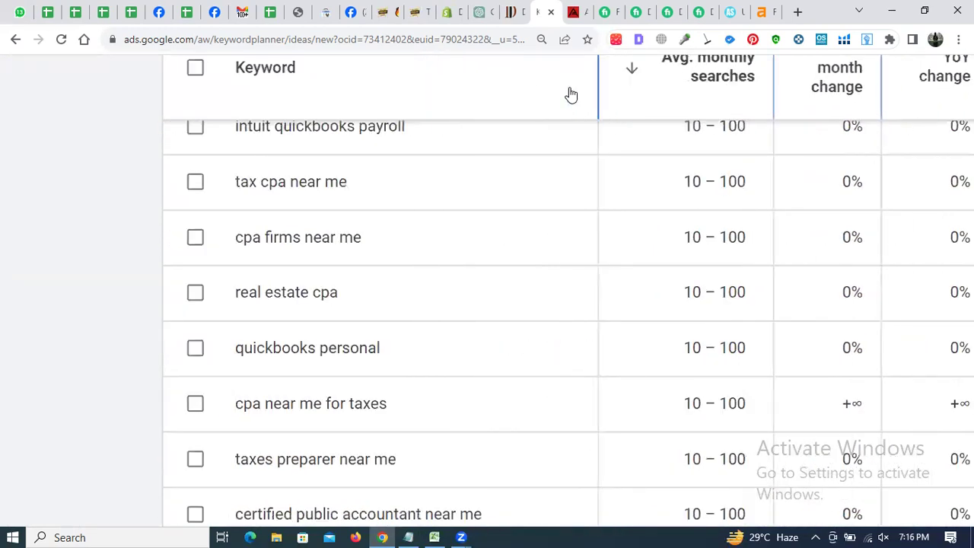
Examine the keyword ideas with 10 – 100 average monthly searches further down the Keyword Planner results.
key("ctrl+minus")
scroll(589, 204, "down", 2)
scroll(589, 204, "down", 4)
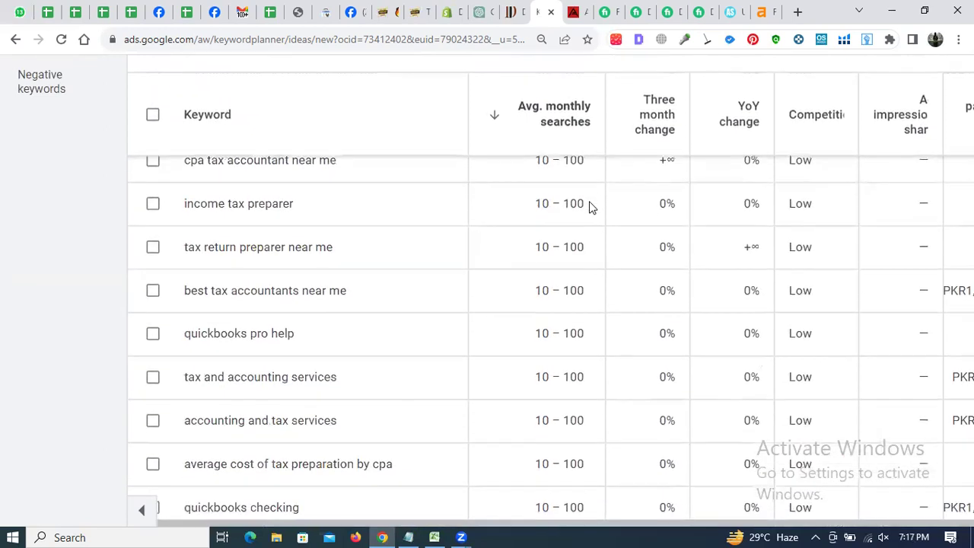
scroll(591, 207, "down", 3)
scroll(592, 207, "down", 1)
key("ctrl+plus")
key("ctrl+plus")
key("ctrl+plus")
scroll(220, 315, "down", 4)
key("ctrl+plus")
scroll(222, 314, "down", 6)
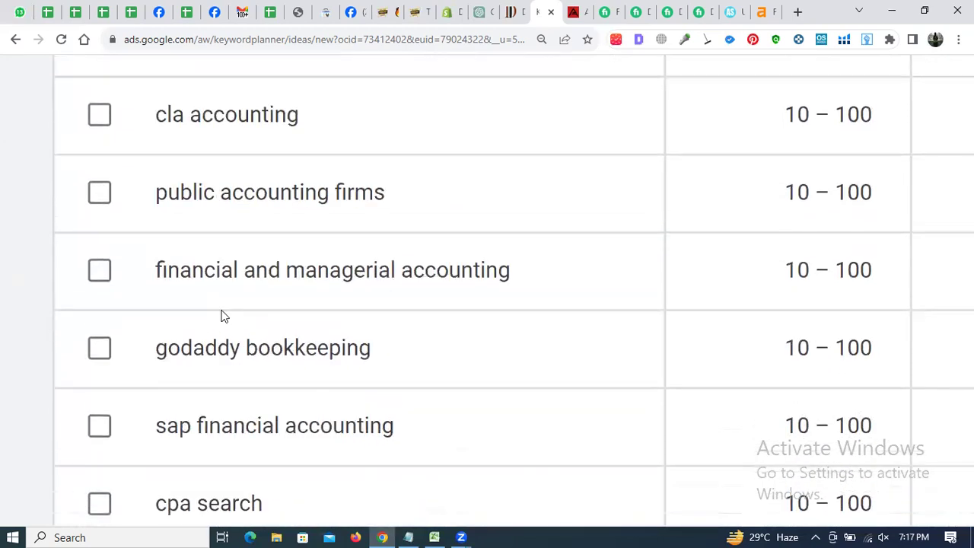
scroll(223, 313, "down", 1)
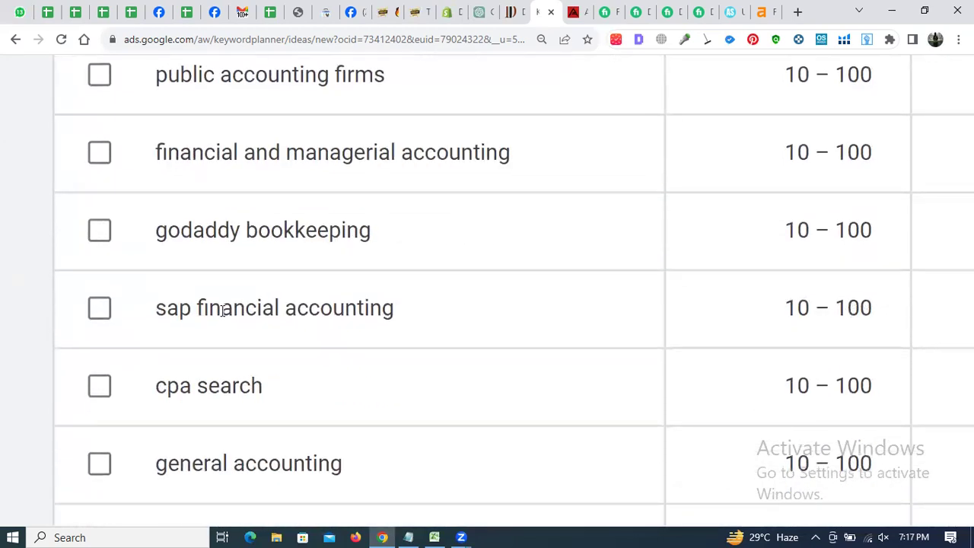
scroll(222, 311, "down", 7)
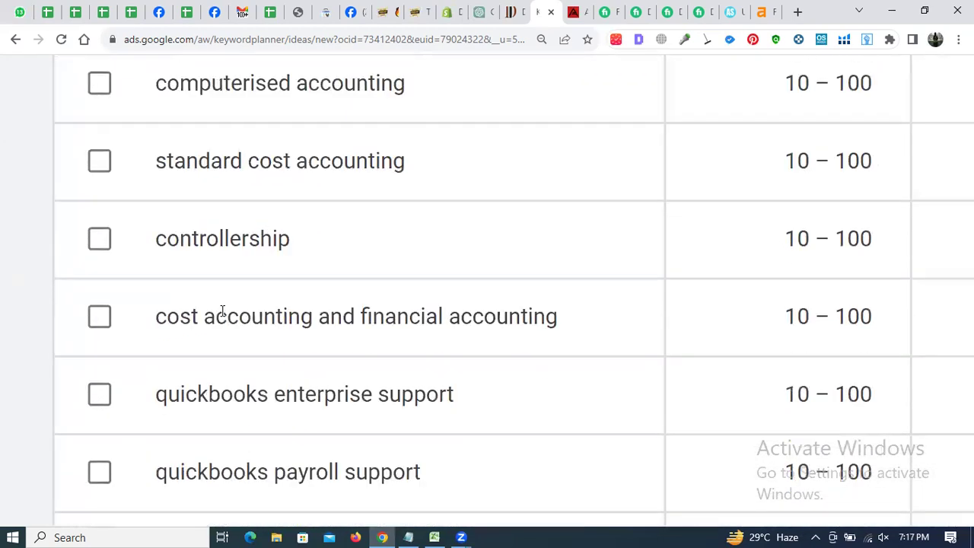
Review the last keyword ideas at the end of the results and compare them with the keyword list in Excel.
scroll(390, 359, "up", 1)
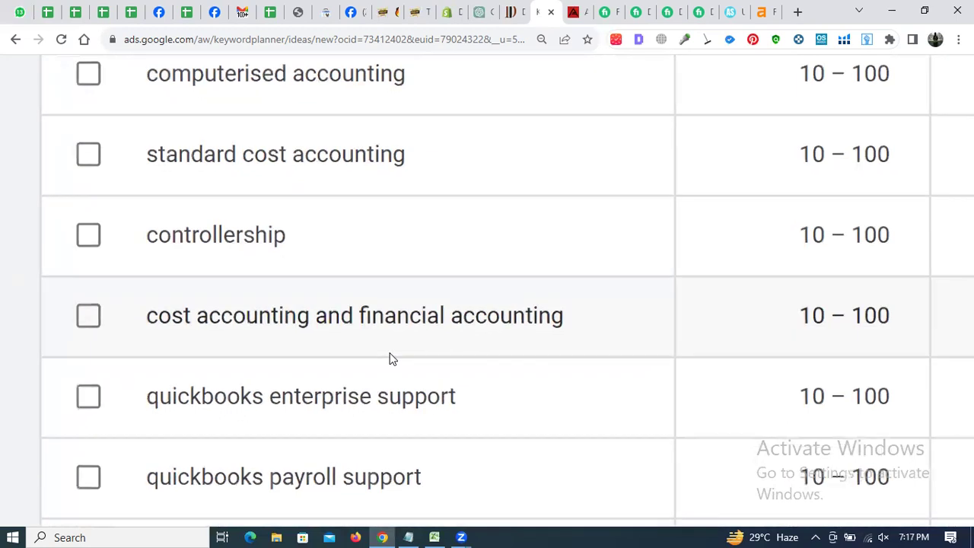
scroll(335, 334, "down", 1)
scroll(341, 343, "down", 3)
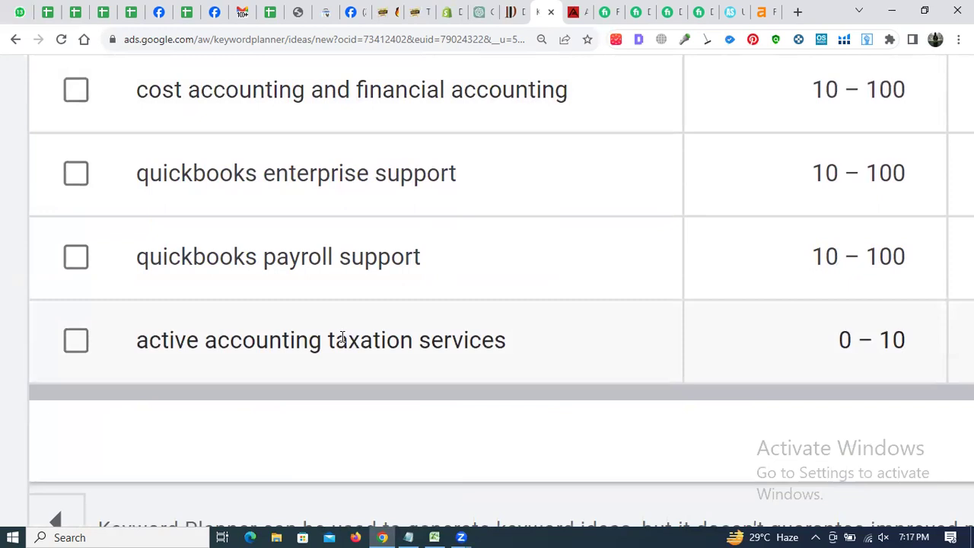
scroll(341, 339, "down", 5)
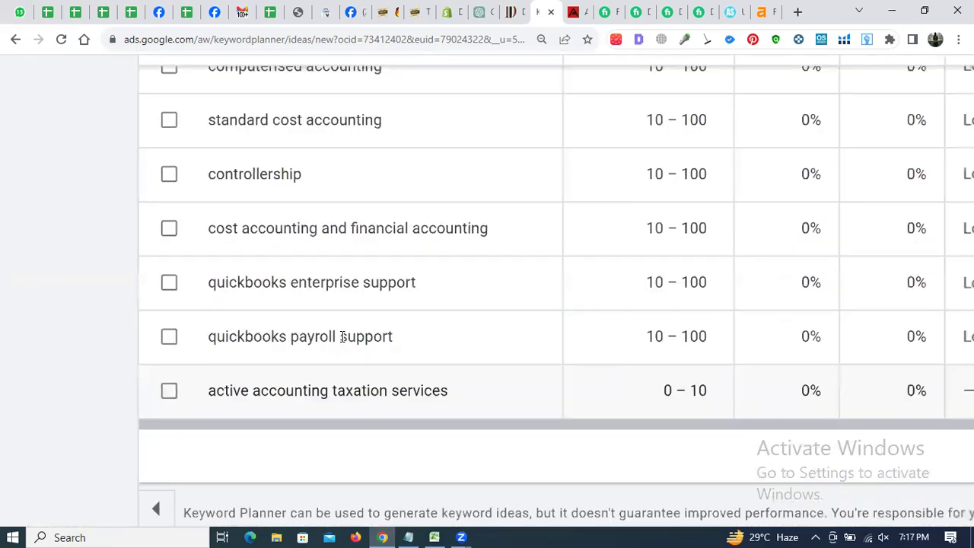
scroll(610, 403, "up", 5)
scroll(610, 403, "down", 2)
scroll(610, 406, "down", 5)
key("alt+Tab")
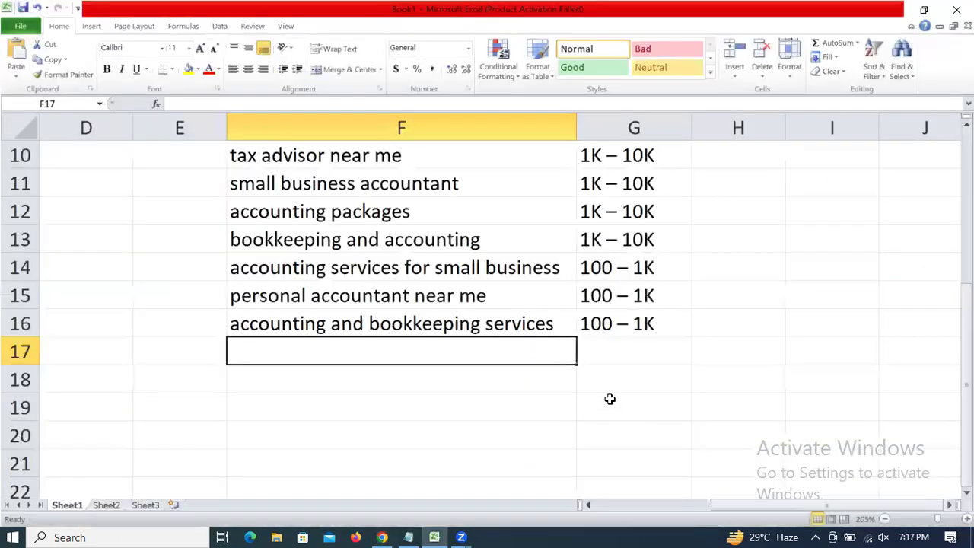
key("alt+Tab")
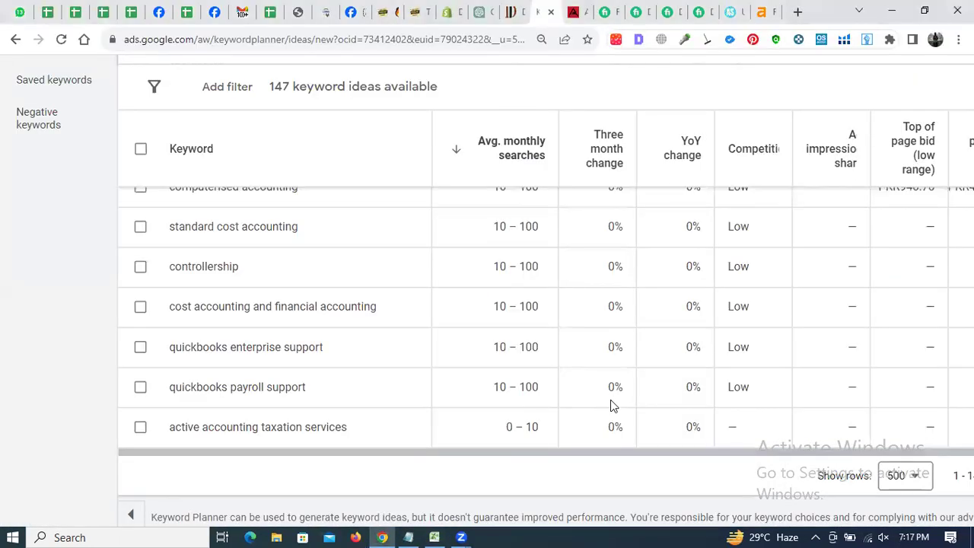
scroll(251, 317, "up", 5)
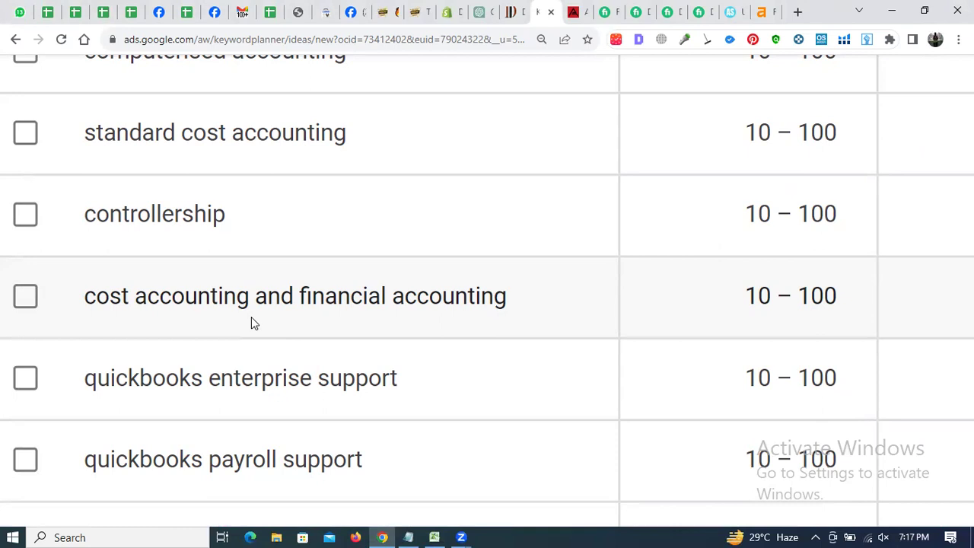
Switch to the Excel workbook and copy the collected keywords in F6:F16.
key("alt+Tab")
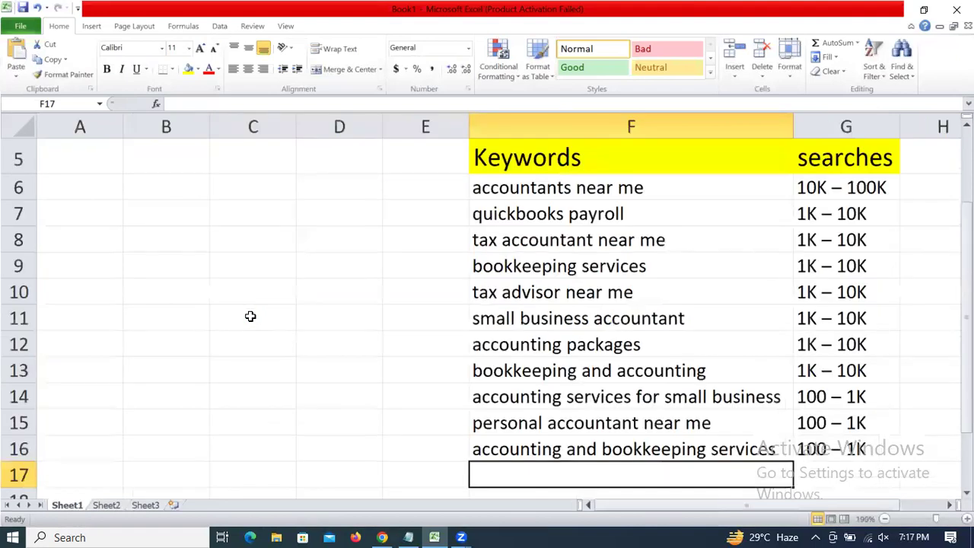
key("Right")
key("Right")
key("Right")
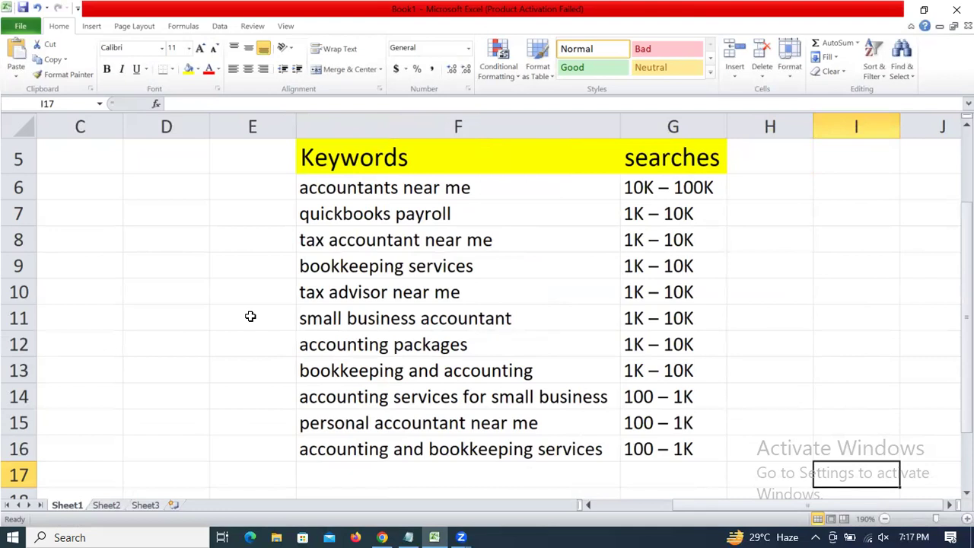
key("Left")
key("Left")
key("Left")
key("Up")
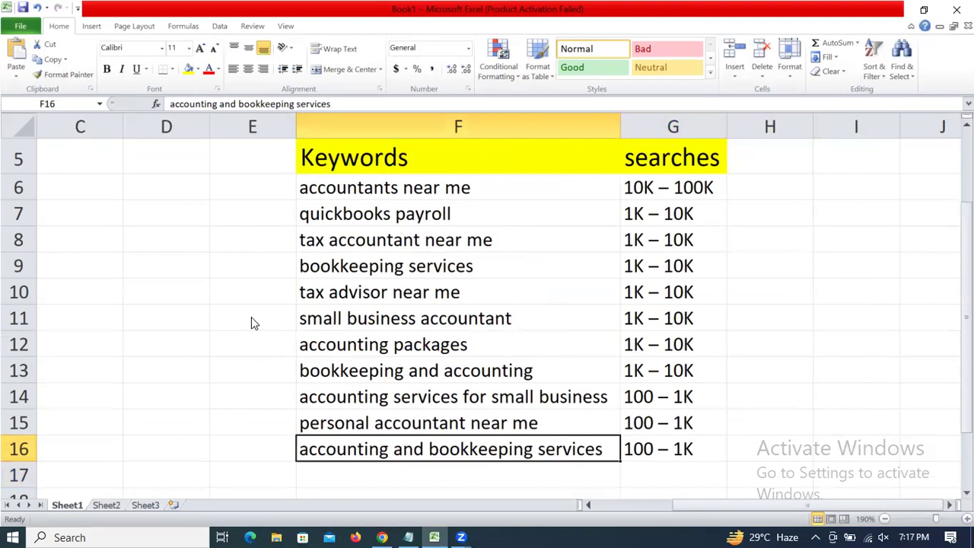
key("Up")
key("ctrl+Up")
key("Down")
key("ctrl+shift+Down")
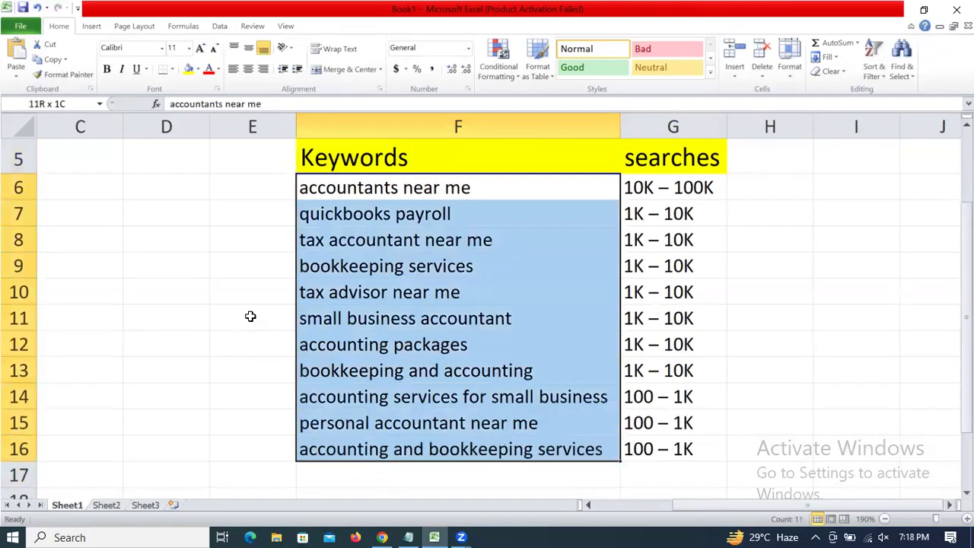
key("ctrl+c")
Paste the copied keywords into column F starting at F18, leaving row 17 blank.
key("ctrl+Down")
key("Down")
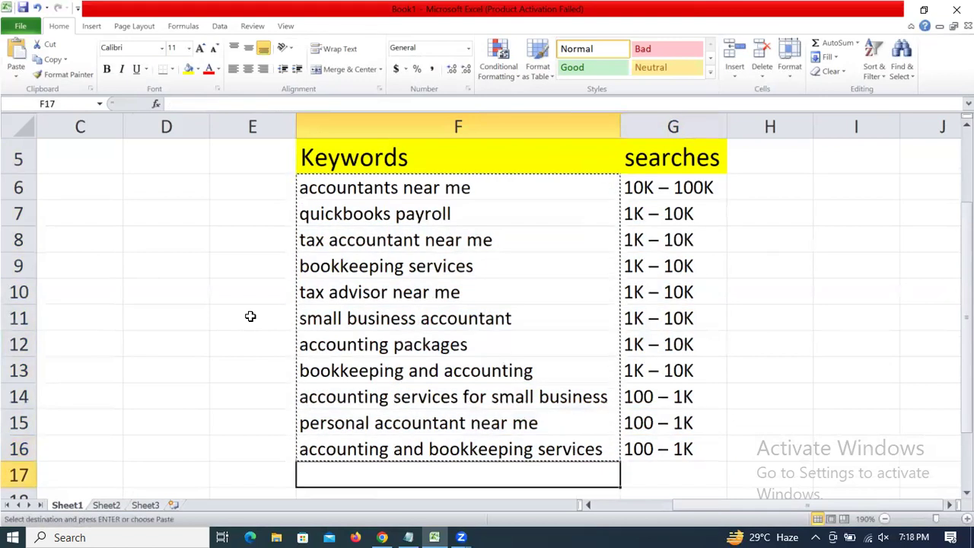
key("Down")
key("Down")
key("Down")
key("Down")
key("Up")
key("Up")
key("Up")
key("Up")
key("Down")
key("ctrl+v")
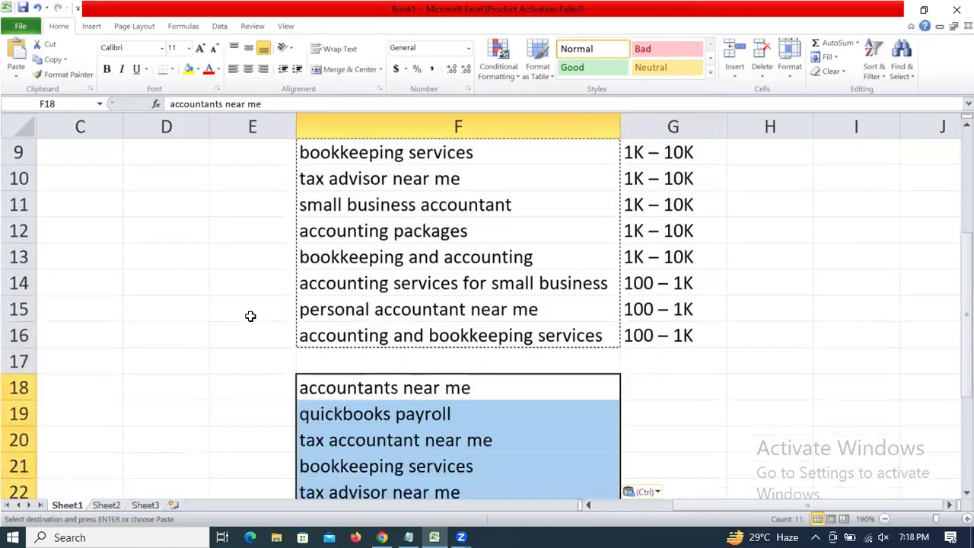
Extend the keyword in F18 to "accountants near me in london".
key("Up")
key("Down")
key("F2")
type("in londond")
key("BackSpace")
key("Return")
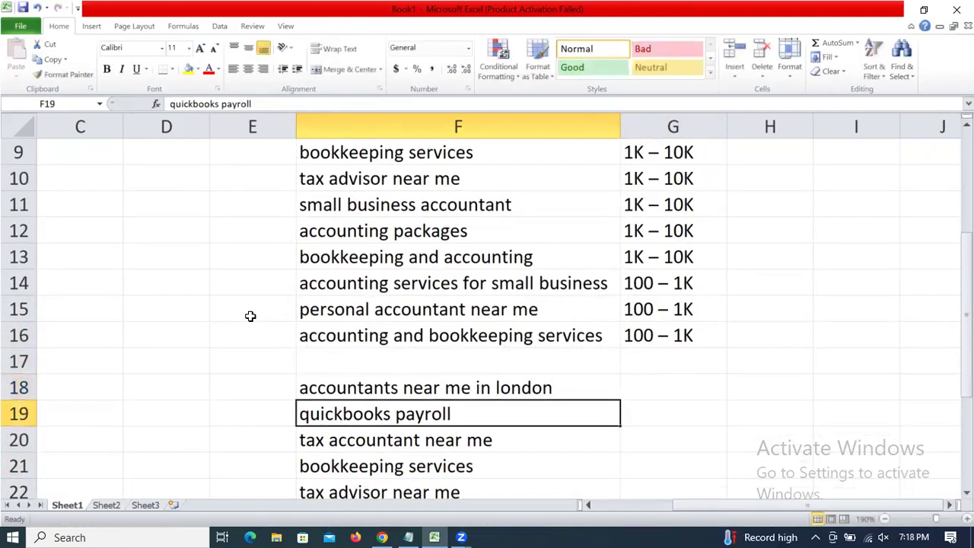
Extend the keyword in F19 to "quickbooks payroll services in uk" and F20 to "tax accountant near me in london".
key("F2")
type("service")
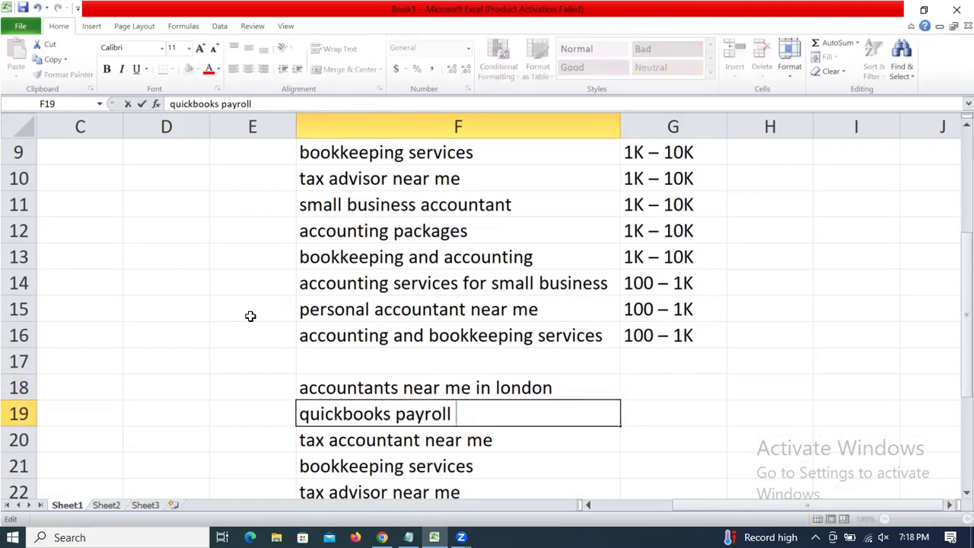
type("s in uk")
key("Return")
key("F2")
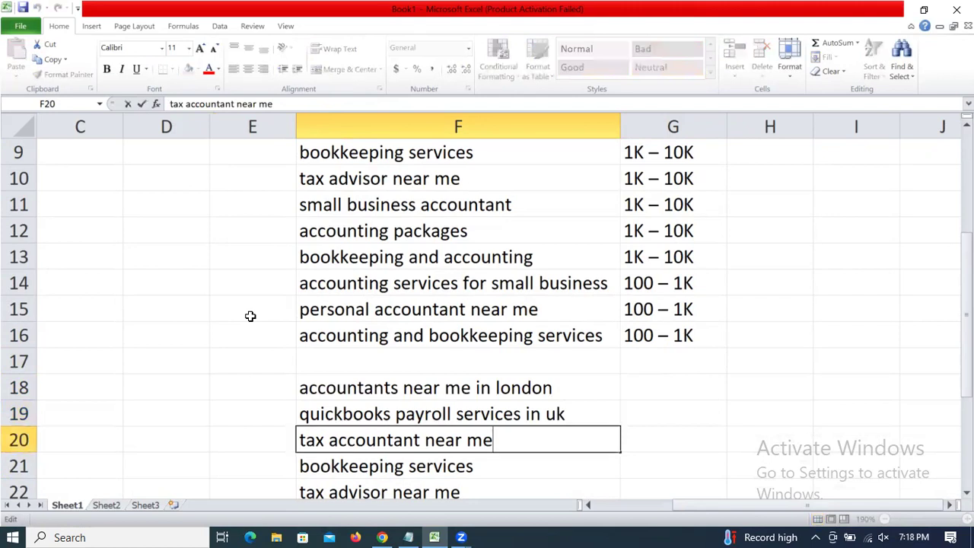
type("in london")
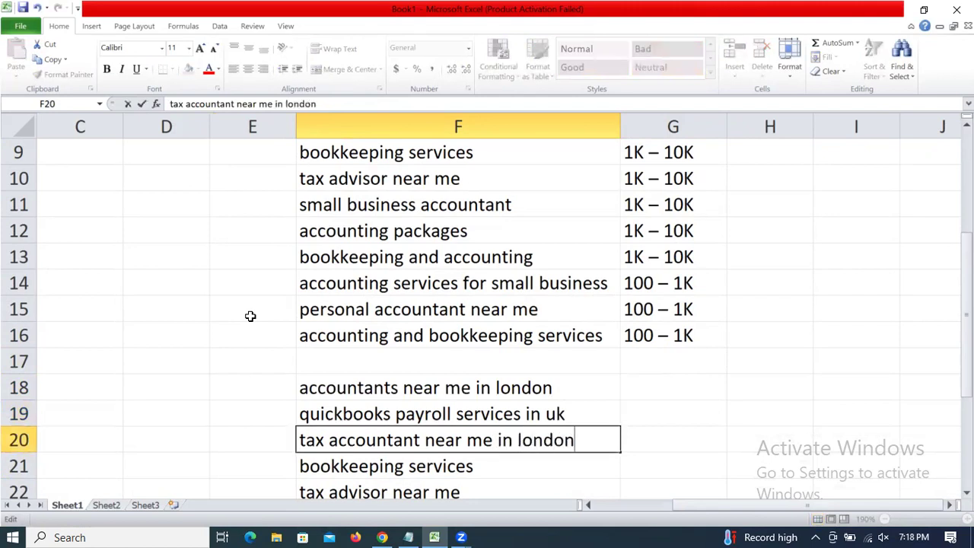
key("Return")
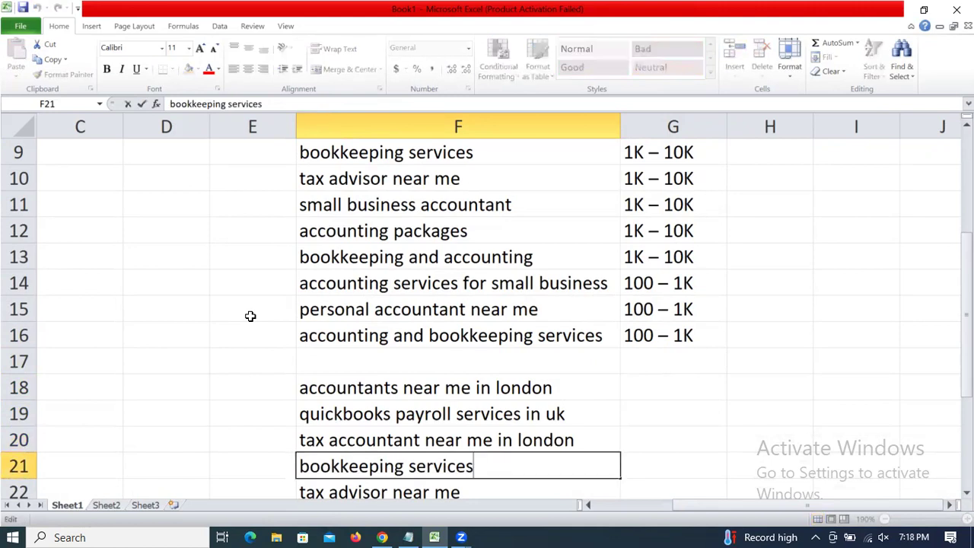
Switch to the asmataccountants.co.uk site in the browser and select the town name Slough in the footer's contact details.
key("alt+Tab")
key("ctrl+Tab")
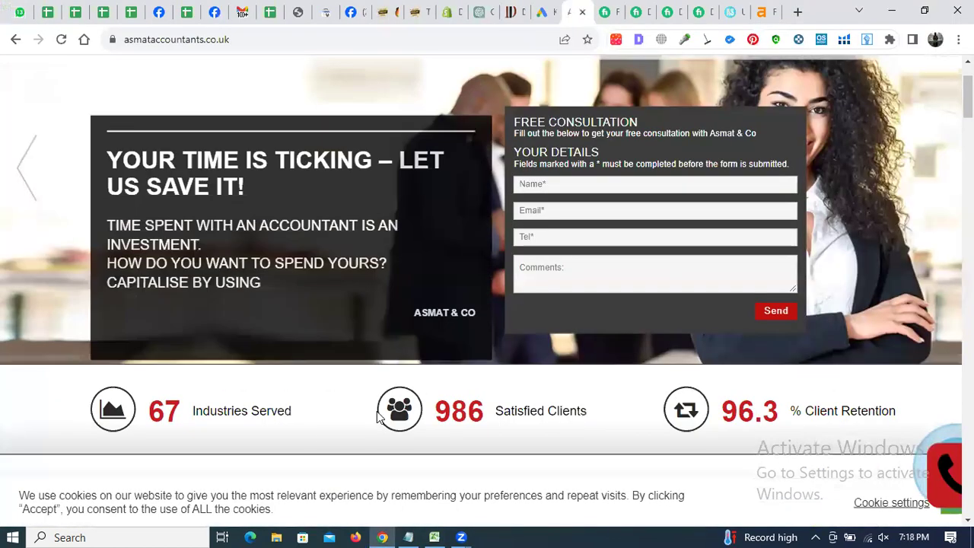
scroll(244, 316, "down", 6)
scroll(245, 325, "down", 15)
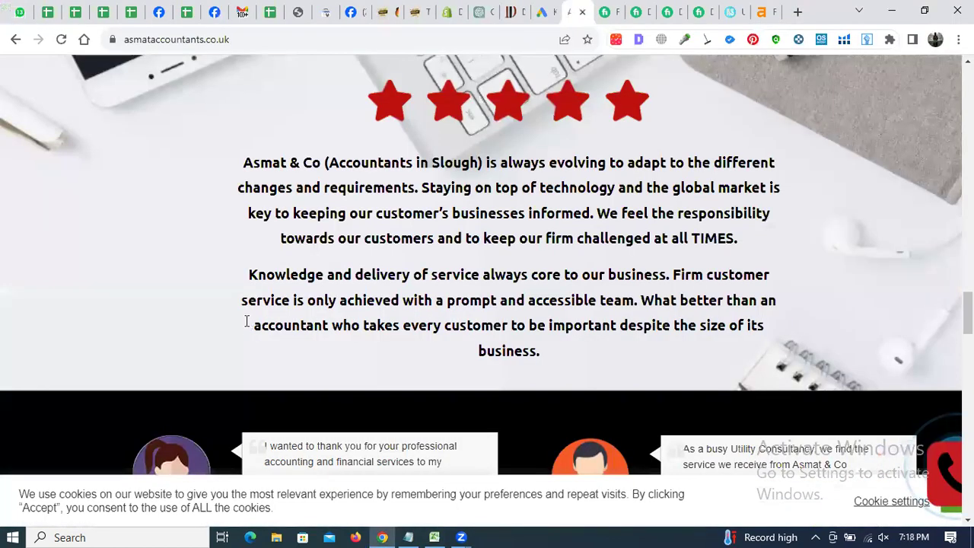
scroll(423, 283, "up", 3)
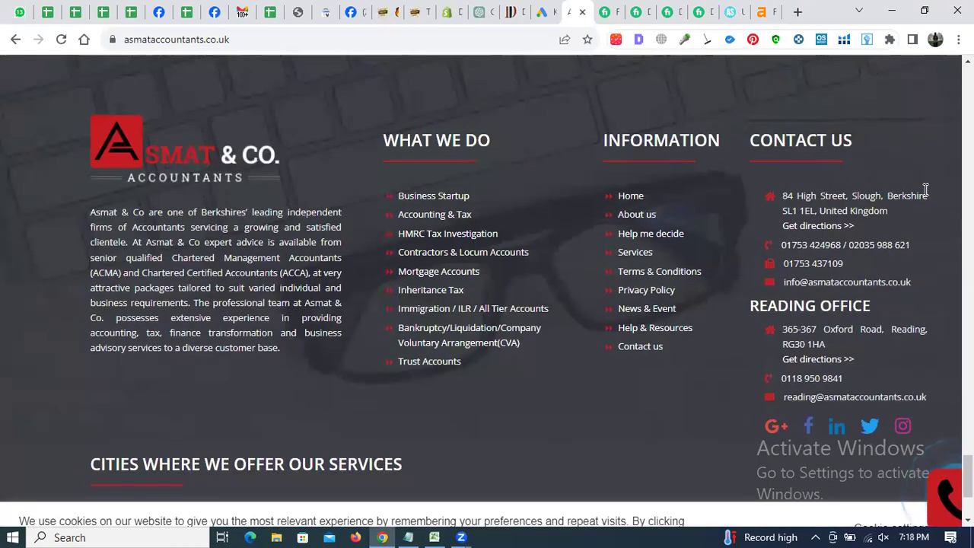
scroll(893, 220, "up", 6)
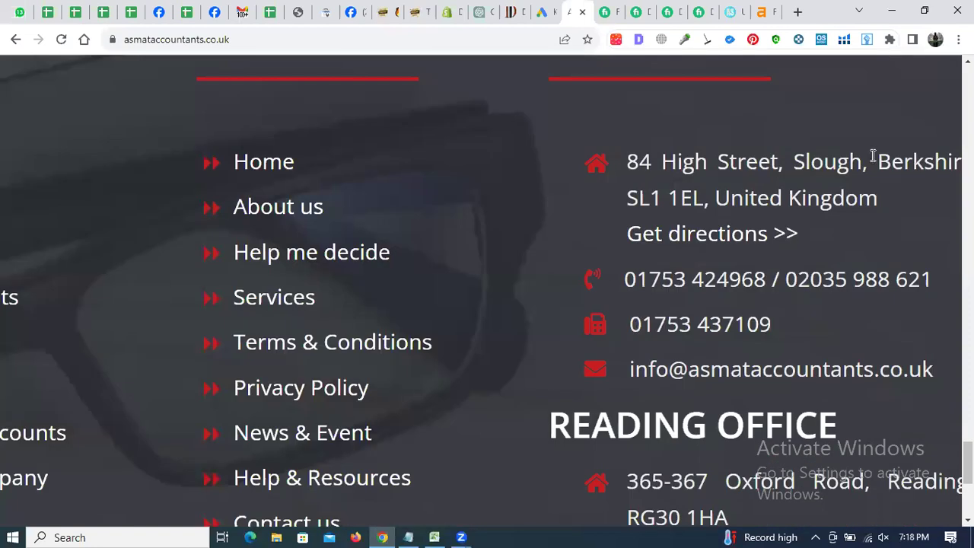
left_click_drag(863, 161, 793, 160)
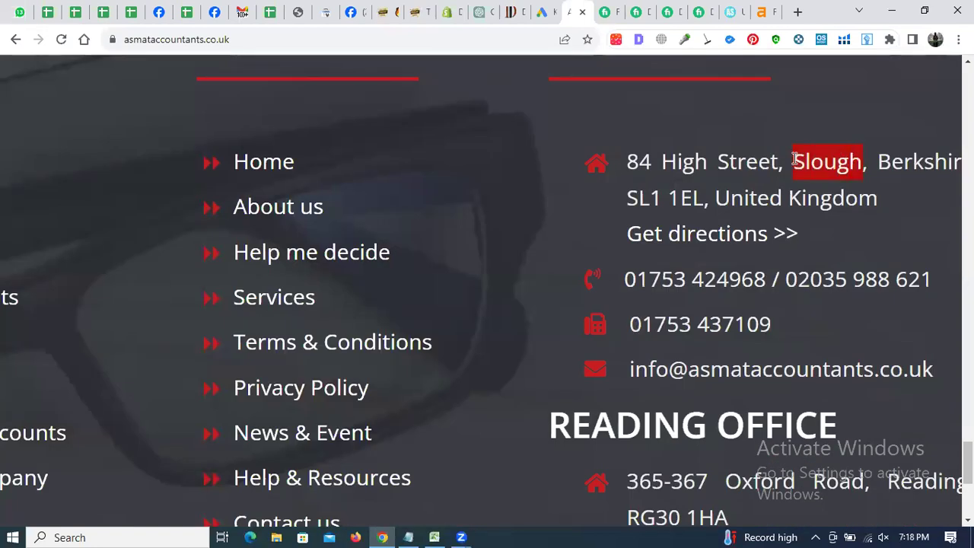
scroll(914, 222, "right", 3)
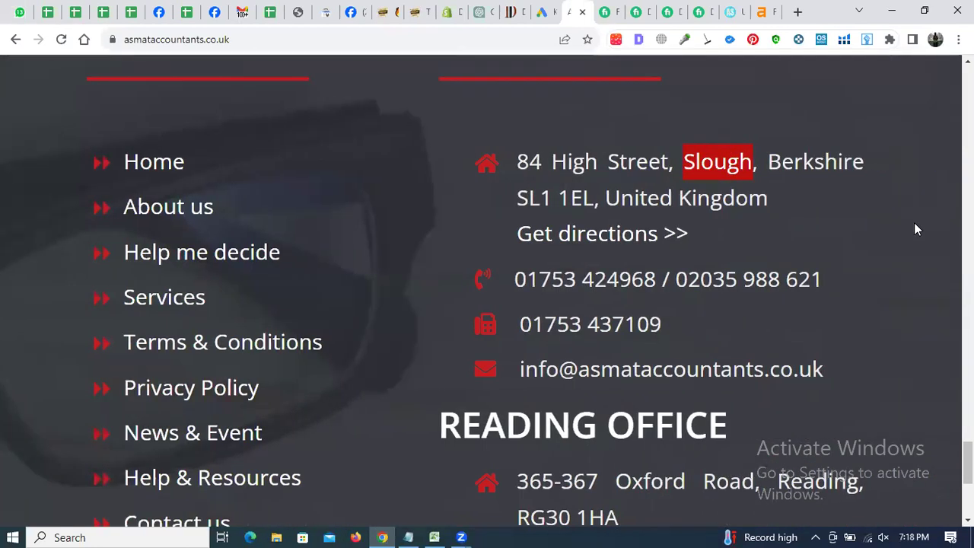
Search Google in a new tab for "slough population" and read the population figure.
key("ctrl+t")
key("ctrl+v")
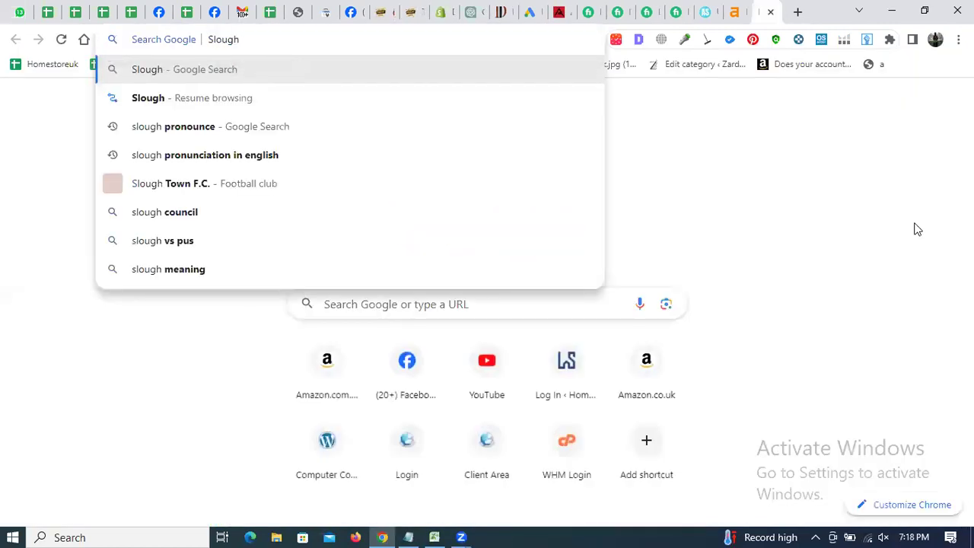
type("populatio")
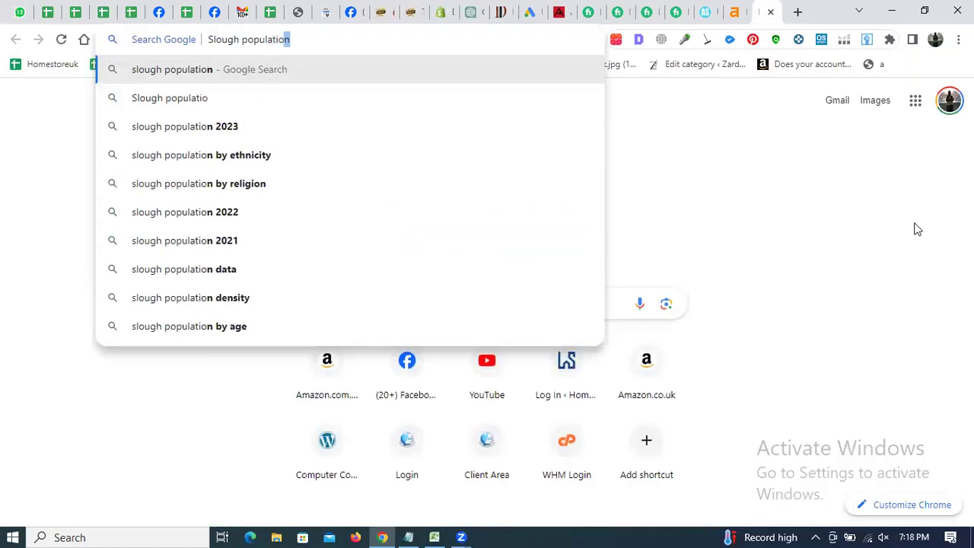
key("Return")
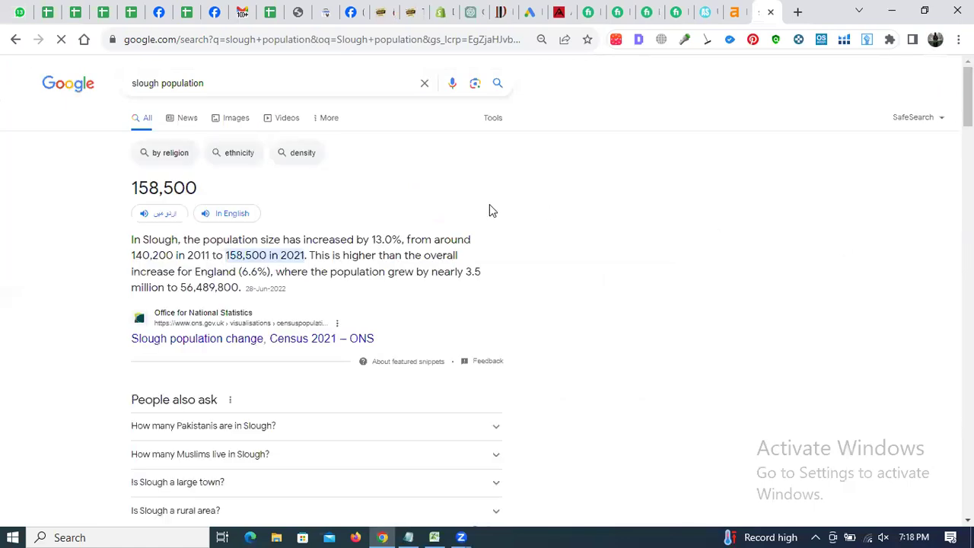
scroll(99, 200, "up", 5)
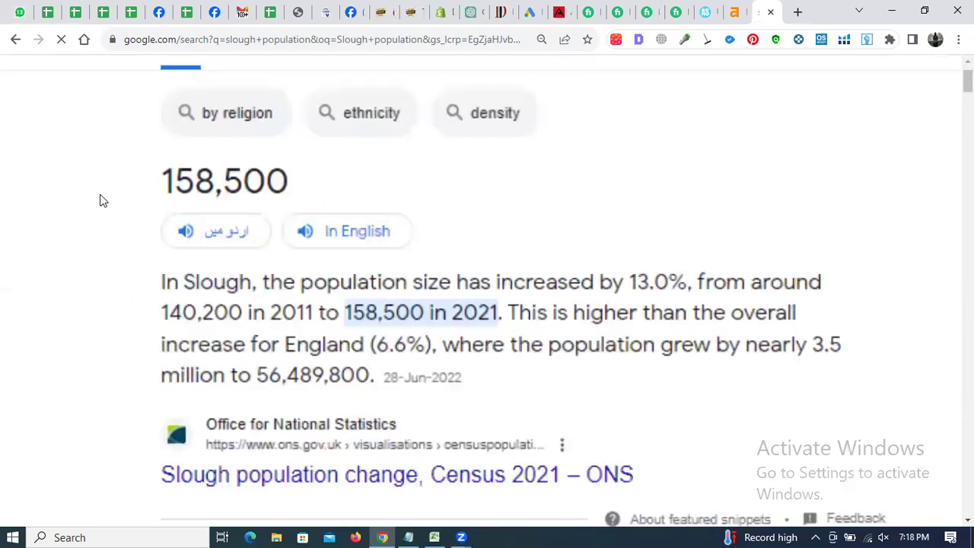
scroll(99, 200, "down", 5)
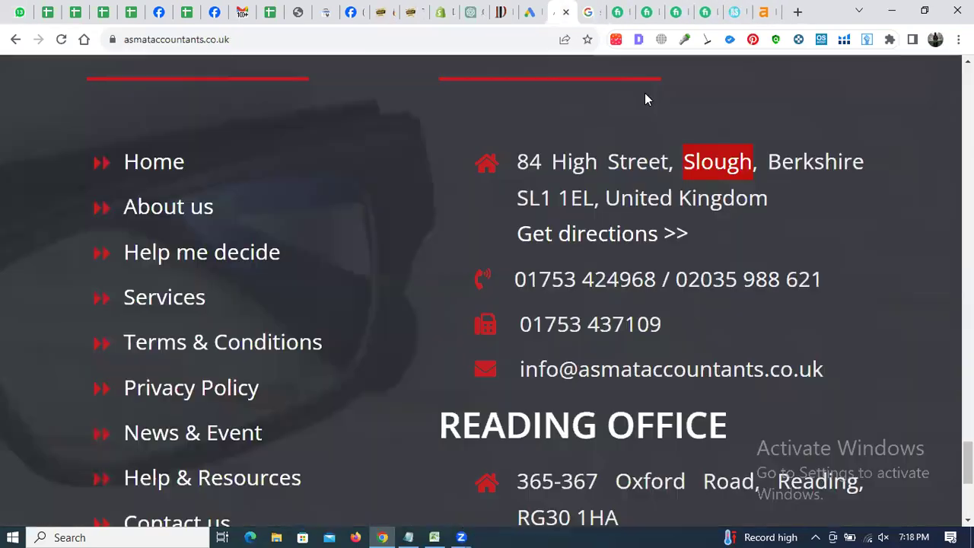
Return to the accounting firm's site and highlight United Kingdom in its contact details.
left_click(562, 11)
left_click(821, 158)
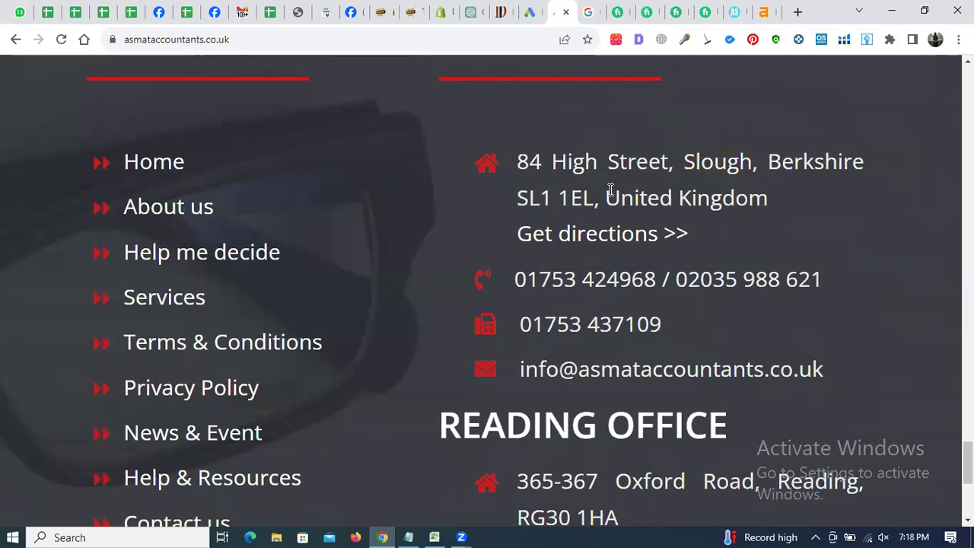
left_click_drag(609, 198, 833, 203)
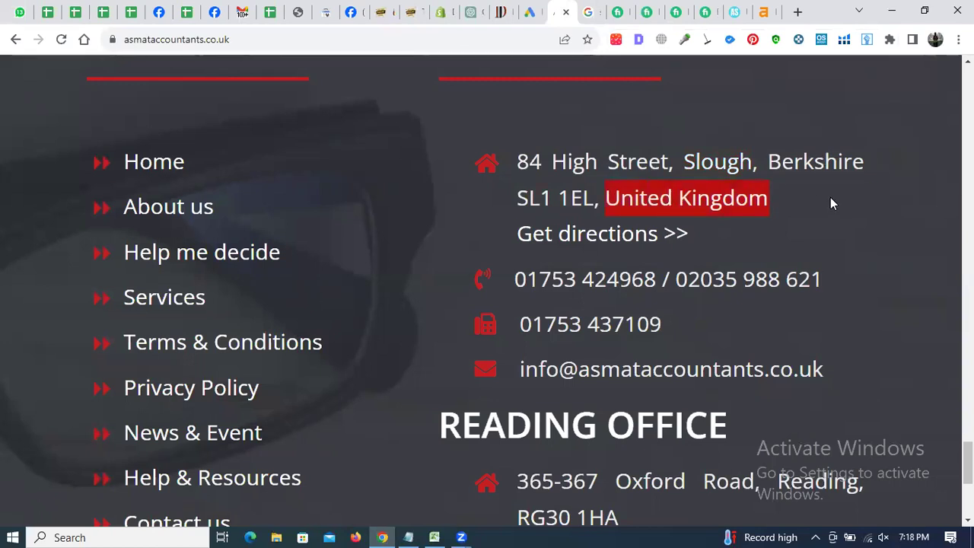
key("ctrl+minus")
key("ctrl+minus")
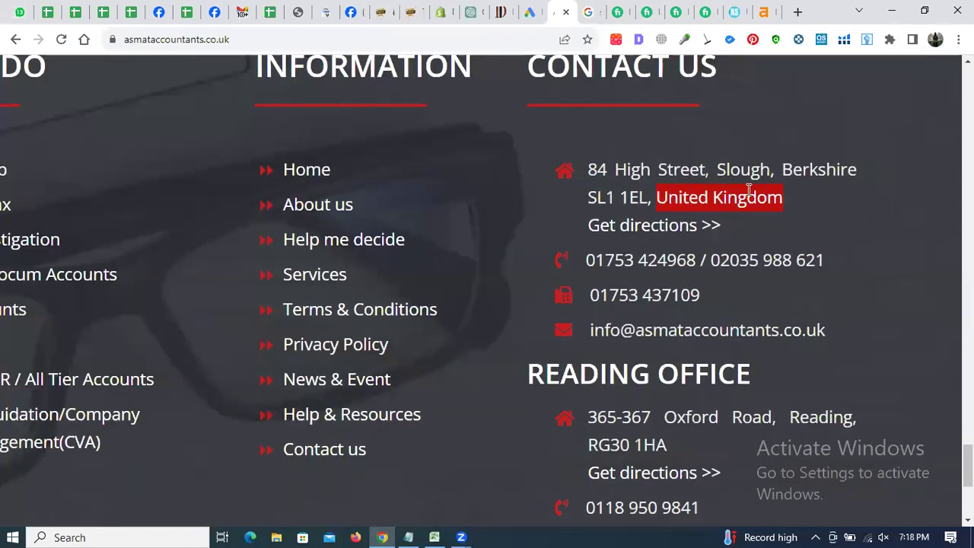
Highlight Slough in the firm's contact details and review the town's population in the open Google results before returning to the site.
double_click(733, 169)
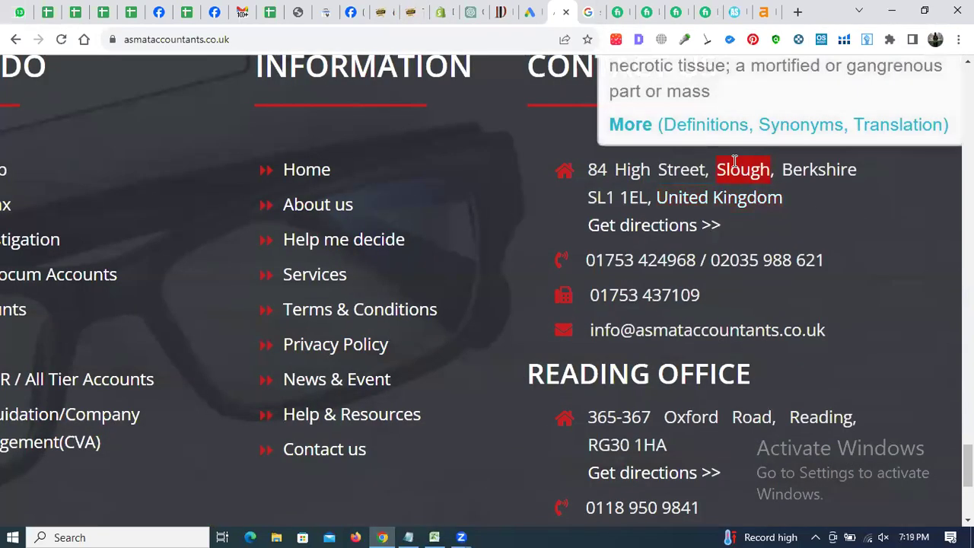
left_click(595, 12)
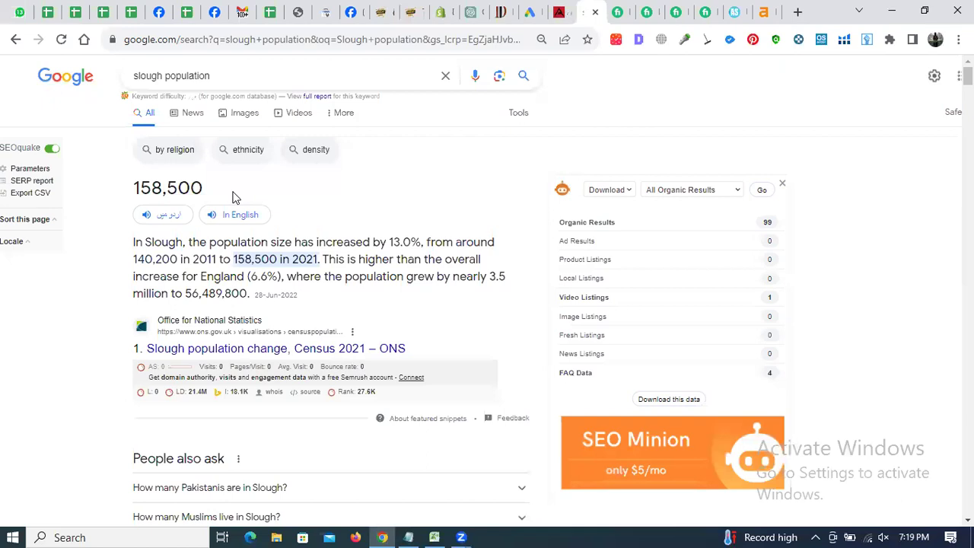
key("ctrl+plus")
key("ctrl+plus")
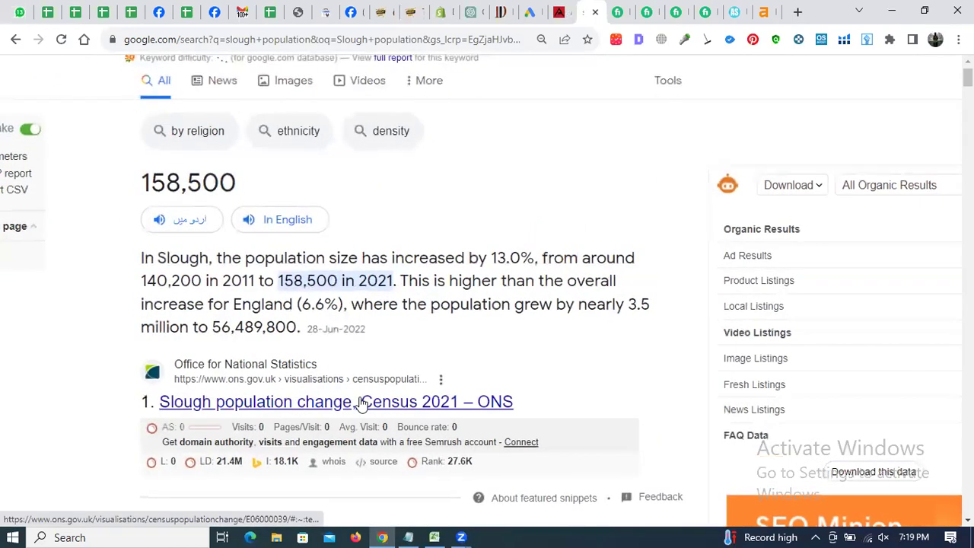
key("ctrl+shift+Tab")
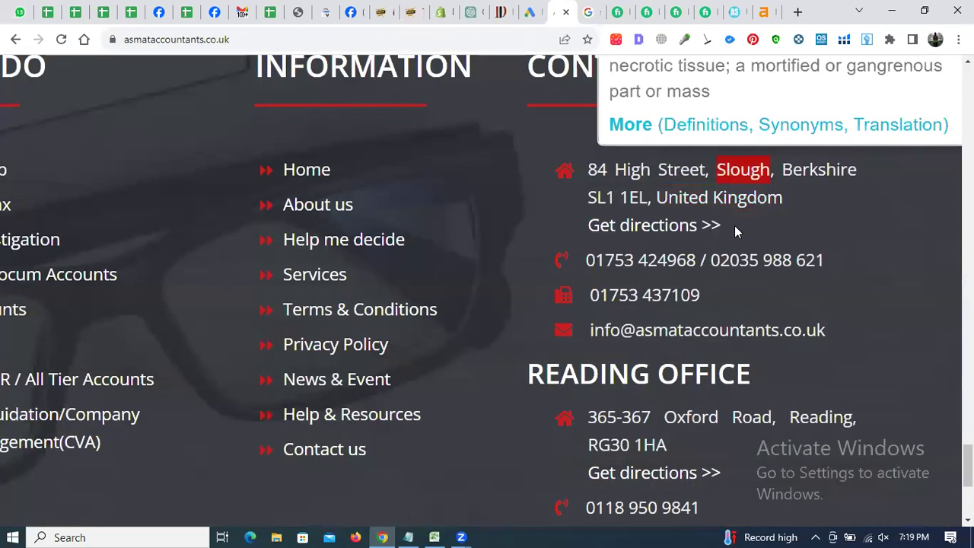
left_click(726, 181)
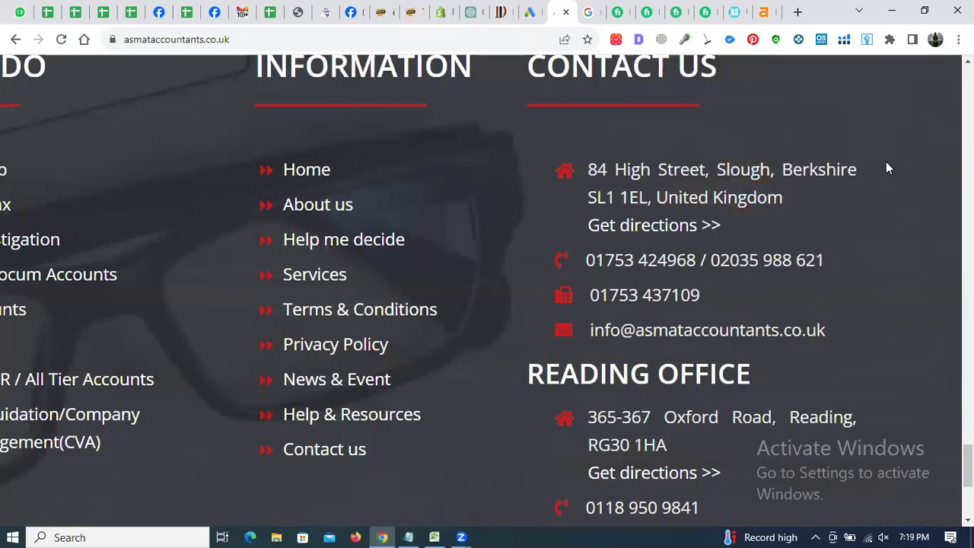
Copy "Slough, Berkshire" from the contact details and search Google in a new tab for "Slough, Berkshire population".
double_click(737, 169)
left_click(855, 169, "shift")
key("ctrl+c")
key("ctrl+t")
key("ctrl+v")
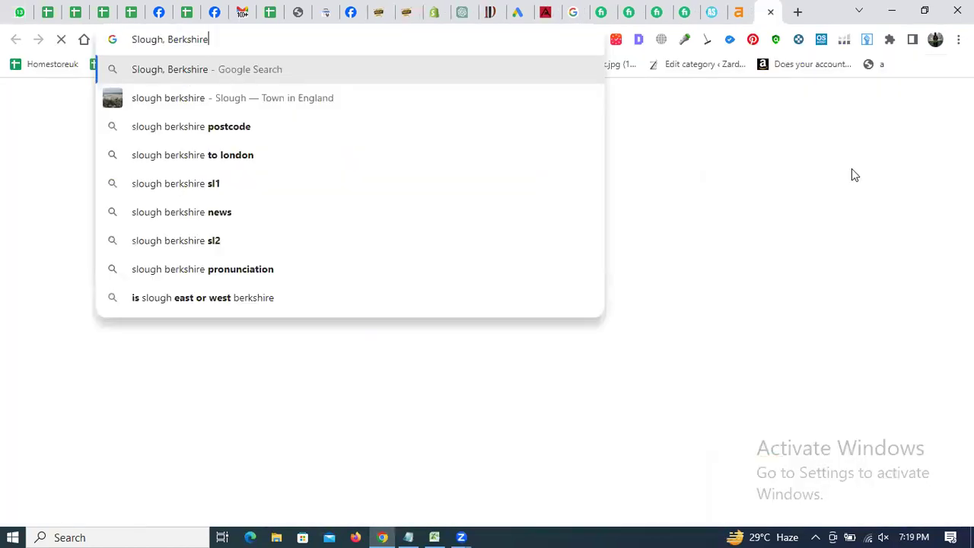
type("population")
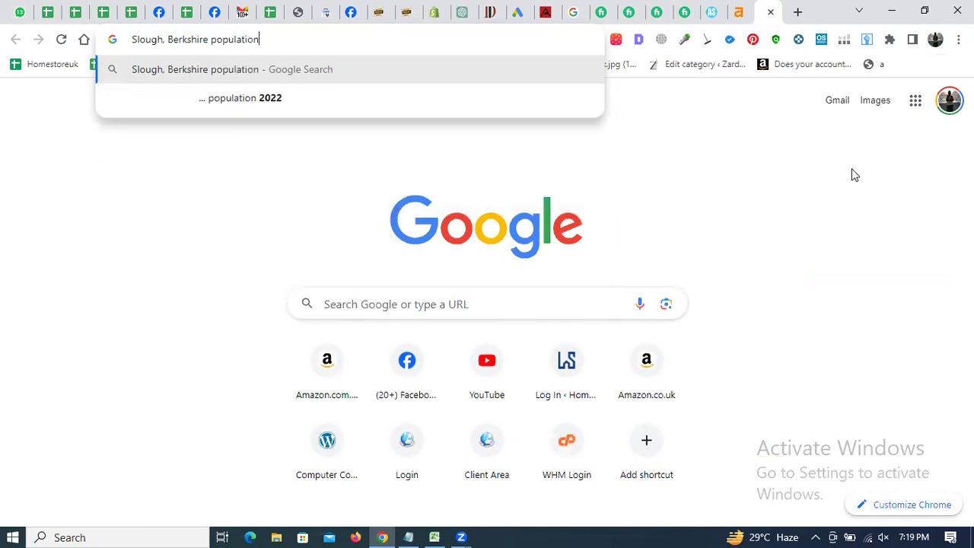
key("Return")
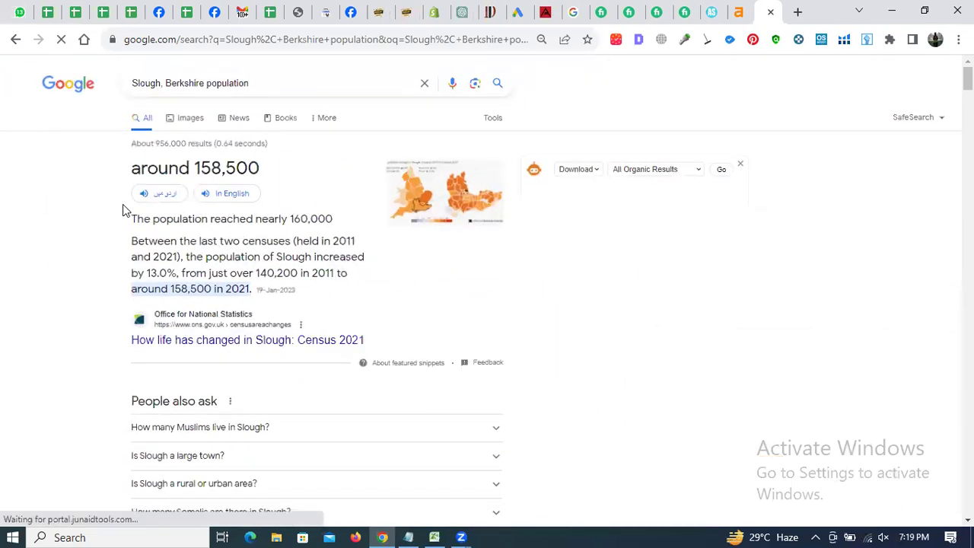
Change the Google search to "Slough around areas" and look through the results for nearby places.
left_click(258, 81)
key("ctrl+shift+Left")
key("ctrl+shift+Left")
key("BackSpace")
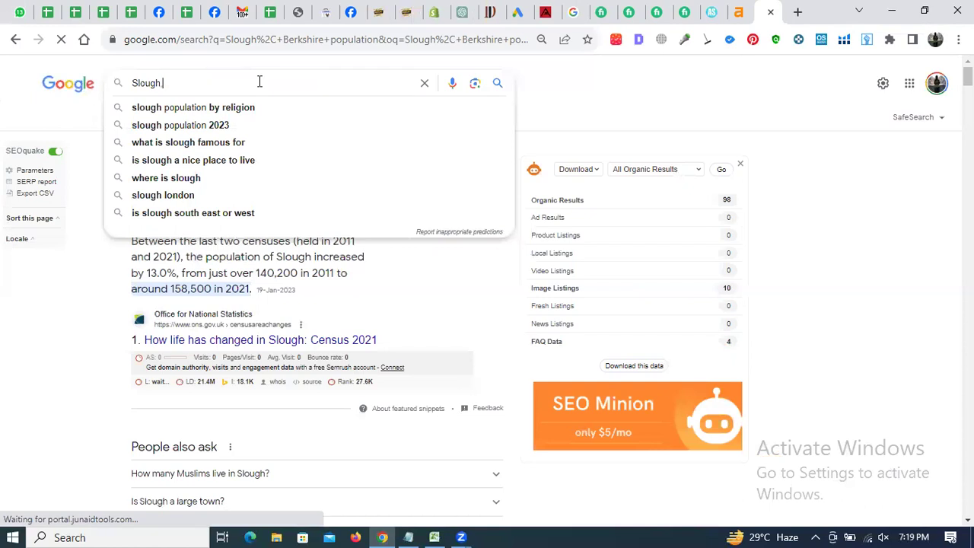
type("around a")
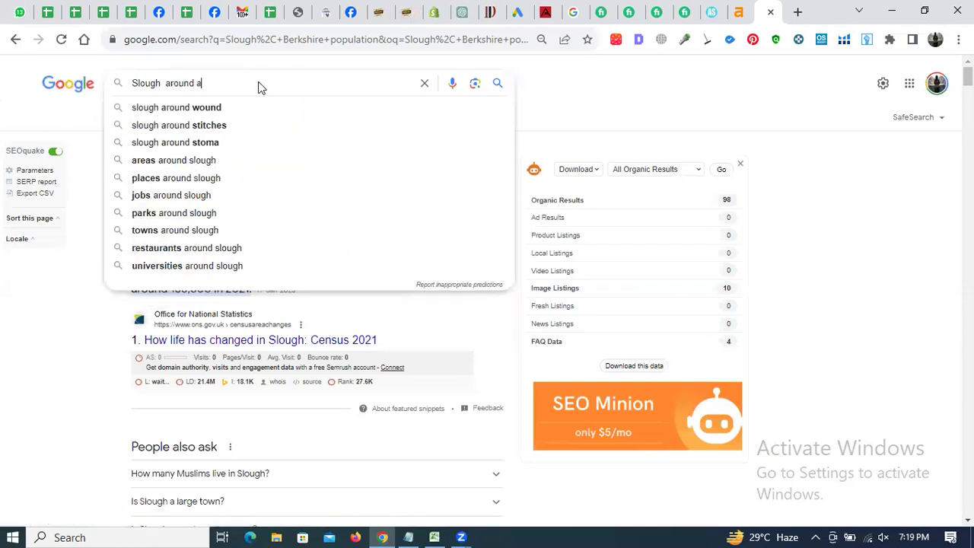
type("reas")
key("Return")
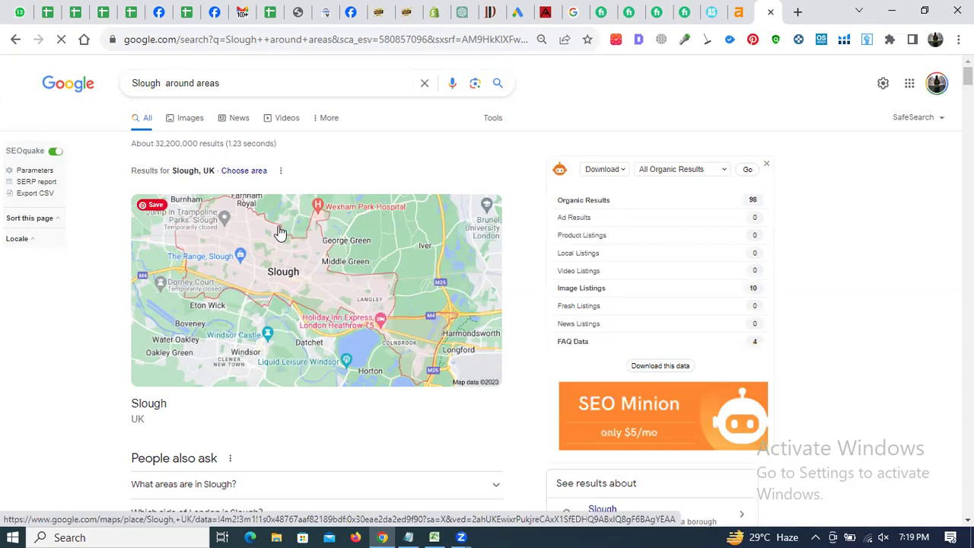
scroll(280, 232, "down", 2)
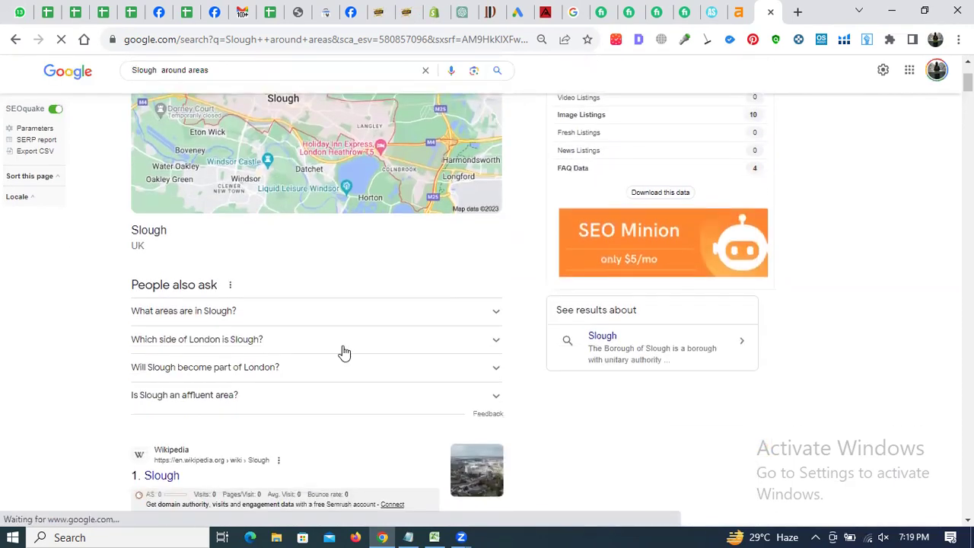
scroll(342, 352, "down", 2)
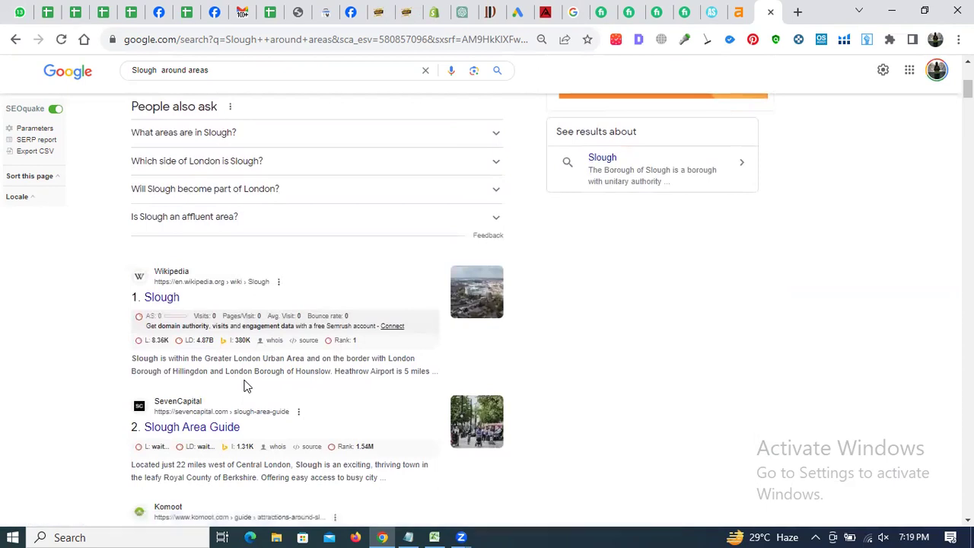
scroll(239, 372, "down", 4)
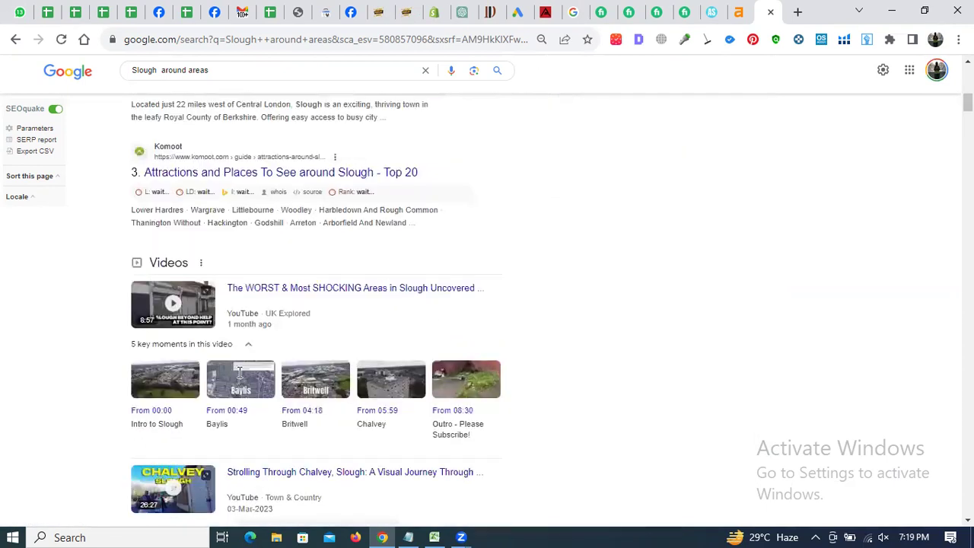
scroll(239, 372, "up", 7)
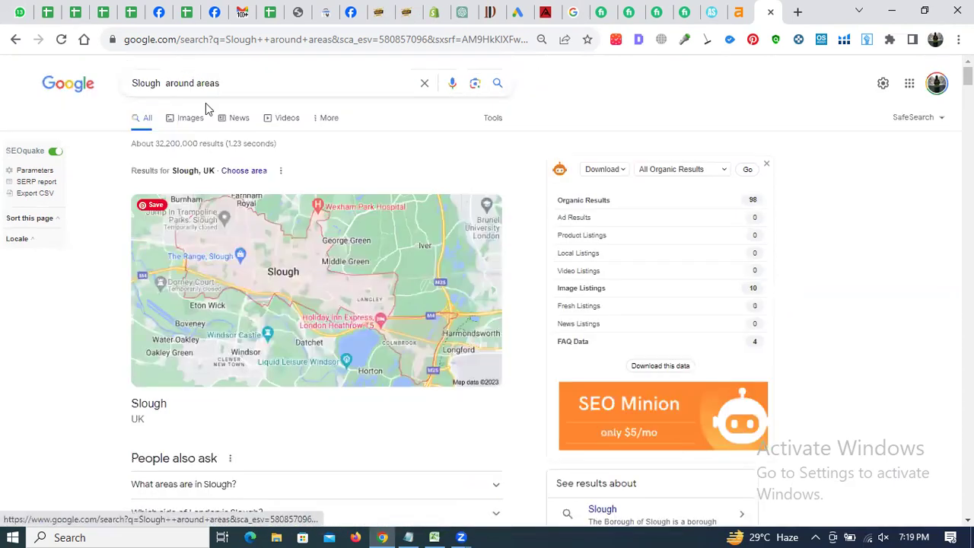
Replace the query with the suggested search "slough surrounding areas" to find the town's suburbs.
double_click(208, 84)
key("BackSpace")
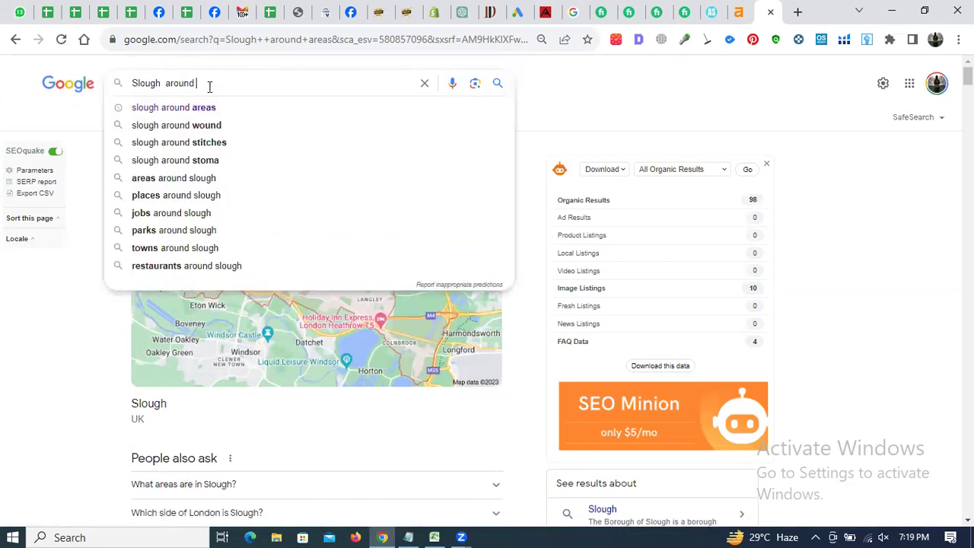
double_click(210, 85)
key("BackSpace")
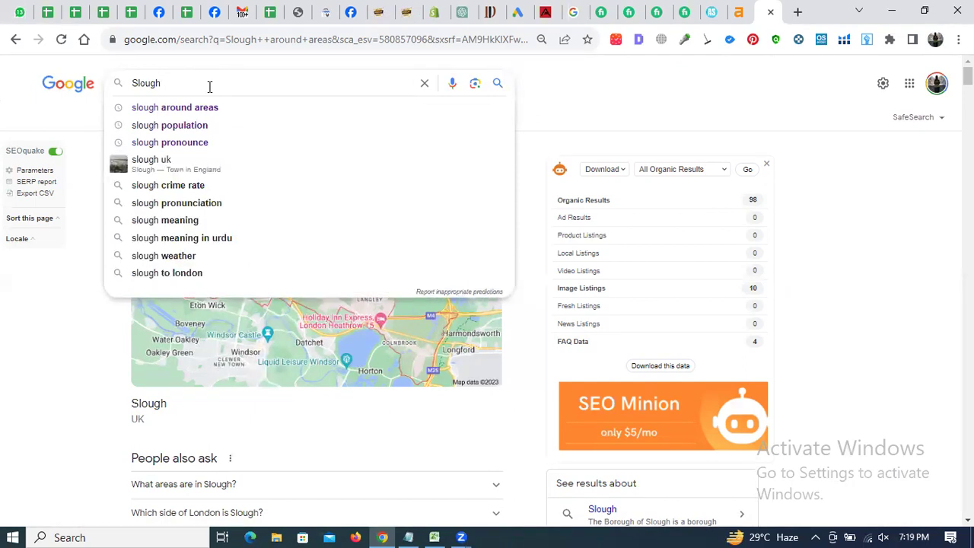
type("sarounding are")
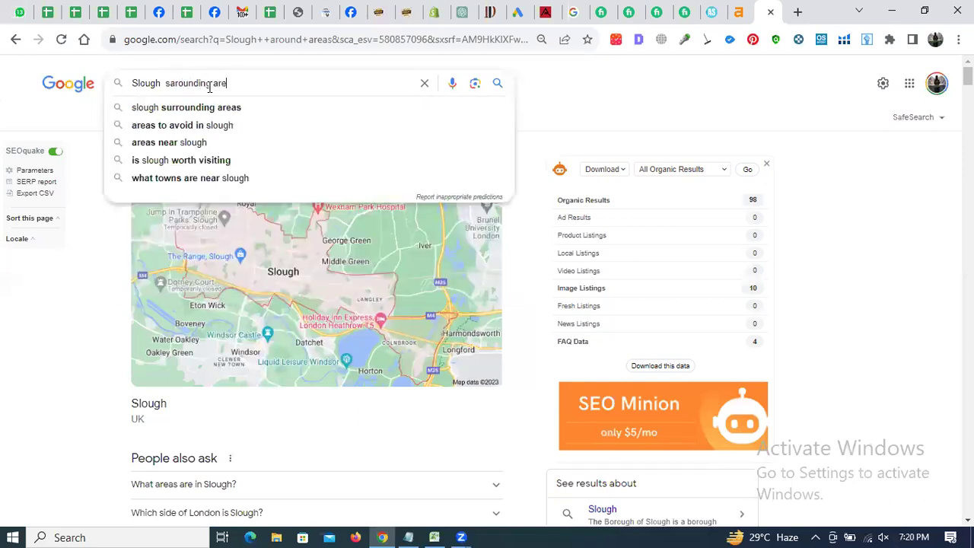
type("as")
key("Down")
key("Return")
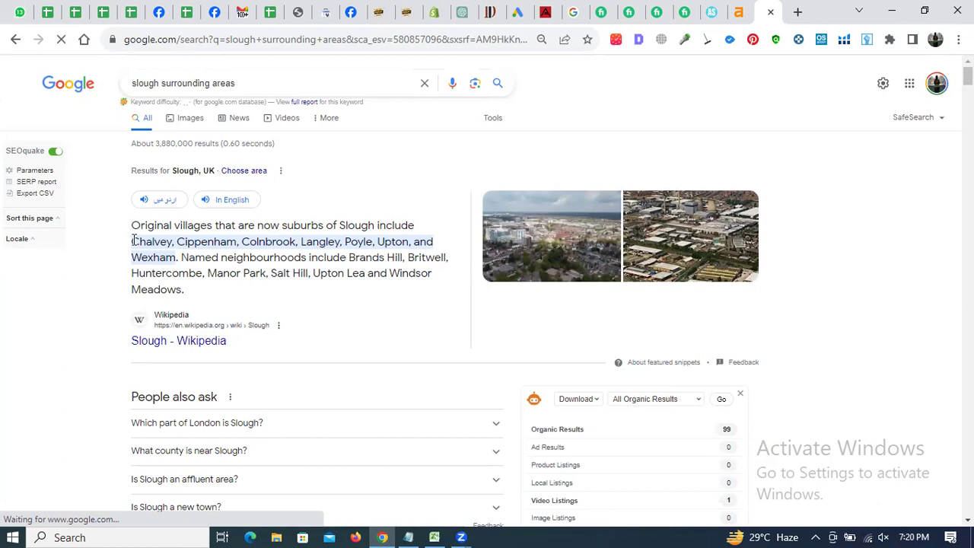
Copy the suburb name Cippenham and search Google in a new tab for "cippenham population", then look over the results.
double_click(203, 242)
key("ctrl+t")
key("ctrl+v")
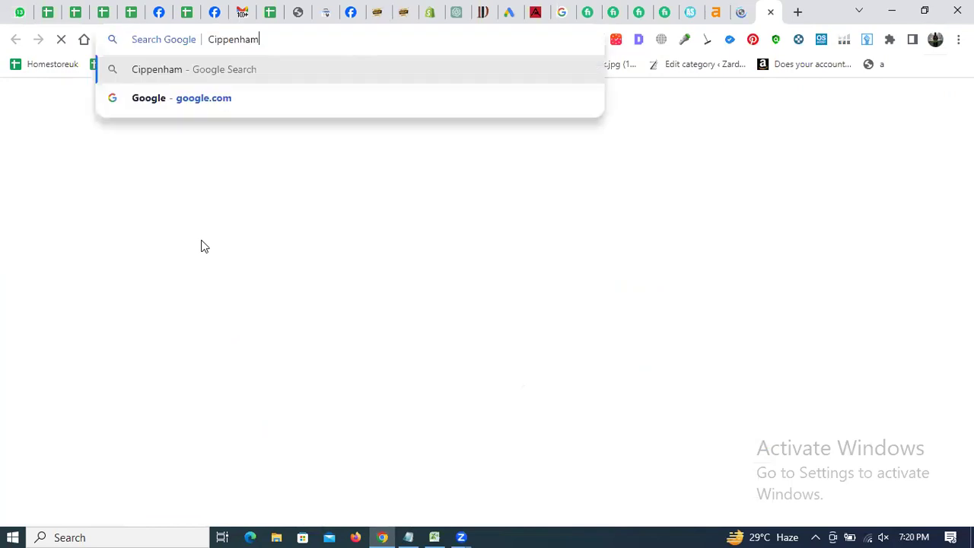
type("po")
key("BackSpace")
key("BackSpace")
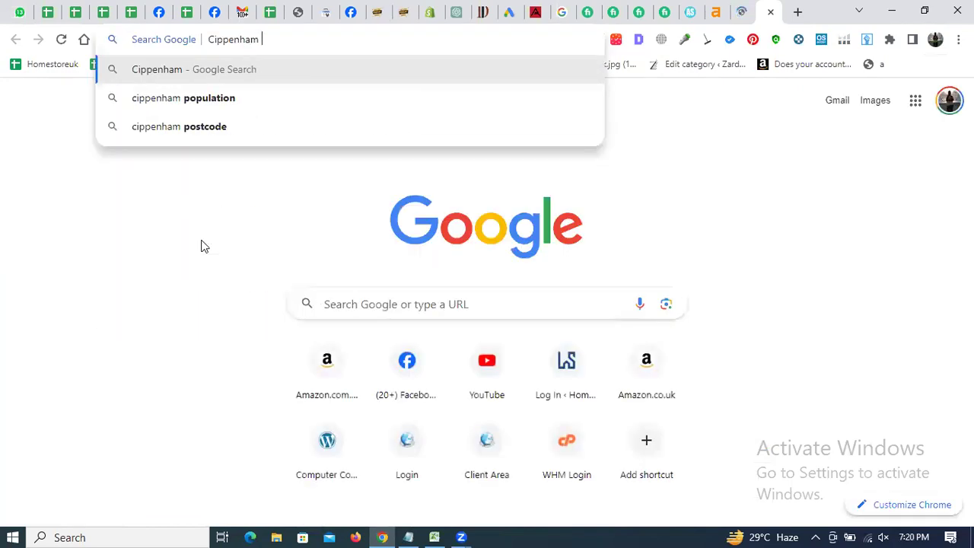
type("population")
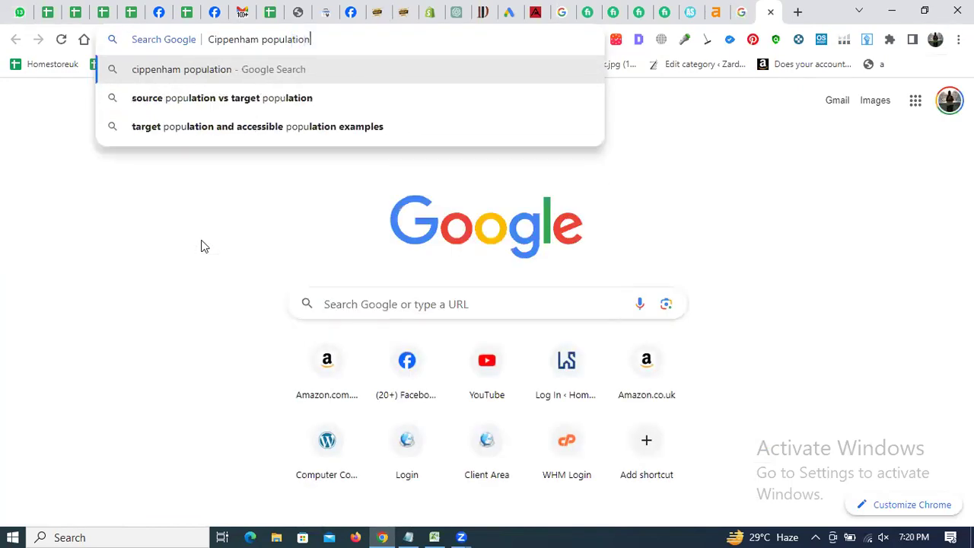
key("Return")
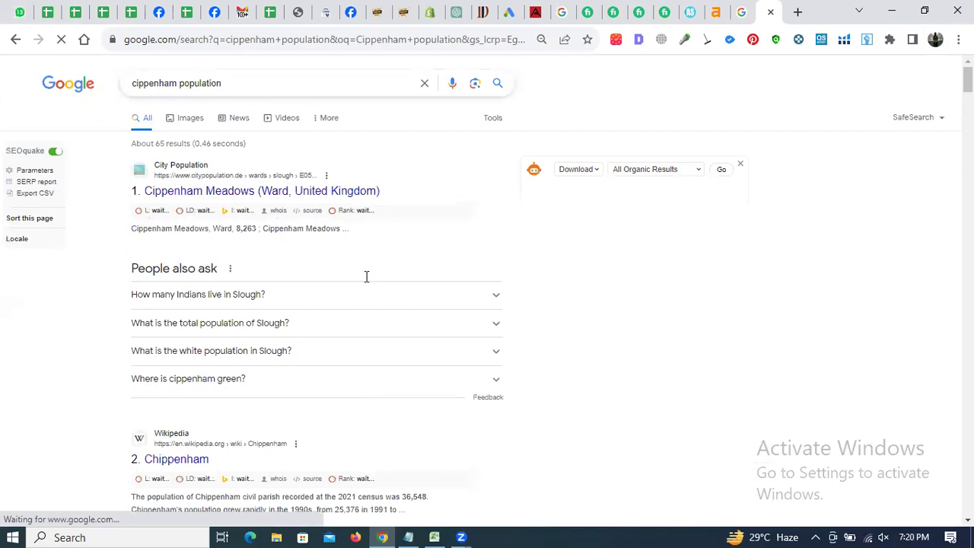
scroll(365, 277, "down", 2)
scroll(367, 282, "up", 2)
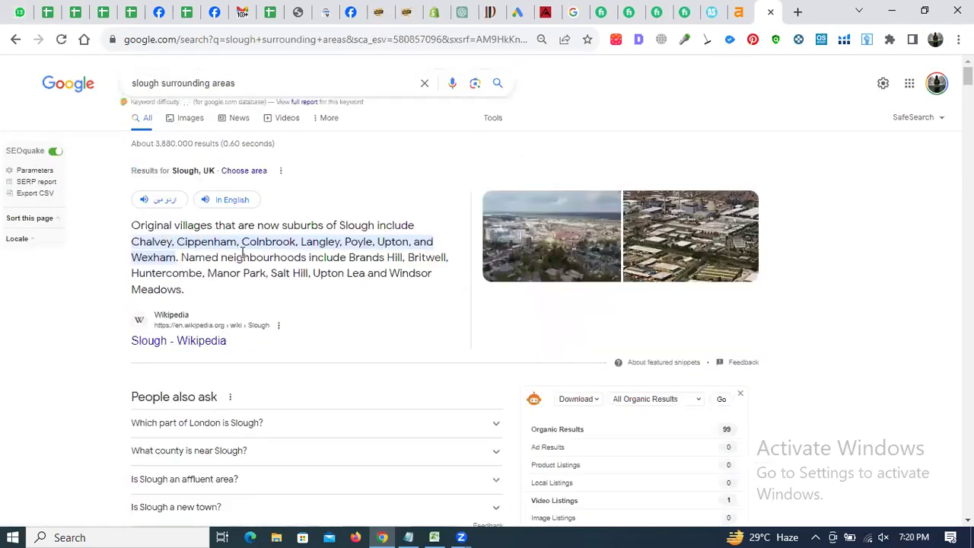
Copy the suburb list from Chalvey to Wexham out of the "slough surrounding areas" result into the Notepad keyword notes.
left_click_drag(132, 241, 178, 259)
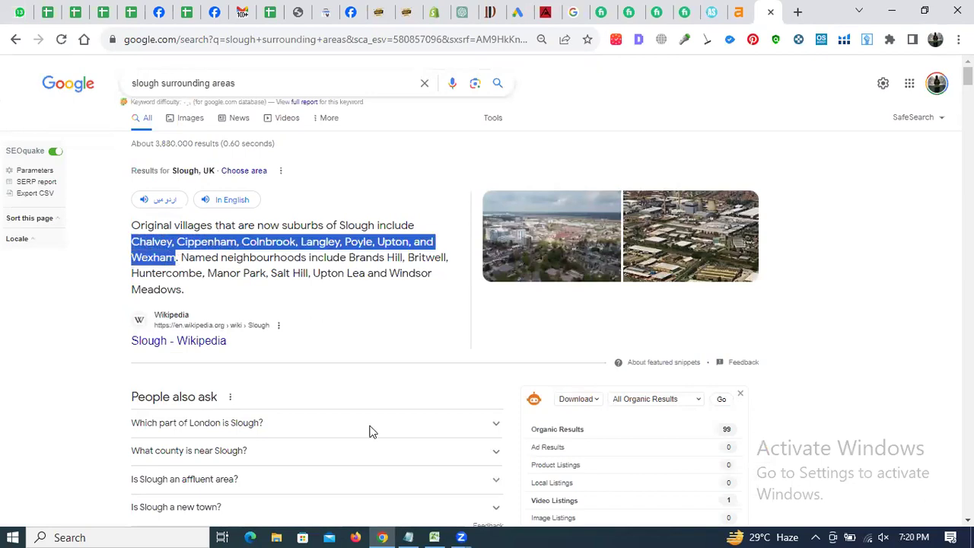
left_click(434, 537)
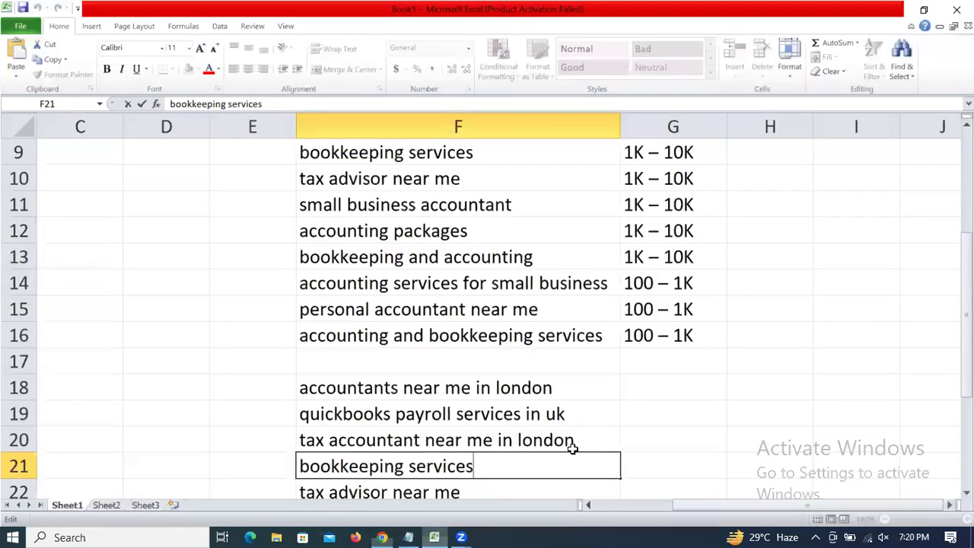
left_click(407, 537)
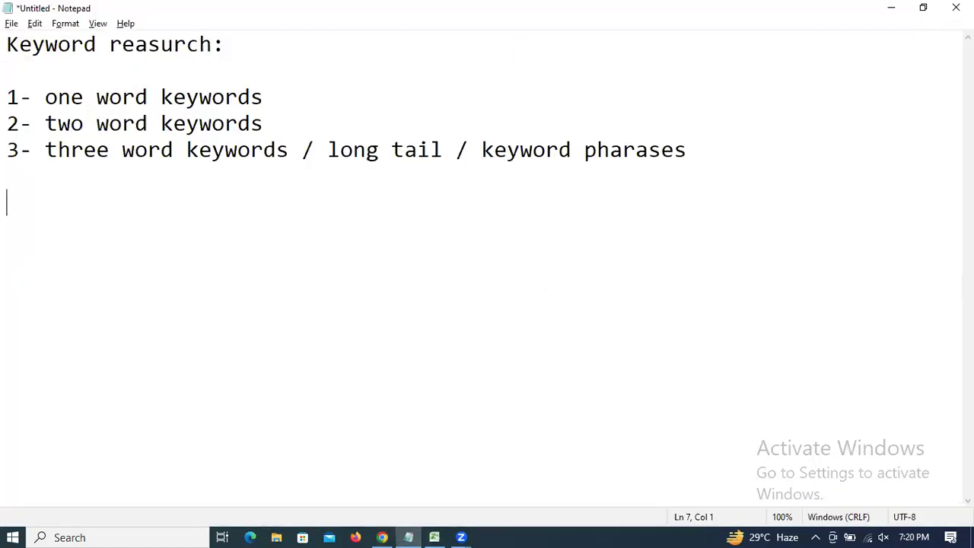
key("ctrl+v")
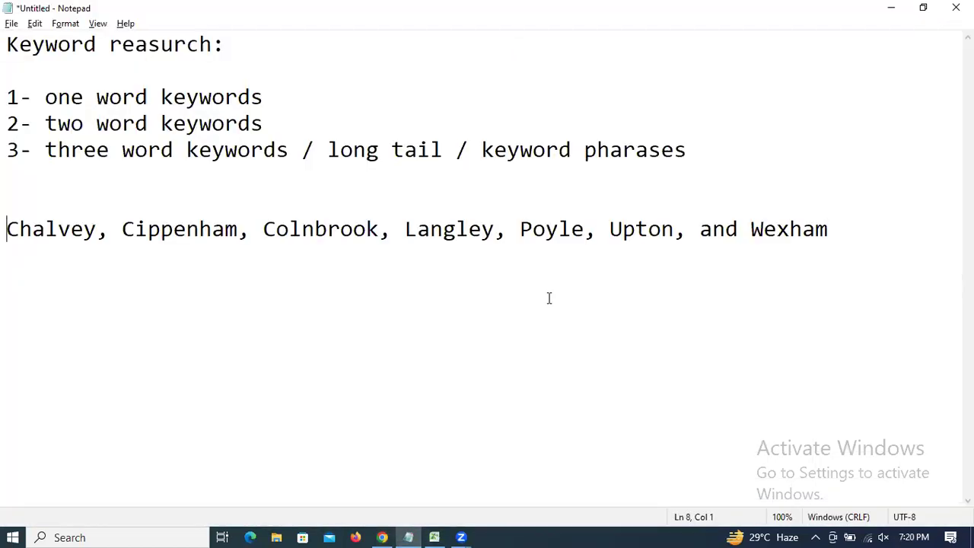
Switch to the Excel keyword list and append "in uk" to the keywords in F21, F22 and F23.
key("alt+Tab")
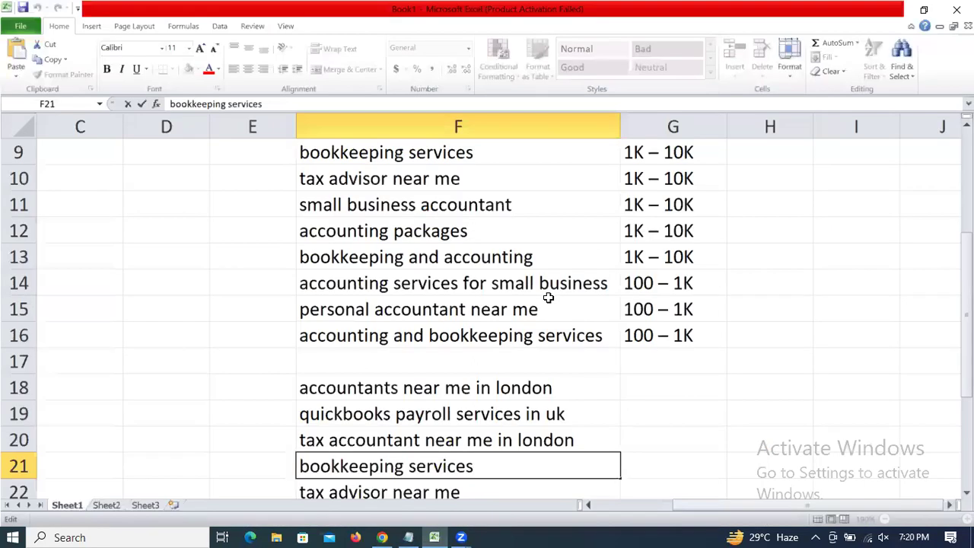
type("in uk")
key("Return")
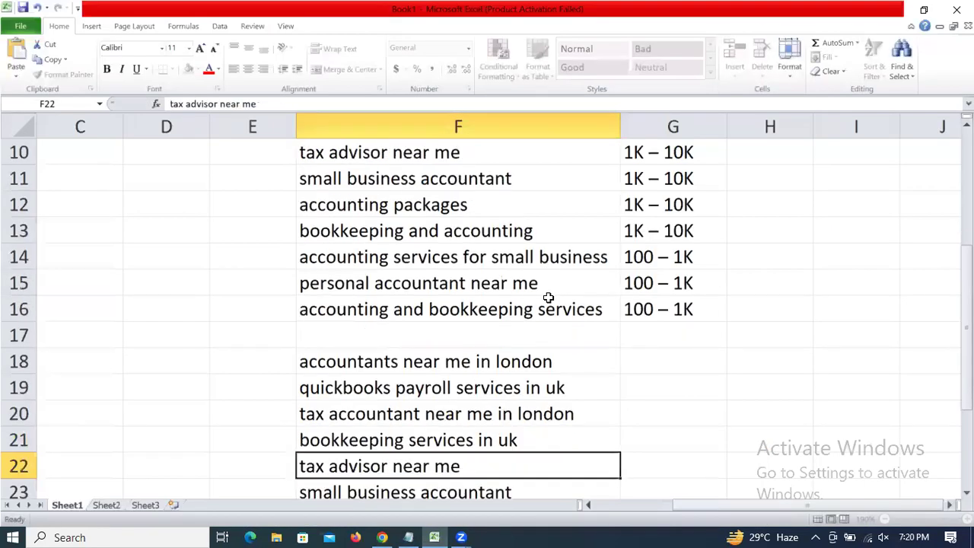
key("F2")
type("in uk")
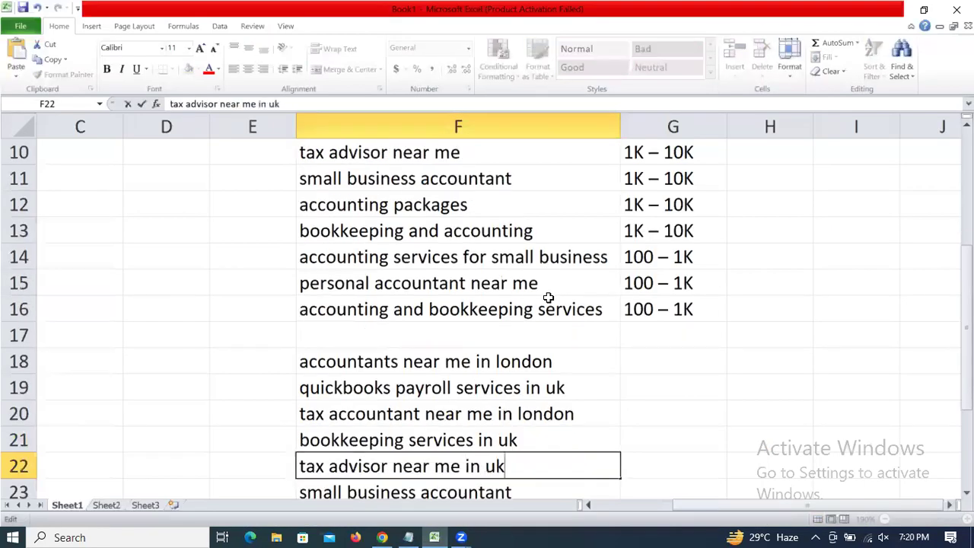
key("Return")
key("F2")
type("in uk")
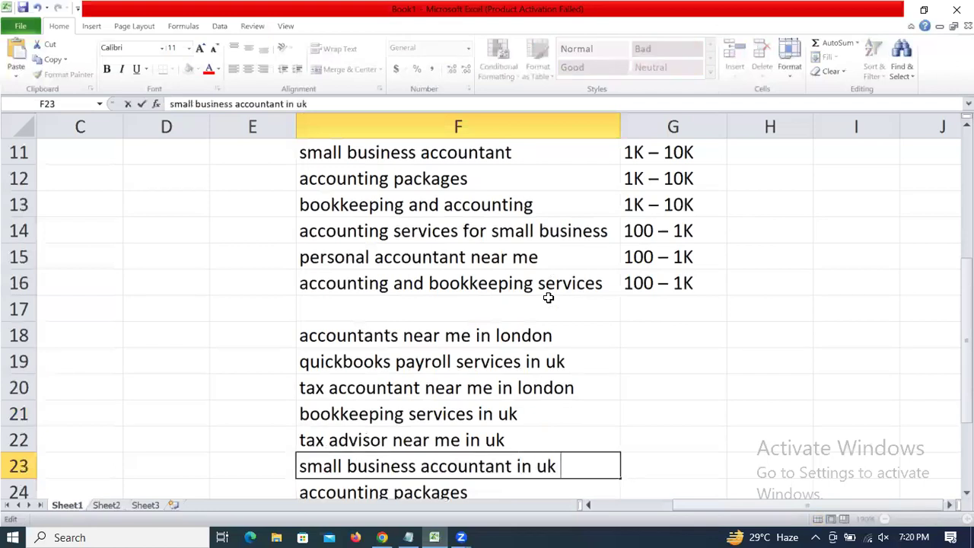
key("Return")
Append "in uk" to the accounting packages, bookkeeping and accounting, and small business accounting services keywords in F24 to F26.
key("F2")
type("in uk")
key("Return")
key("F2")
type("in uk")
key("Return")
key("F2")
type("in uk")
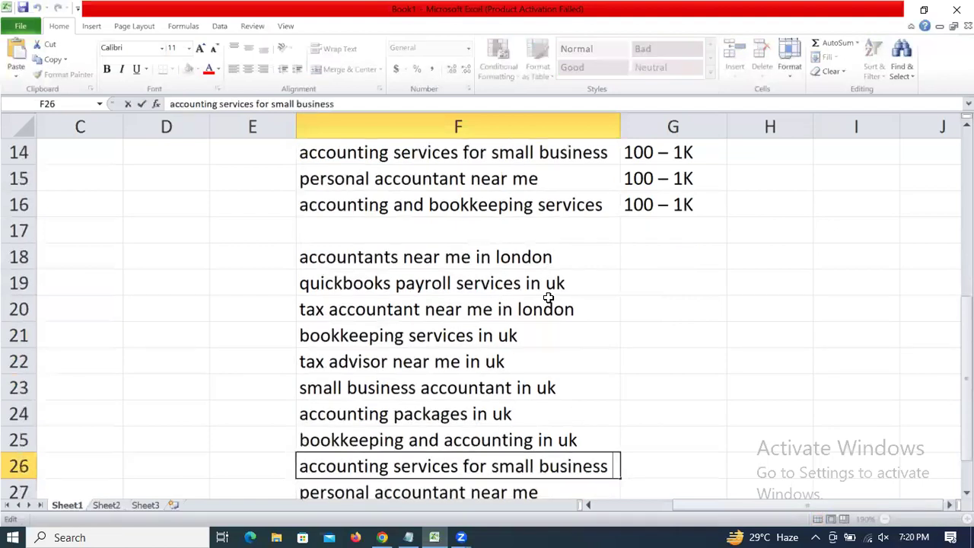
key("Return")
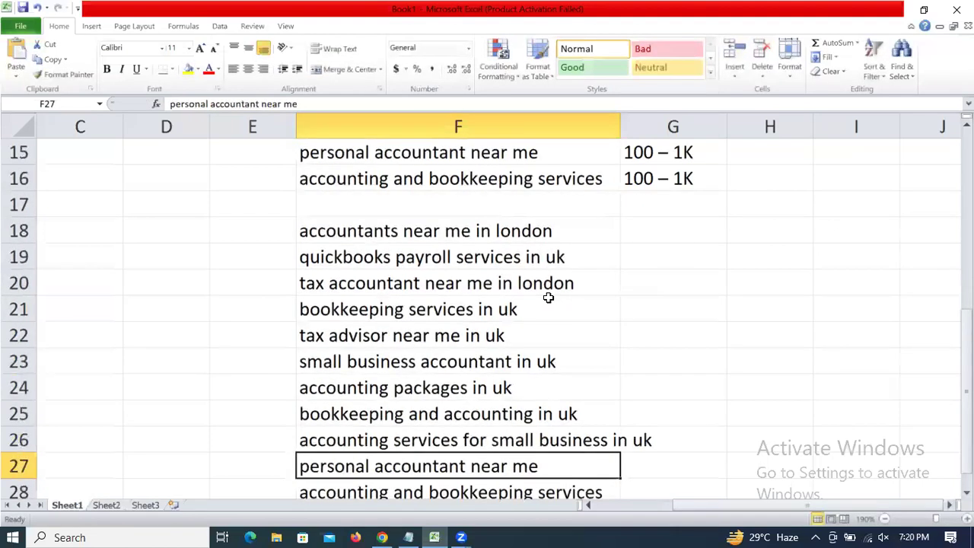
Extend F27 to "personal accountant near me in uk" and F28 to "accounting and bookkeeping services in uk".
key("F2")
type("in uk")
key("Return")
key("F2")
type("in uk")
key("Return")
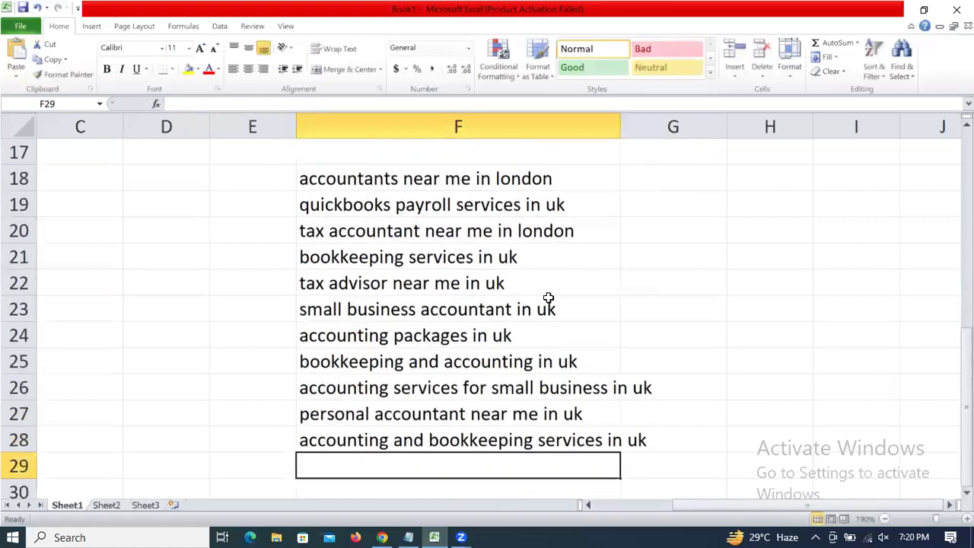
Select the quickbooks payroll services keyword in F19 and switch to the Google Ads Keyword Planner results in Chrome.
key("Up")
key("ctrl+Up")
key("ctrl+shift+Down")
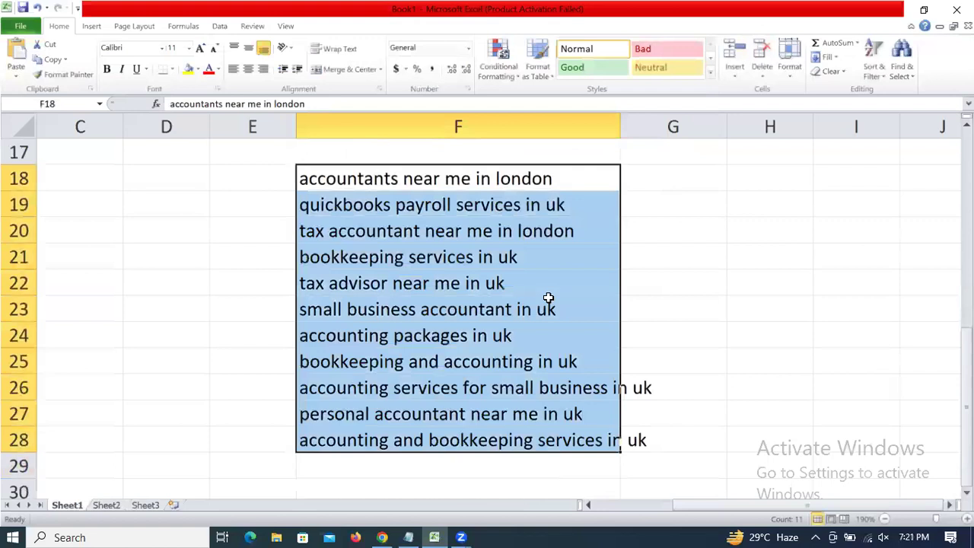
key("Down")
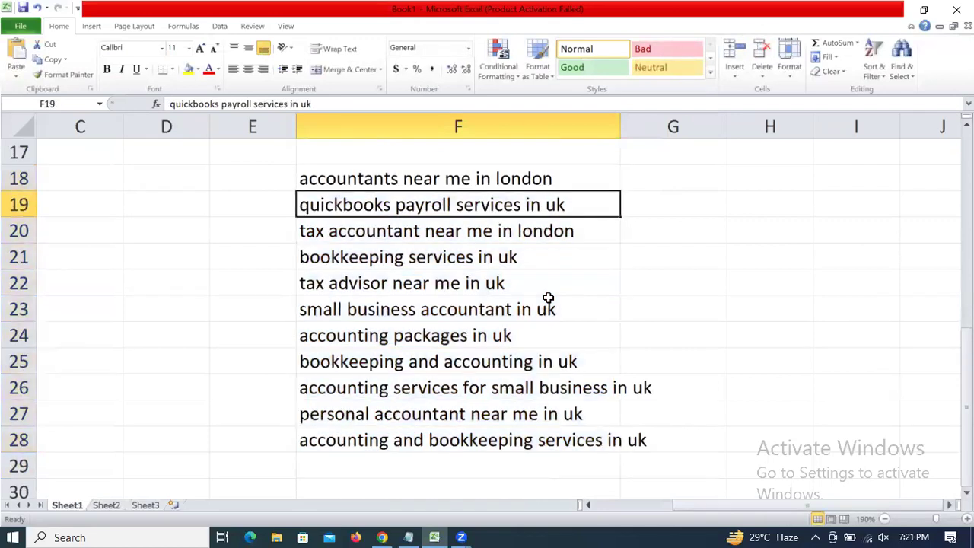
key("alt+Tab")
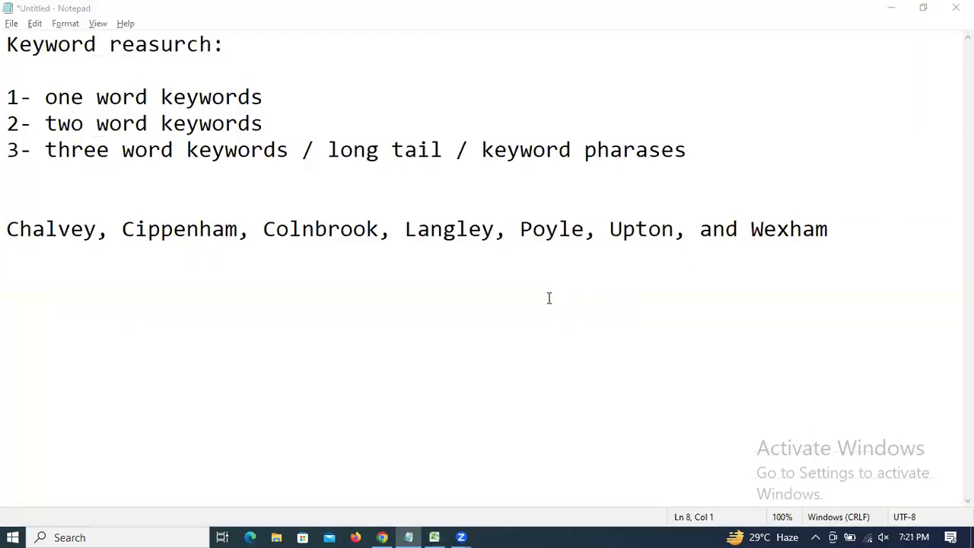
key("alt+Tab")
left_click(548, 298)
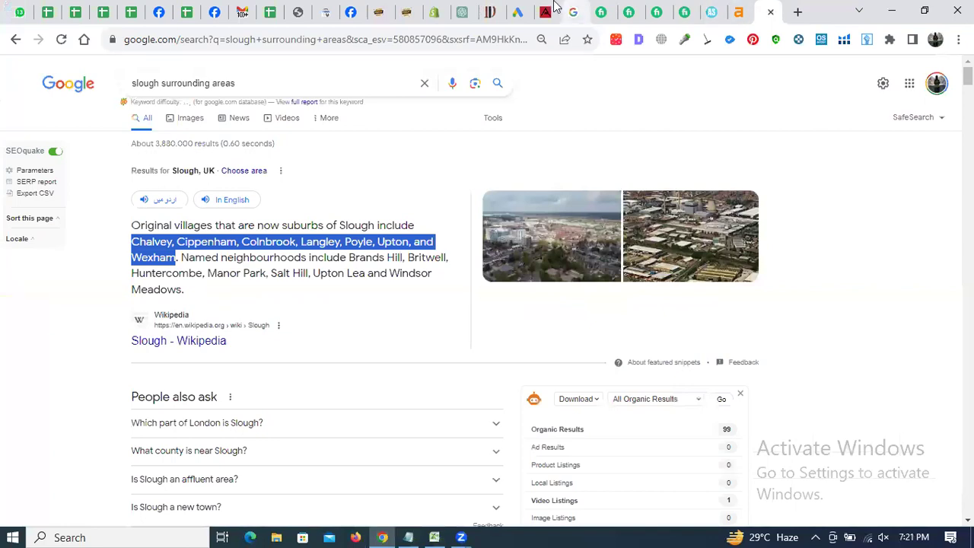
left_click(519, 9)
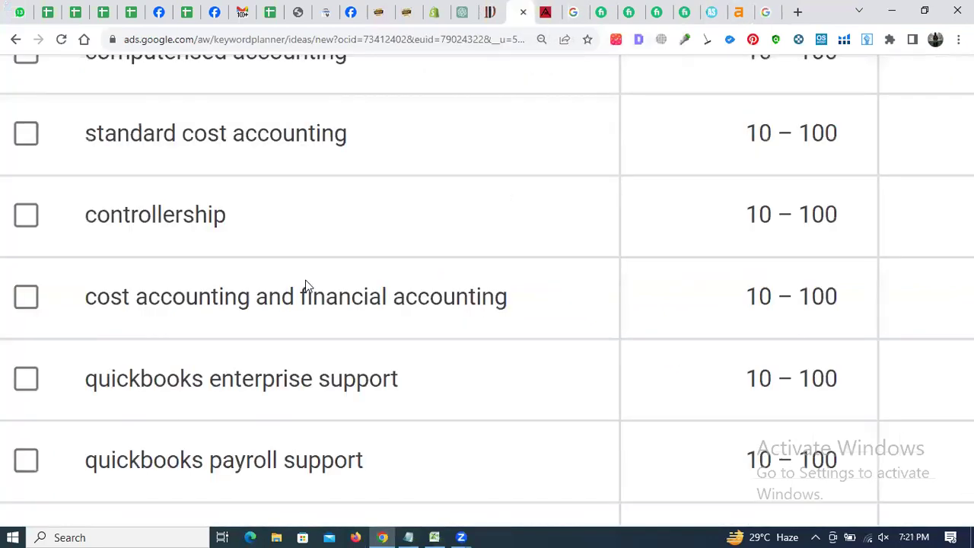
Replace the Keyword Planner search term with "quickbooks payroll services in uk" and get its results.
key("ctrl+minus")
key("ctrl+minus")
key("ctrl+minus")
key("ctrl+minus")
key("ctrl+minus")
scroll(307, 284, "up", 15)
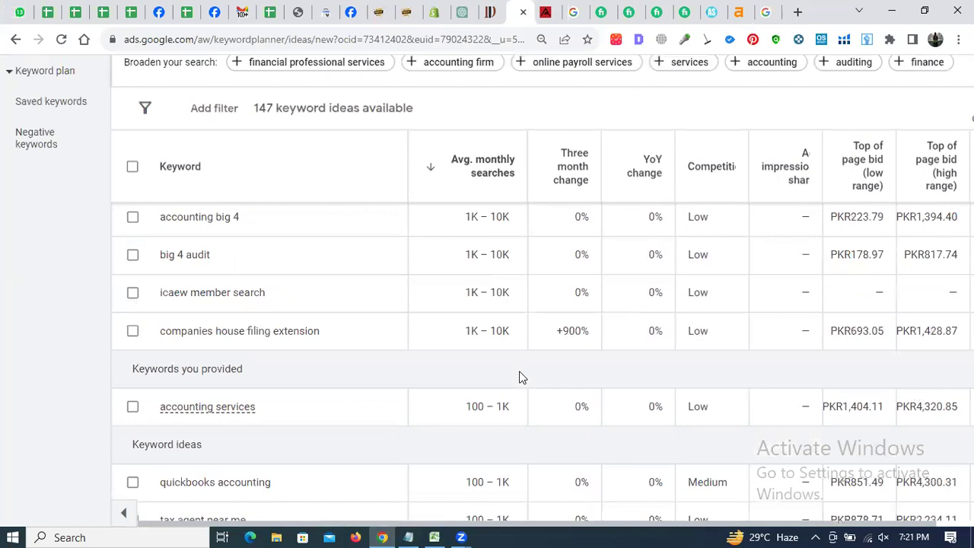
scroll(520, 377, "up", 5)
left_click(395, 226)
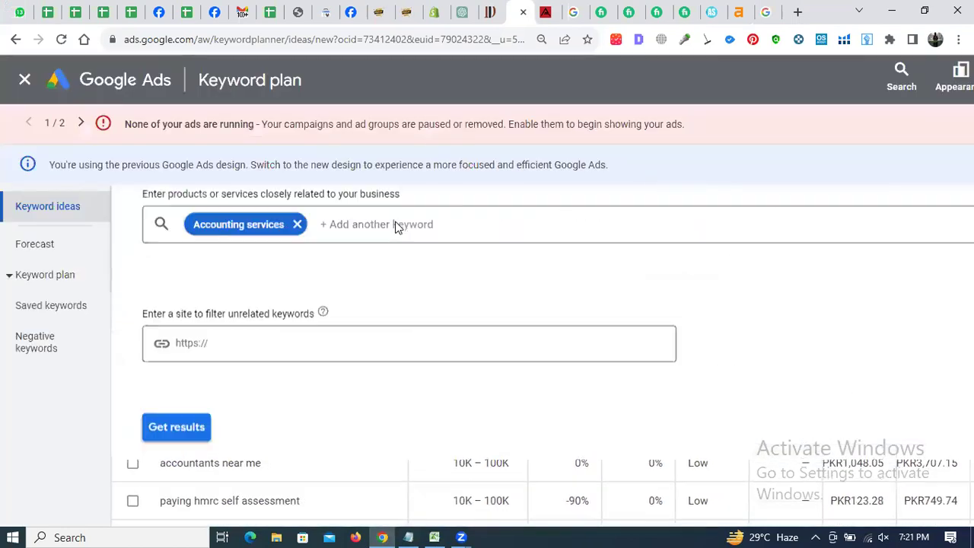
key("BackSpace")
type("quickbooks payroll services in uk")
key("Return")
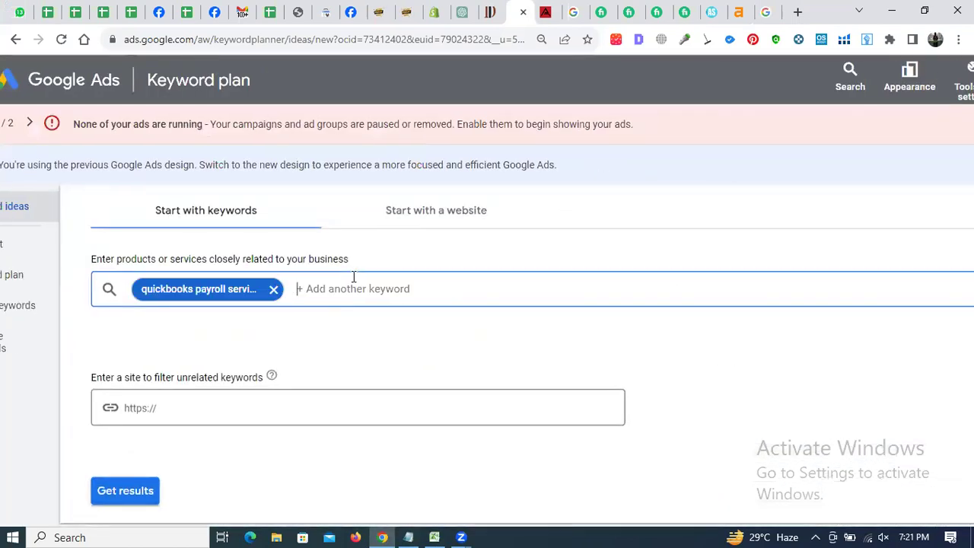
key("Return")
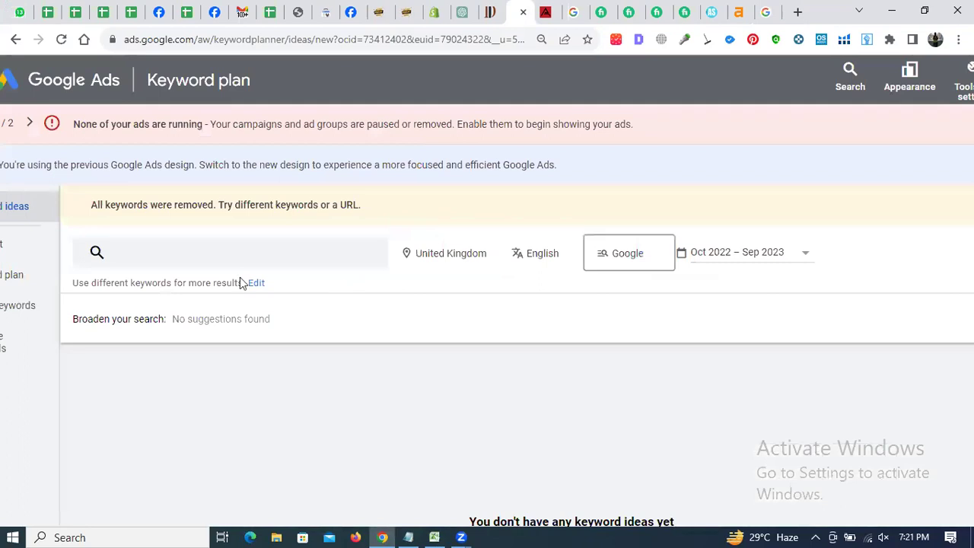
Copy "tax accountant near me in london" from F20 in Excel and look up its monthly searches in Keyword Planner.
key("alt+Tab")
key("alt+Tab")
key("alt+Tab")
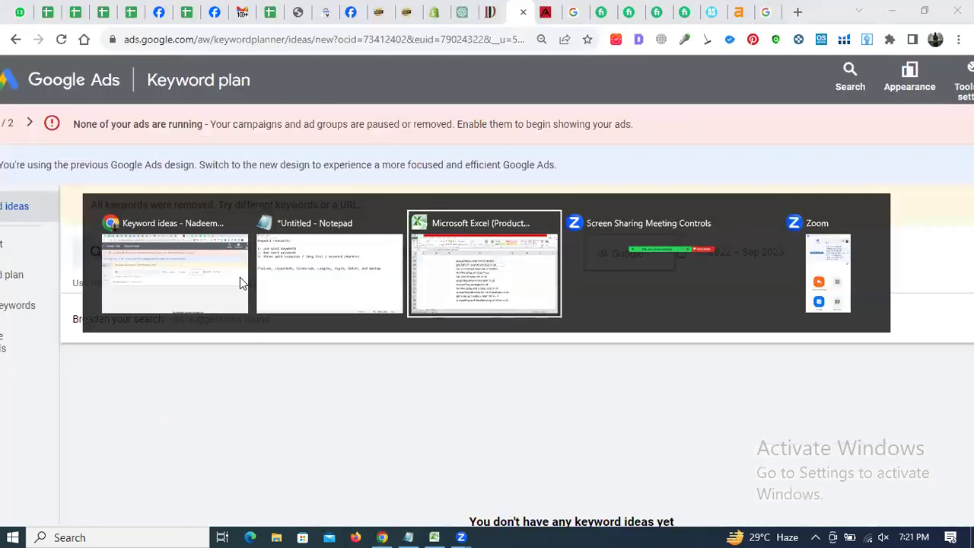
key("Down")
key("ctrl+c")
key("alt+Tab")
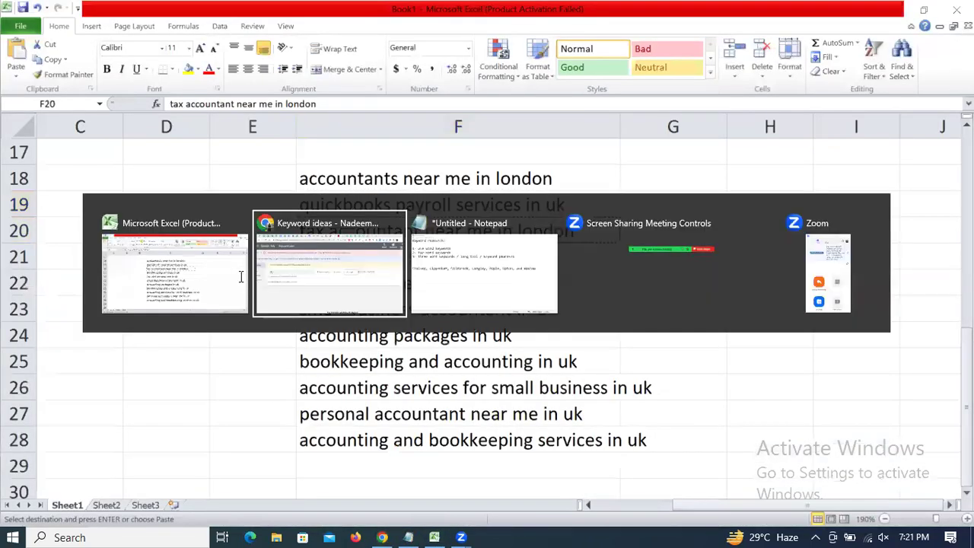
left_click(237, 258)
key("ctrl+v")
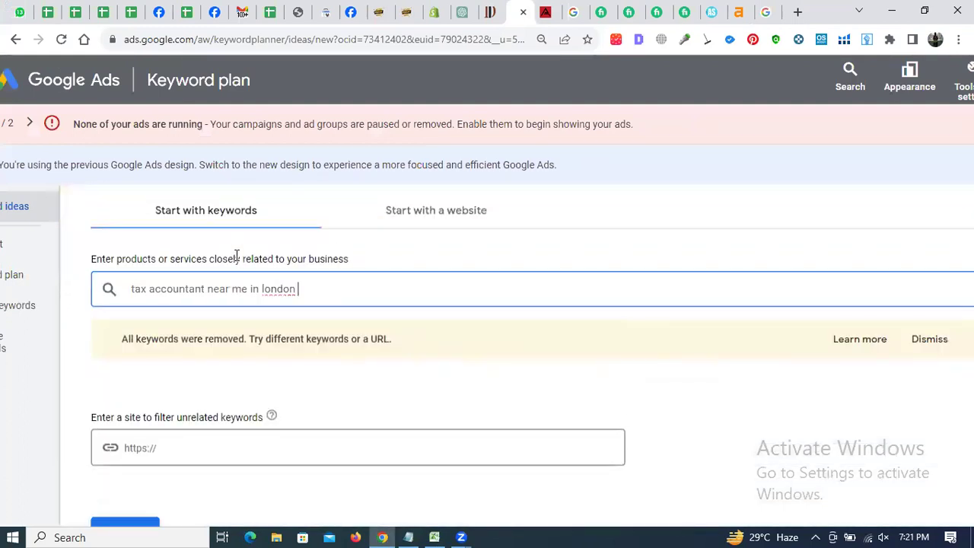
key("Return")
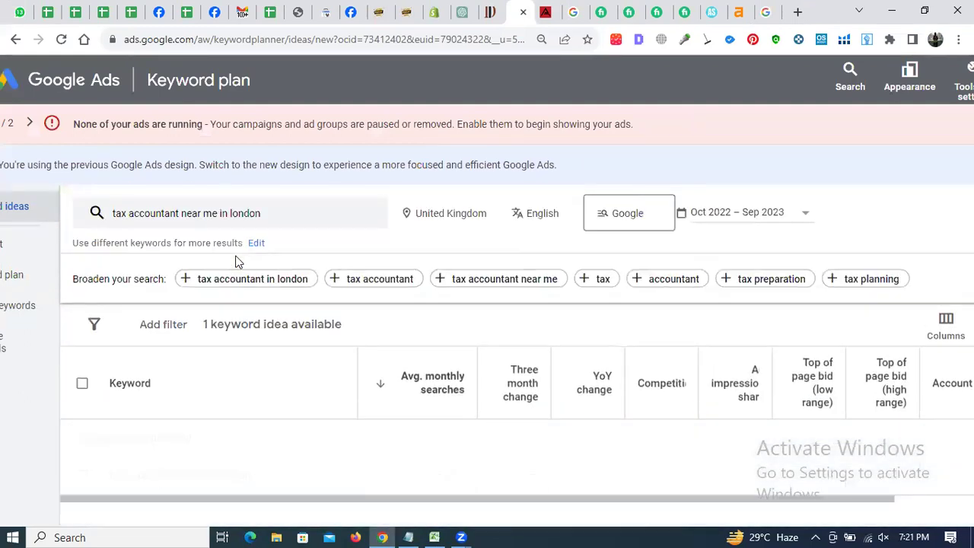
scroll(236, 262, "down", 1)
scroll(236, 262, "down", 2)
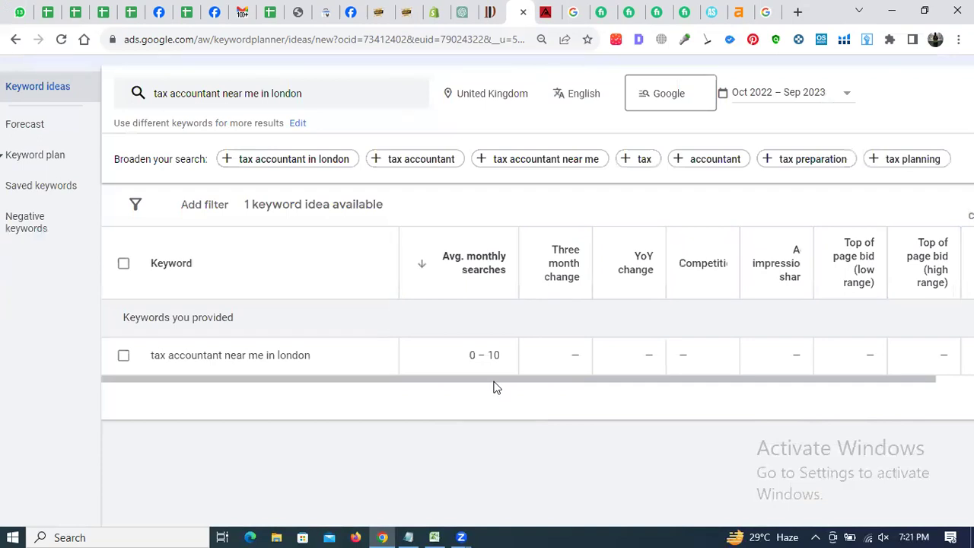
Switch to Excel and review the base keywords in F6:F16 and the location variants in F18:F28.
key("alt+Tab")
key("Up")
key("Up")
key("Up")
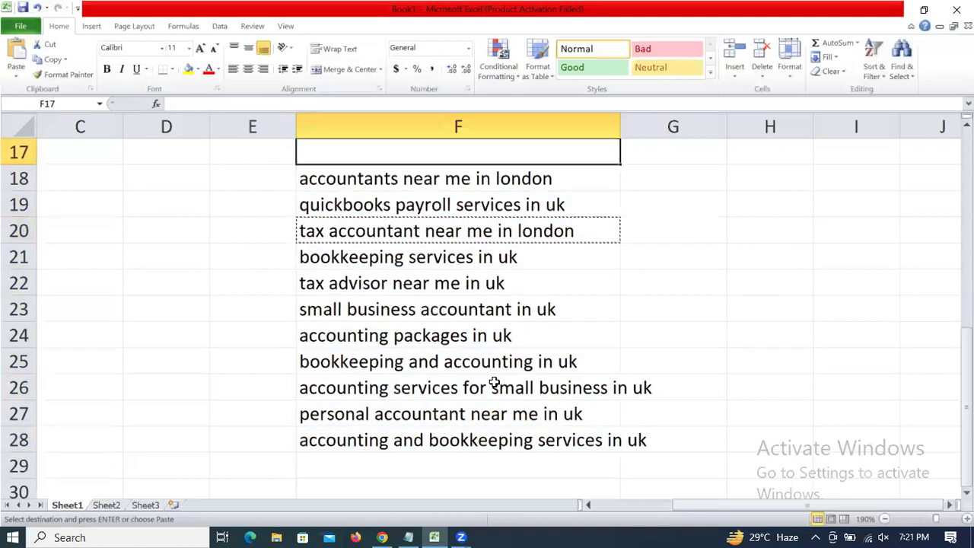
key("ctrl+Up")
key("ctrl+Up")
key("ctrl+Down")
key("ctrl+shift+Down")
key("ctrl+shift+Up")
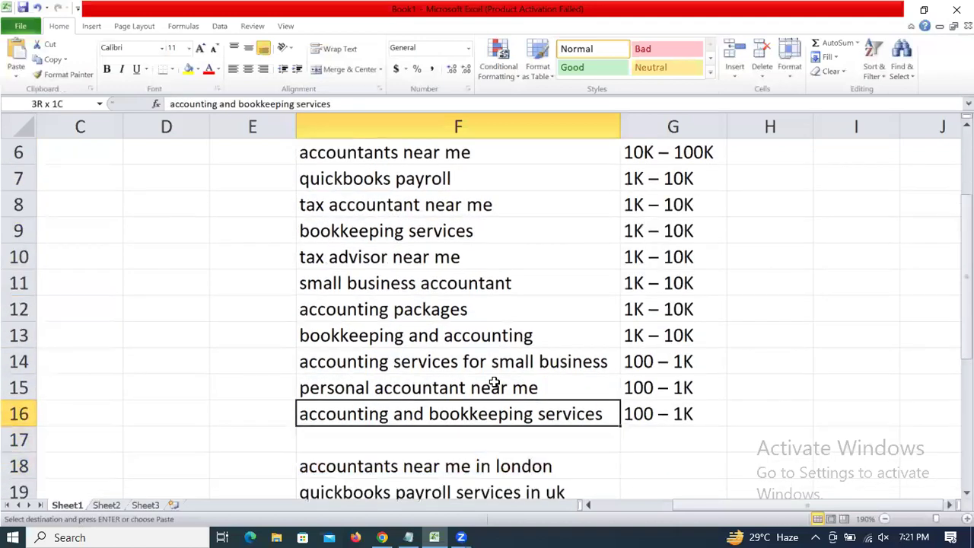
key("ctrl+shift+Up")
key("shift+Down")
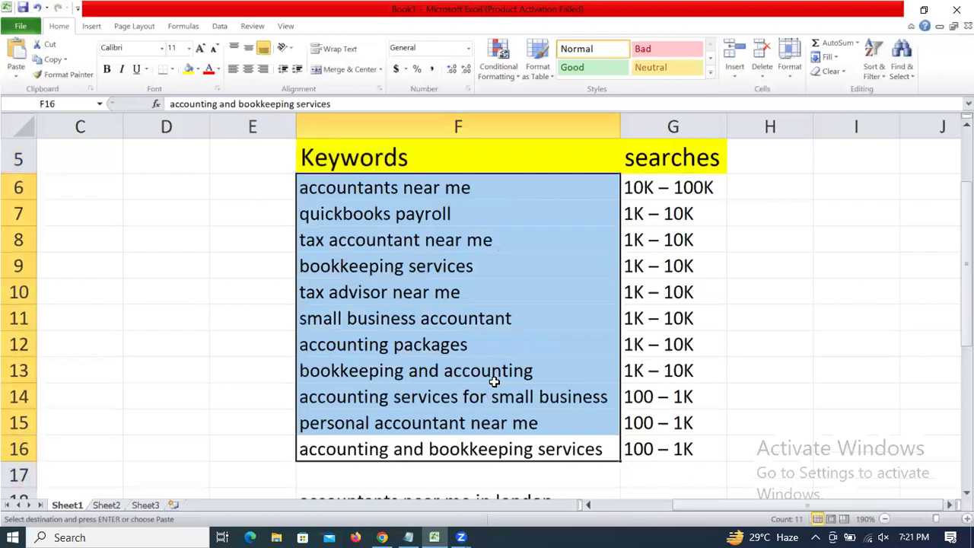
key("ctrl+Down")
key("ctrl+Down")
key("ctrl+Up")
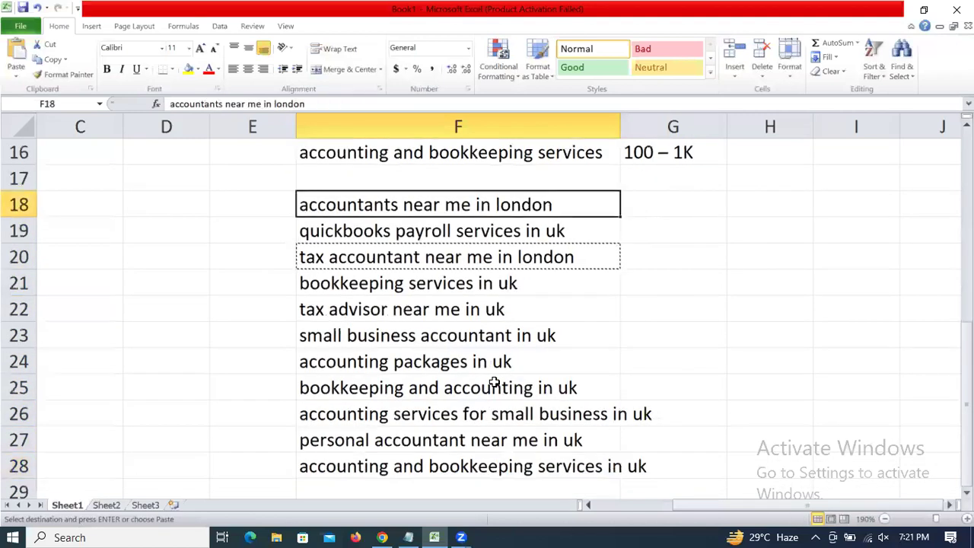
key("ctrl+shift+Down")
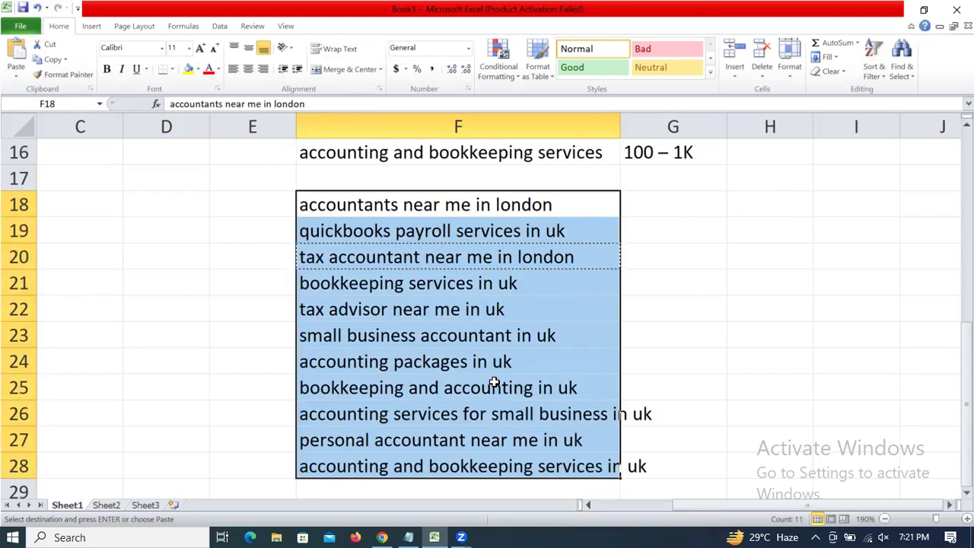
Copy the keyword "accountants near me" from F6 and switch back to Chrome.
key("Up")
key("Up")
key("Up")
key("ctrl+Up")
key("Down")
key("Down")
key("Down")
key("Down")
key("Up")
key("Up")
key("Up")
key("ctrl+c")
key("alt+Tab")
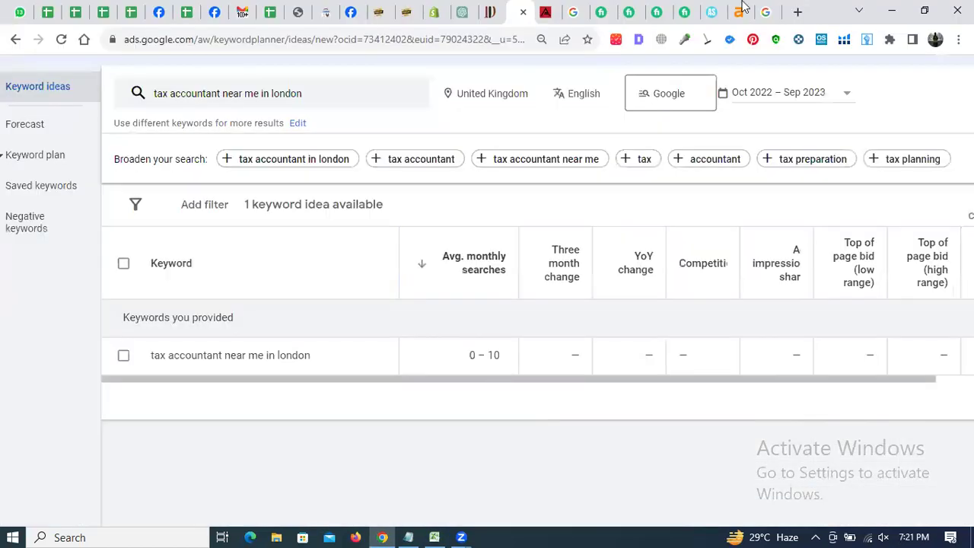
Paste the keyword into the Ahrefs Keyword Generator, change it to "accountants services" and start the search.
left_click(726, 11)
left_click(367, 293)
key("ctrl+v")
key("ctrl+shift+Left")
key("ctrl+shift+Left")
type("servi")
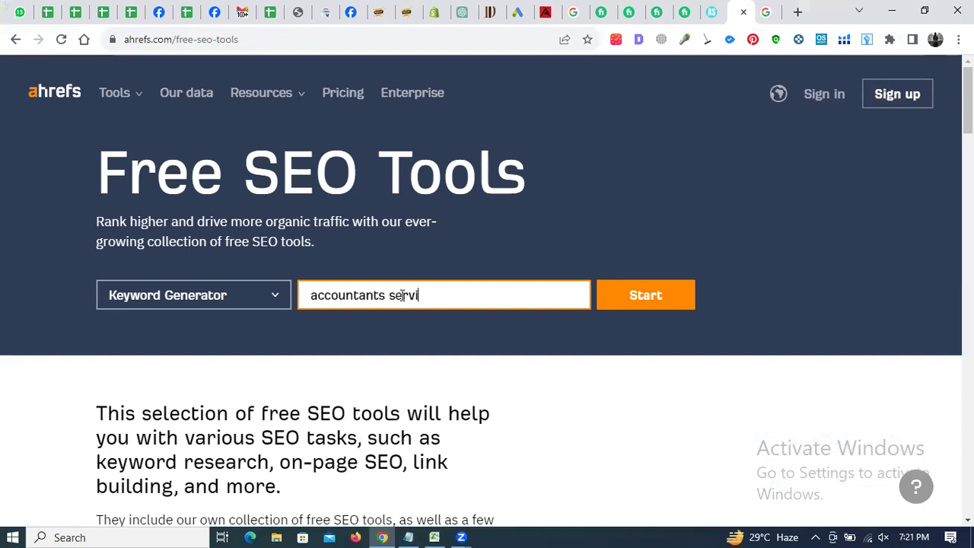
type("ces")
key("Return")
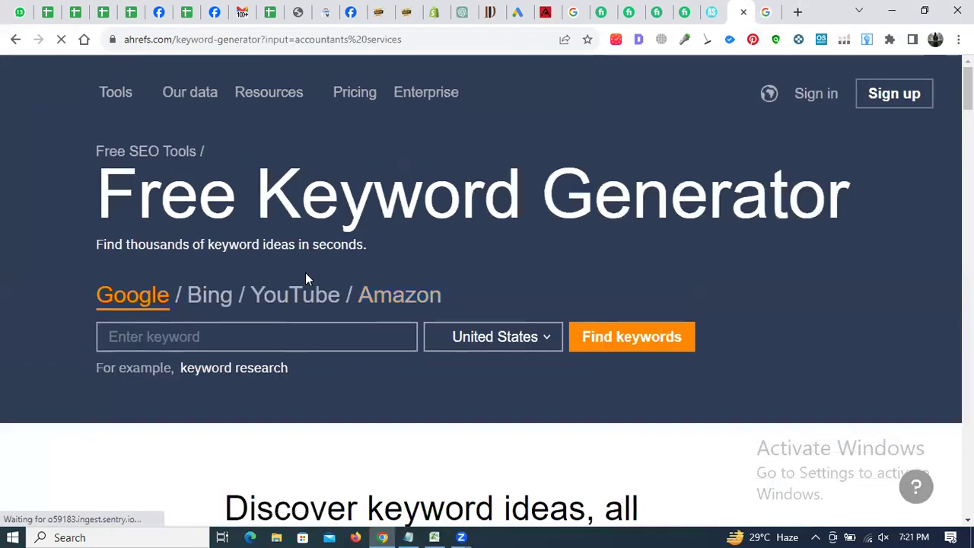
Set the Ahrefs country to United Kingdom, find keywords with the human verification completed, and look through the ideas.
left_click(517, 342)
left_click(518, 342)
left_click(518, 342)
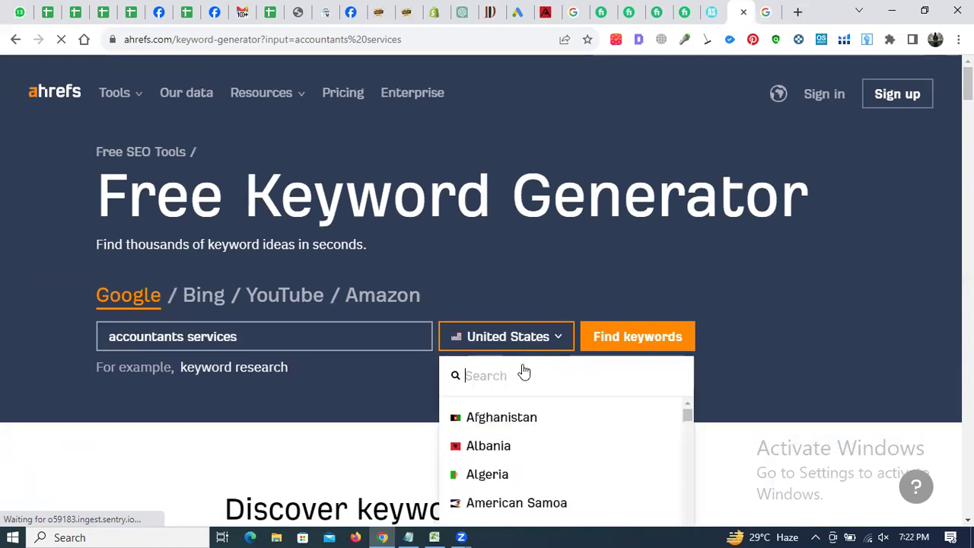
type("united")
scroll(522, 426, "down", 2)
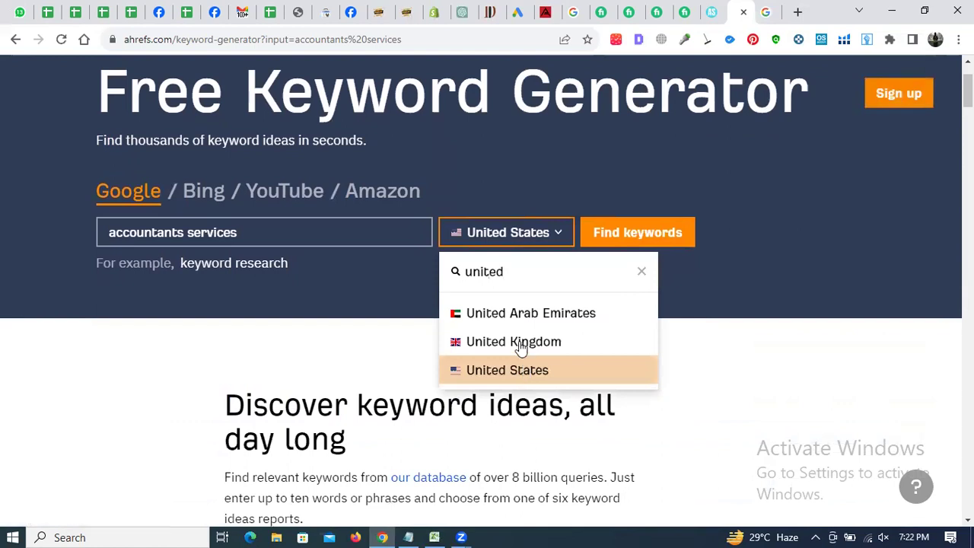
left_click(518, 344)
left_click(642, 233)
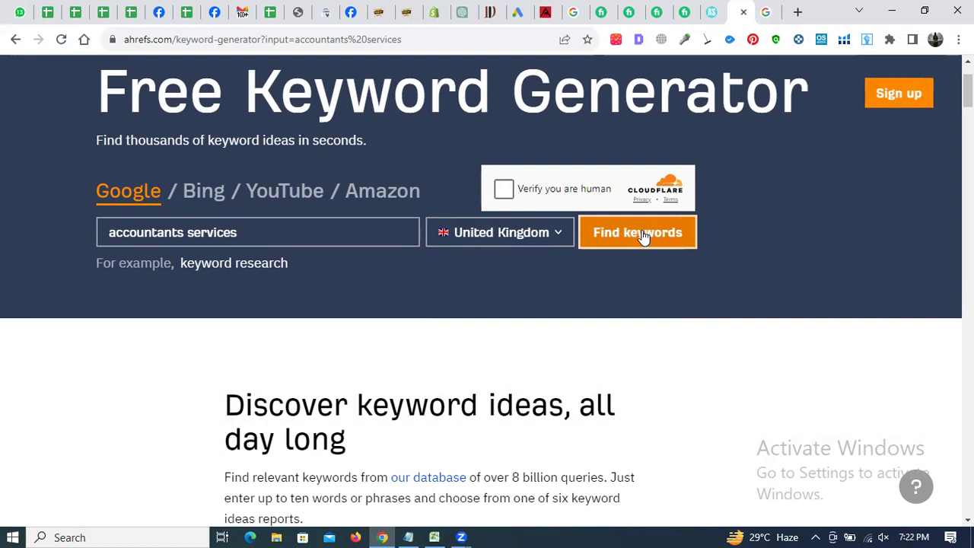
left_click(516, 189)
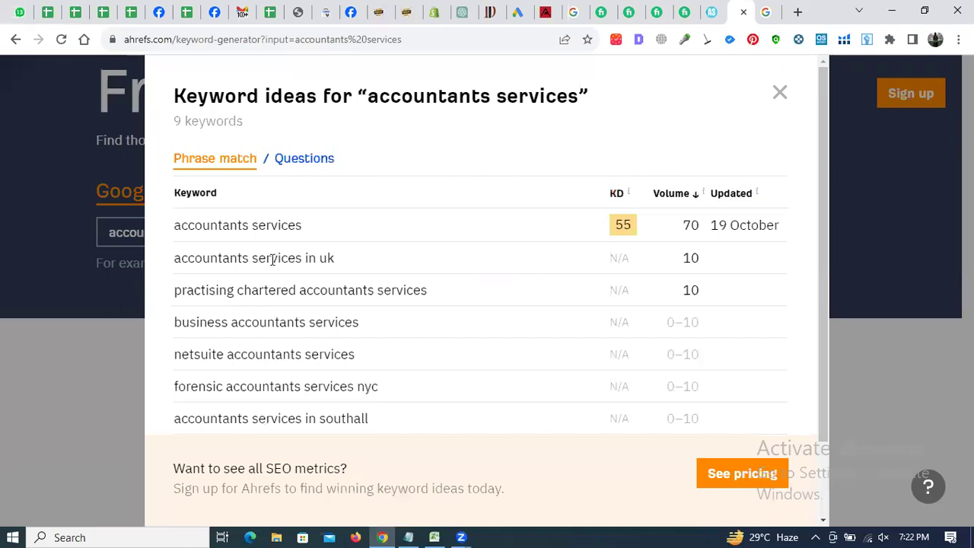
scroll(272, 259, "down", 2)
scroll(366, 356, "down", 3)
scroll(365, 356, "up", 3)
Switch to Excel and review the keywords and searches table in F5:G16.
key("alt+Tab")
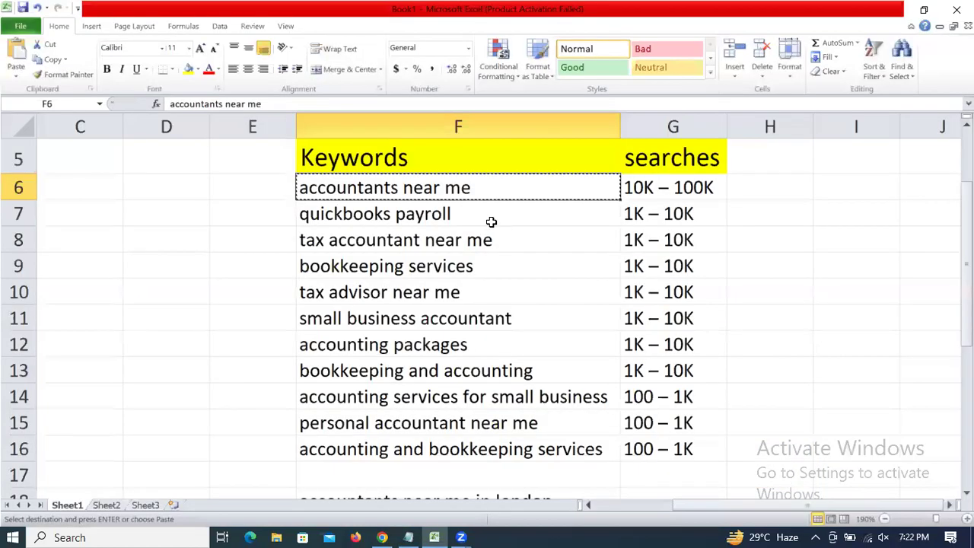
key("Down")
key("Up")
key("Up")
key("Down")
key("ctrl+shift+Down")
key("shift+Right")
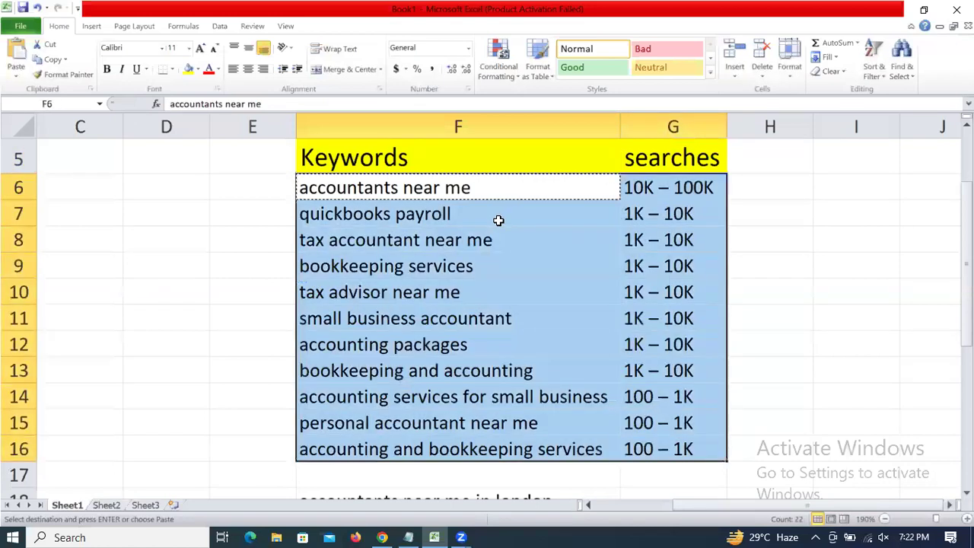
key("Up")
key("ctrl+a")
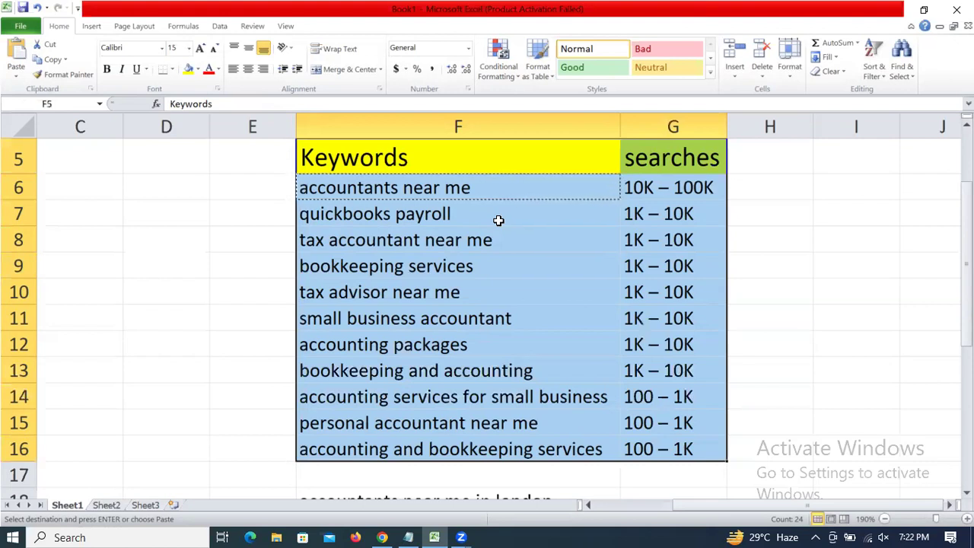
key("Left")
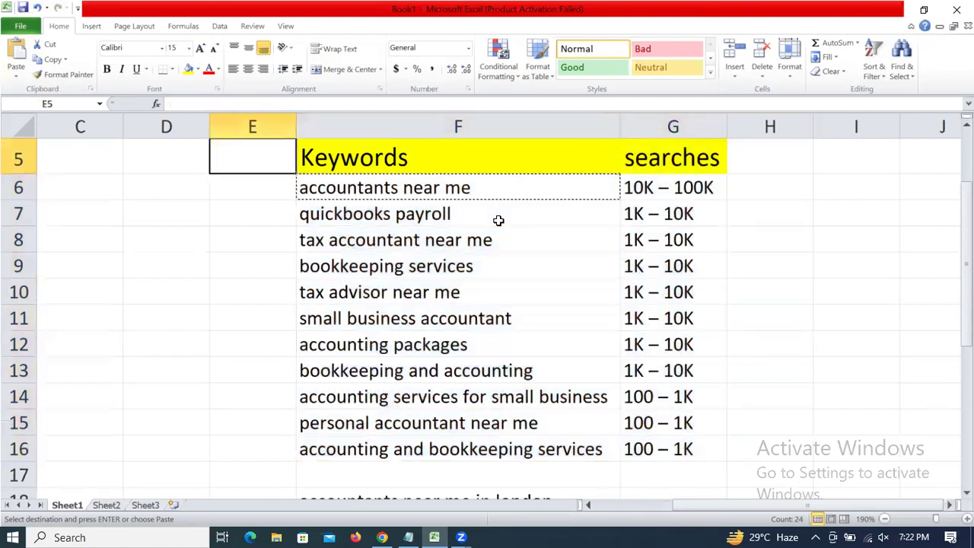
Copy the Keywords header with its formatting into E5 and change its text to "S.No".
key("Right")
key("ctrl+c")
key("Left")
key("ctrl+v")
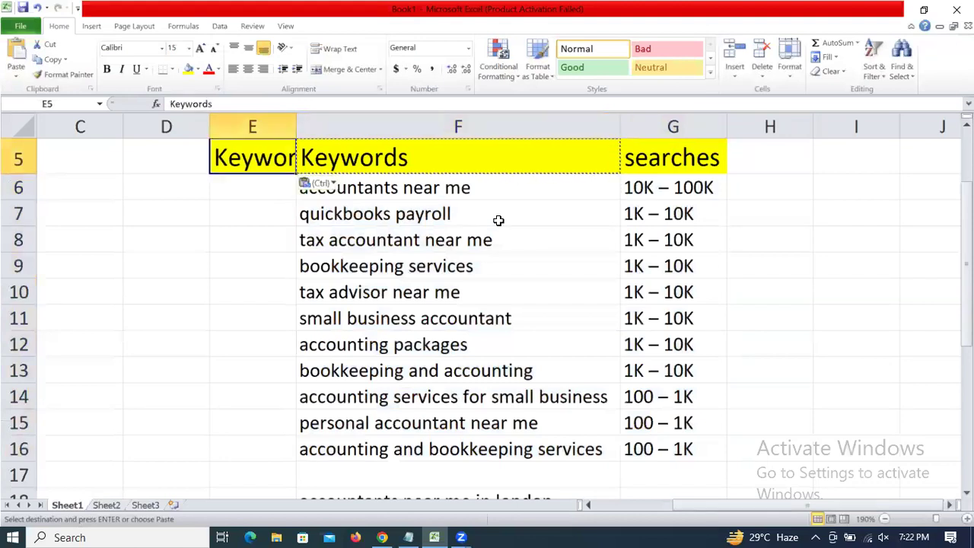
type("S.No")
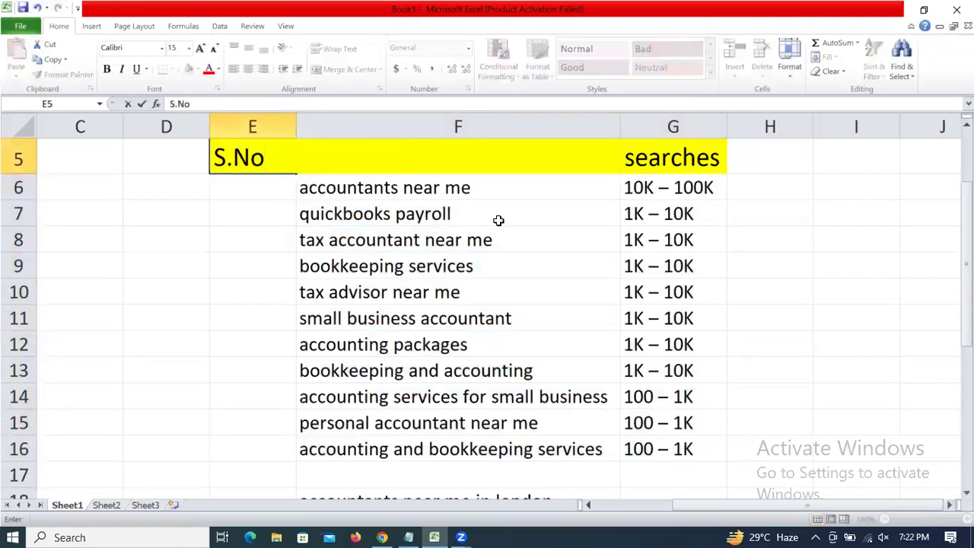
key("Return")
Number the keywords 1 to 11 in E6:E16 and centre the contents of E5:E16.
type("1")
key("Return")
type("2")
key("Return")
key("Up")
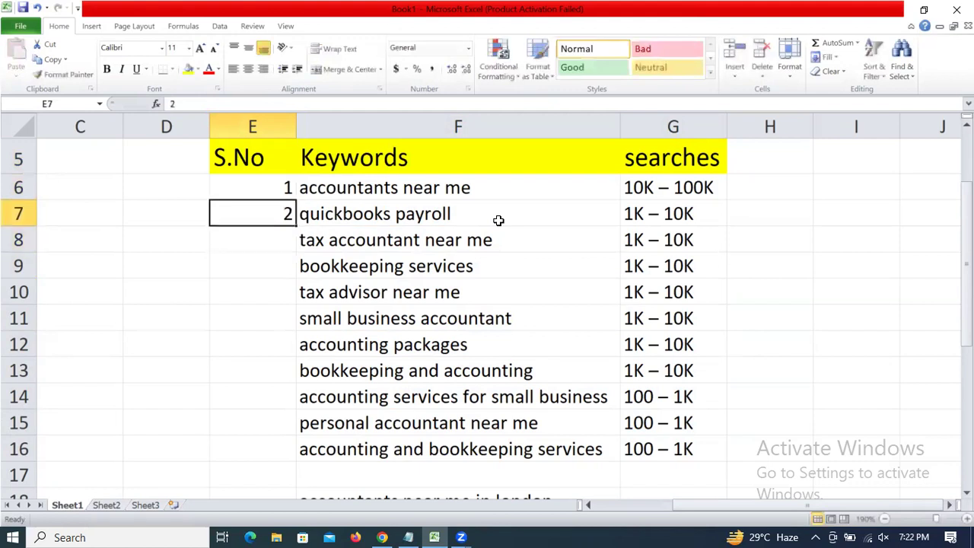
key("Up")
key("shift+Down")
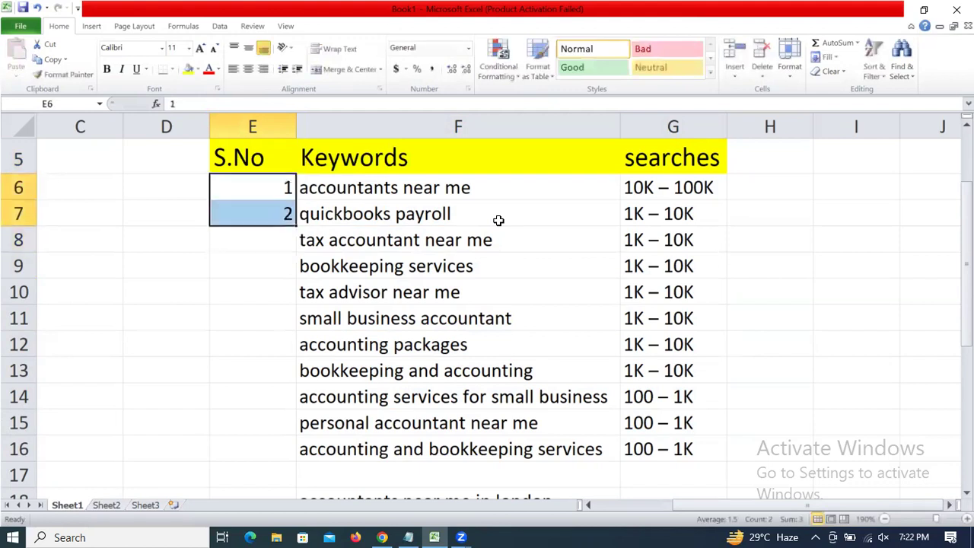
double_click(294, 226)
left_click_drag(251, 157, 252, 451)
left_click(248, 68)
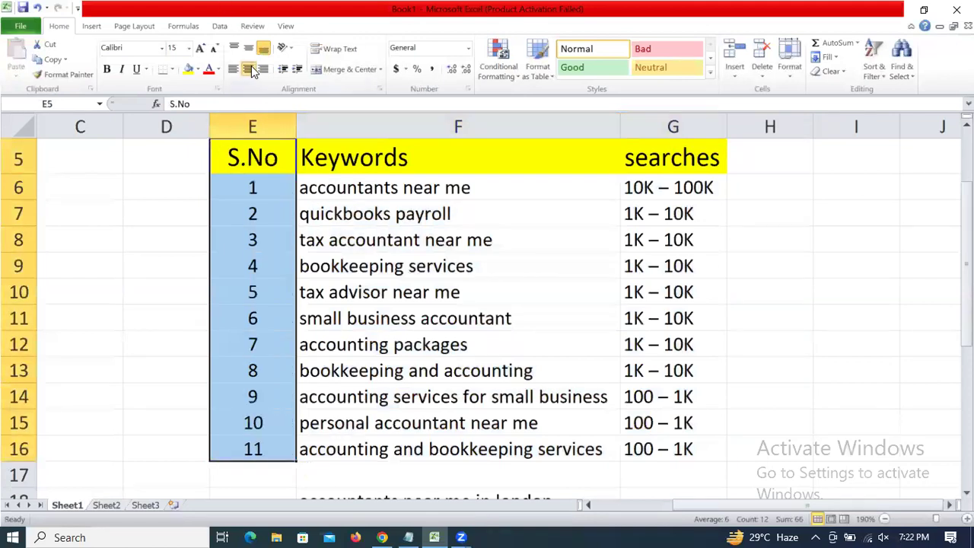
Apply all borders to the table in E5:G16 and centre the contents of the searches column G.
key("shift+Right")
key("shift+Right")
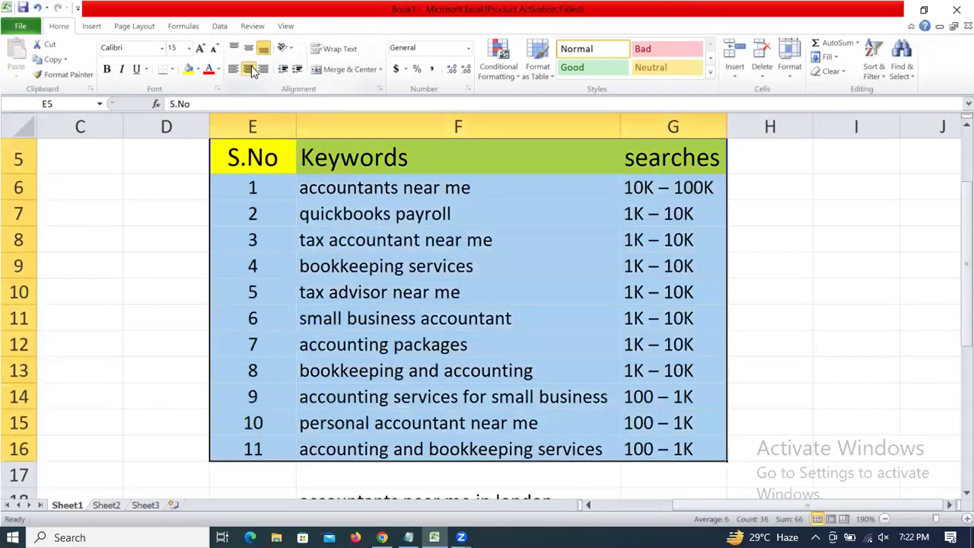
left_click(170, 69)
left_click(283, 174)
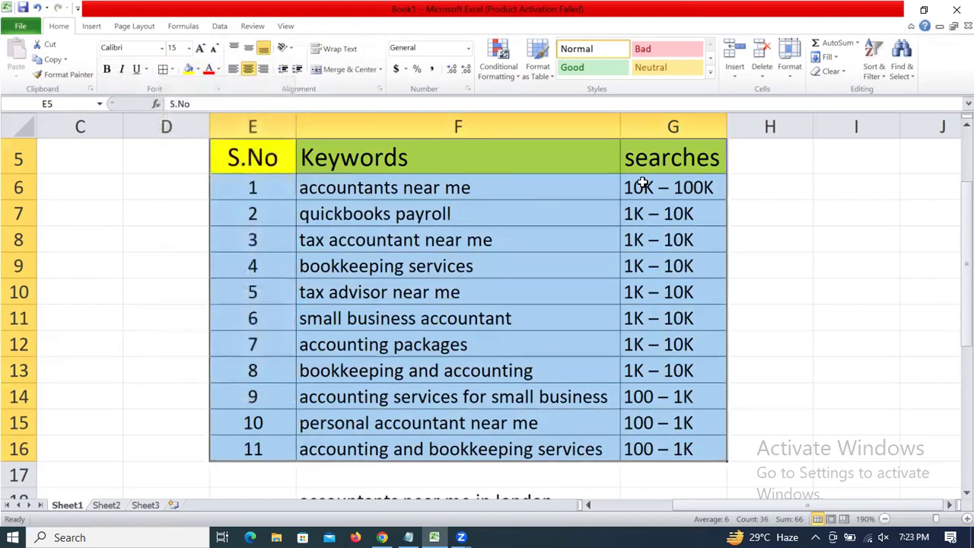
left_click(651, 128)
left_click(248, 68)
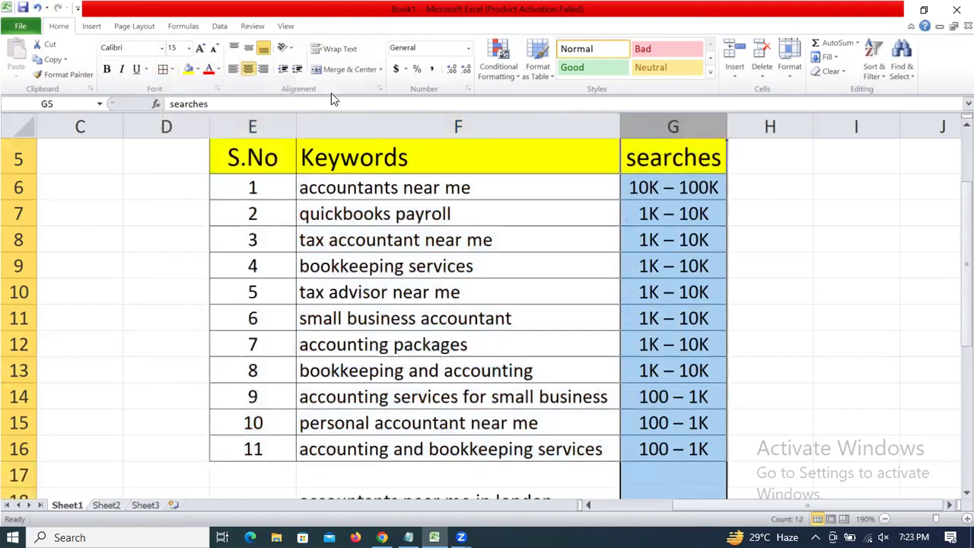
Set the font colour of E6:G16 to Automatic and shade the range with the lightest olive green fill.
key("Left")
key("Left")
key("ctrl+shift+Down")
key("Down")
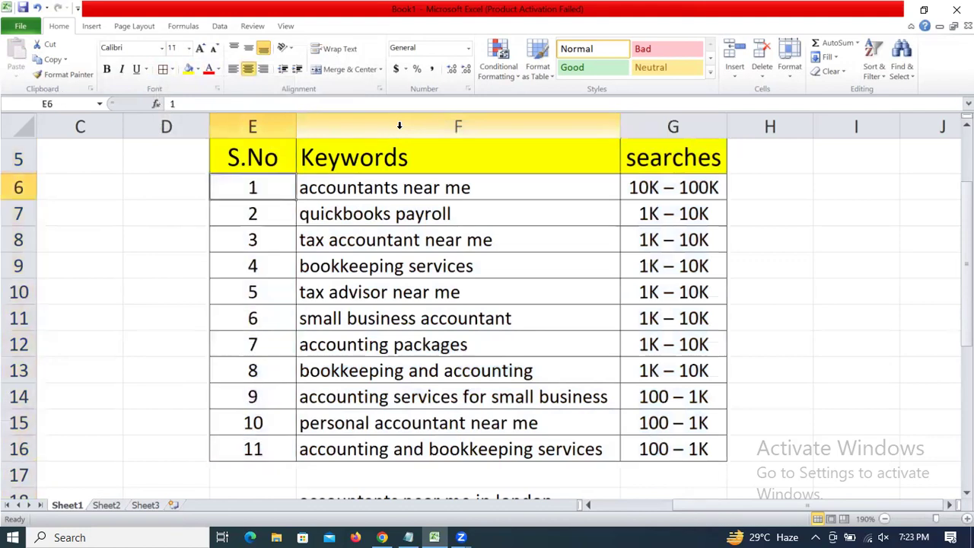
key("ctrl+shift+Down")
key("ctrl+shift+Right")
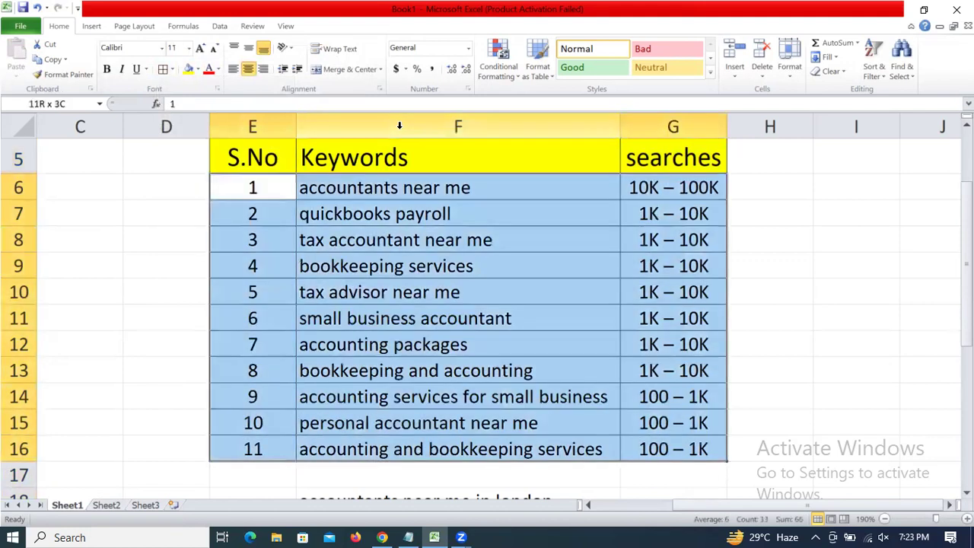
left_click(205, 69)
left_click(219, 70)
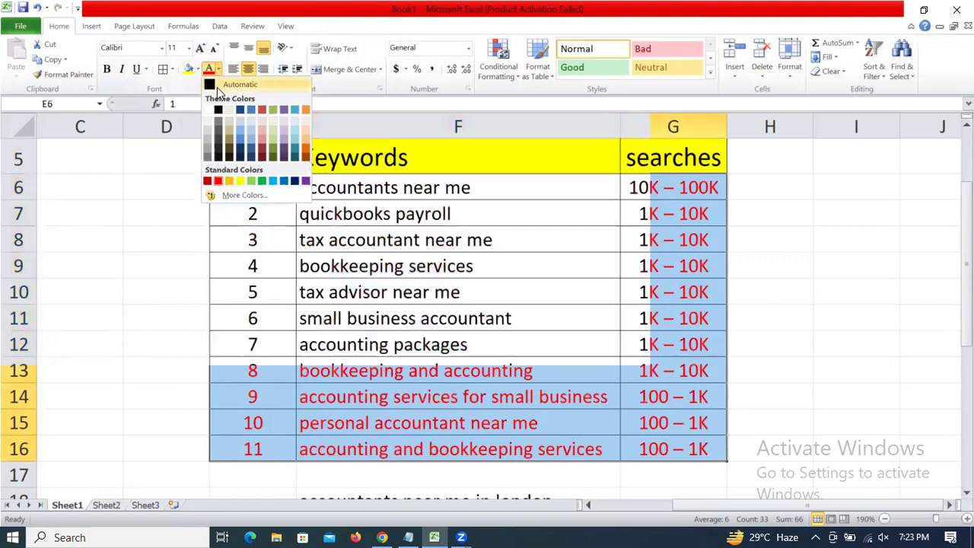
left_click(219, 85)
left_click(196, 69)
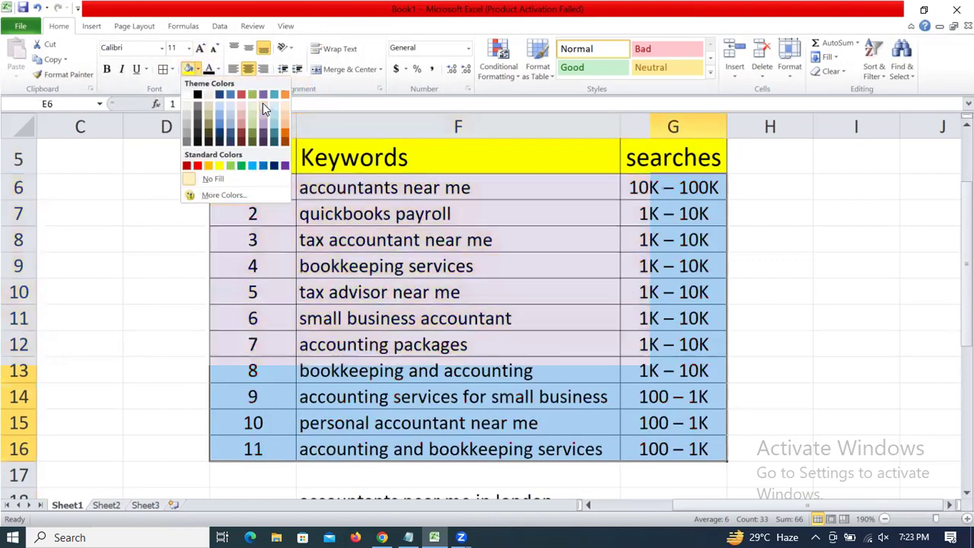
left_click(248, 106)
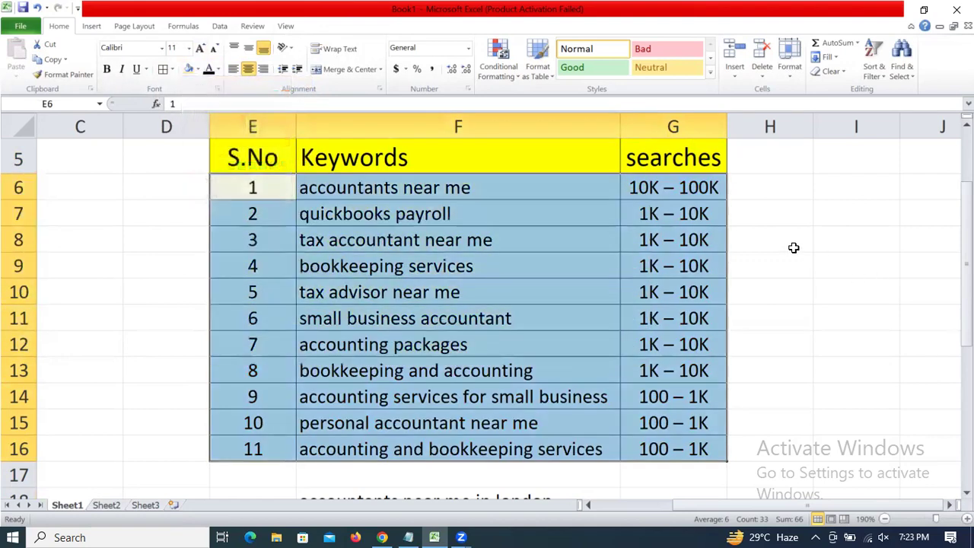
left_click(793, 247)
key("Left")
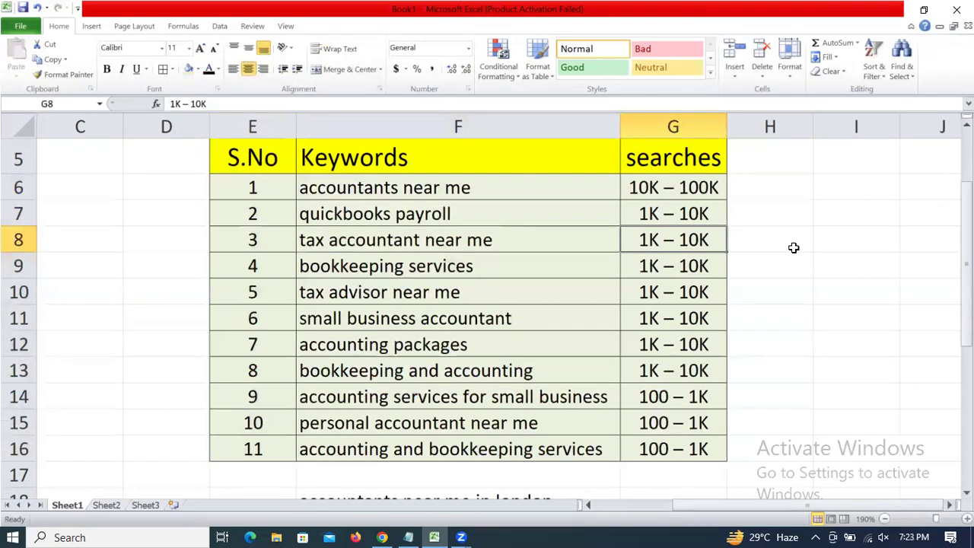
Switch from the Excel workbook to another open window.
key("alt+Tab")
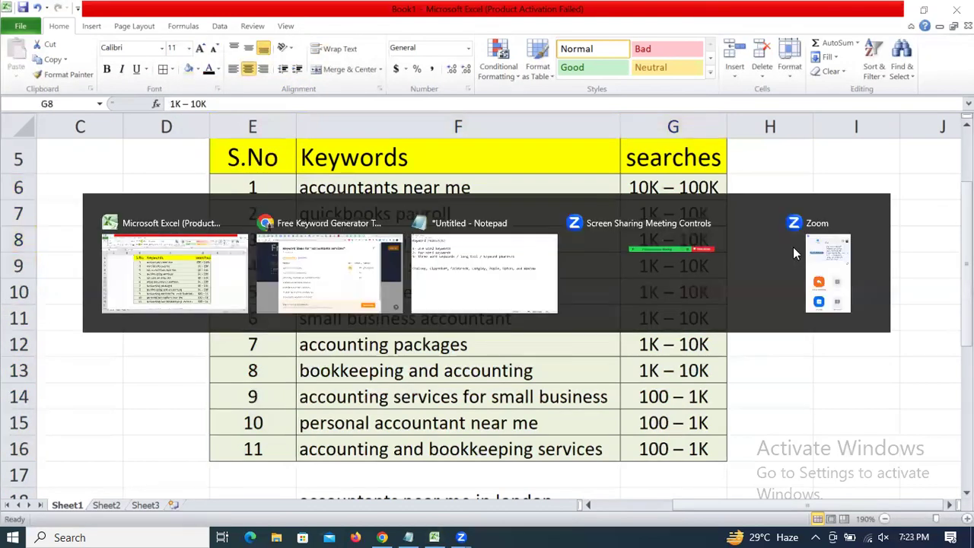
Check the Google Ads Keyword Planner results for "tax accountant near me in london" in Chrome, and return to the Excel workbook.
key("ctrl+shift+Tab")
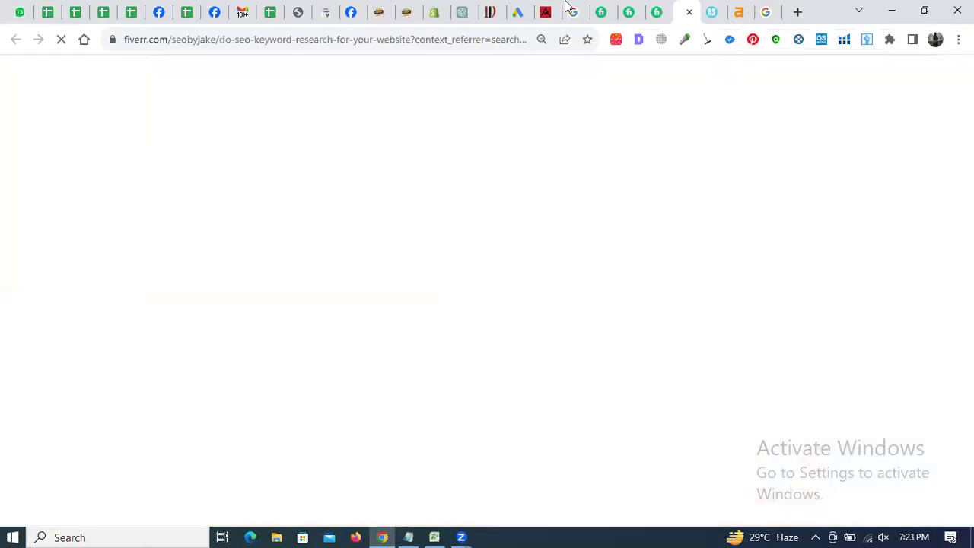
left_click(515, 9)
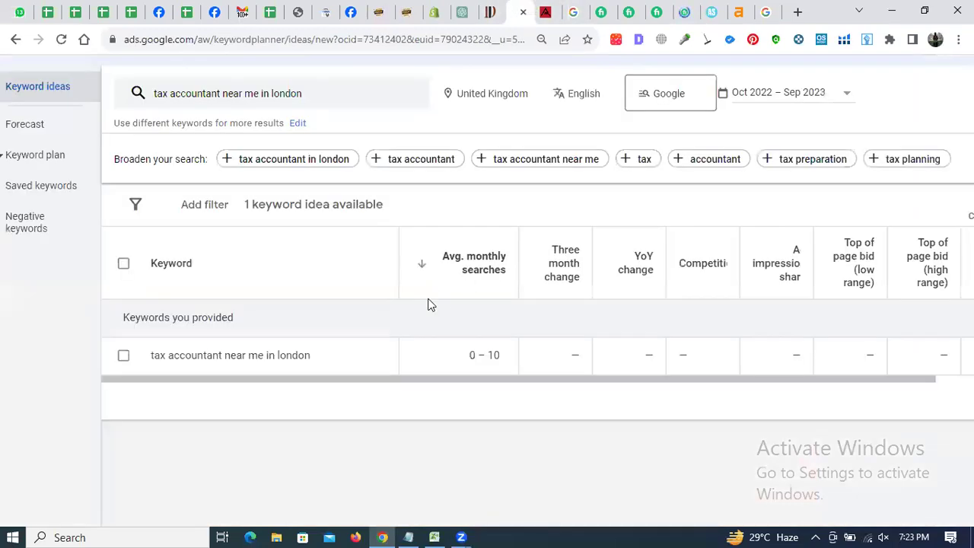
scroll(428, 305, "up", 1)
scroll(428, 304, "down", 2)
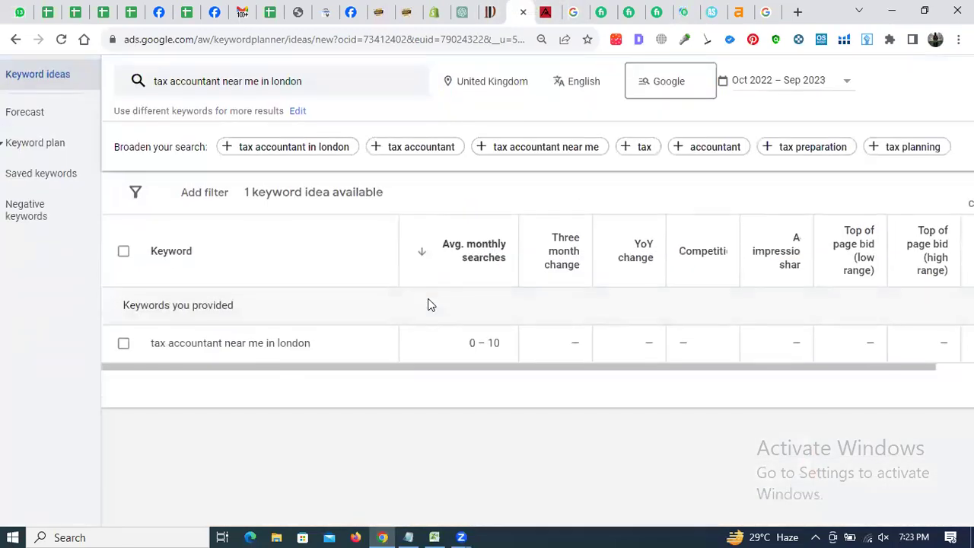
key("alt+Tab")
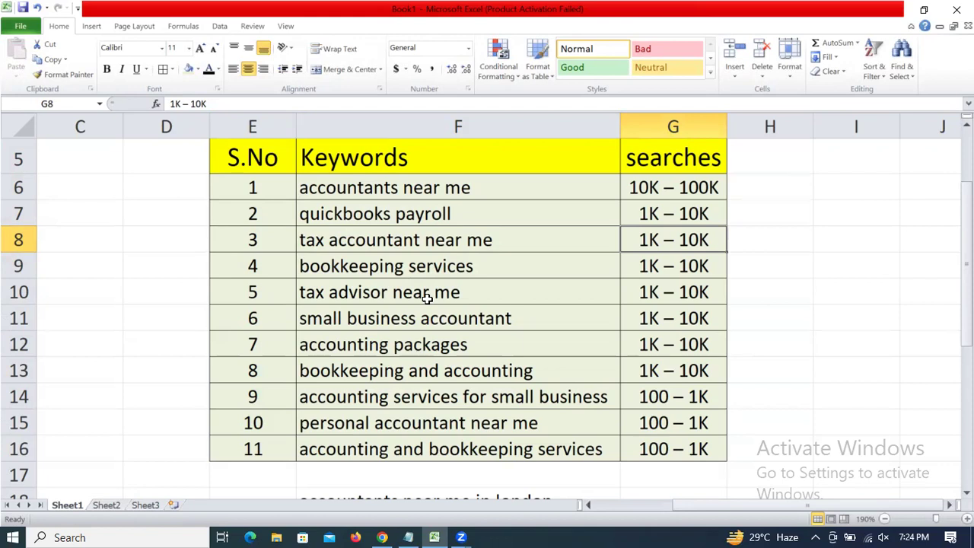
Examine the long-tail location keywords below the table by selecting the list in F18:F28.
key("Down")
key("Down")
key("Right")
key("Left")
key("Left")
key("ctrl+Down")
key("Down")
key("Down")
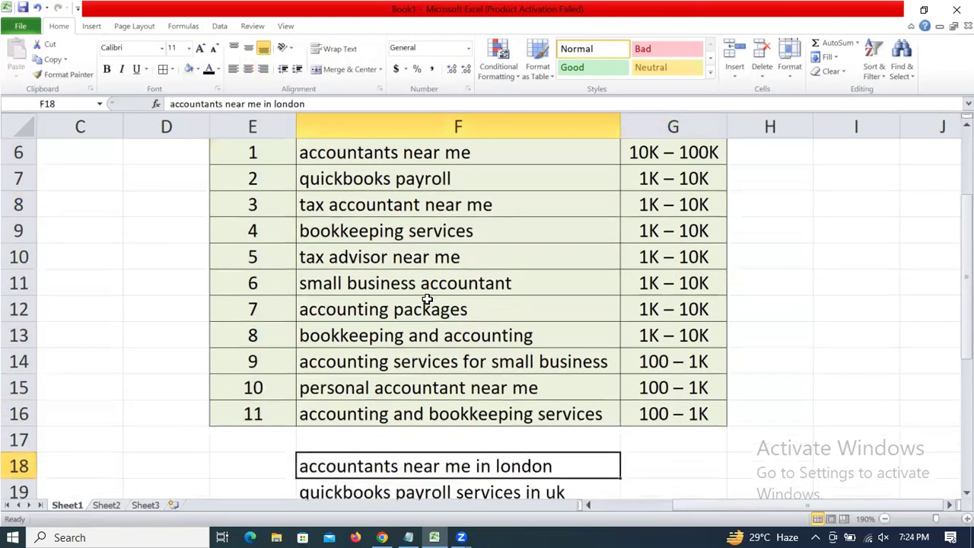
key("ctrl+shift+Down")
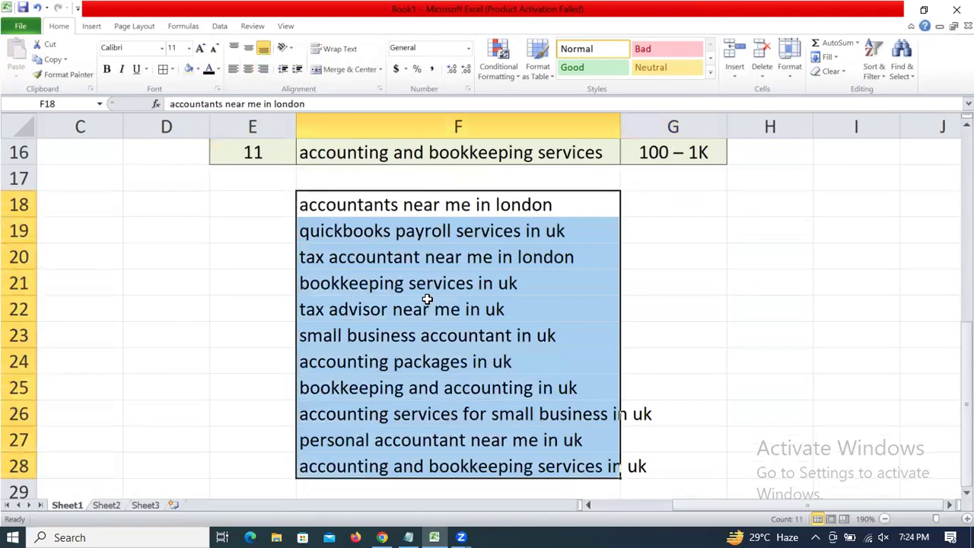
Rename the Sheet1 worksheet as accounting.
double_click(76, 504)
type("accounting")
key("Return")
Copy the whole keyword table E5:G16 on the accounting sheet, including its header row.
left_click(190, 356)
key("Right")
key("ctrl+Up")
key("ctrl+Up")
key("ctrl+Up")
key("ctrl+Down")
key("ctrl+shift+Down")
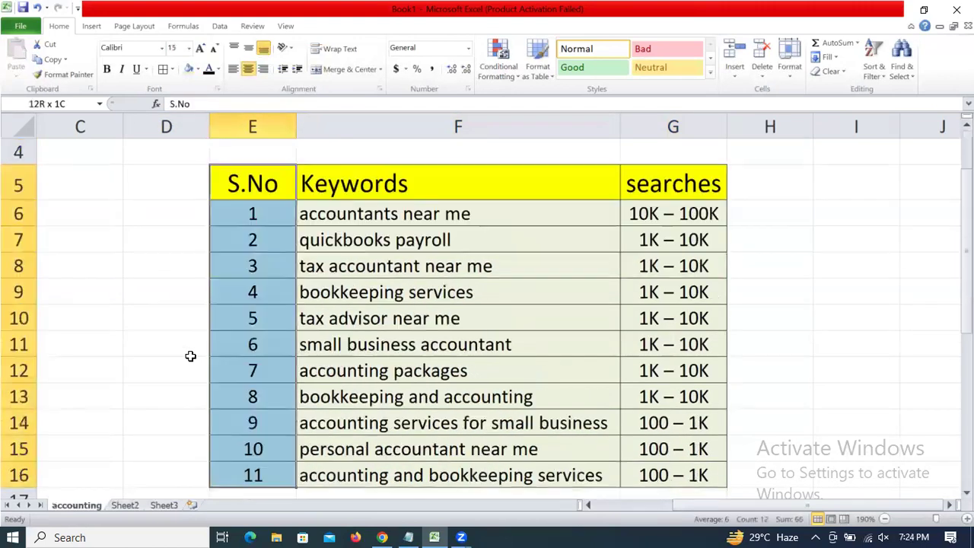
key("ctrl+shift+Right")
key("ctrl+c")
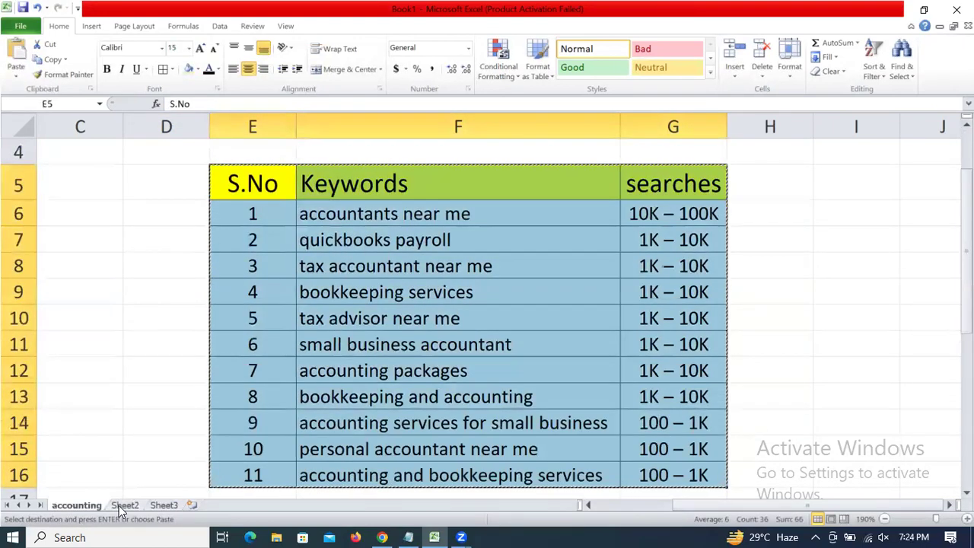
left_click(124, 505)
type("Leather")
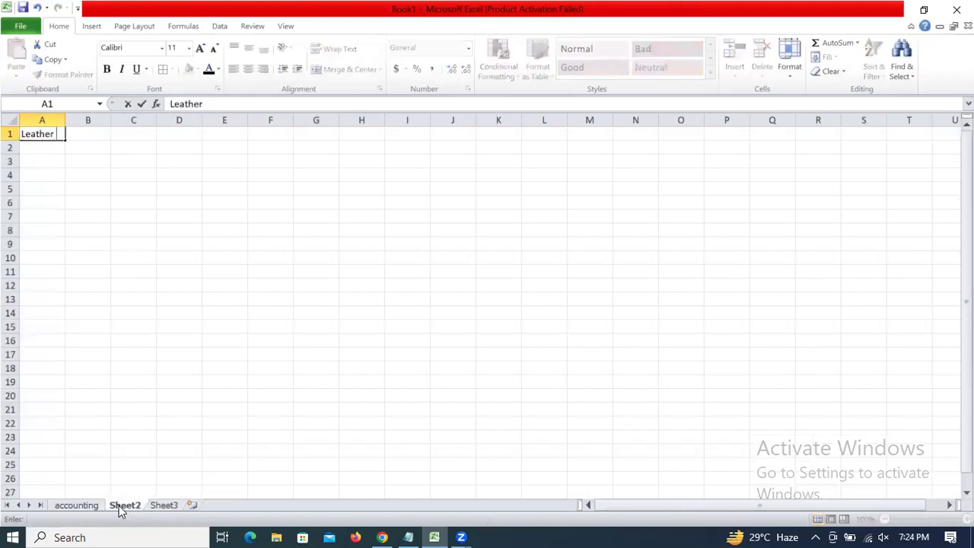
key("ctrl+Return")
Rename the Sheet2 worksheet as Leather Jackets.
double_click(120, 507)
type("Leather")
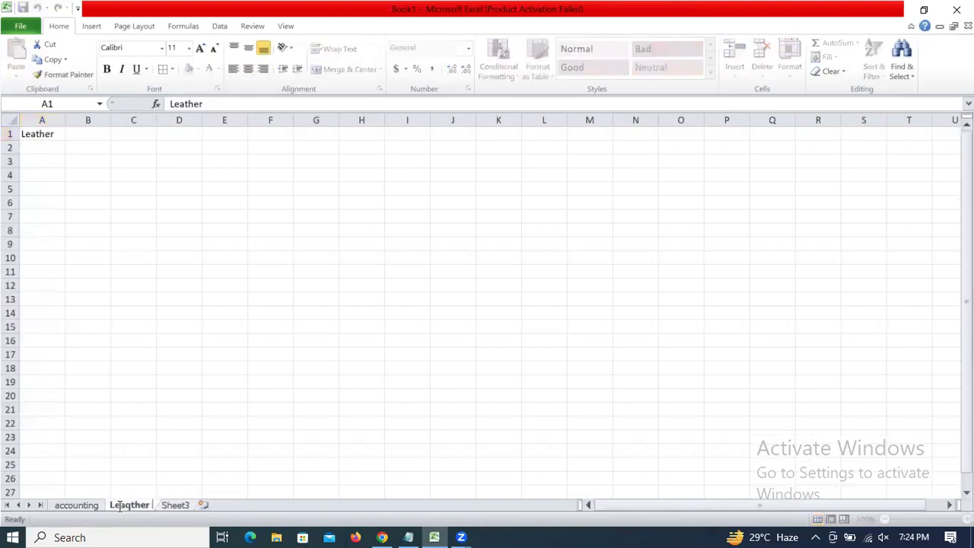
double_click(119, 506)
type("Leather")
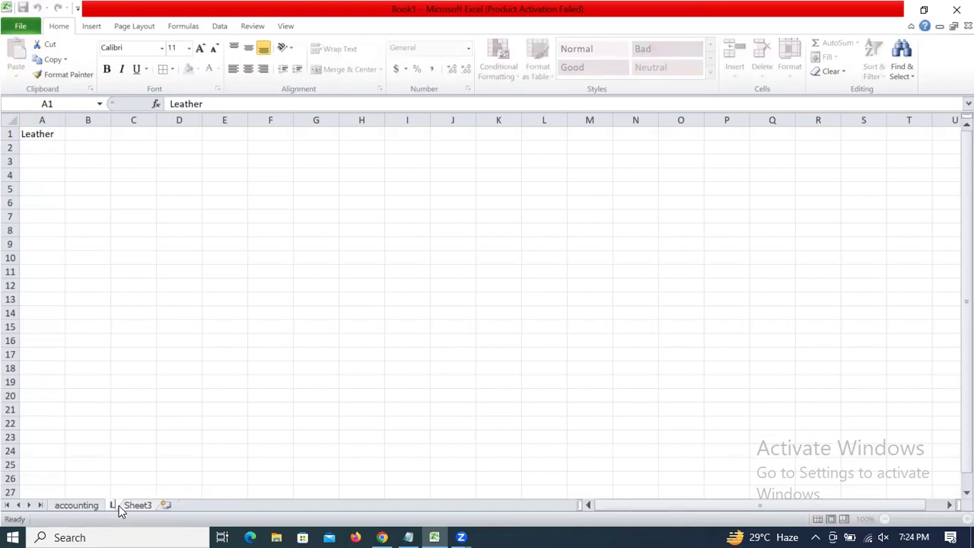
type(" Jackets")
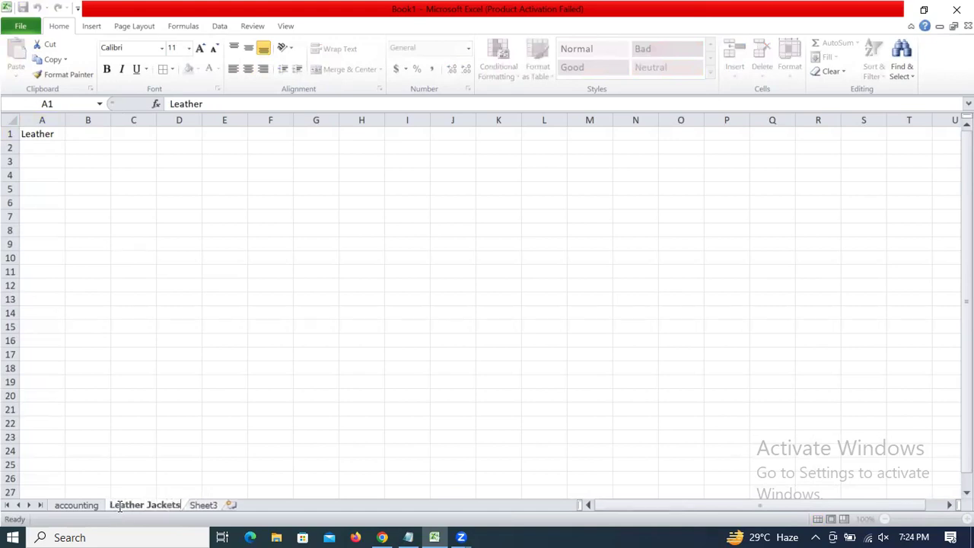
key("Return")
key("Tab")
key("Left")
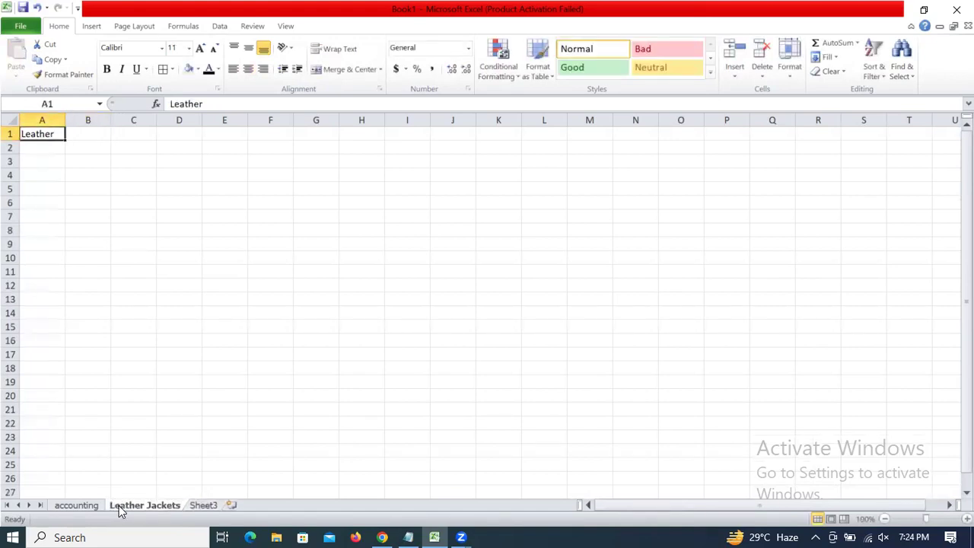
Copy the accounting keyword table into the Leather Jackets sheet at cell A1 and fit columns B and C to their contents.
left_click(80, 506)
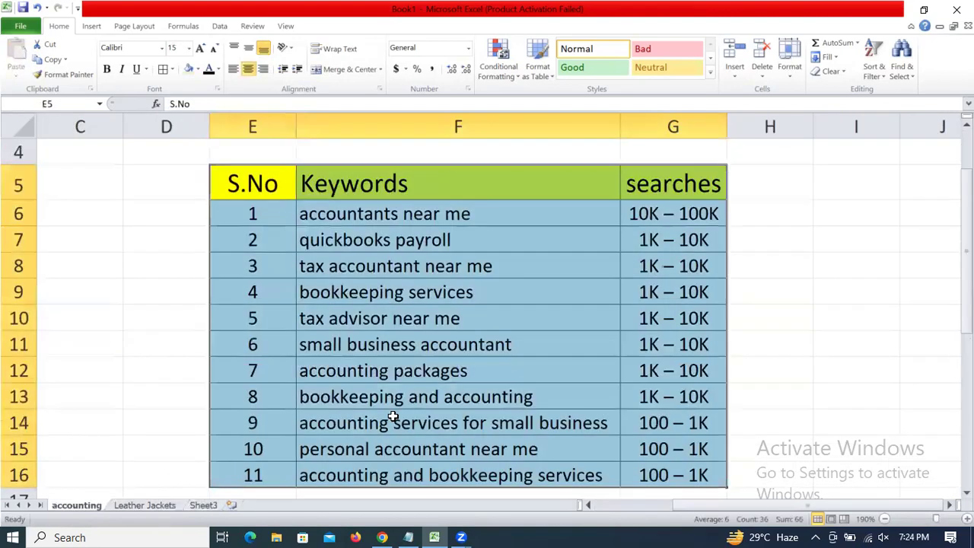
key("ctrl+c")
left_click(145, 505)
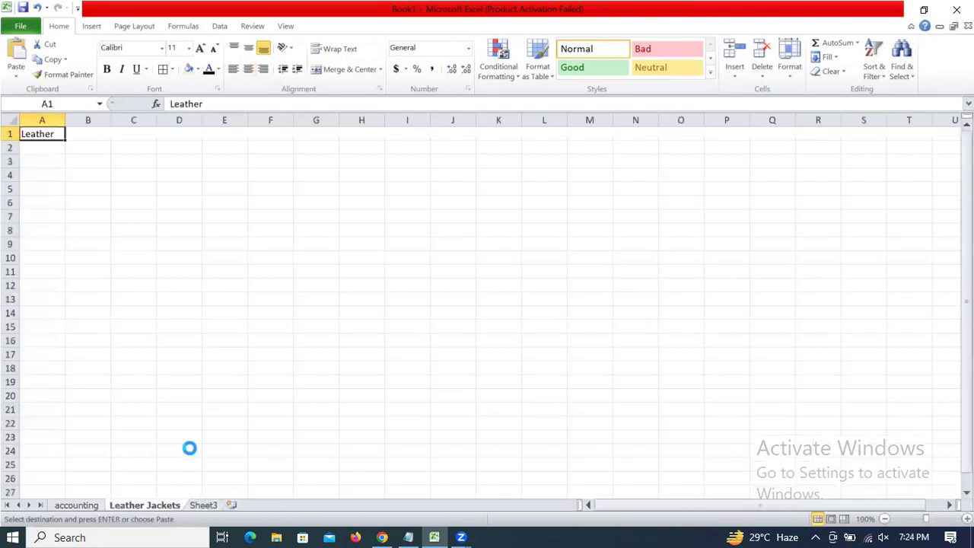
key("ctrl+v")
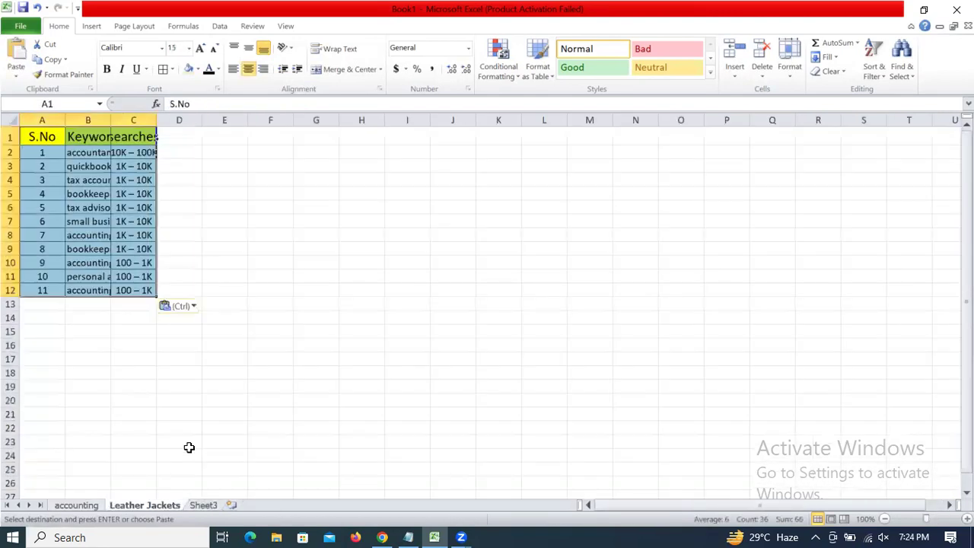
double_click(110, 120)
double_click(279, 120)
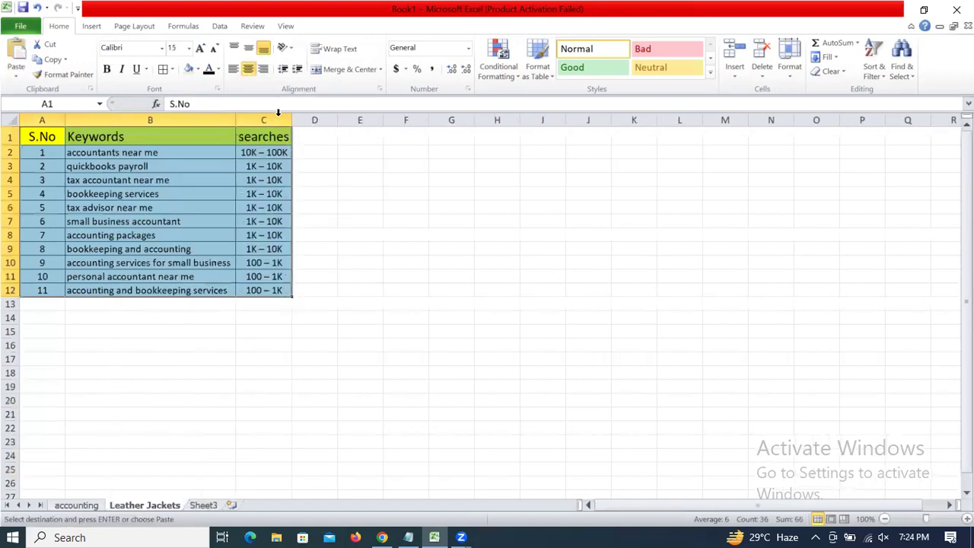
Clear the accounting keywords and search values from B2:C12 on the Leather Jackets sheet, keeping the headers and serial numbers.
left_click(161, 162)
key("Up")
key("ctrl+shift+Down")
key("ctrl+shift+Right")
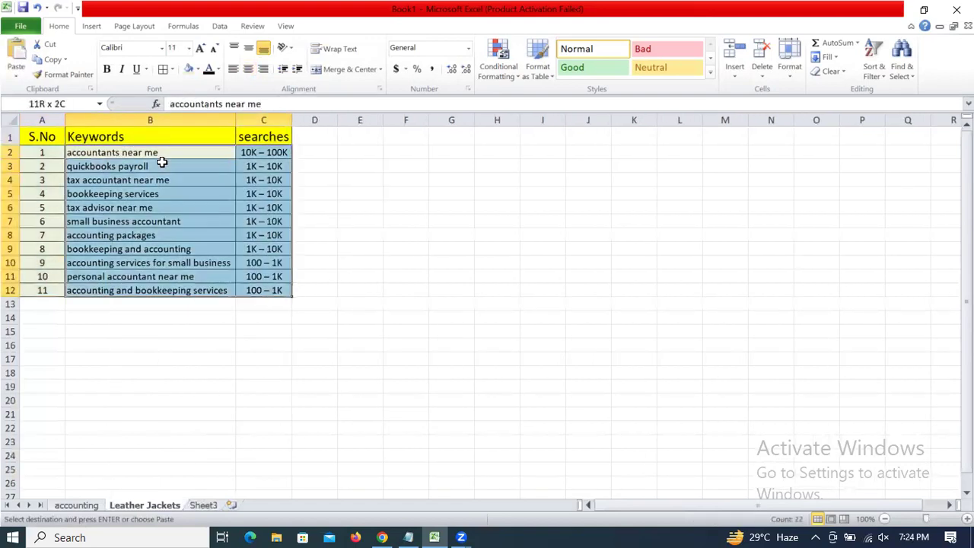
key("Delete")
key("Right")
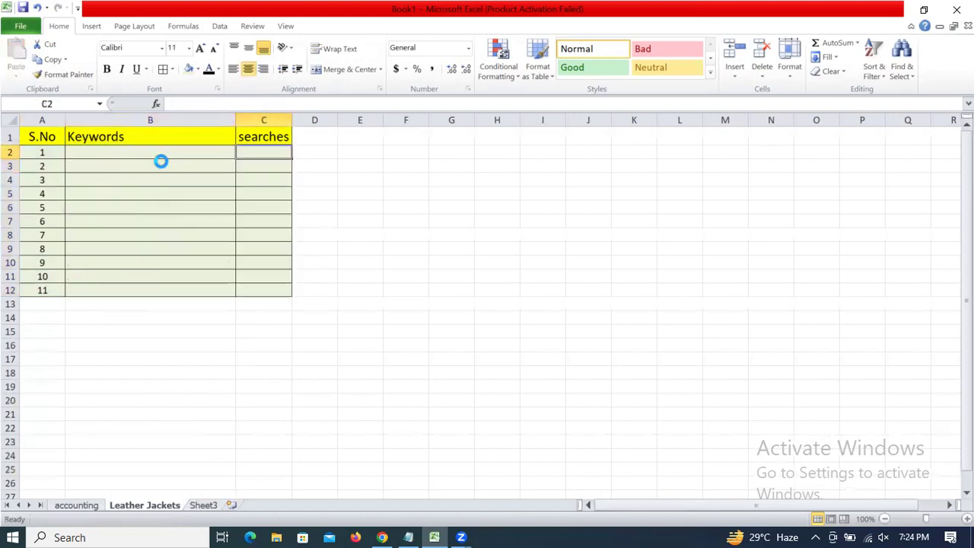
scroll(161, 162, "up", 8)
left_click(162, 162)
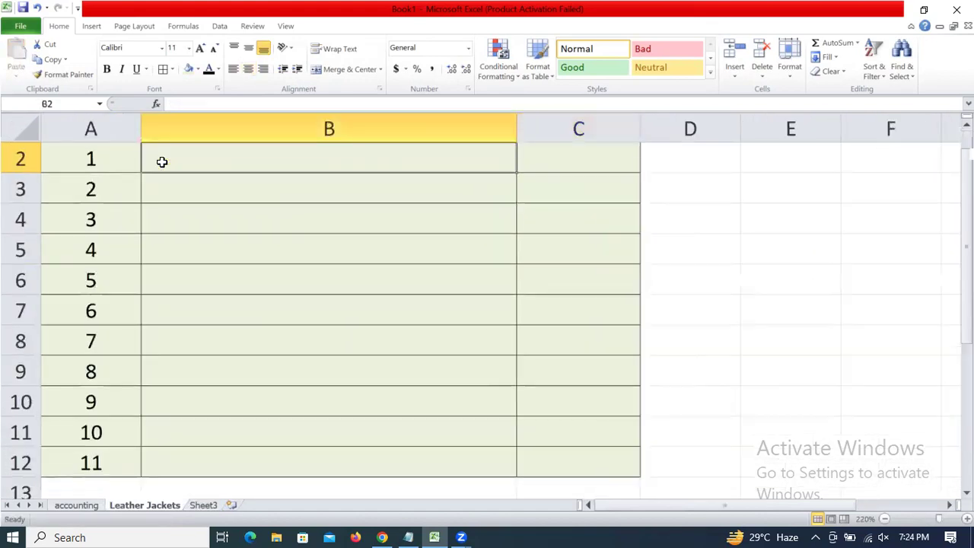
scroll(152, 275, "up", 1)
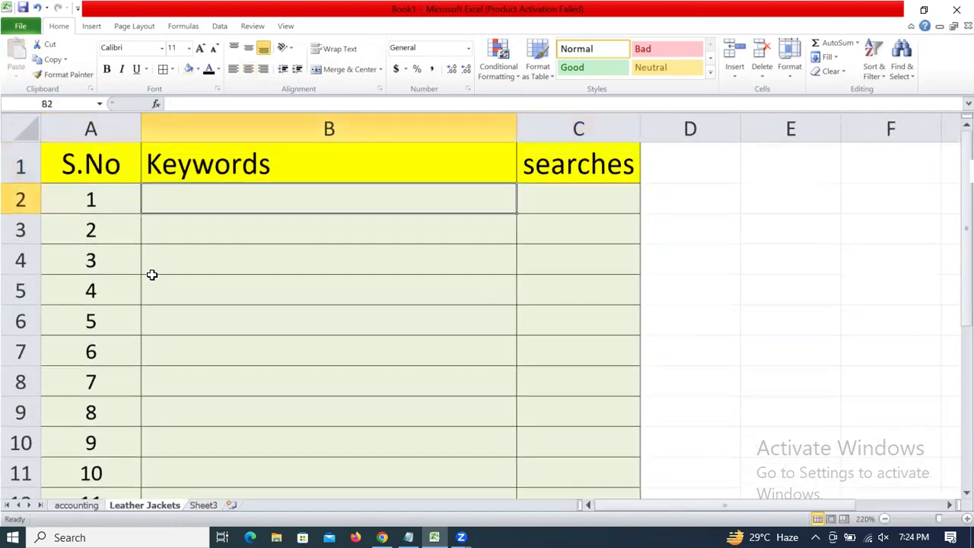
Switch to Keyword Planner in Chrome and replace the search term with "Leather jackets" to get its keyword ideas.
key("alt+Tab")
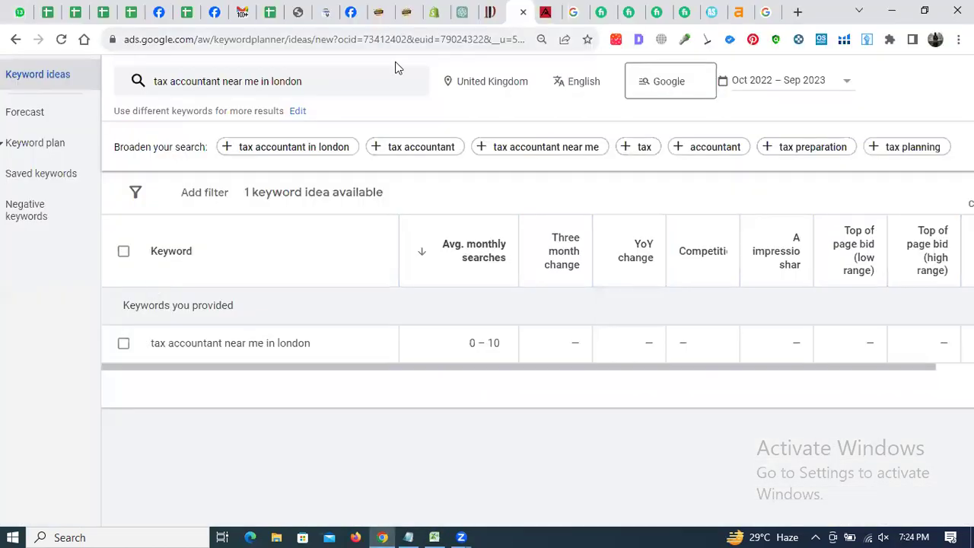
left_click(384, 82)
key("BackSpace")
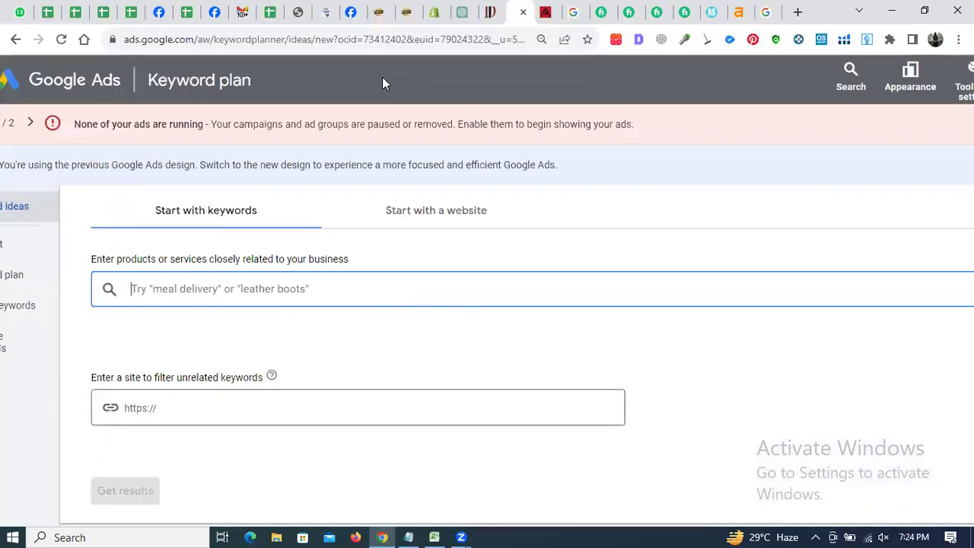
type("Leather ")
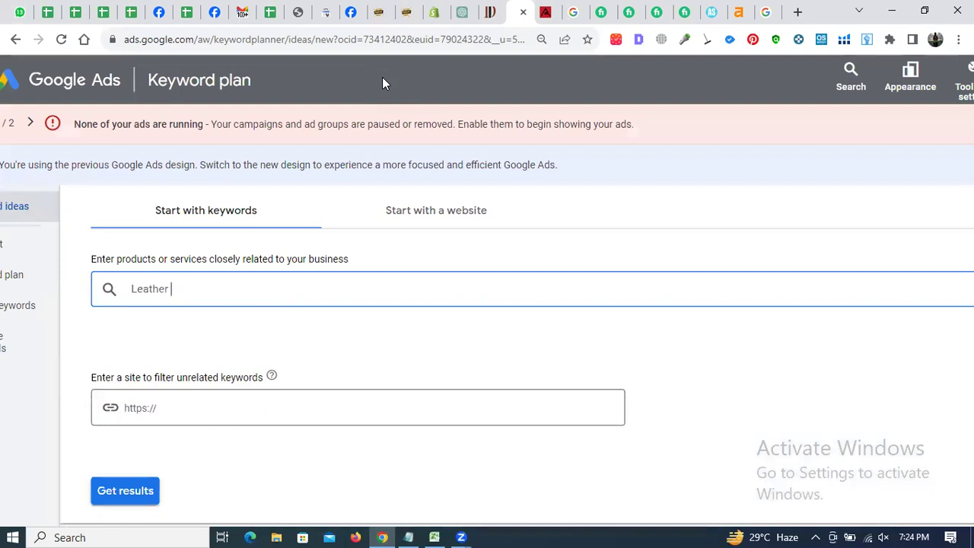
type("jackets")
key("Return")
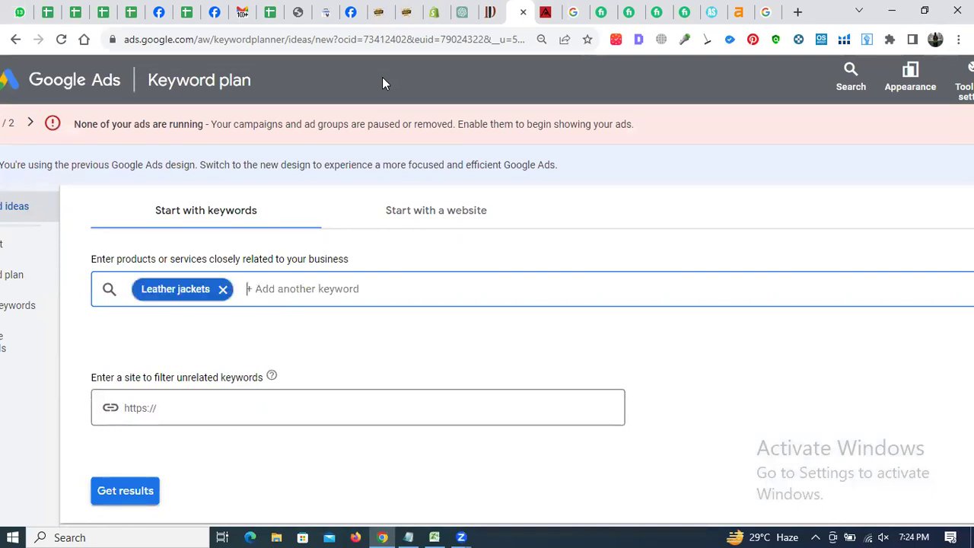
key("Return")
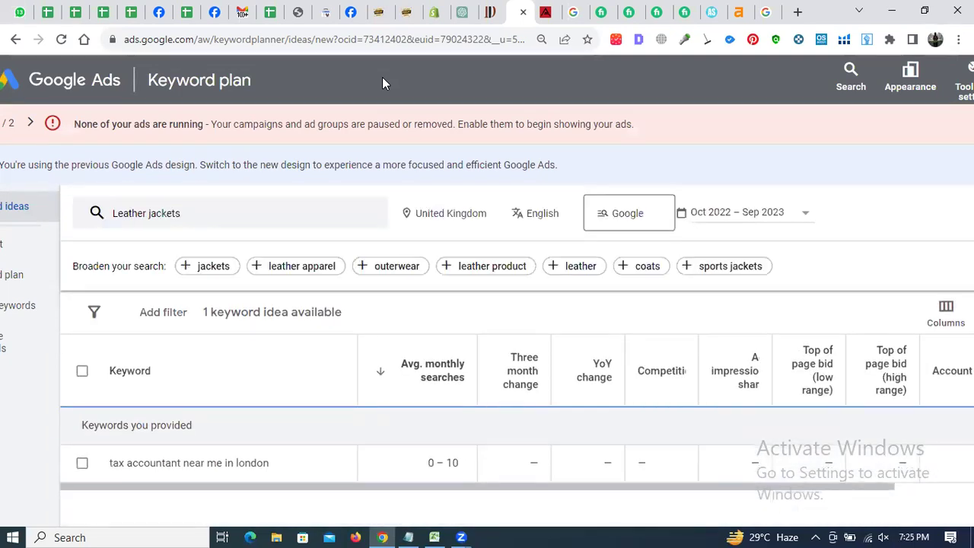
In the Excel workbook, rename Sheet3 as Amazon VA and return to the Leather Jackets sheet.
key("alt+Tab")
left_click(205, 505)
double_click(207, 506)
type("Amazon VA")
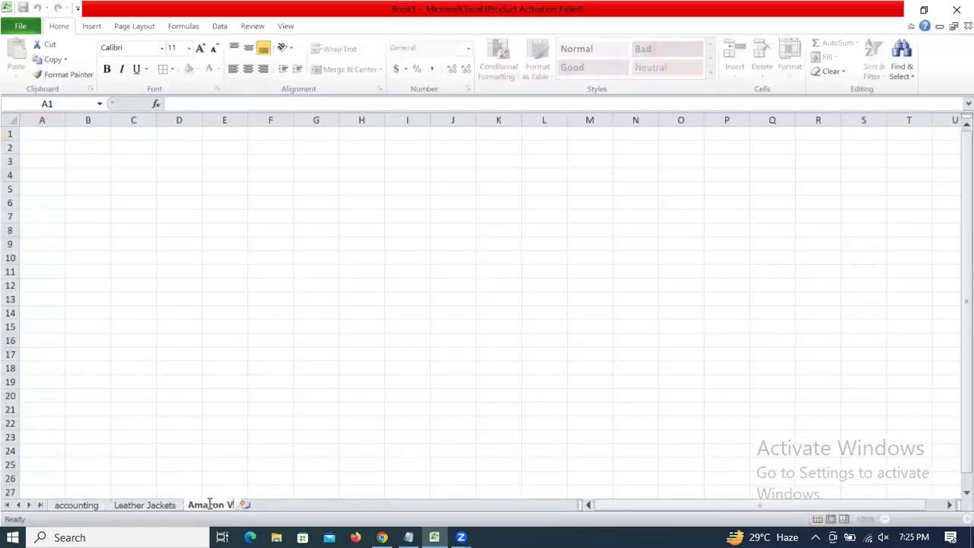
key("Return")
left_click(156, 509)
left_click(308, 268)
Switch to Keyword Planner and examine the Leather jackets keyword ideas, their average monthly searches, and the search's location and language settings.
key("alt+Tab")
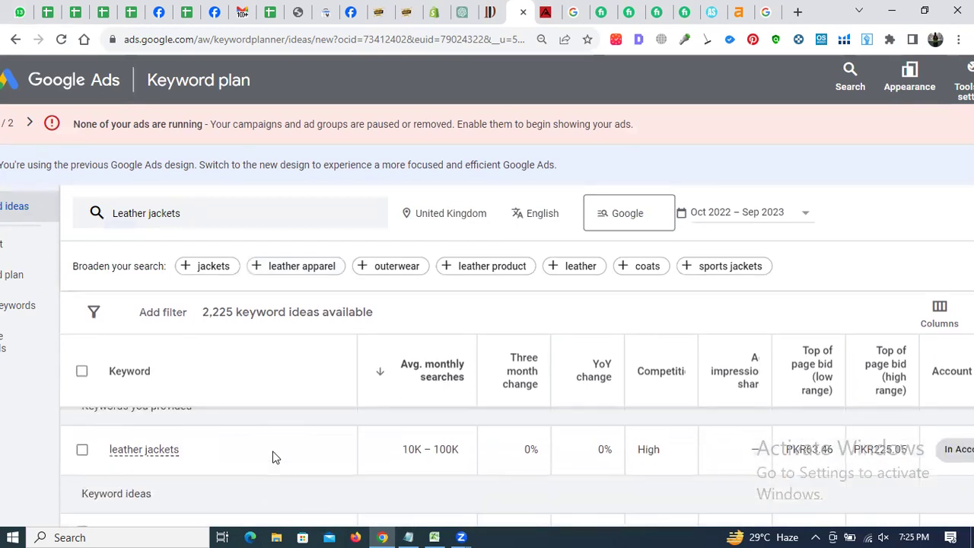
scroll(246, 476, "down", 1)
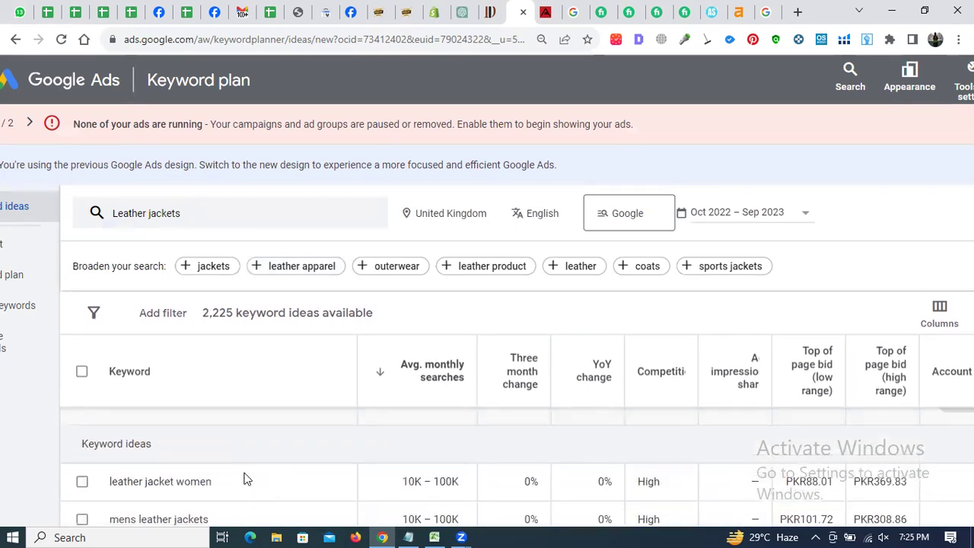
scroll(4, 411, "down", 3)
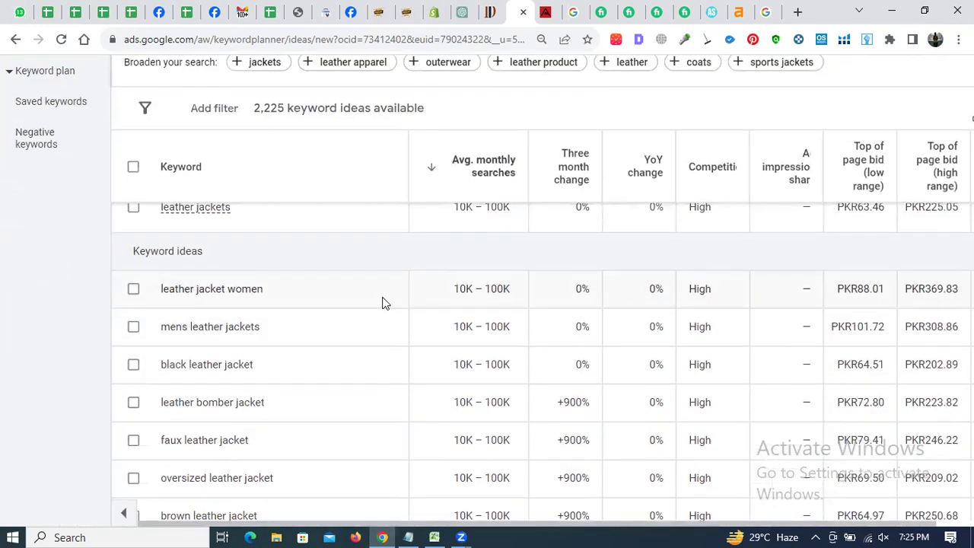
scroll(384, 302, "up", 1)
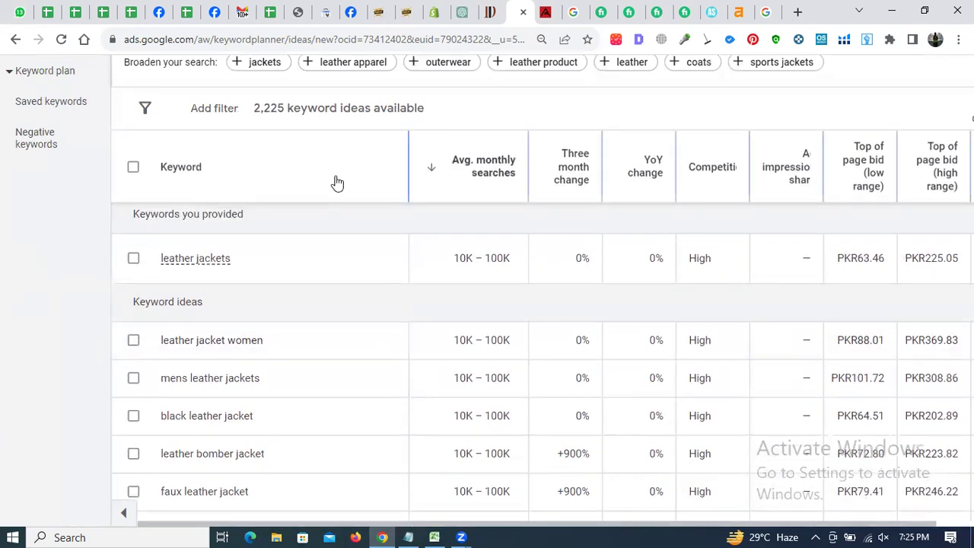
key("alt+Tab")
key("alt+Tab")
scroll(337, 182, "up", 3)
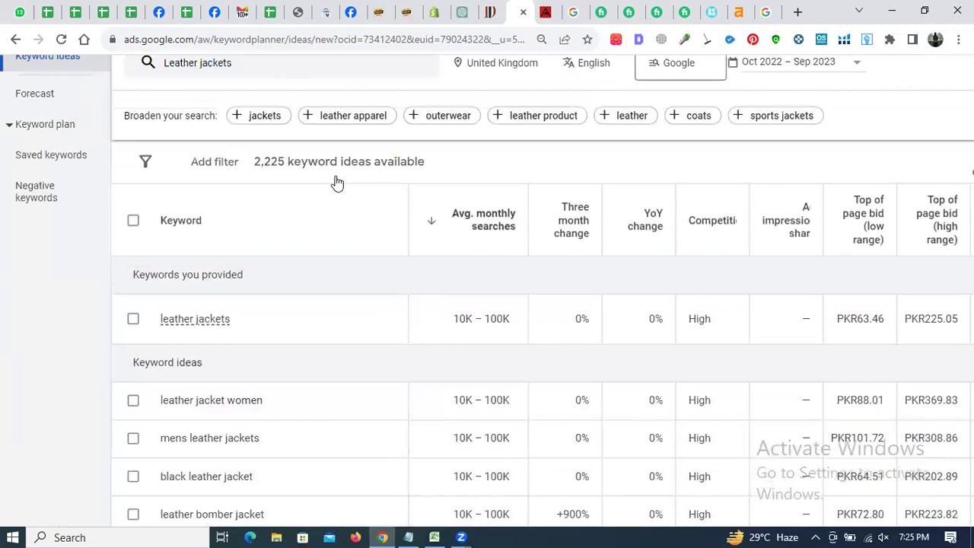
scroll(159, 148, "up", 6)
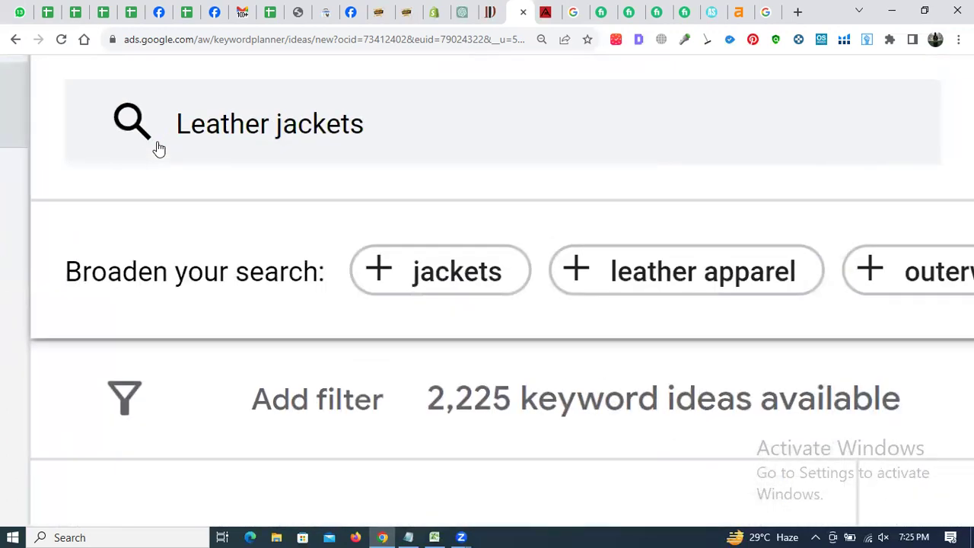
scroll(159, 149, "down", 4)
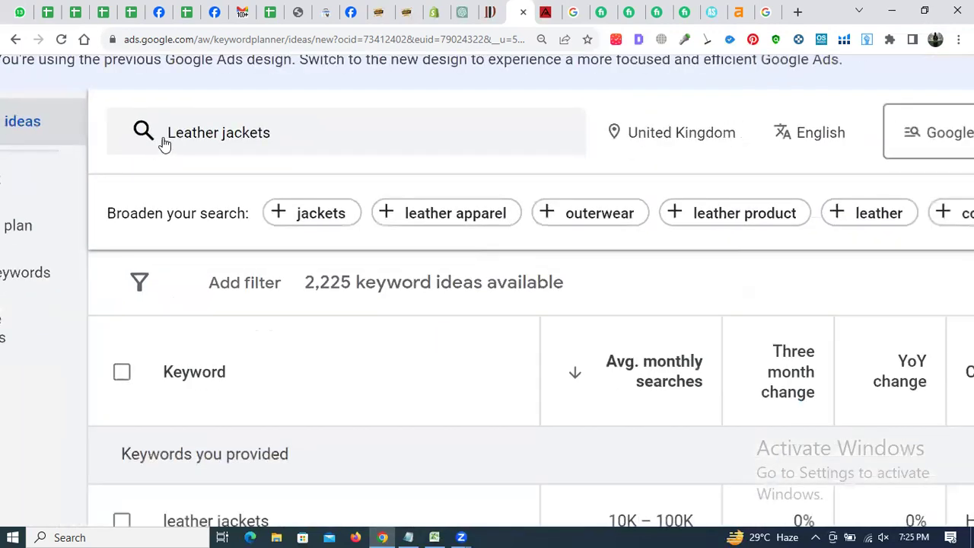
scroll(741, 152, "up", 3)
scroll(742, 152, "down", 5)
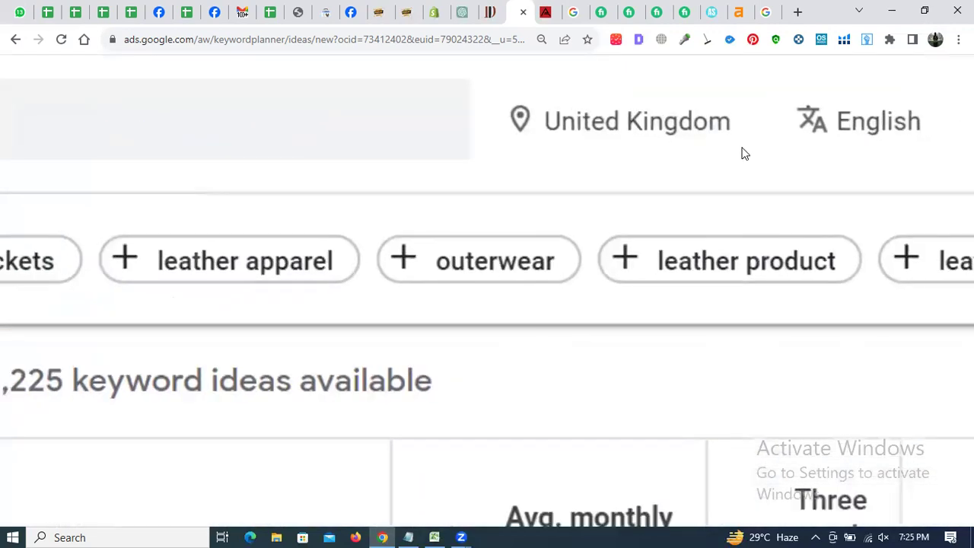
Examine the first Leather jackets keyword ideas in Keyword Planner and their average monthly searches.
scroll(520, 261, "down", 2)
scroll(379, 341, "up", 1)
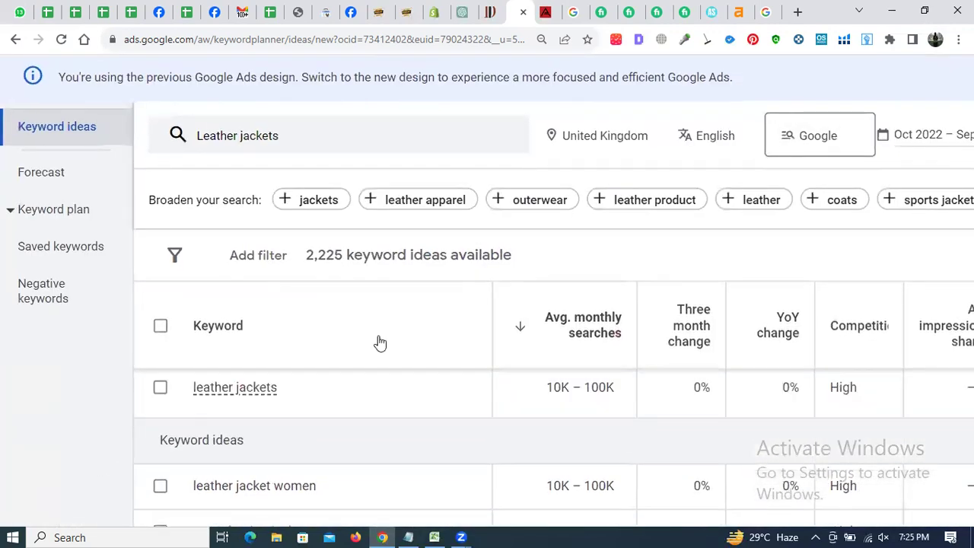
scroll(6, 462, "down", 3)
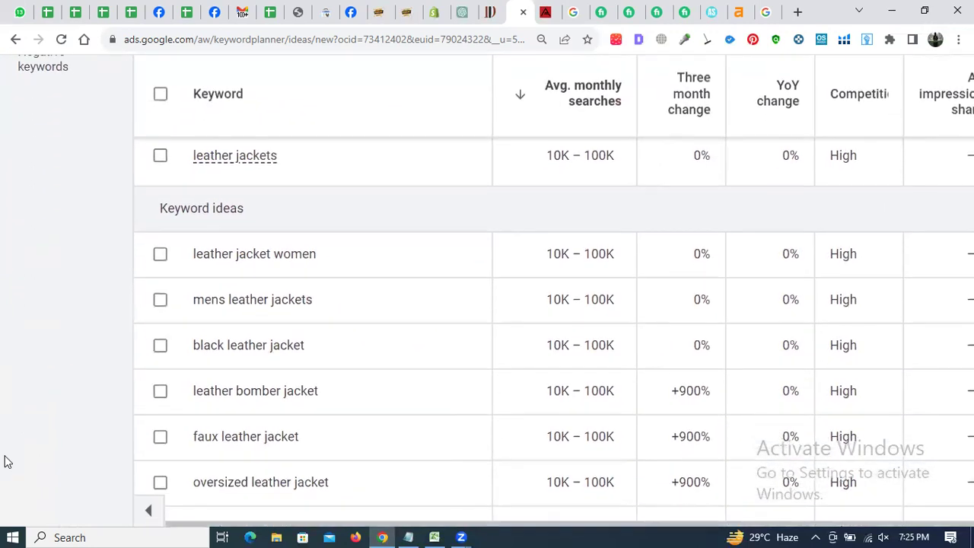
scroll(327, 430, "up", 1)
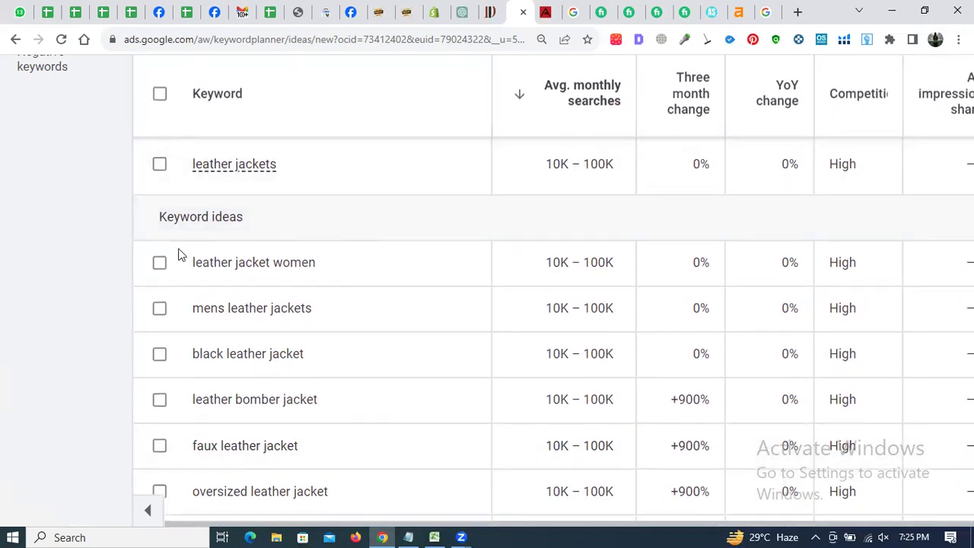
scroll(370, 319, "down", 3)
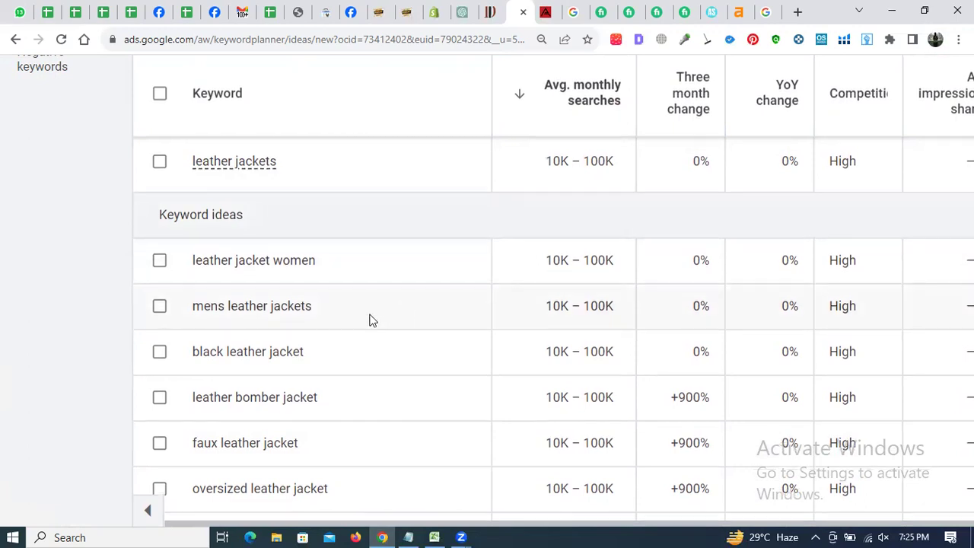
scroll(369, 320, "down", 1)
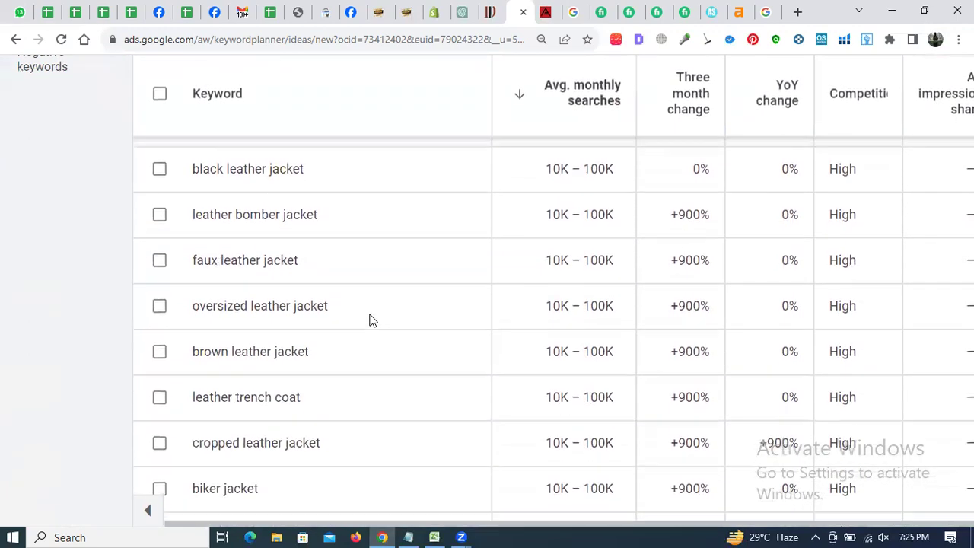
scroll(369, 319, "down", 5)
scroll(370, 319, "down", 4)
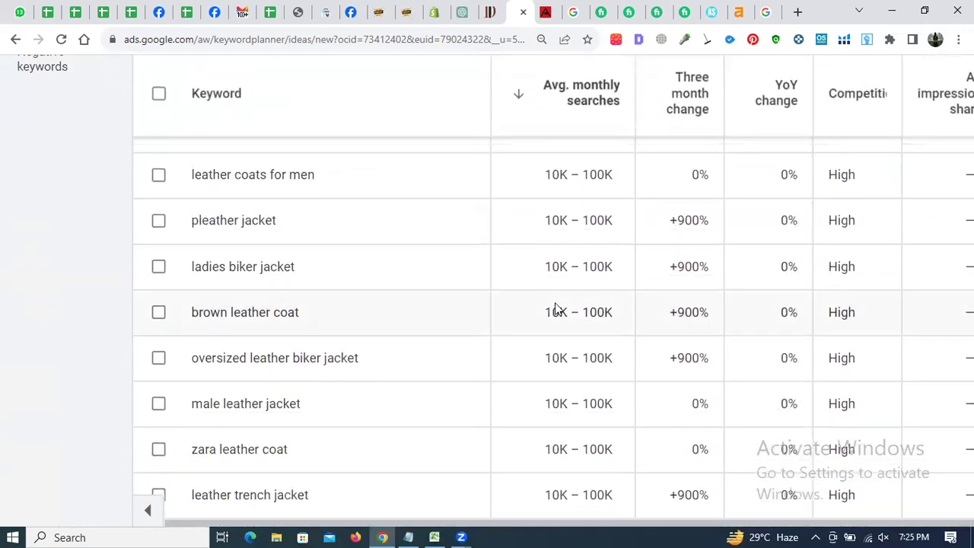
scroll(559, 307, "up", 15)
scroll(556, 304, "down", 2)
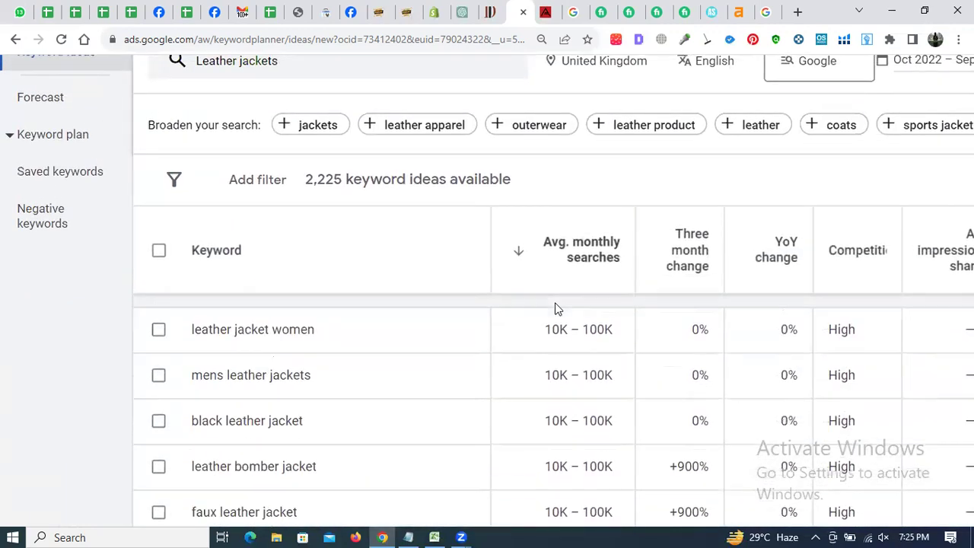
key("ctrl+plus")
key("ctrl+plus")
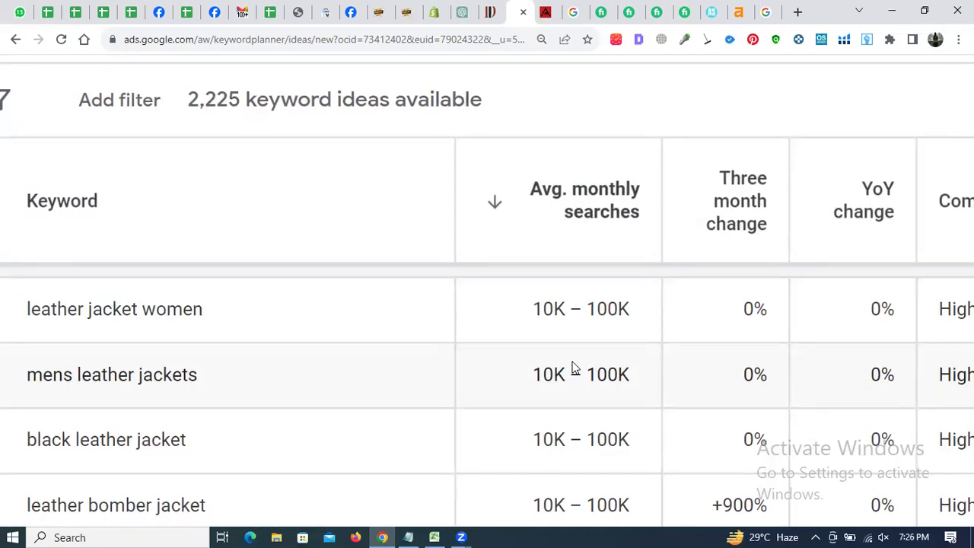
scroll(393, 279, "down", 2)
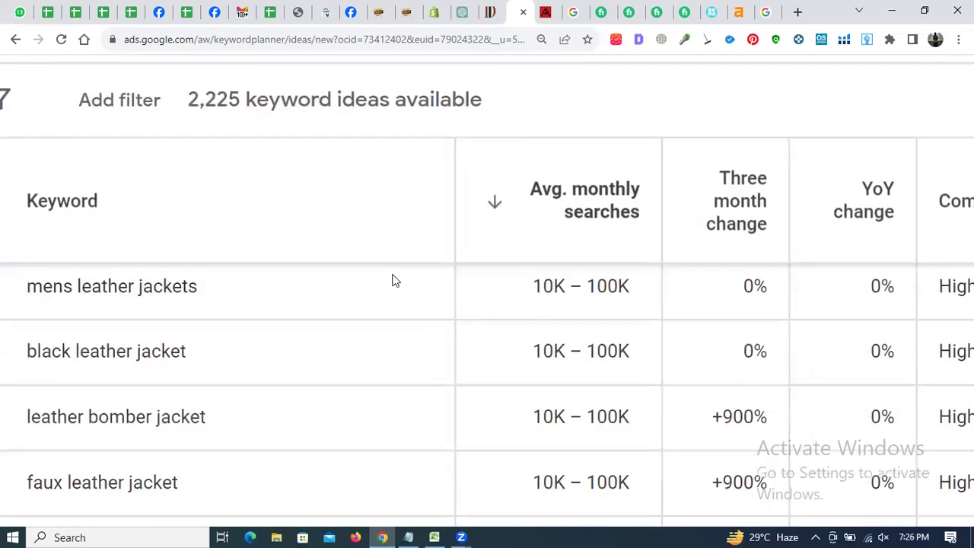
scroll(394, 281, "down", 1)
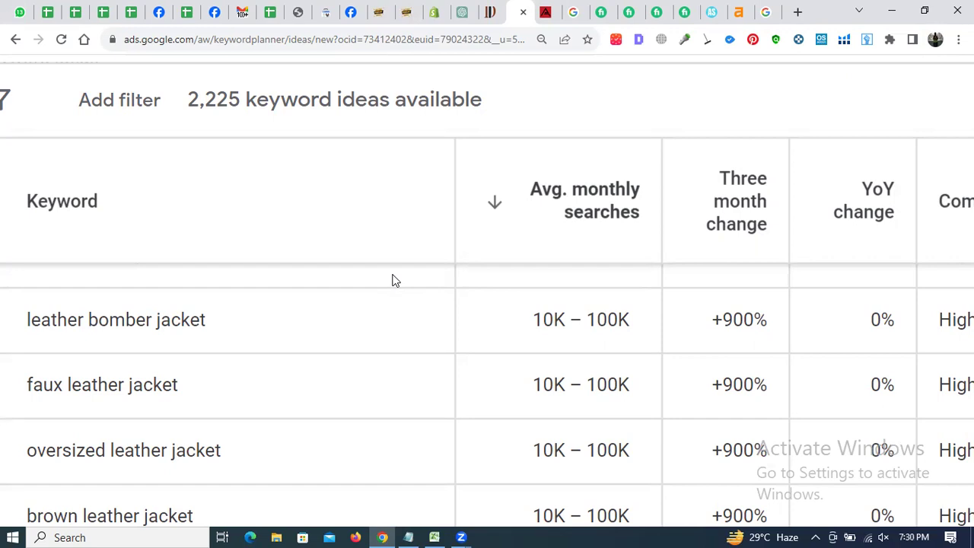
Look through the lower-volume Leather jackets keyword ideas, going past the 1K – 10K average monthly searches range.
key("ctrl+minus")
key("ctrl+minus")
key("ctrl+minus")
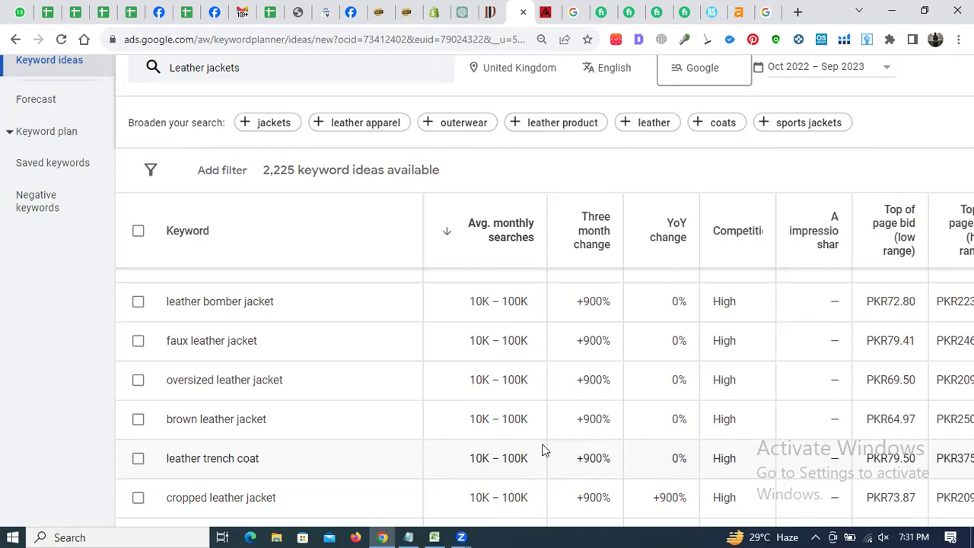
scroll(542, 443, "down", 10)
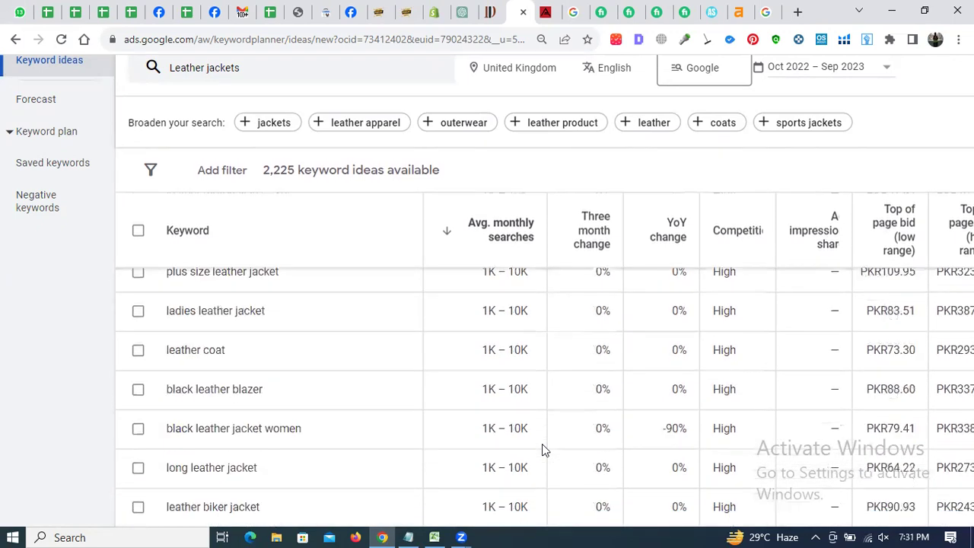
scroll(541, 444, "up", 6, "ctrl")
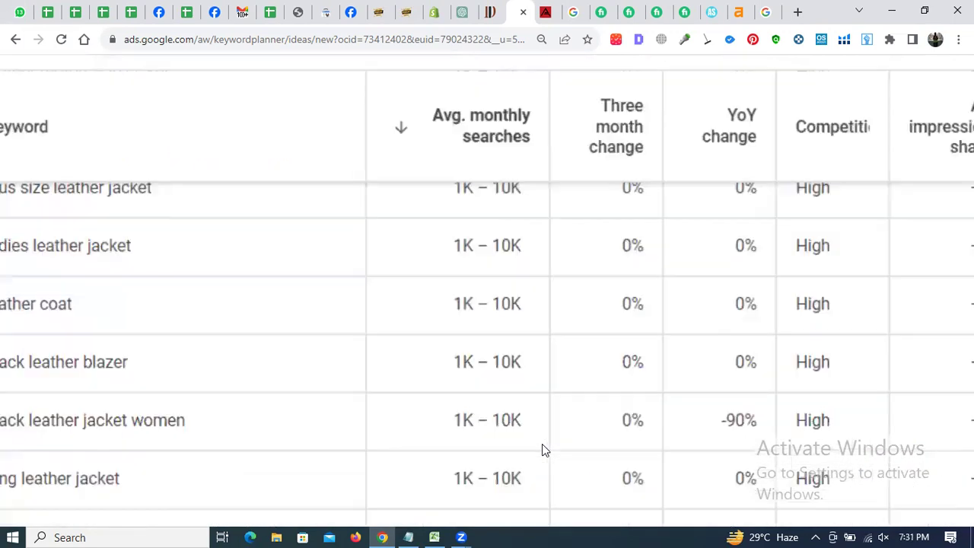
scroll(542, 443, "down", 6, "ctrl")
scroll(542, 443, "down", 6)
scroll(542, 445, "down", 10)
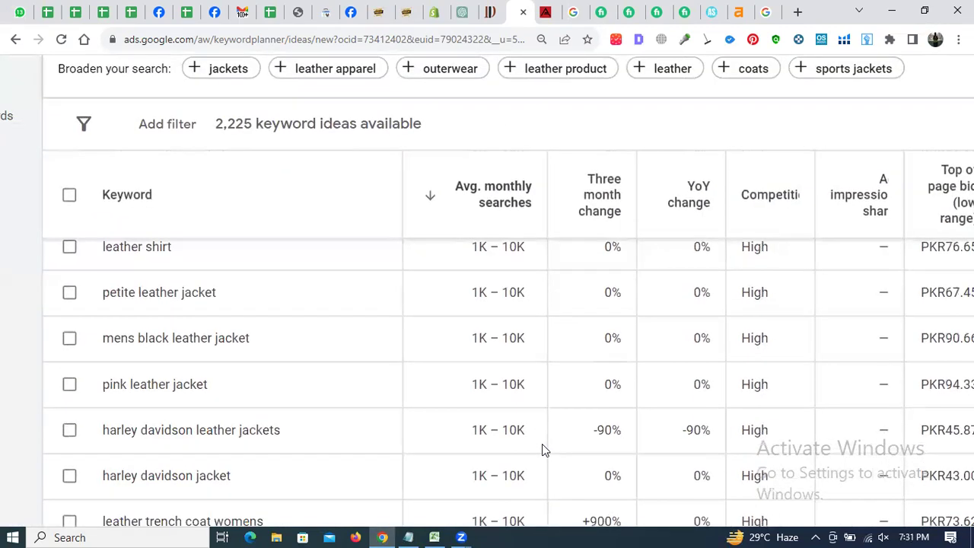
scroll(542, 445, "down", 15)
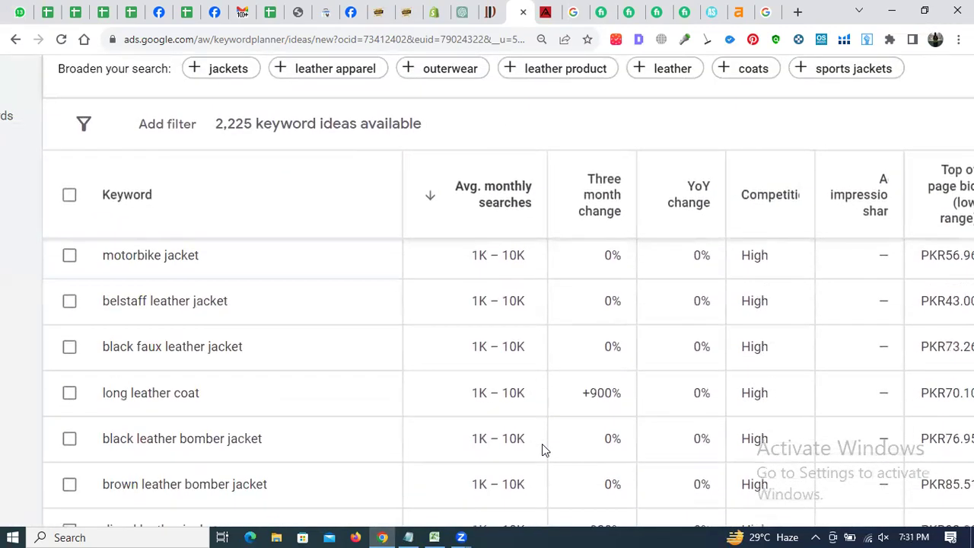
scroll(542, 448, "down", 15)
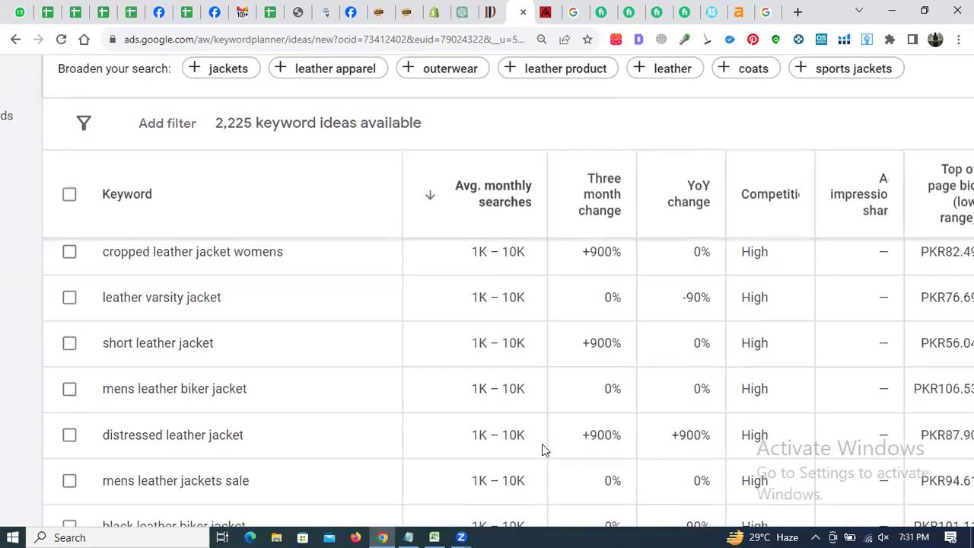
scroll(542, 449, "down", 15)
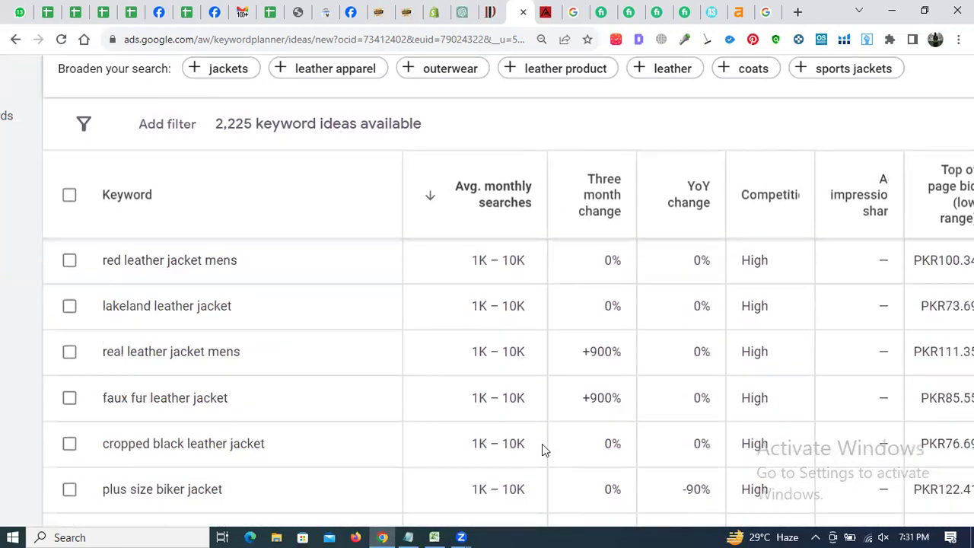
scroll(541, 450, "down", 12)
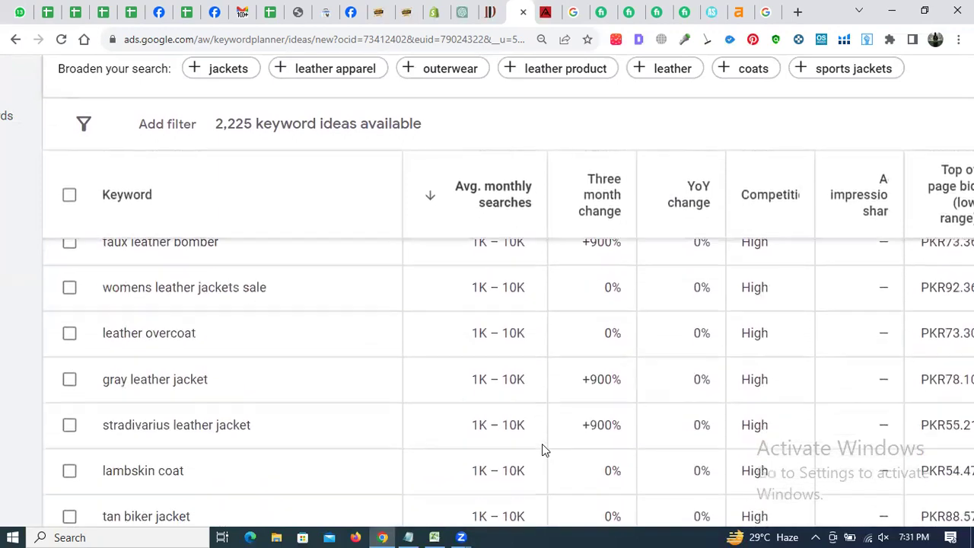
scroll(542, 450, "down", 4)
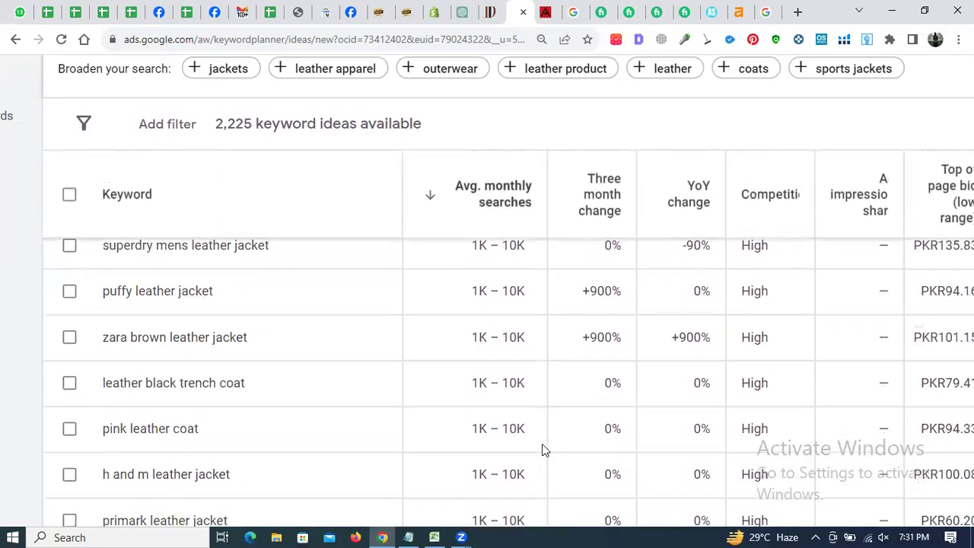
scroll(541, 450, "down", 15)
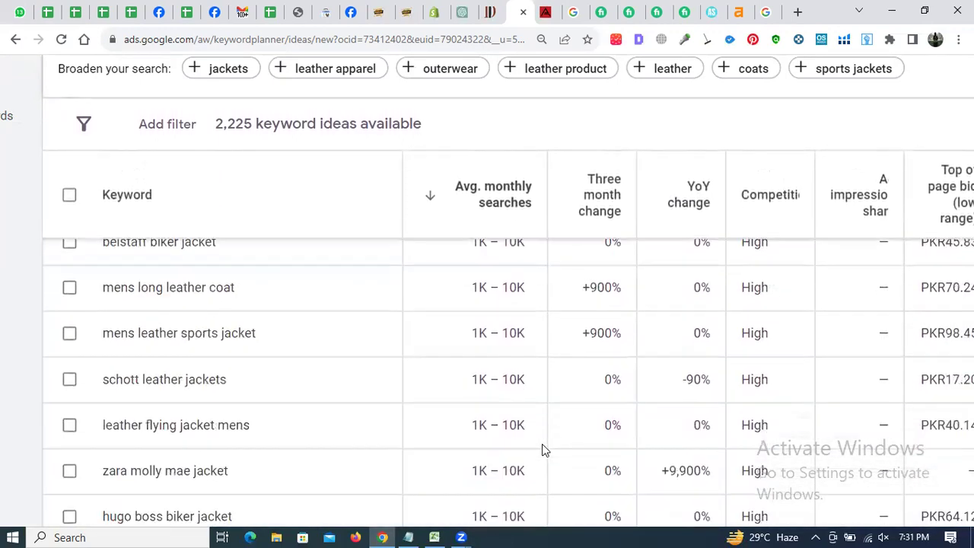
scroll(541, 450, "down", 15)
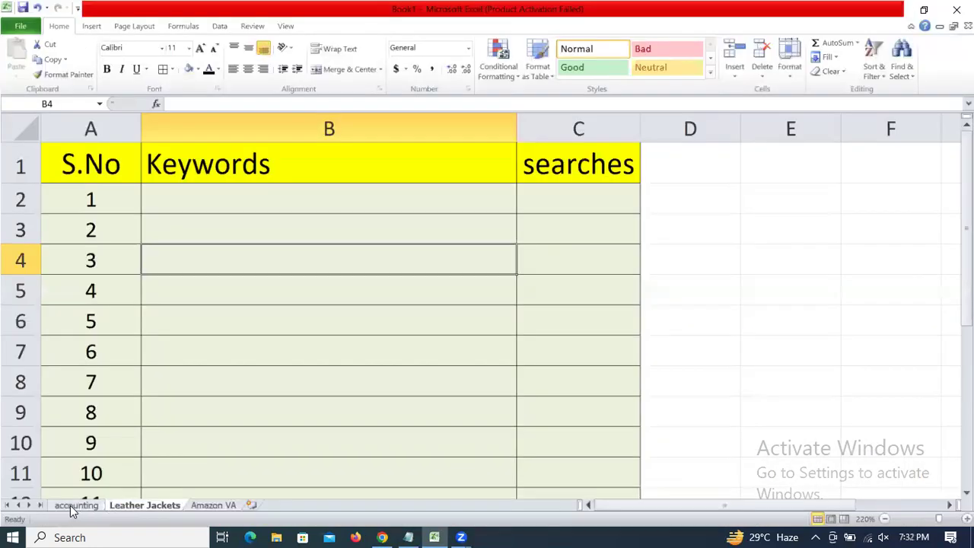
Compare the accounting sheet's keyword table with the Leather Jackets sheet in Excel, and switch back to Keyword Planner in Chrome.
left_click(76, 505)
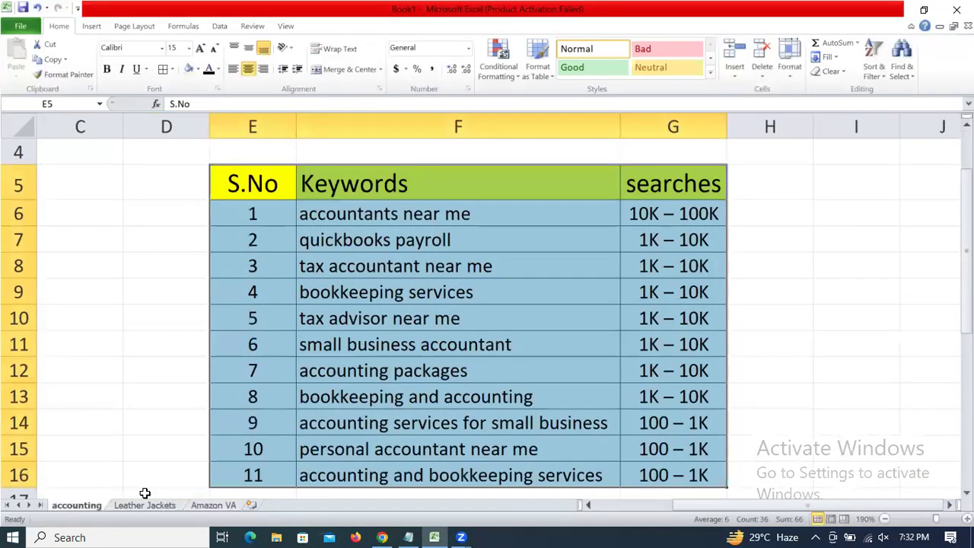
left_click(137, 505)
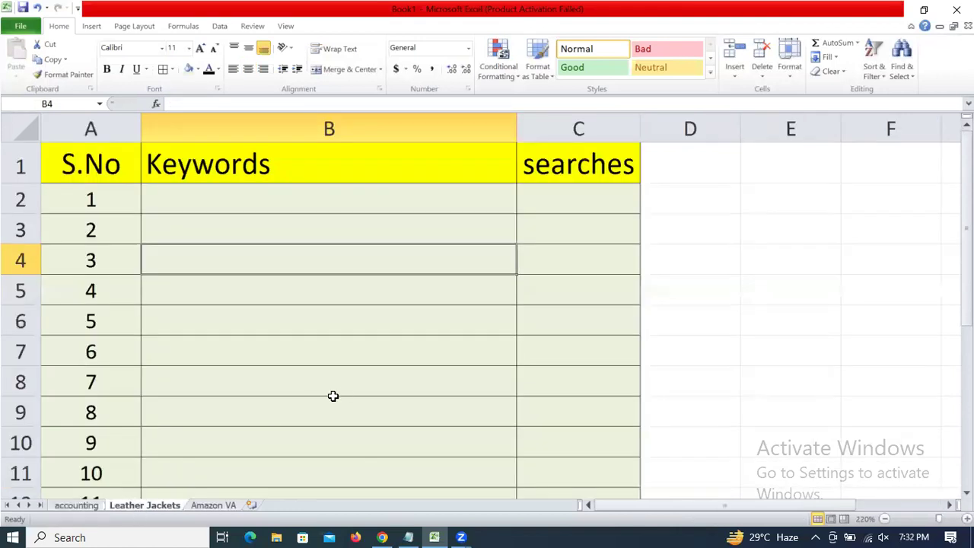
key("alt+Tab")
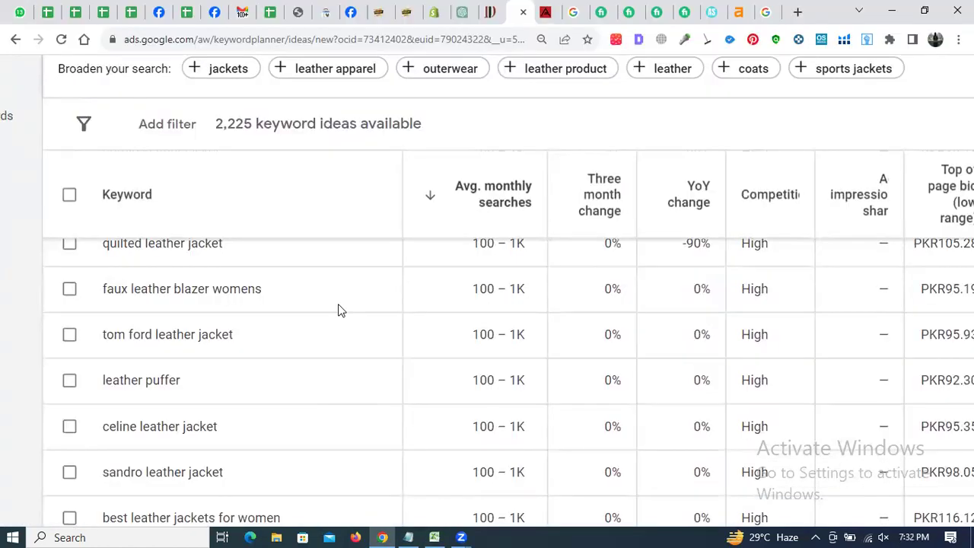
Go back to the start of the Leather jackets results and review the provided keyword and its first keyword ideas.
scroll(266, 355, "up", 10)
scroll(264, 349, "up", 10)
scroll(263, 352, "up", 10)
scroll(267, 354, "up", 10)
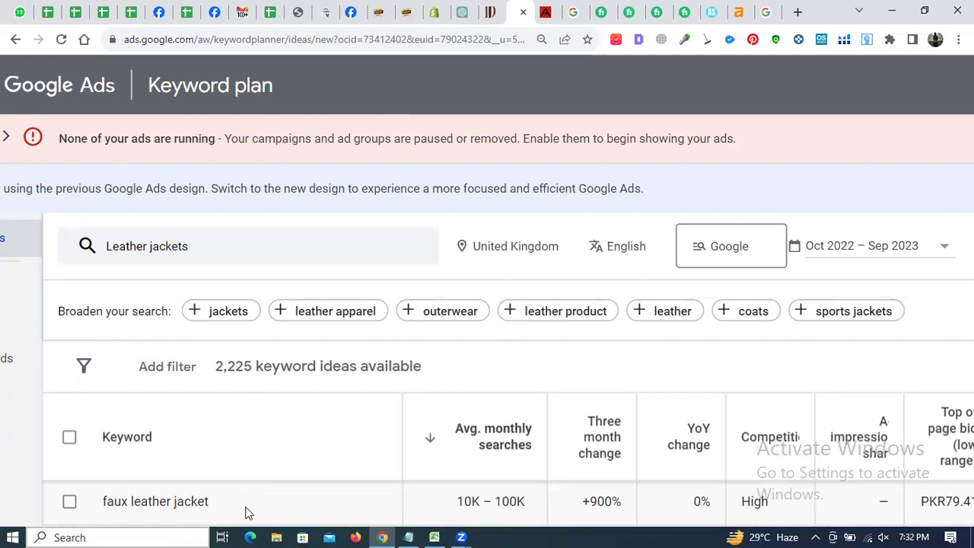
key("ctrl+minus")
key("ctrl+minus")
key("ctrl+minus")
key("ctrl+minus")
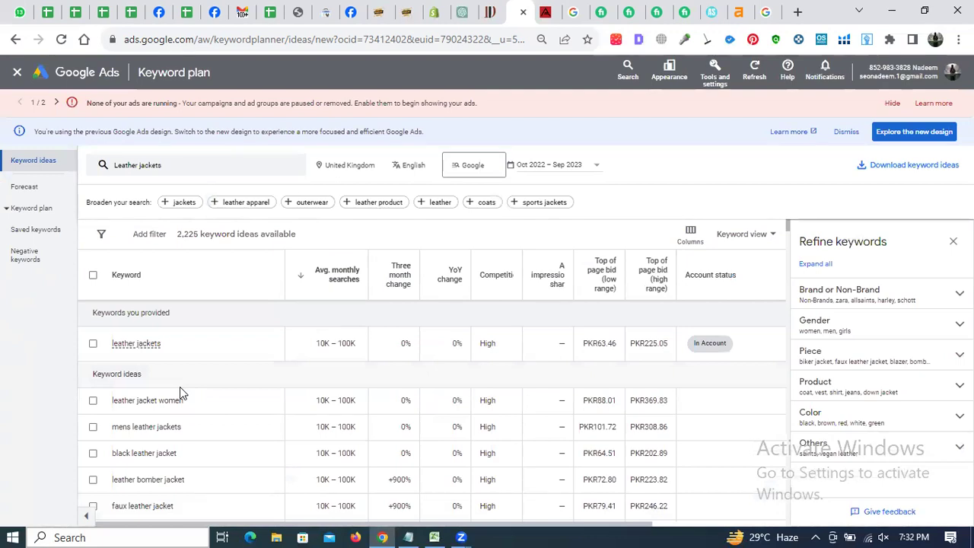
scroll(179, 387, "down", 2)
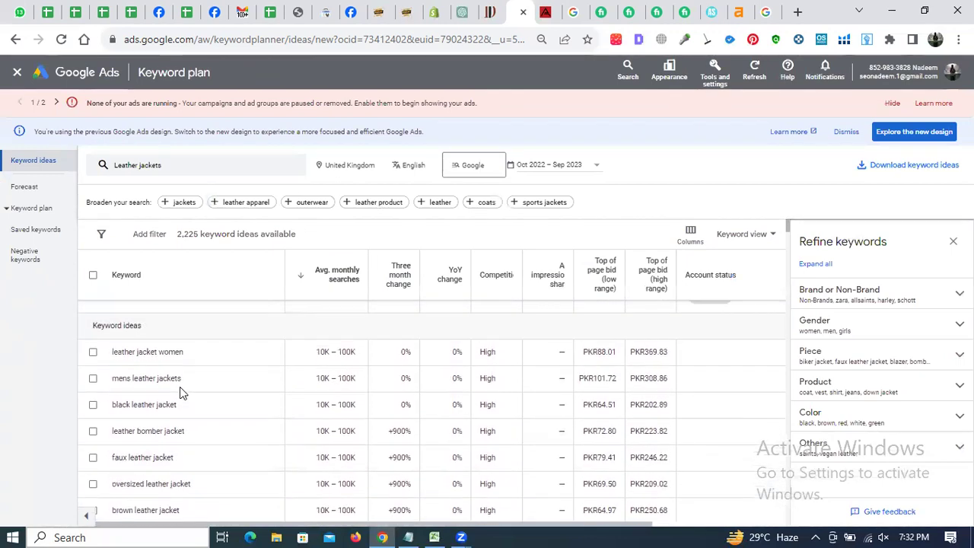
key("ctrl+0")
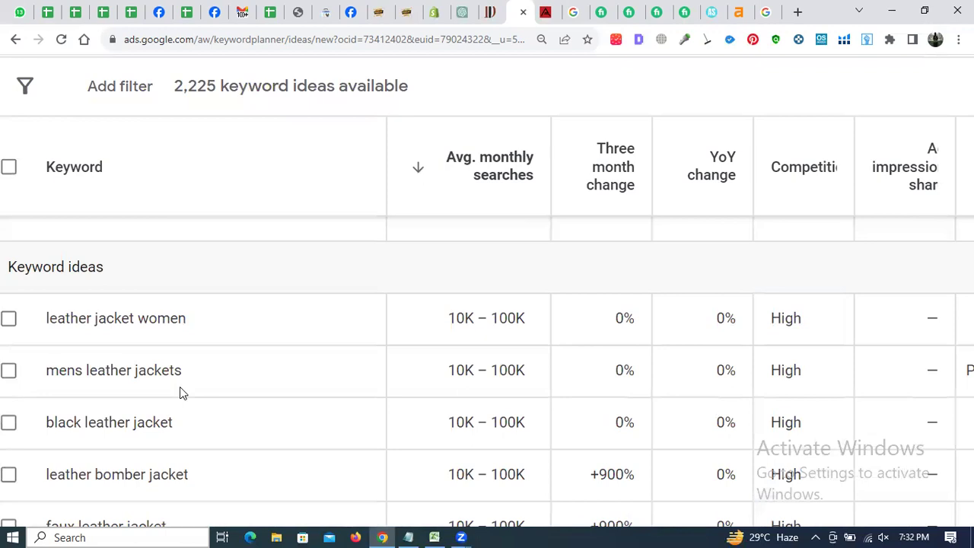
key("ctrl+minus")
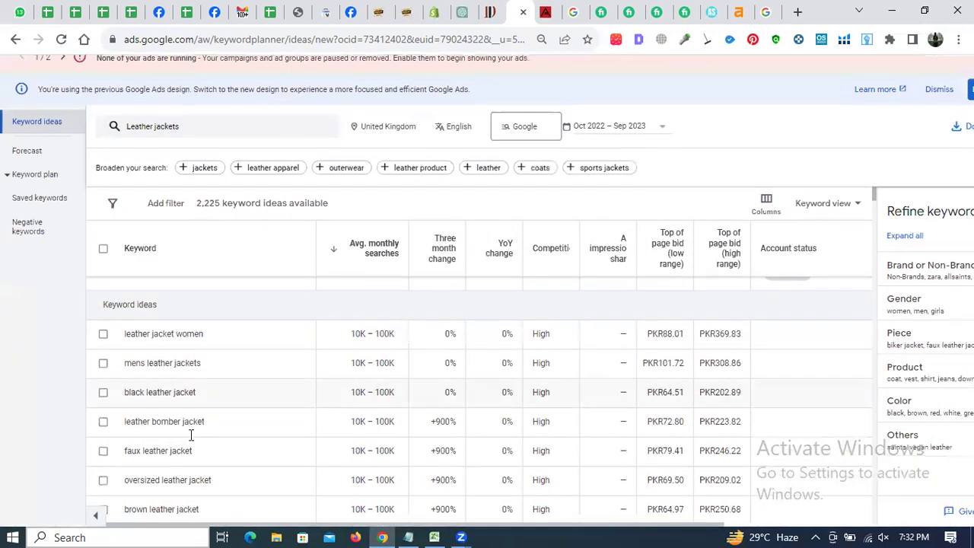
Read through the Leather jackets ideas from the 10K – 100K range into the 1K – 10K range of average monthly searches.
scroll(228, 432, "down", 4)
scroll(228, 433, "down", 5)
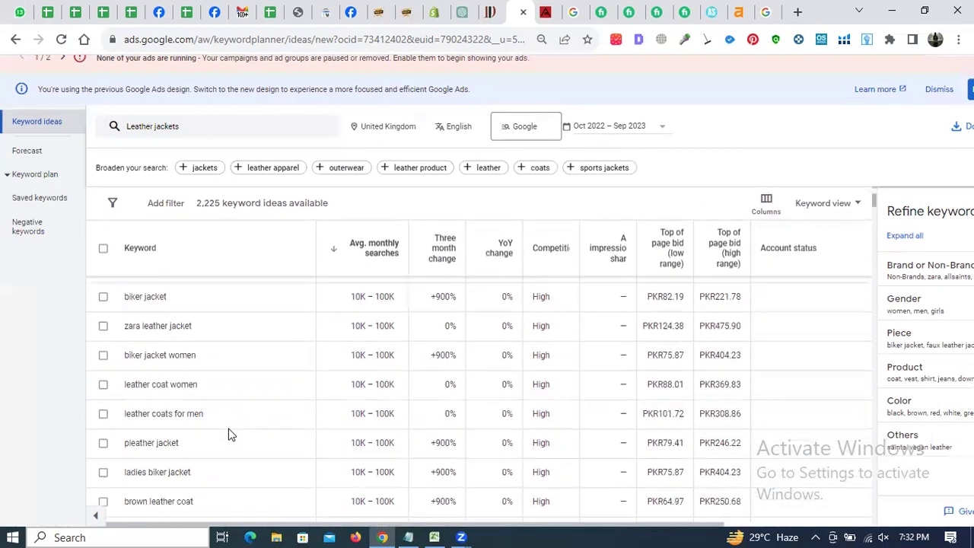
scroll(228, 434, "down", 2)
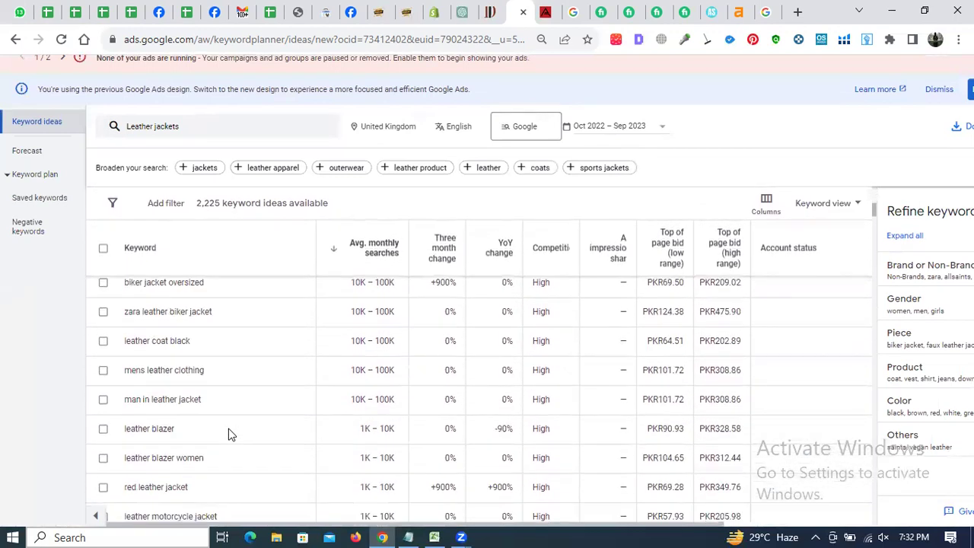
scroll(228, 433, "down", 1)
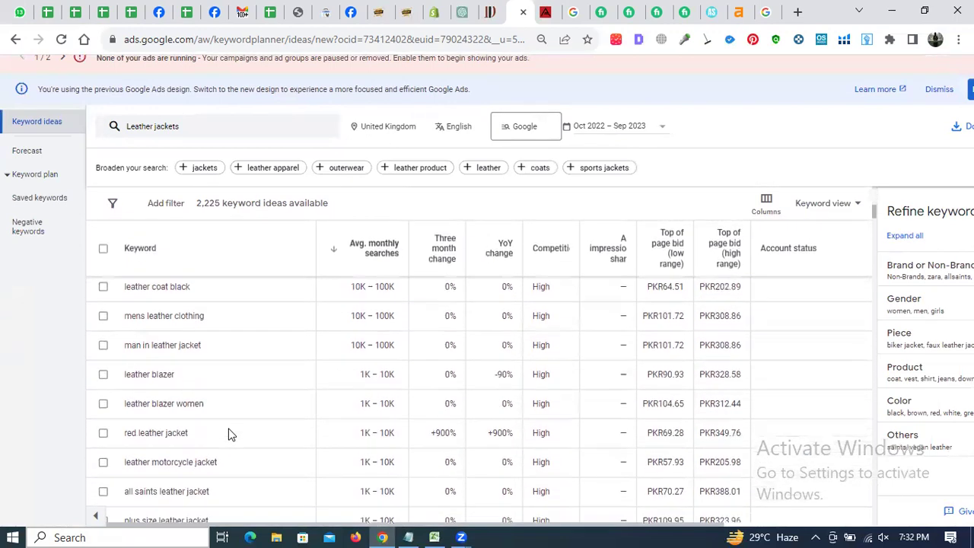
scroll(228, 433, "down", 2)
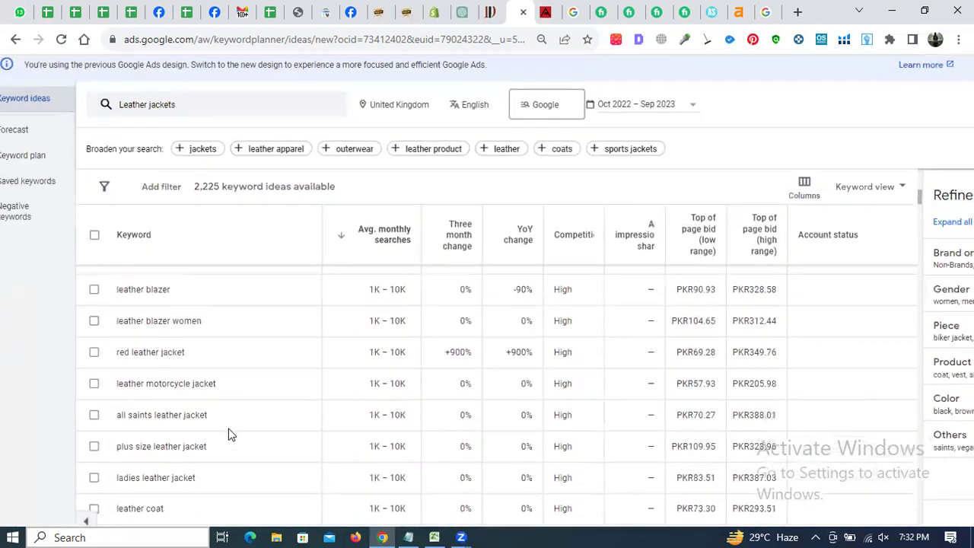
scroll(231, 433, "up", 3)
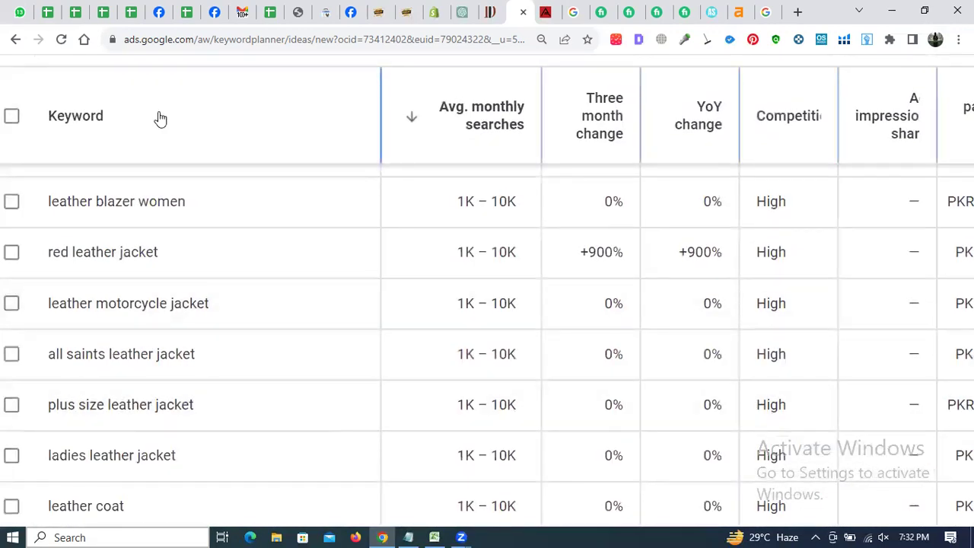
scroll(6, 266, "down", 3)
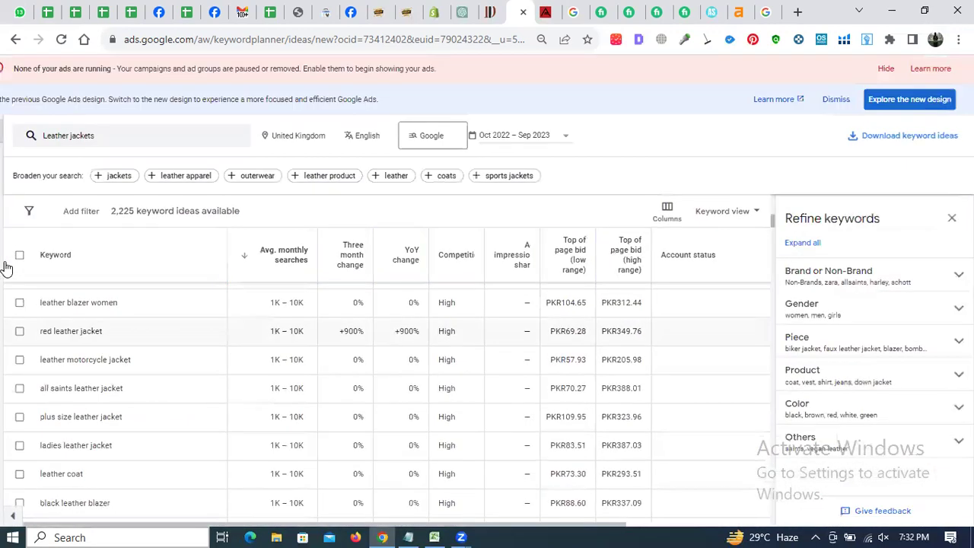
Examine the 1K – 10K leather jacket ideas closely, highlighting the keywords "leather motorcycle jacket" and "plus size leather jacket".
scroll(170, 303, "down", 1)
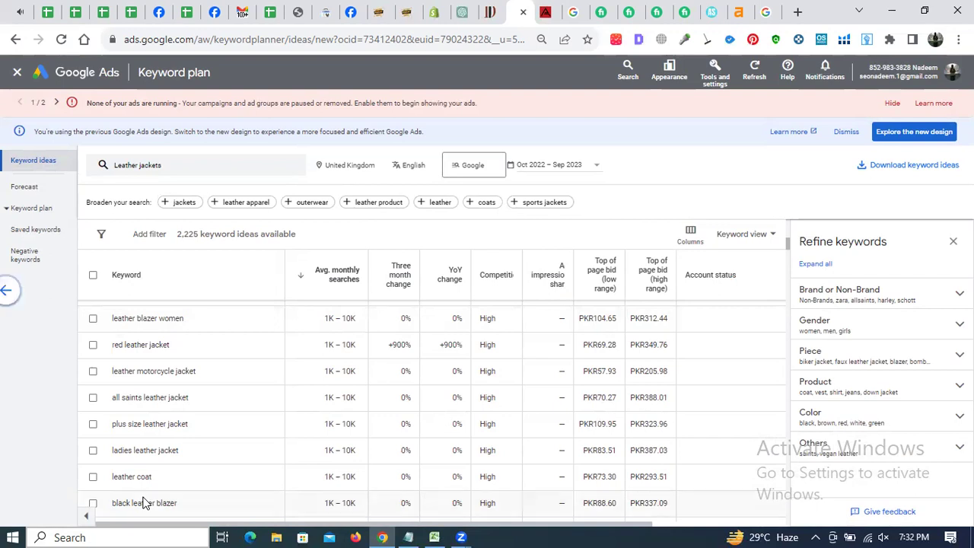
scroll(144, 502, "down", 1)
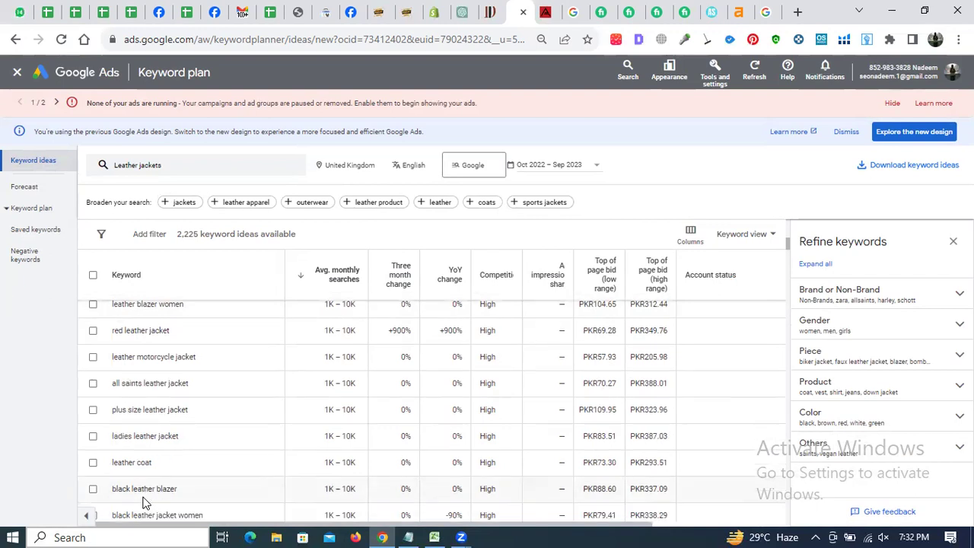
scroll(205, 458, "down", 1)
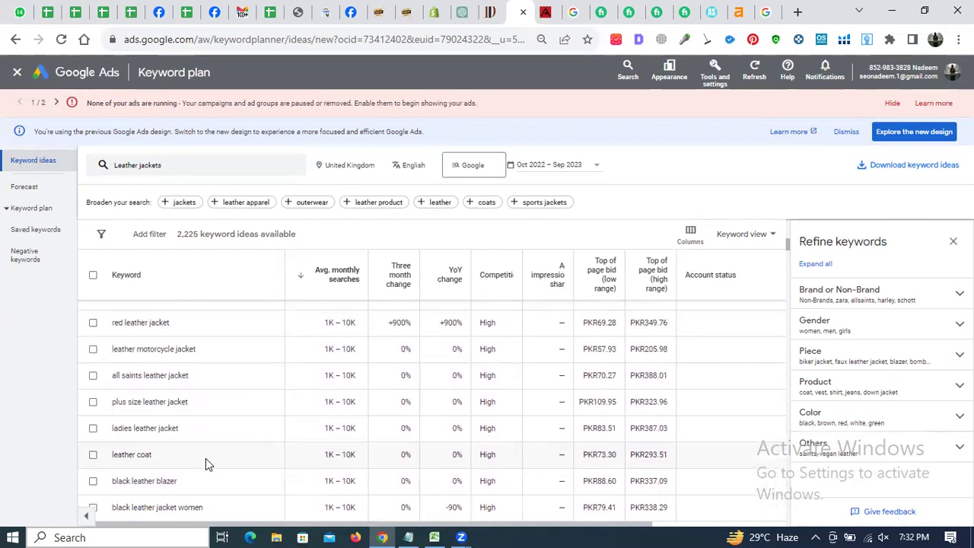
scroll(114, 363, "up", 4)
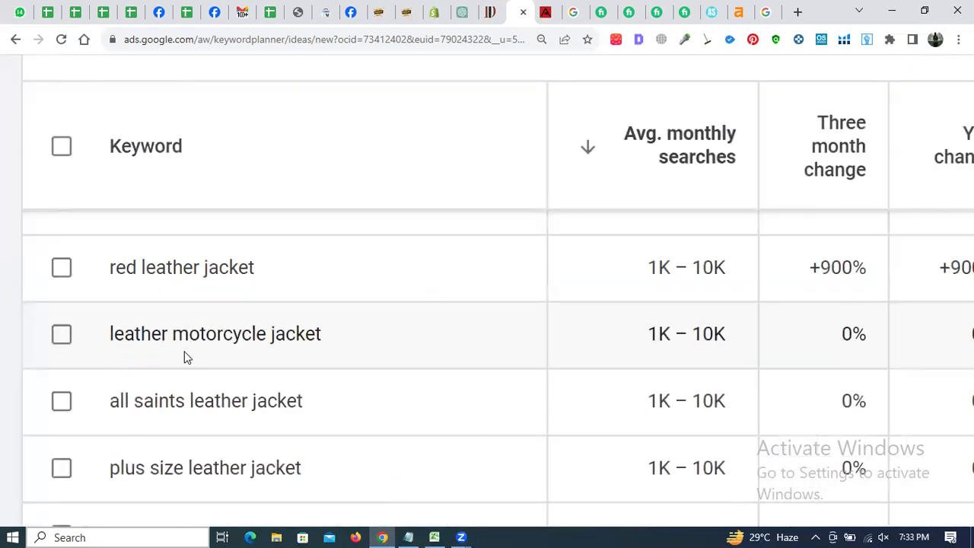
double_click(227, 333)
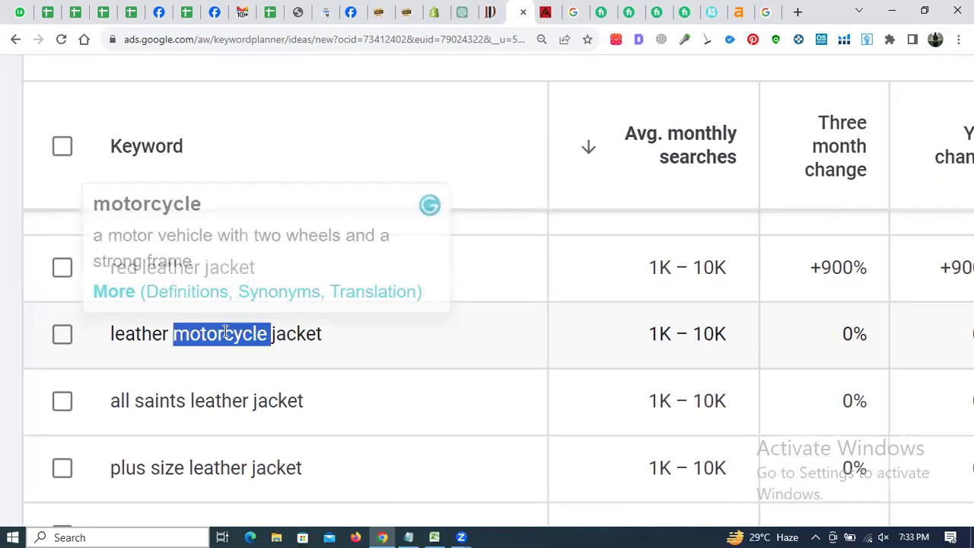
triple_click(226, 333)
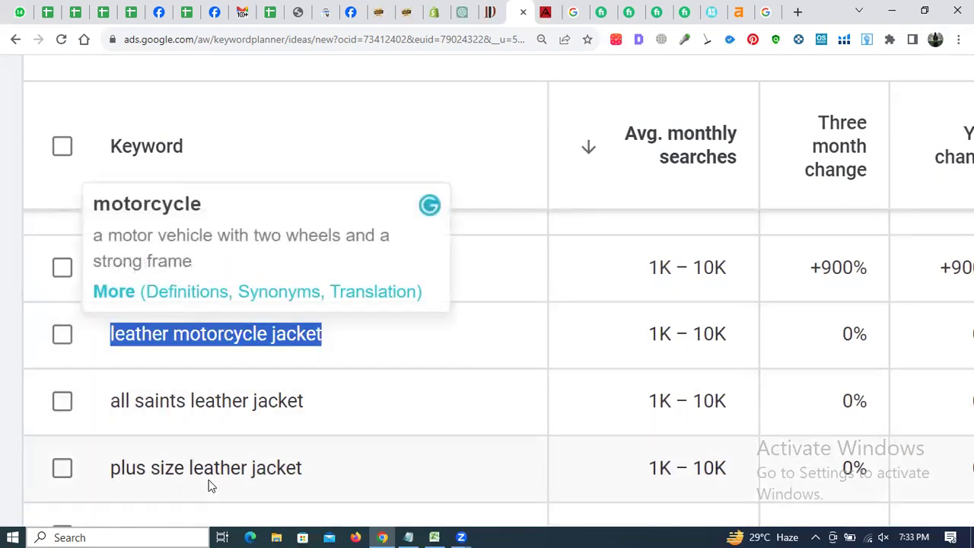
scroll(211, 482, "down", 1)
triple_click(219, 423)
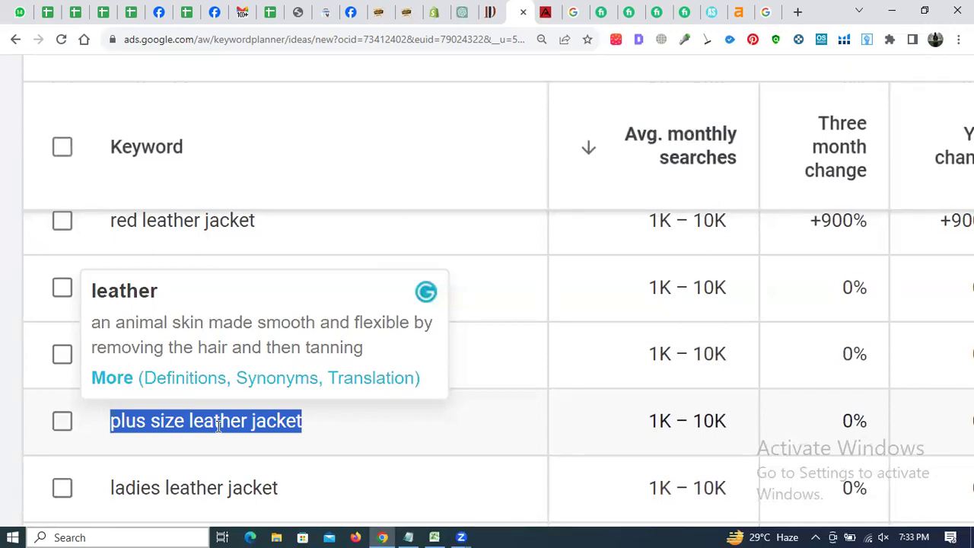
Read through the keyword ideas from "plus size leather jacket" to "green leather jacket" at a larger view.
scroll(218, 426, "down", 2)
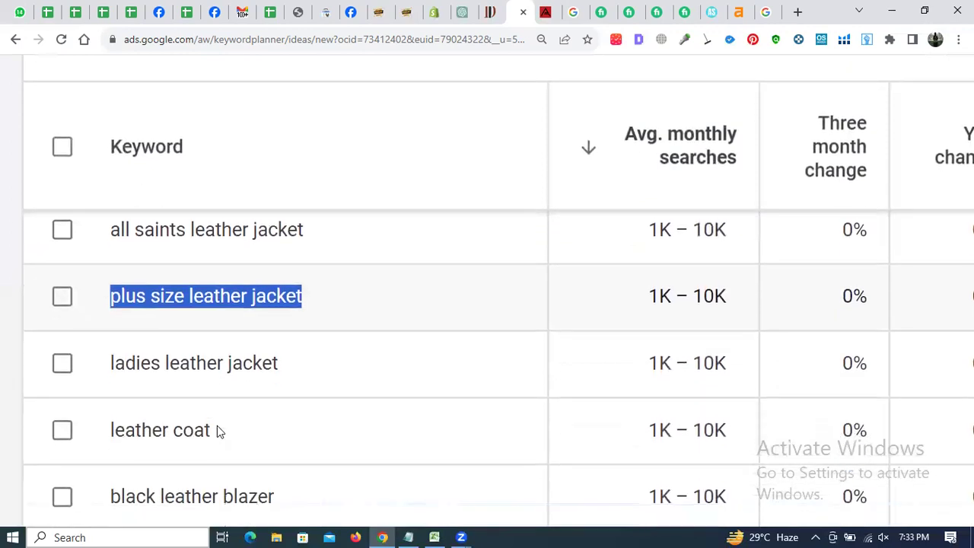
scroll(217, 431, "down", 1)
key("ctrl+plus")
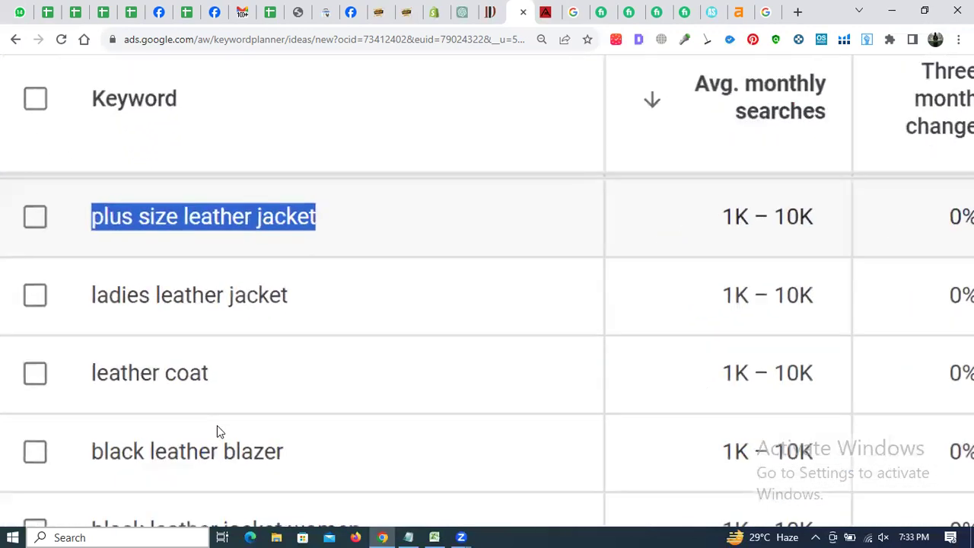
scroll(217, 431, "down", 3)
scroll(217, 431, "down", 4)
scroll(217, 432, "down", 3)
scroll(218, 427, "down", 1)
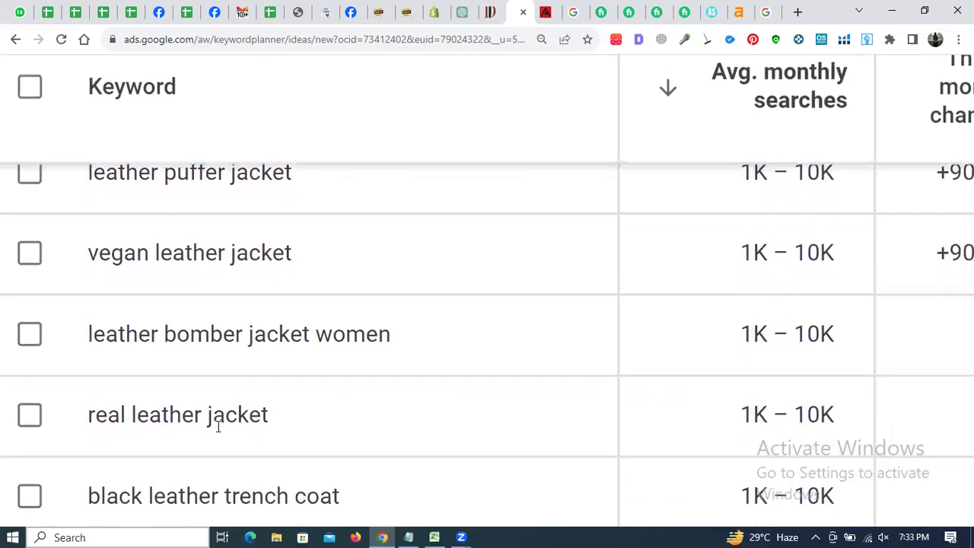
scroll(218, 428, "down", 1)
scroll(218, 428, "down", 3)
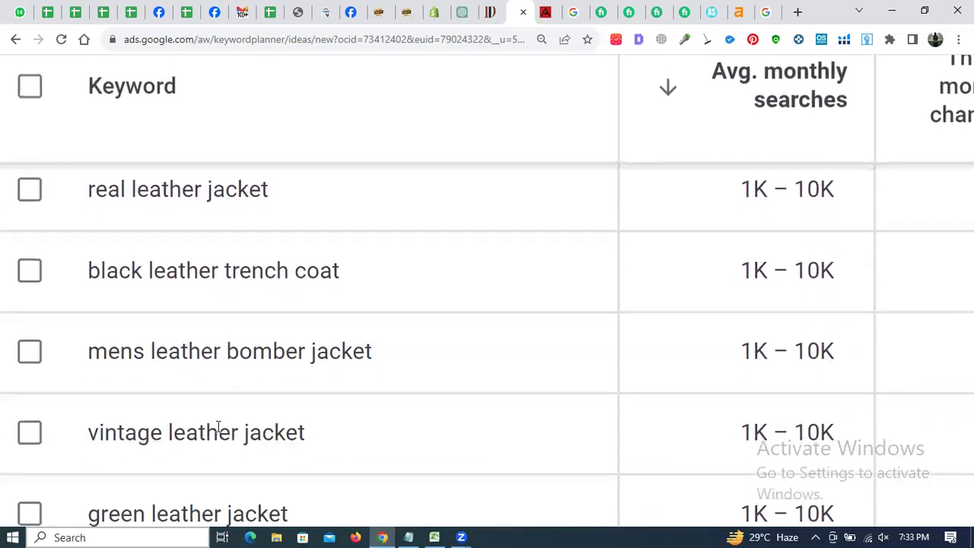
scroll(217, 431, "up", 1)
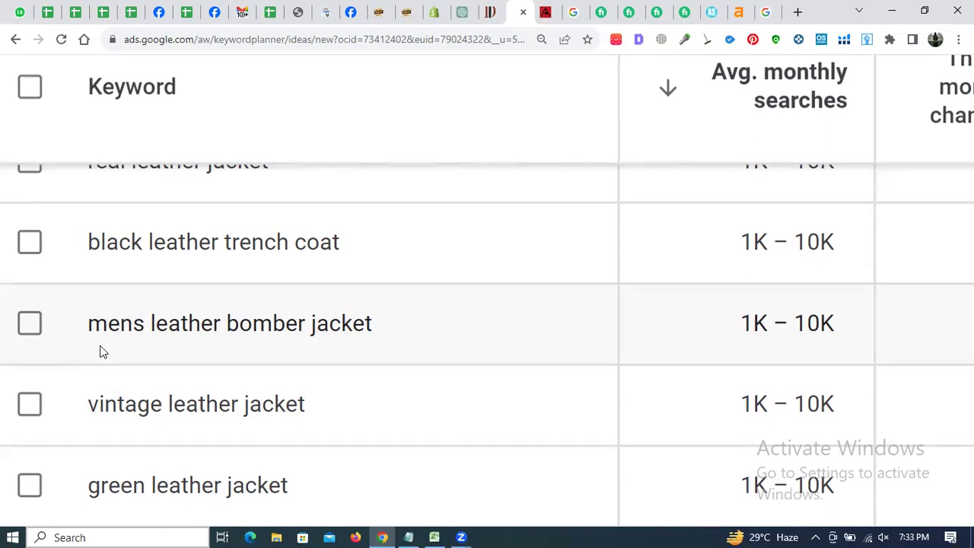
scroll(369, 452, "down", 2)
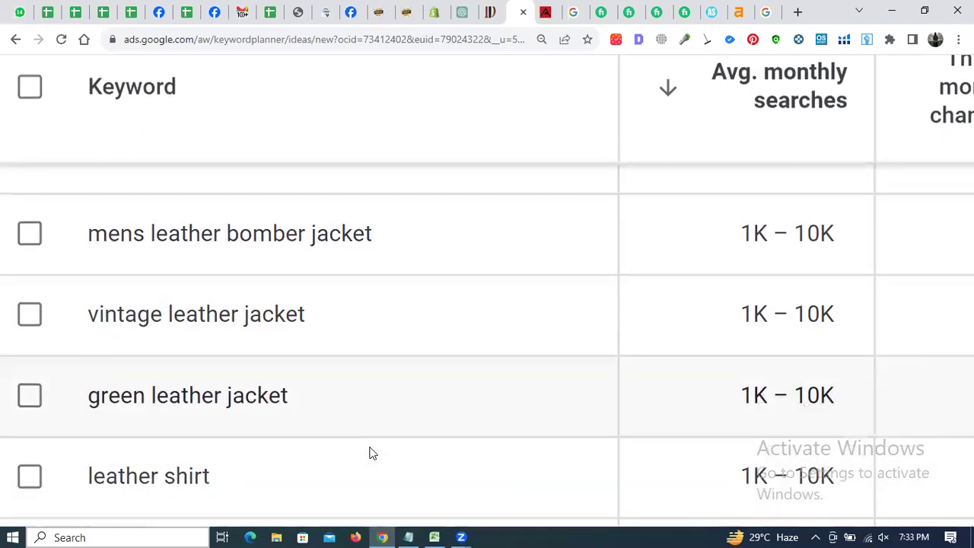
Read on through the style, colour and brand keyword ideas from "leather shirt" to "distressed leather jacket".
scroll(370, 451, "down", 8)
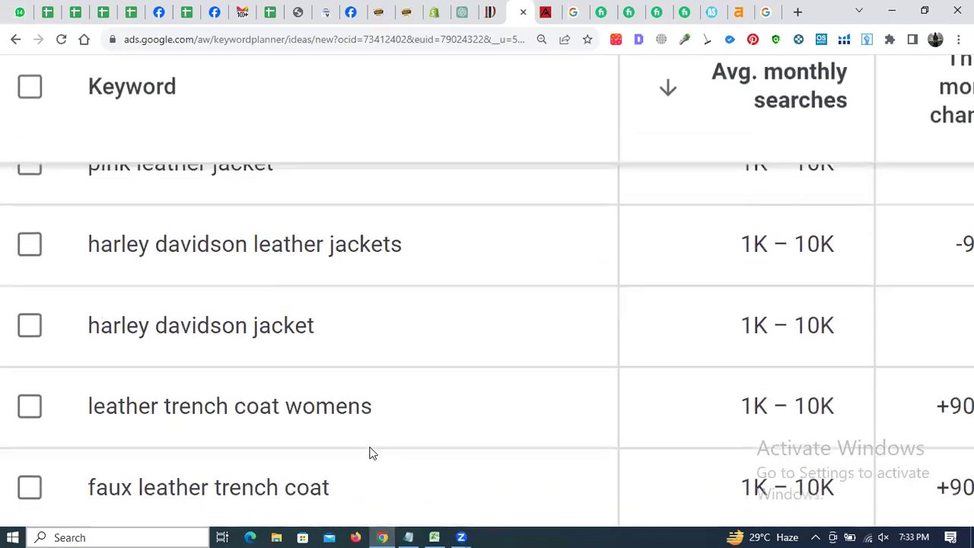
scroll(370, 452, "down", 7)
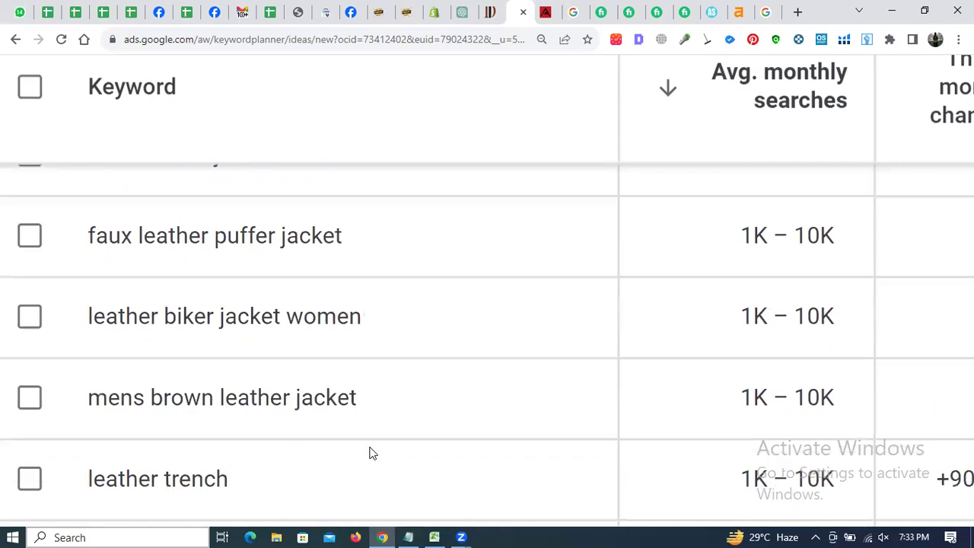
scroll(370, 452, "down", 2)
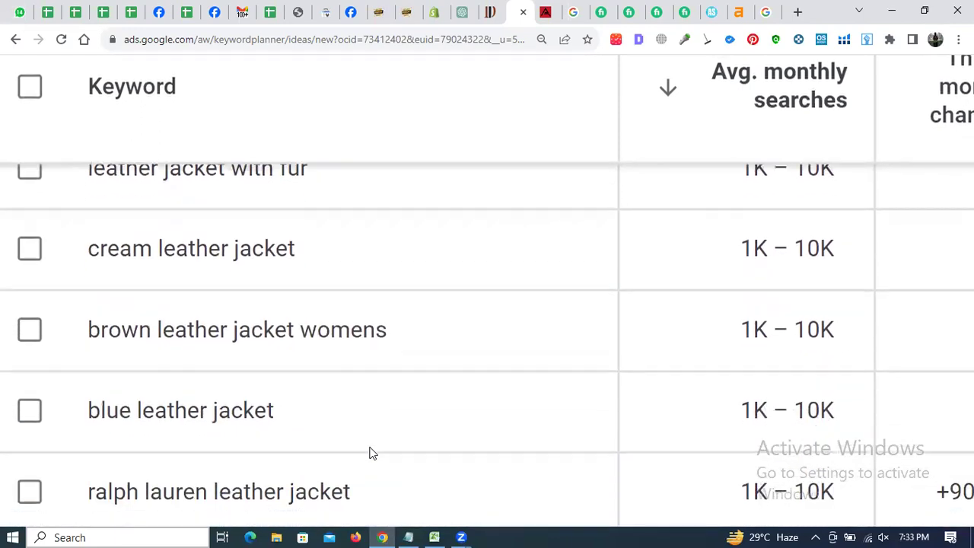
scroll(370, 451, "down", 1)
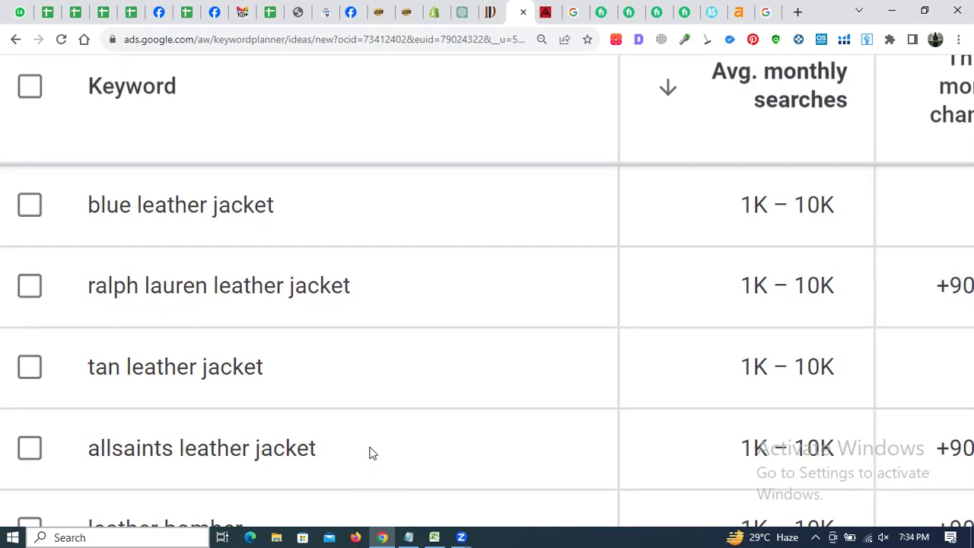
scroll(370, 452, "down", 5)
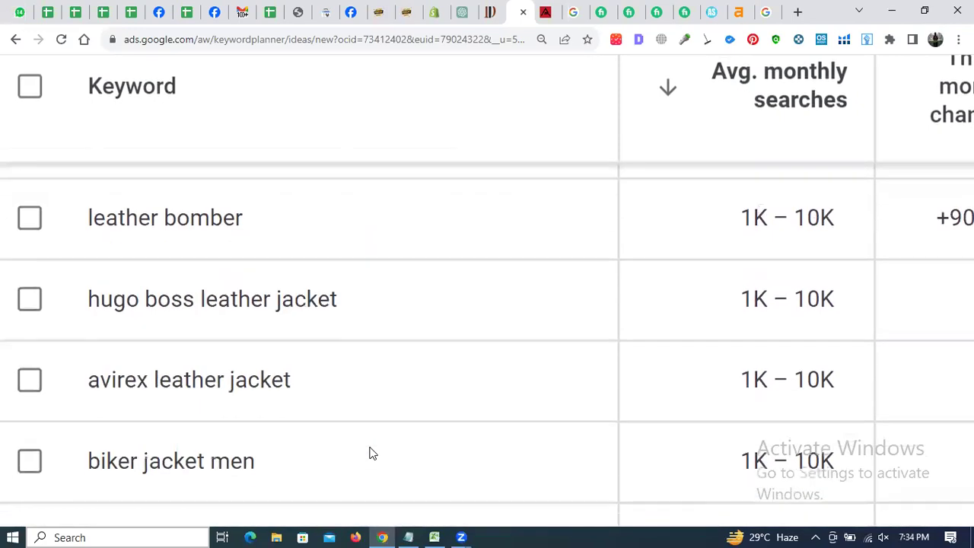
scroll(370, 453, "down", 6)
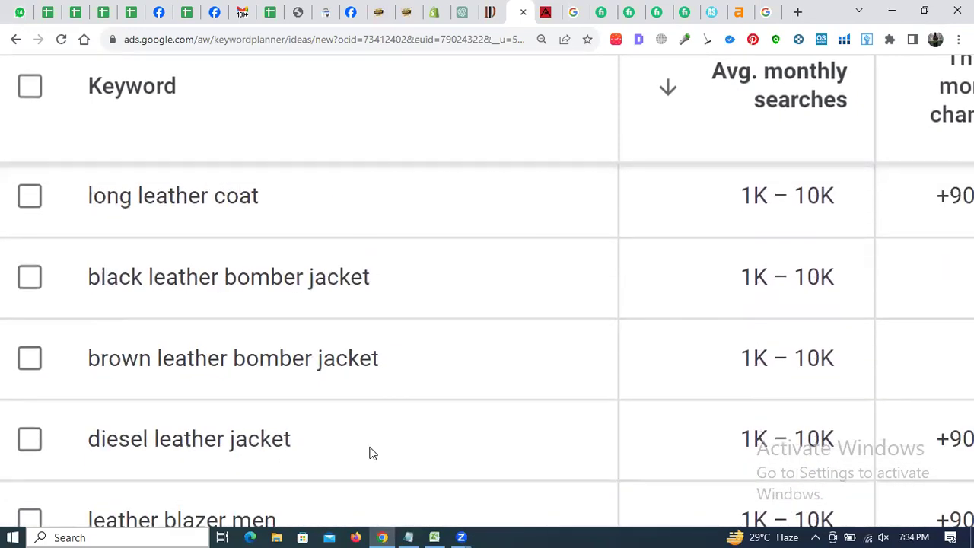
scroll(370, 452, "down", 7)
scroll(370, 452, "down", 5)
scroll(371, 452, "down", 3)
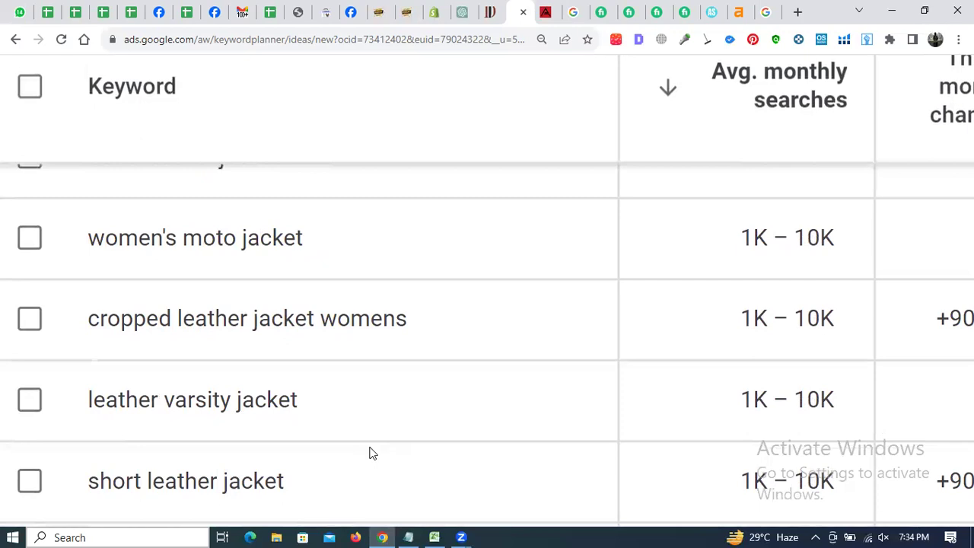
scroll(370, 452, "down", 2)
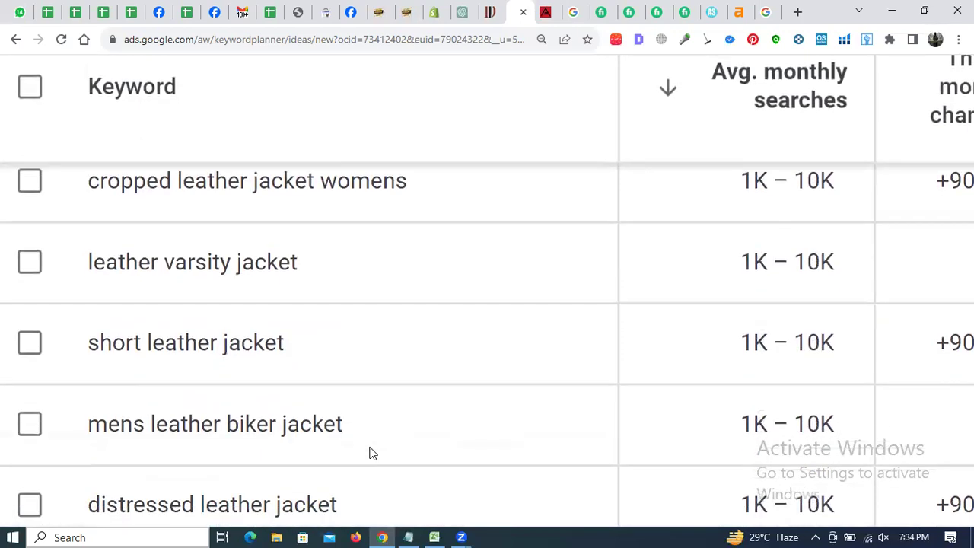
scroll(371, 453, "down", 4)
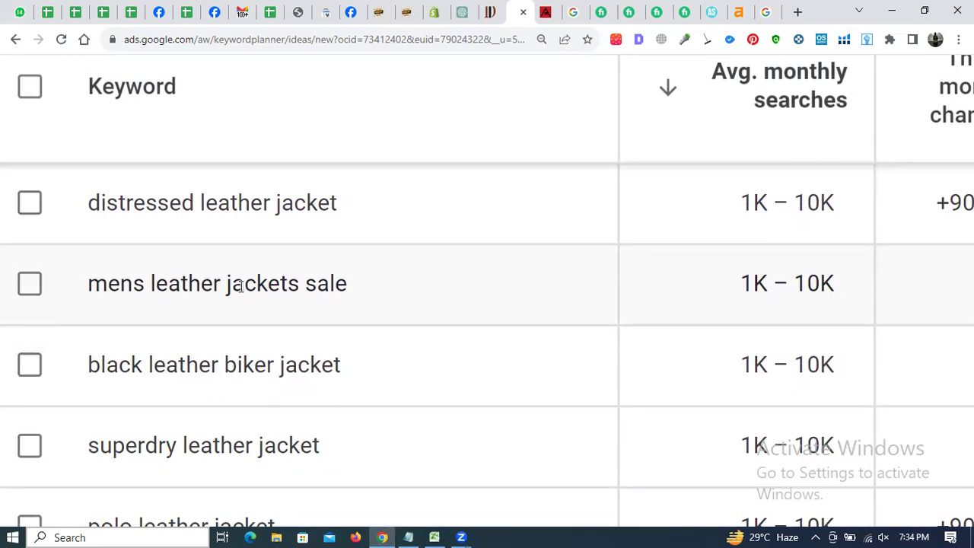
Highlight "mens leather jackets sale" and "black leather biker jacket", and review the following ideas down to "brown leather trench coat".
triple_click(156, 283)
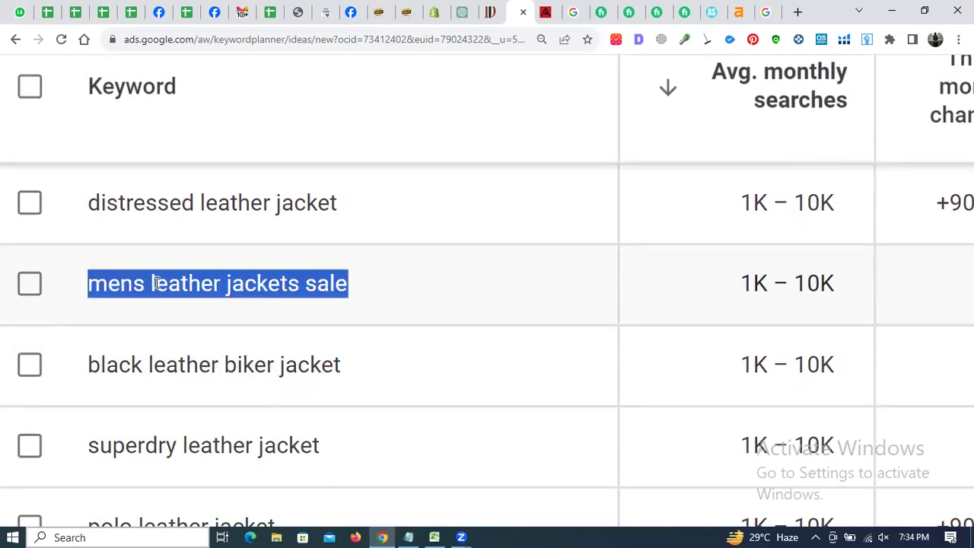
triple_click(155, 283)
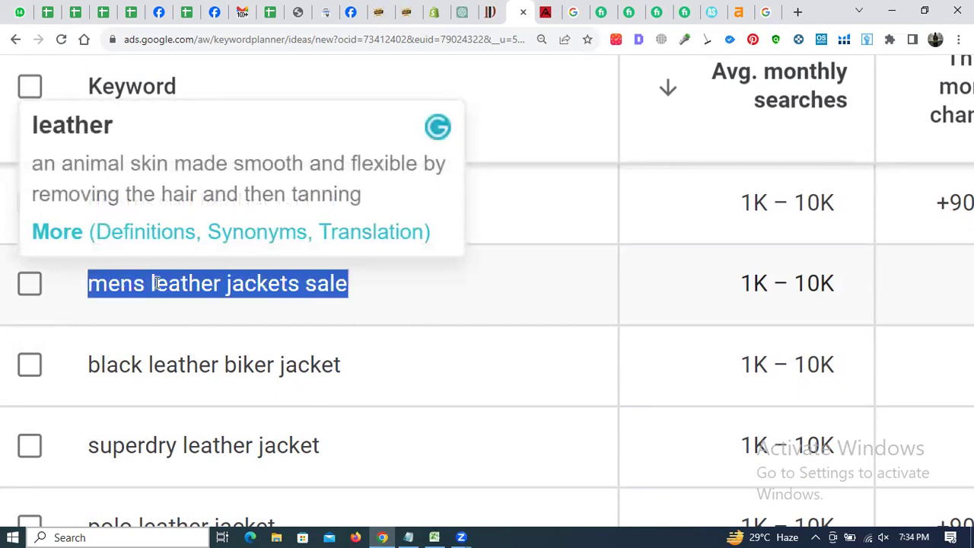
left_click(226, 299)
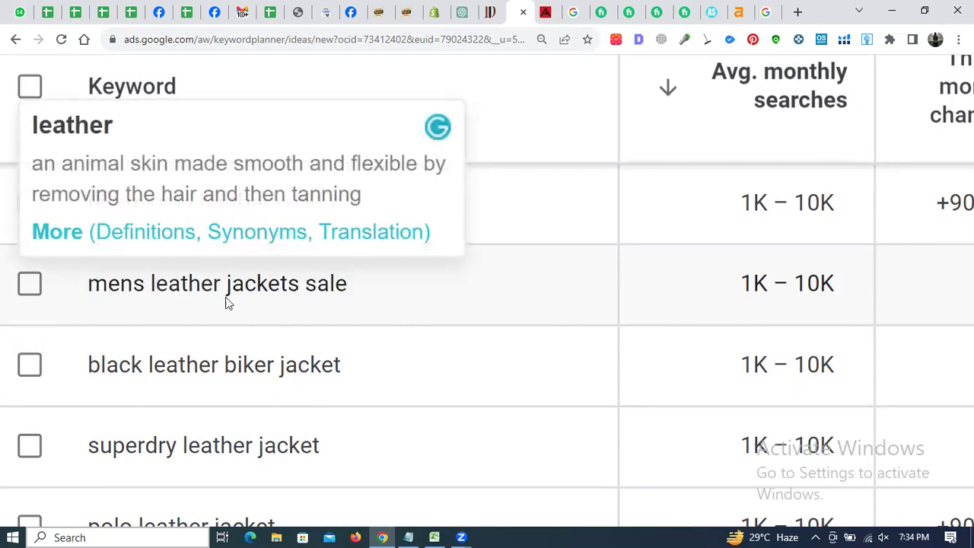
triple_click(196, 371)
scroll(206, 433, "down", 3)
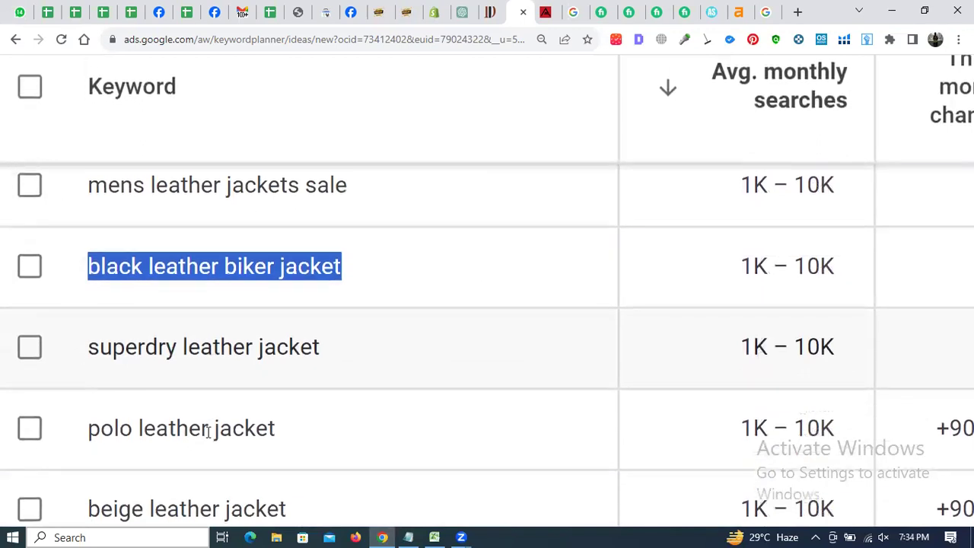
scroll(206, 433, "down", 3)
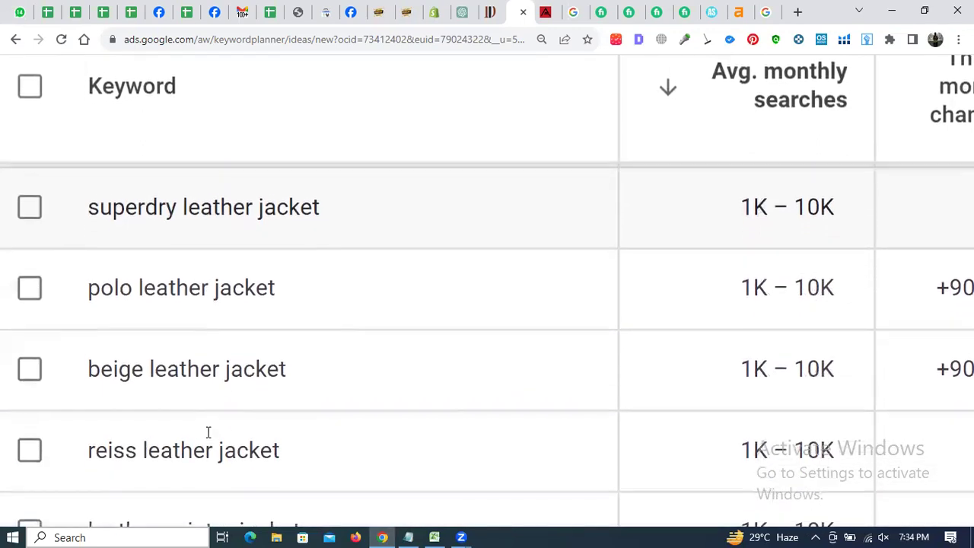
scroll(206, 437, "down", 2)
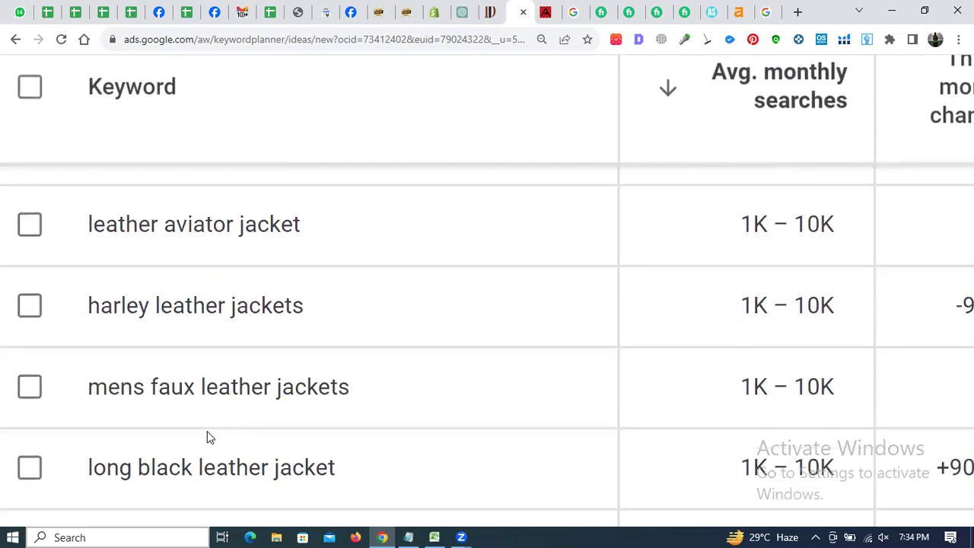
scroll(206, 438, "down", 1)
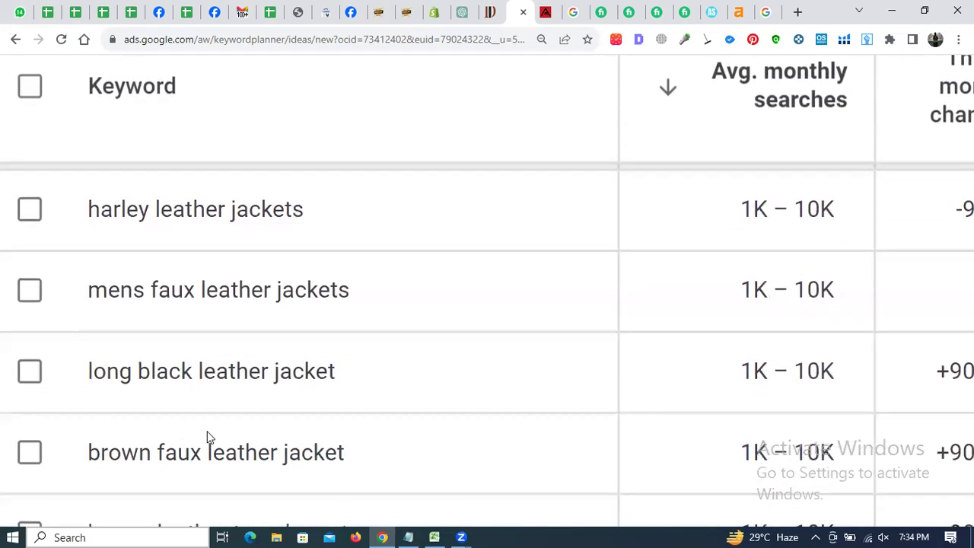
scroll(207, 432, "down", 1)
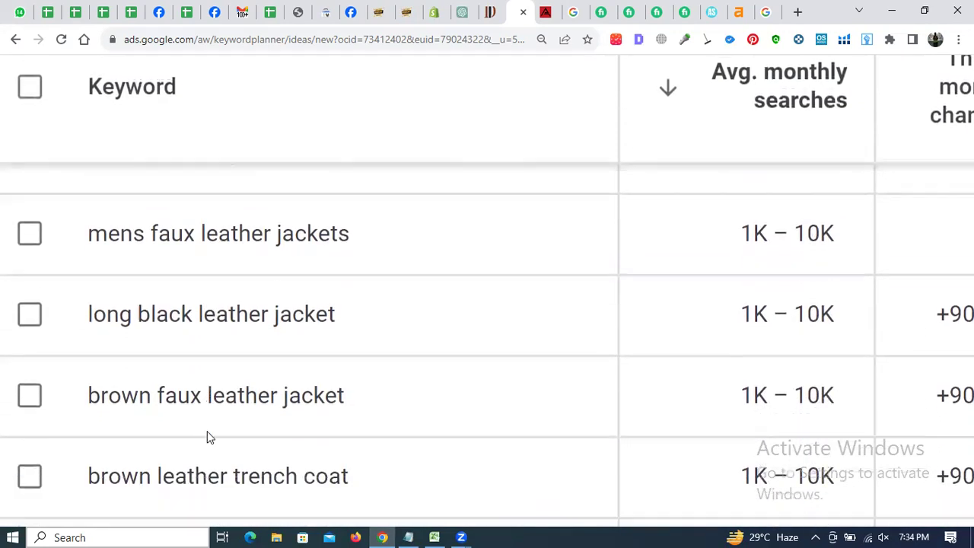
Copy the keyword "long black leather jacket" and search Google for it in a new incognito window.
triple_click(178, 315)
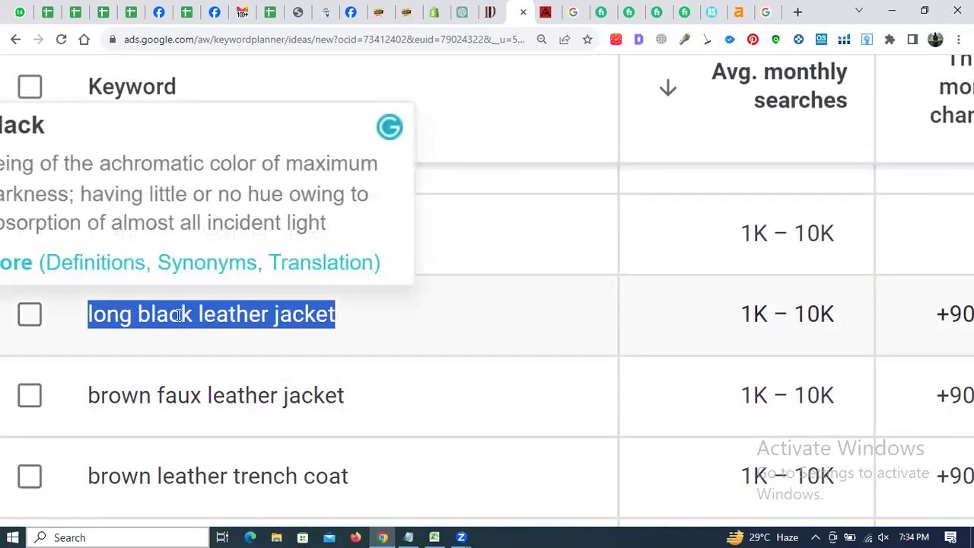
key("ctrl+c")
key("ctrl+shift+n")
key("ctrl+v")
key("Return")
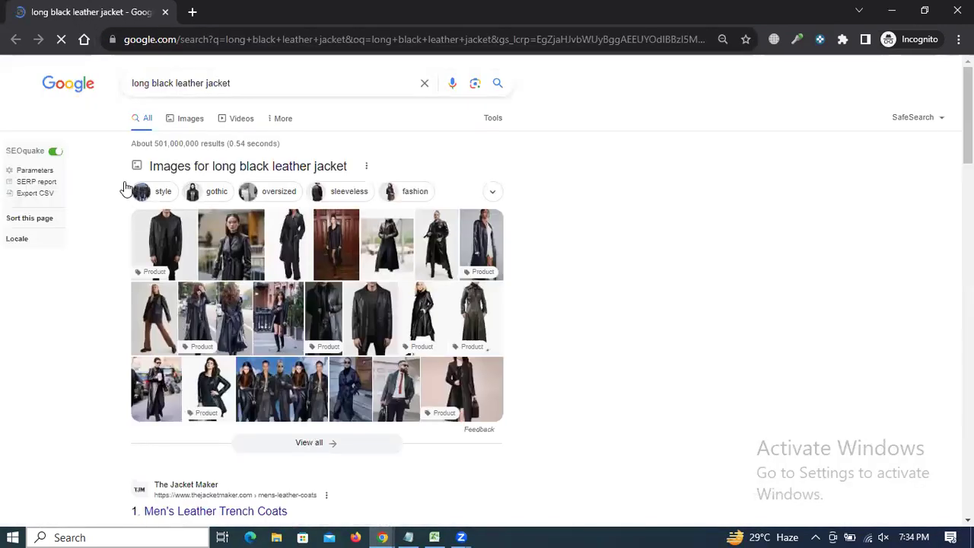
Enlarge the Google results page and highlight the line stating the number of results for the keyword.
scroll(111, 180, "up", 5, "ctrl")
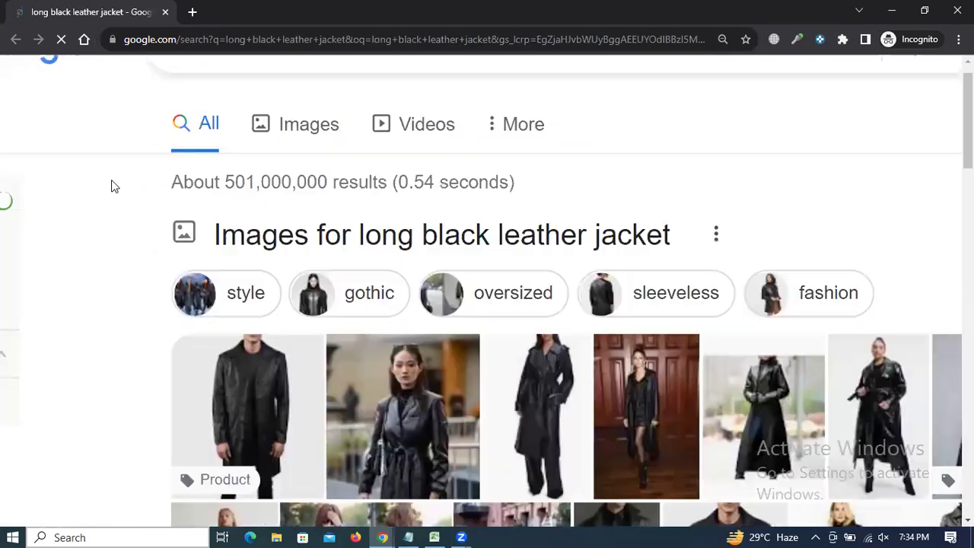
scroll(111, 186, "up", 2, "ctrl")
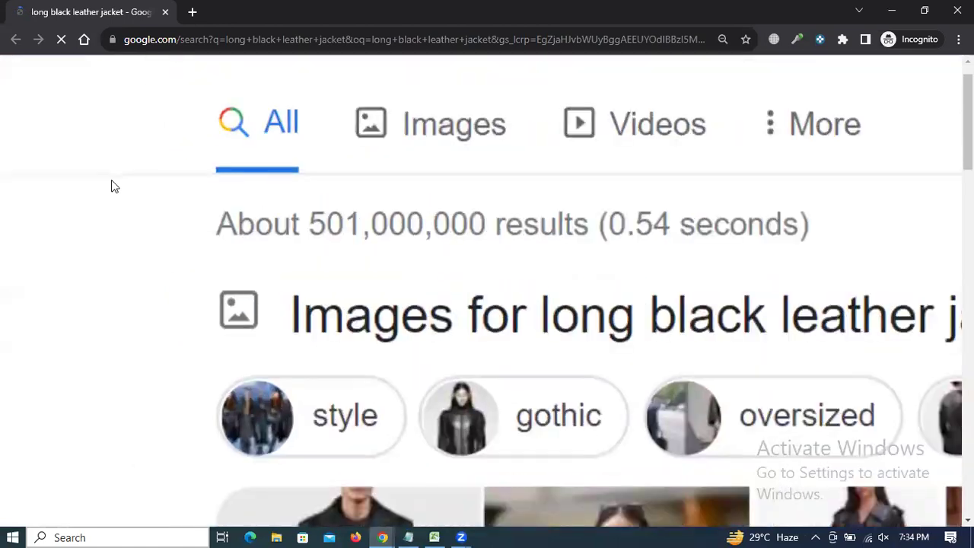
double_click(331, 230)
triple_click(332, 231)
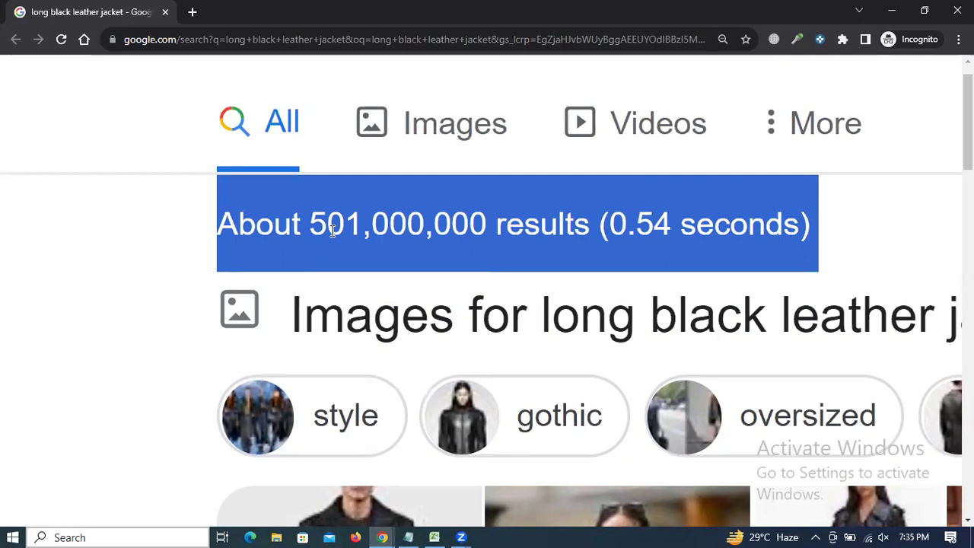
Clear the highlighted line and select only the number of results for "long black leather jacket" on the Google results page.
left_click(331, 231)
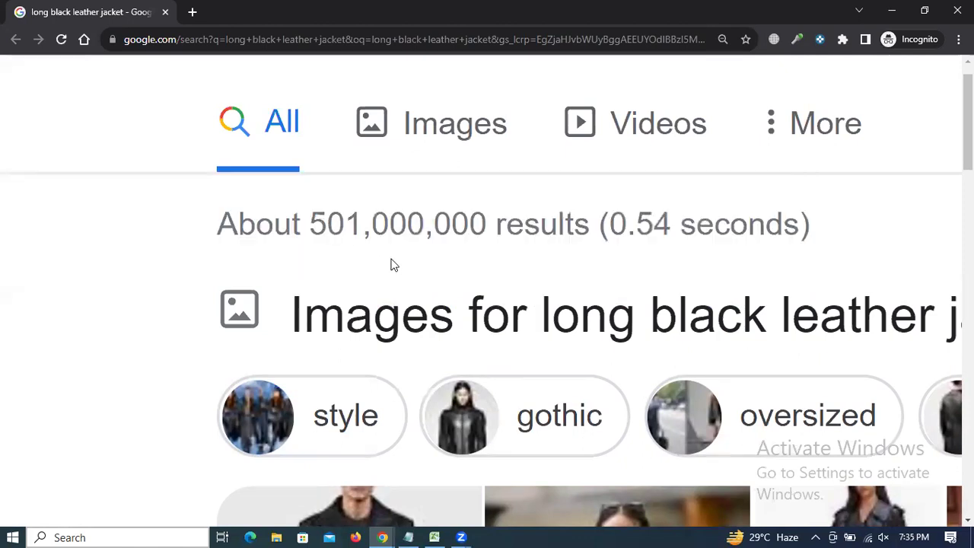
scroll(395, 259, "up", 2)
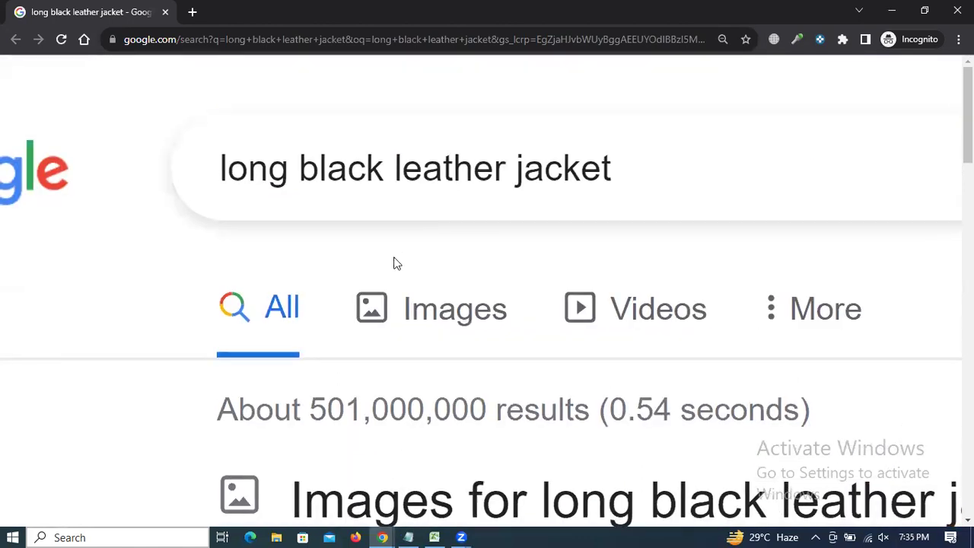
scroll(394, 260, "down", 3)
scroll(395, 262, "up", 2)
scroll(396, 261, "down", 3)
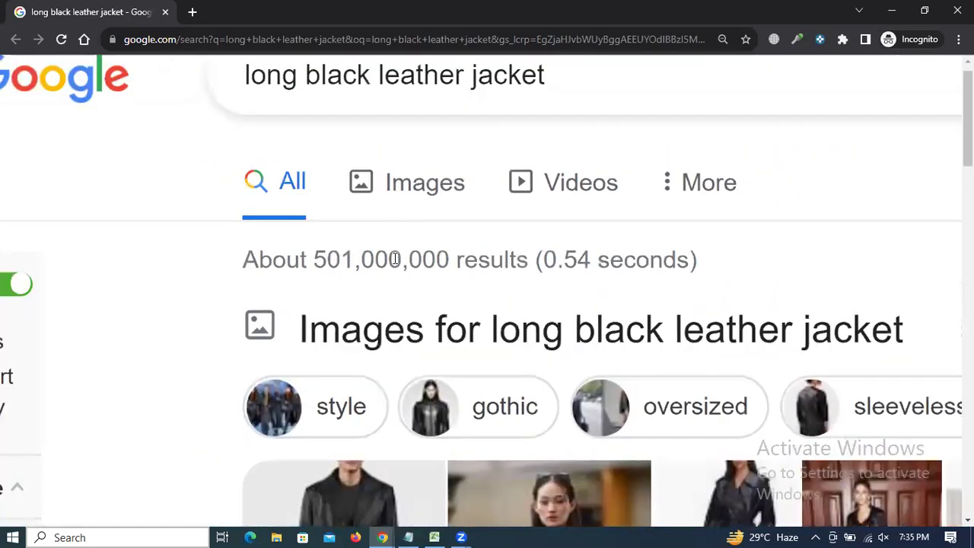
left_click_drag(308, 257, 448, 265)
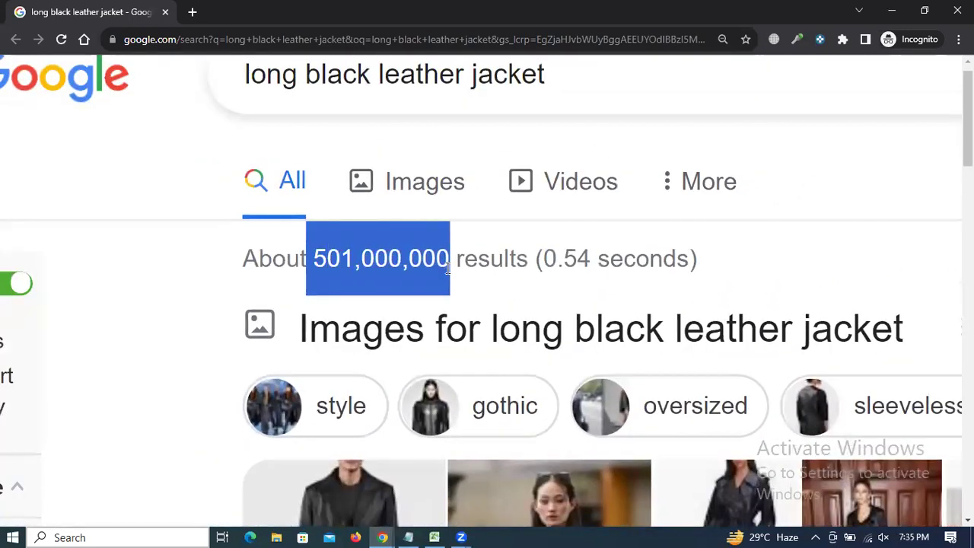
scroll(448, 265, "up", 1)
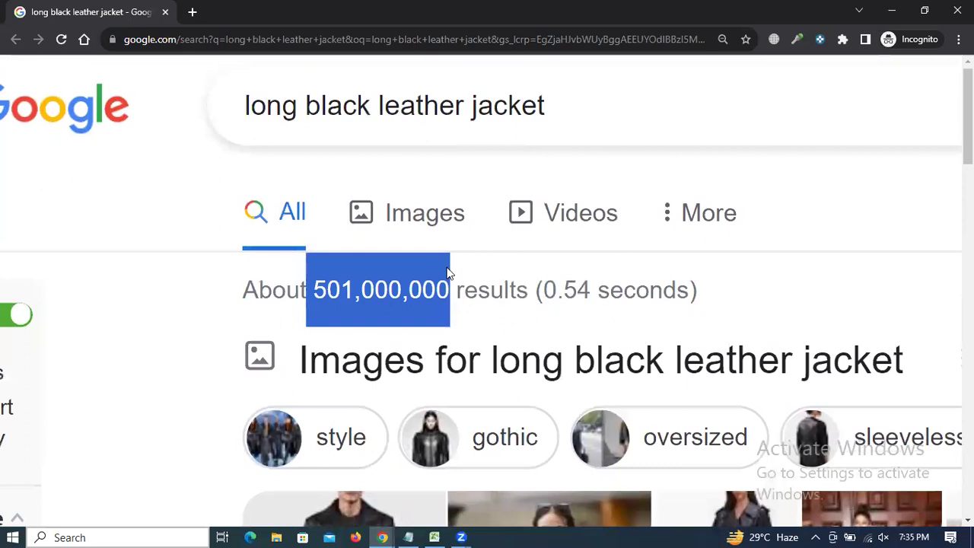
Copy the keyword "oversized black leather jacket" from the Keyword Planner ideas and search Google for it in the incognito window.
key("alt+Tab")
left_click(402, 419)
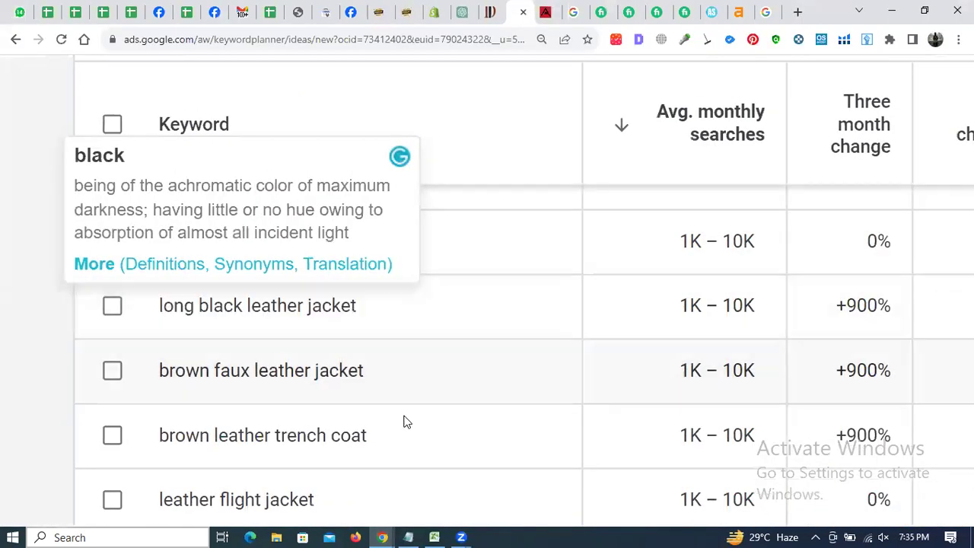
scroll(402, 419, "down", 3)
scroll(405, 422, "down", 5)
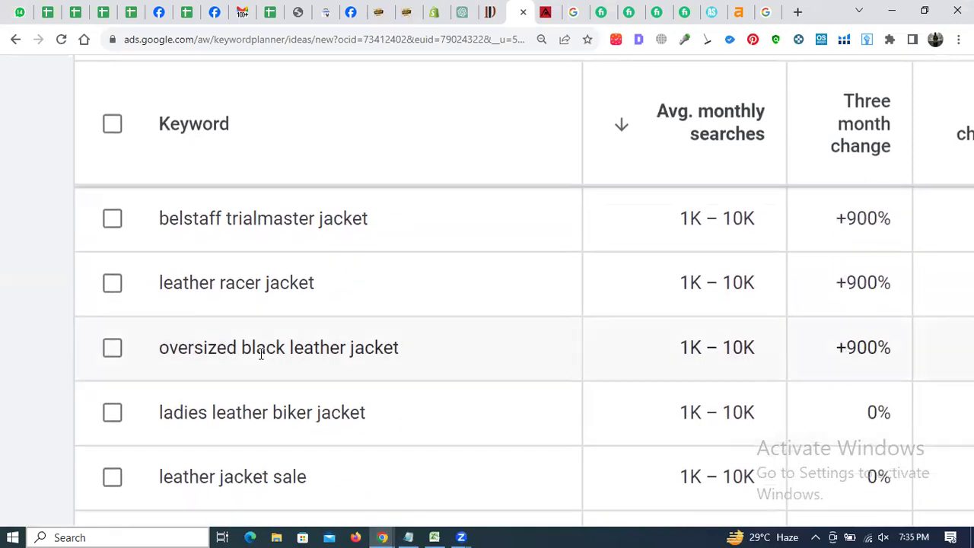
triple_click(258, 350)
key("ctrl+c")
key("alt+Tab")
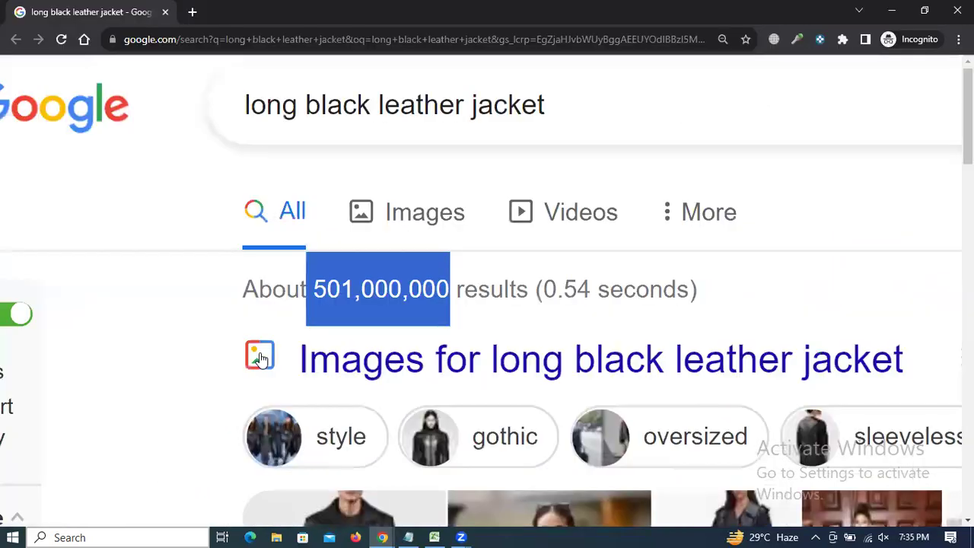
triple_click(372, 104)
key("ctrl+v")
key("Return")
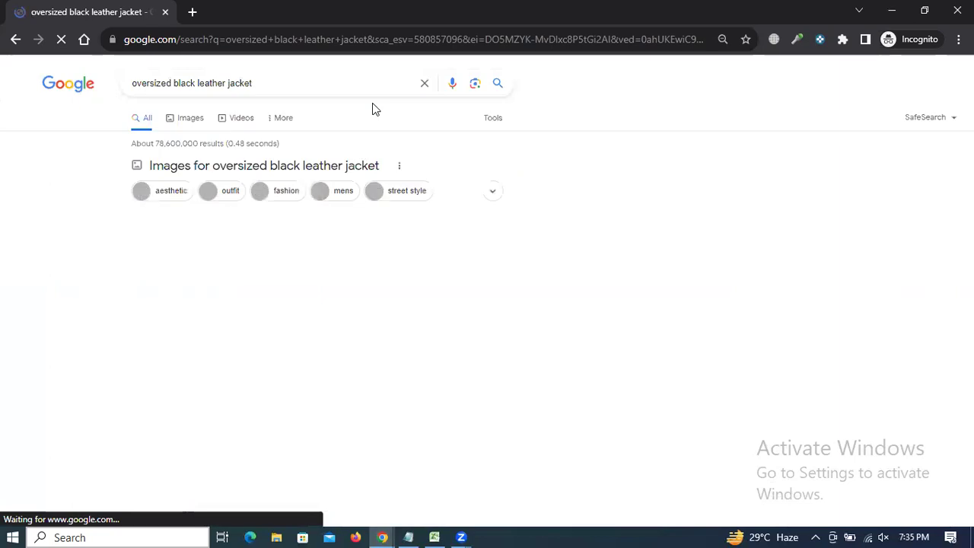
Enlarge the Google results page and read the number of results for "oversized black leather jacket".
key("ctrl+plus")
key("ctrl+plus")
key("ctrl+plus")
key("ctrl+plus")
key("ctrl+plus")
key("ctrl+plus")
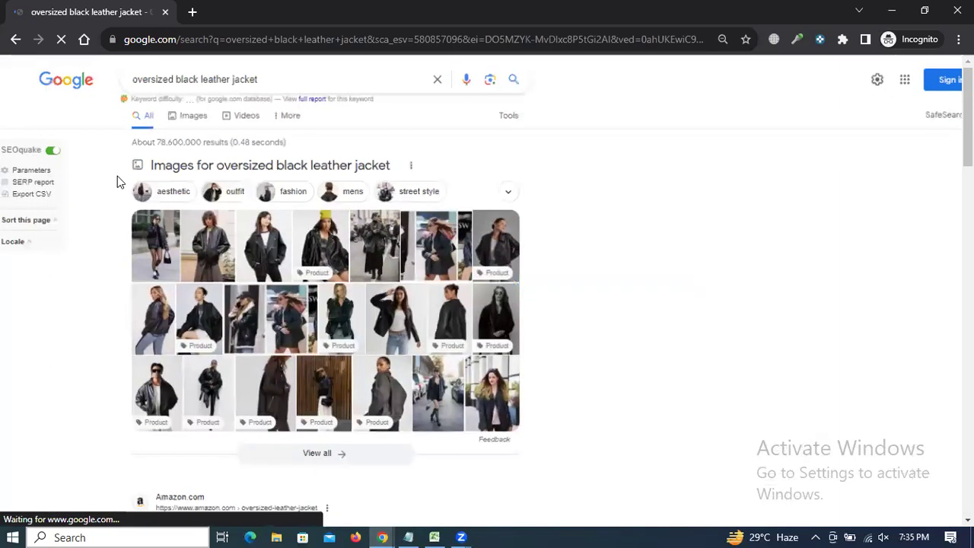
key("ctrl+plus")
key("ctrl+plus")
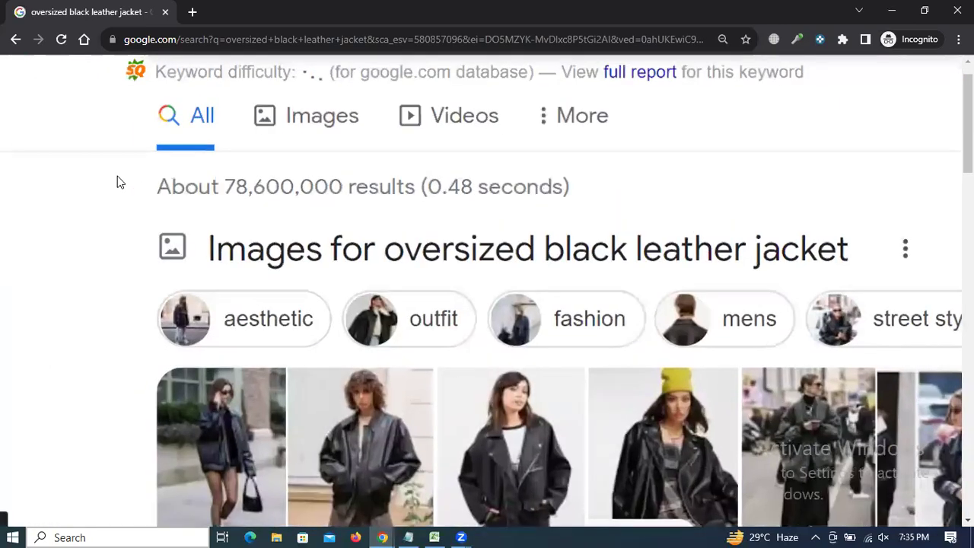
scroll(117, 182, "up", 1)
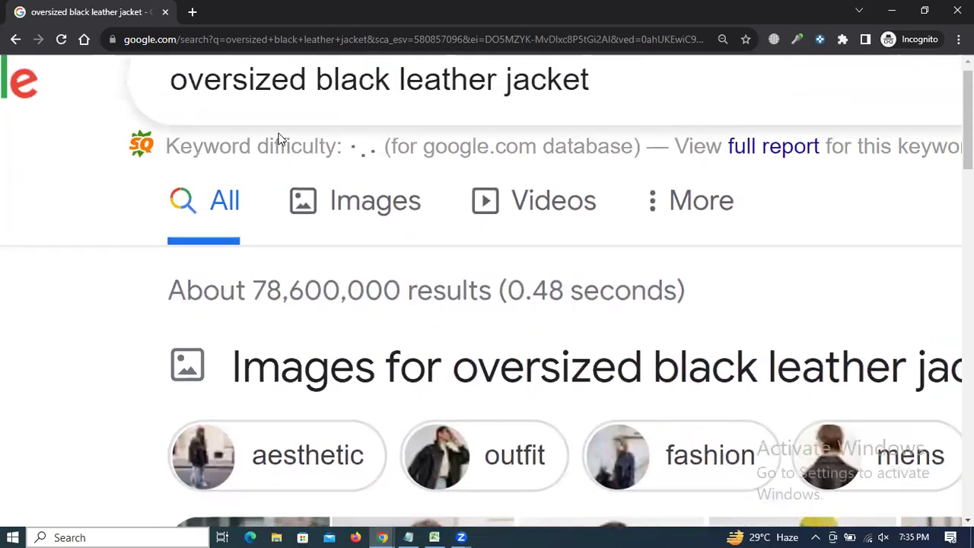
Review the search suggestions for "oversized black leather jacket" and search for the suggestion "black oversized leather jacket near me".
left_click(592, 79)
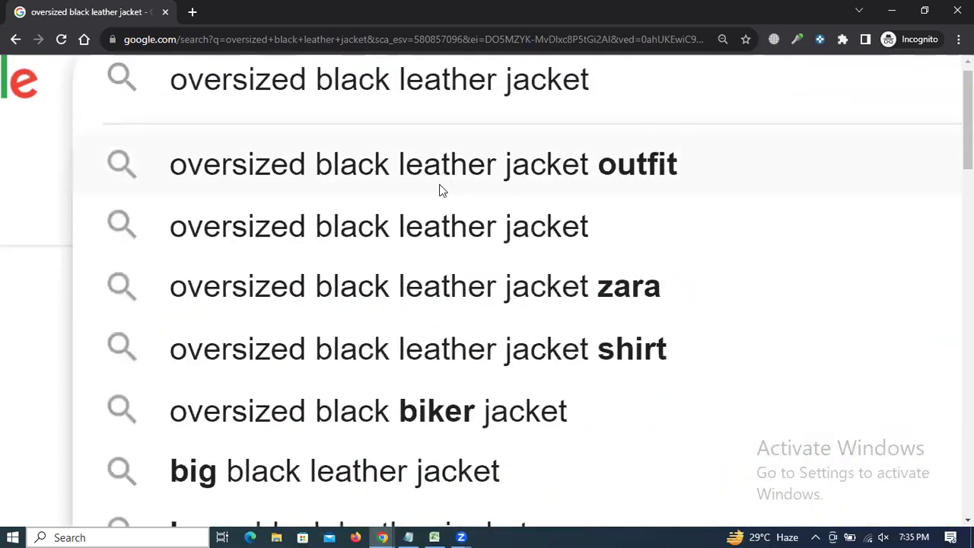
scroll(413, 347, "down", 5)
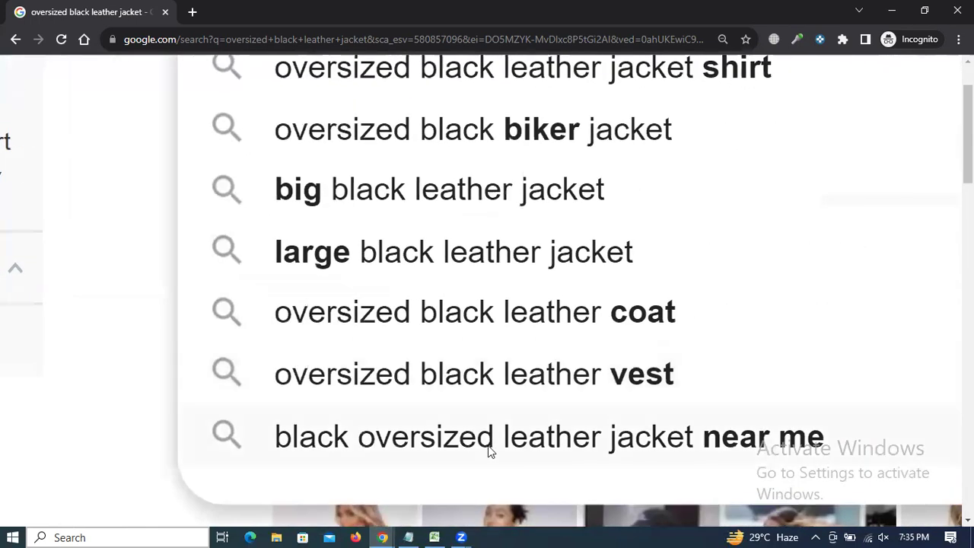
left_click(487, 447)
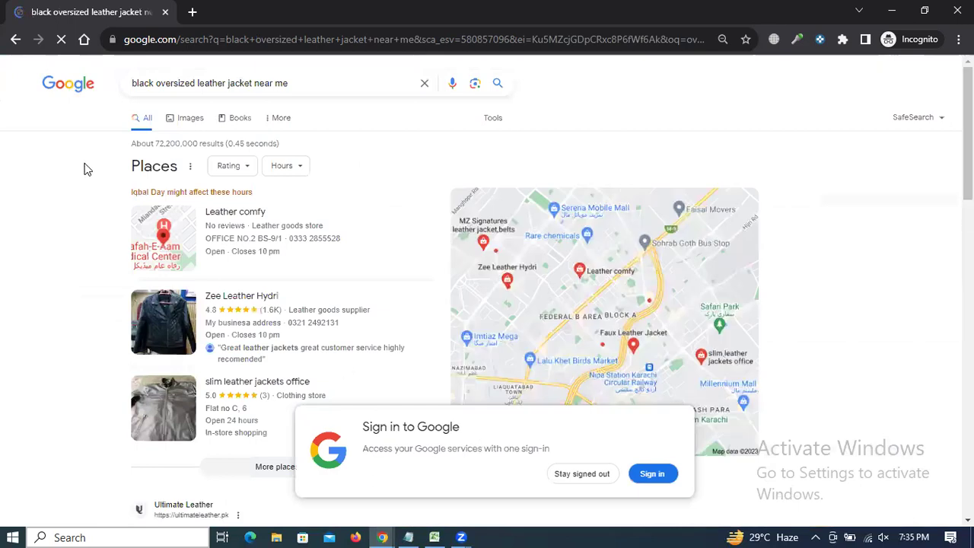
Examine the result count, local places and organic listings for "black oversized leather jacket near me".
scroll(85, 163, "up", 5)
scroll(85, 169, "up", 3)
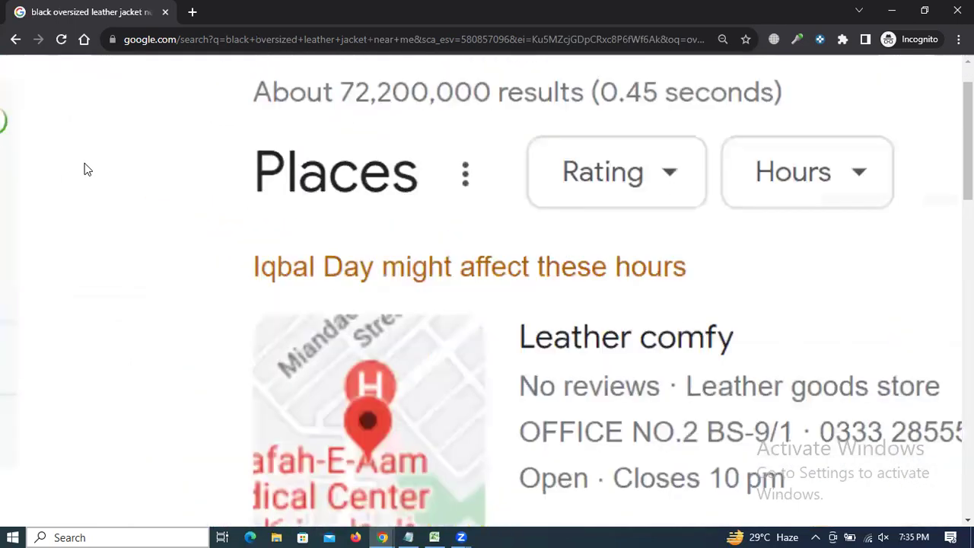
scroll(85, 169, "up", 2)
scroll(85, 169, "down", 3)
scroll(85, 169, "down", 3)
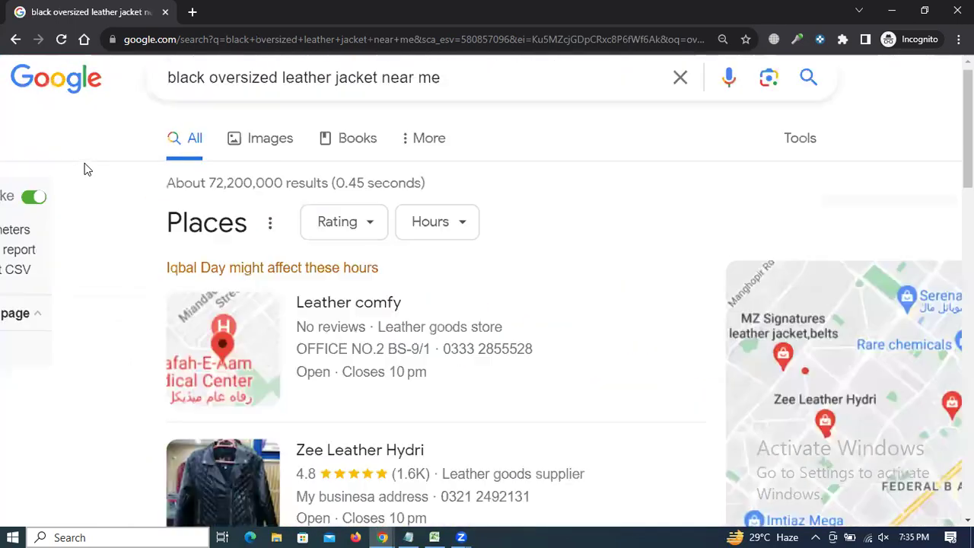
scroll(84, 169, "down", 8)
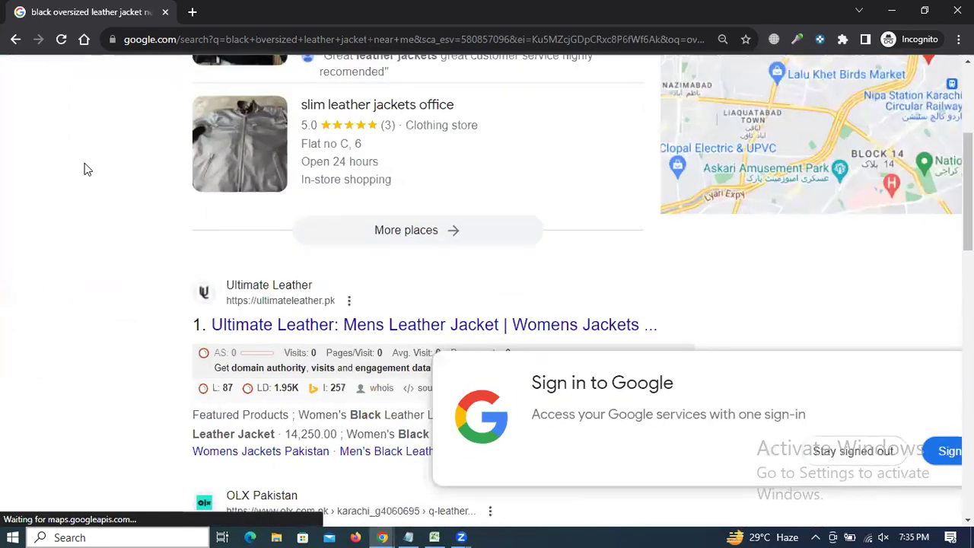
scroll(134, 279, "up", 1)
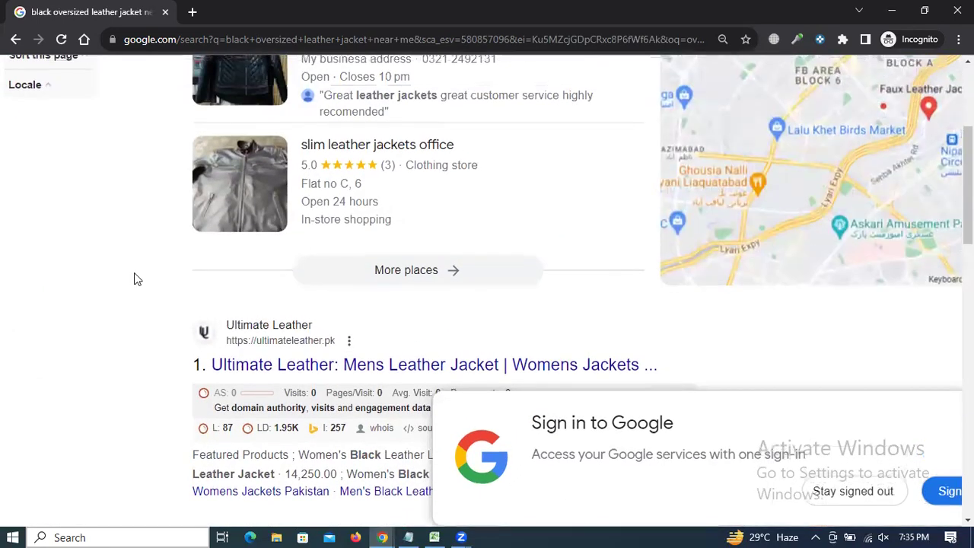
scroll(134, 279, "down", 7)
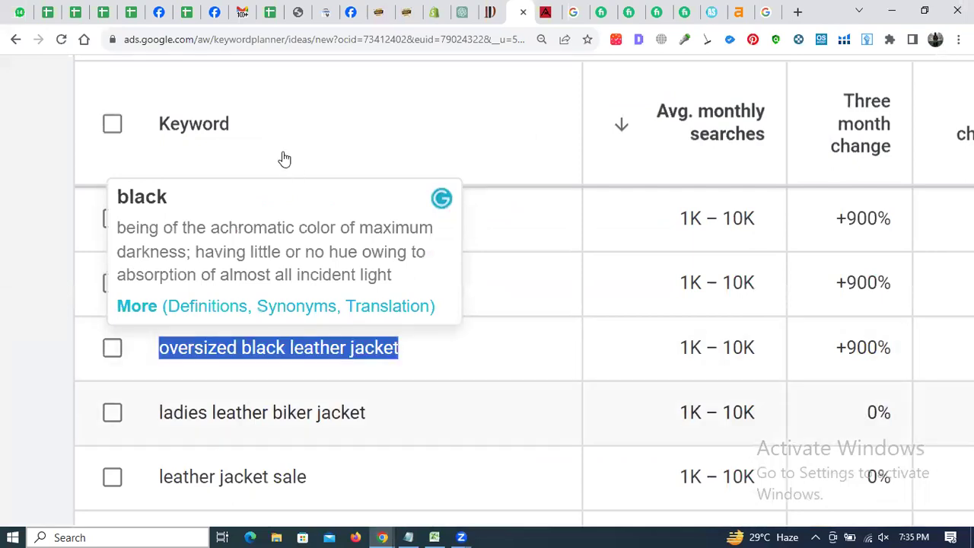
Return to Keyword Planner and sort the Leather jackets keyword ideas by relevance.
key("ctrl+0")
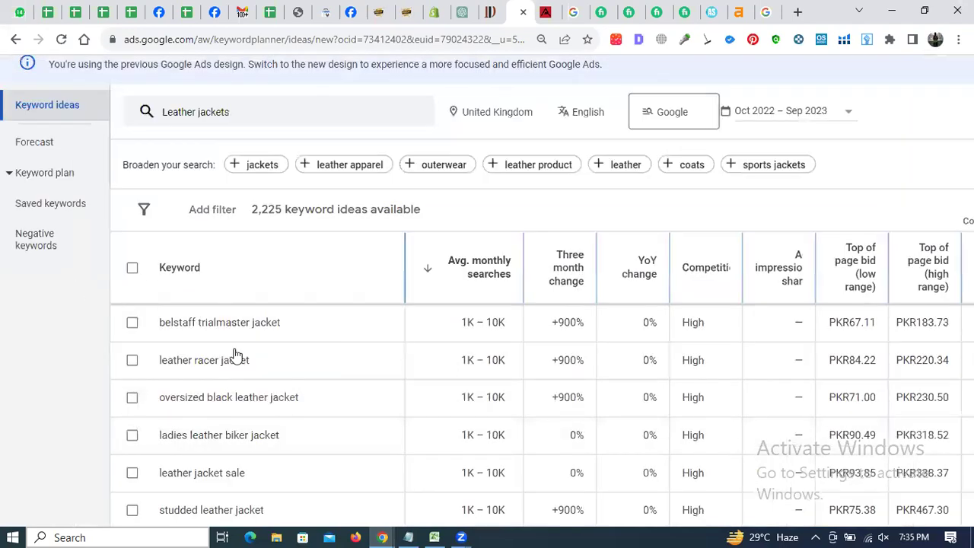
scroll(380, 452, "down", 3)
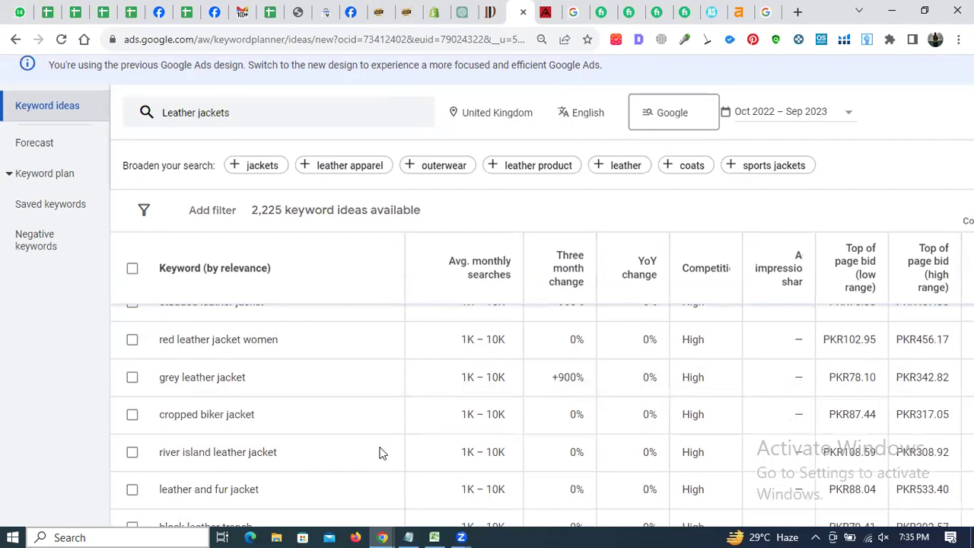
scroll(381, 452, "down", 10)
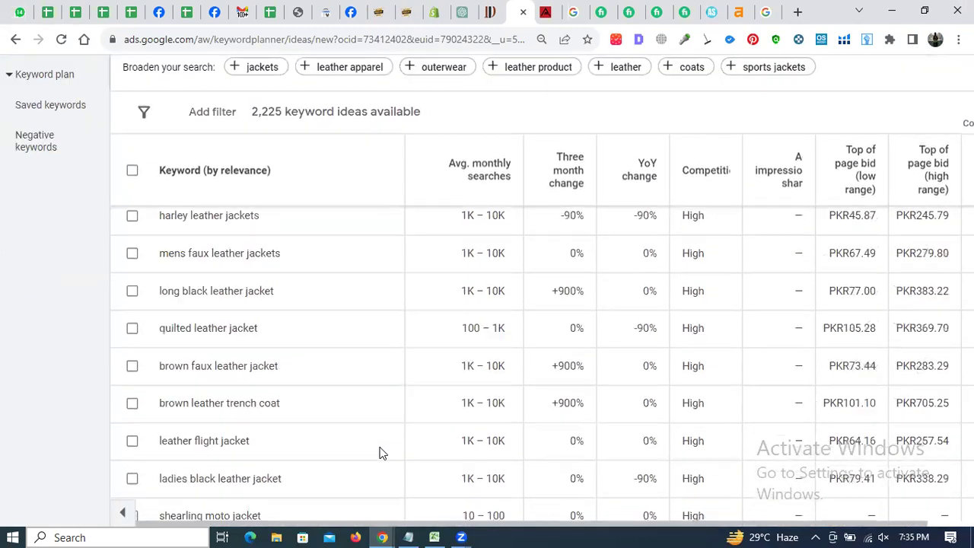
Review the keyword ideas and their monthly searches and competition from "ladies black leather jacket" down to "brown leather coat".
scroll(382, 452, "down", 4)
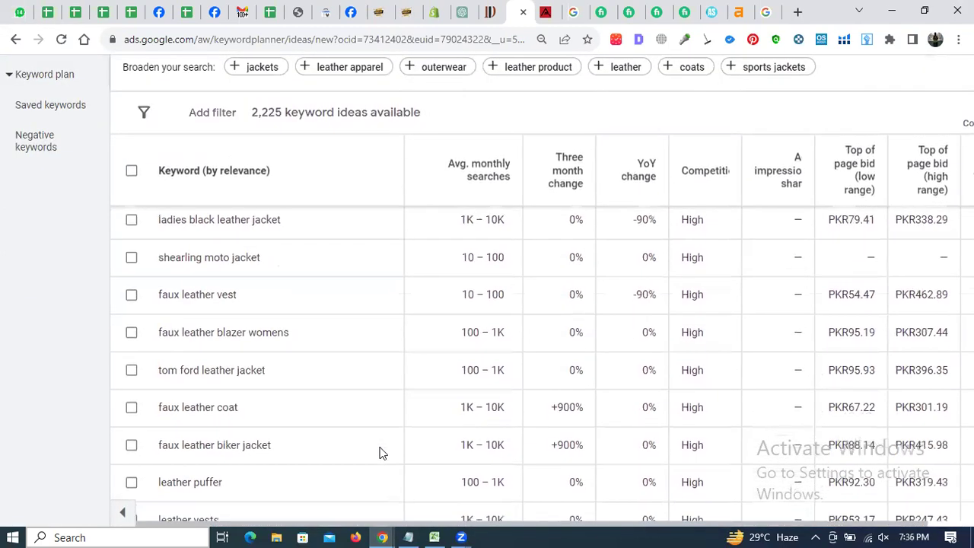
scroll(382, 452, "down", 4)
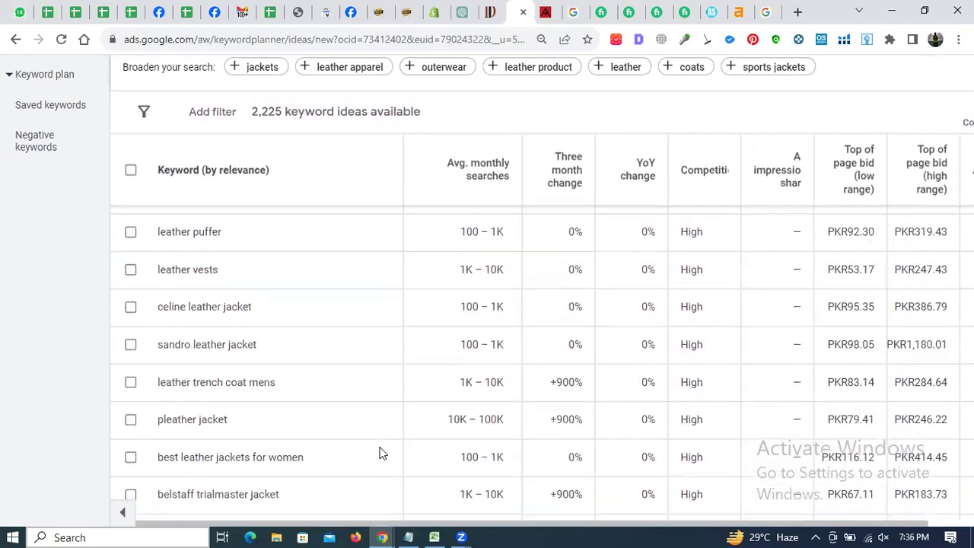
scroll(382, 452, "down", 1)
scroll(382, 452, "down", 2)
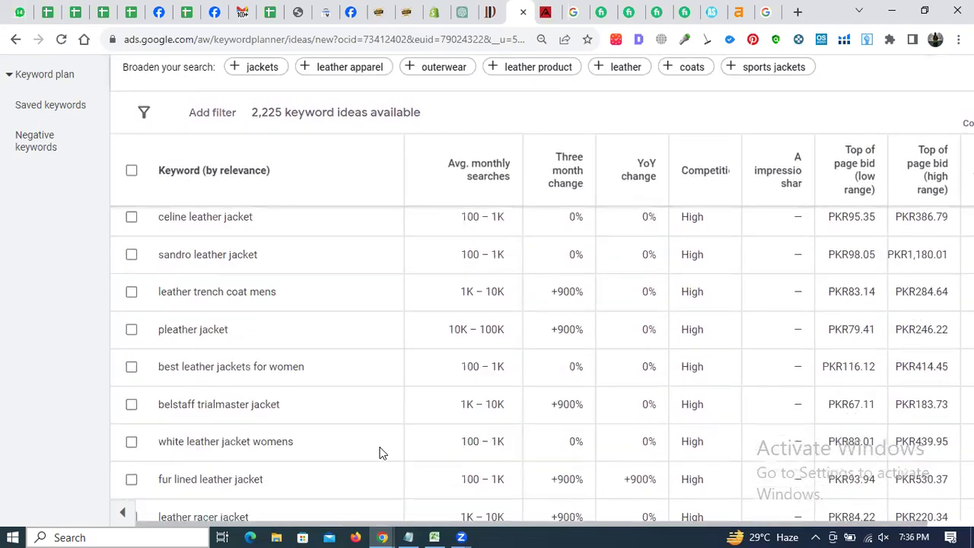
scroll(382, 452, "down", 5)
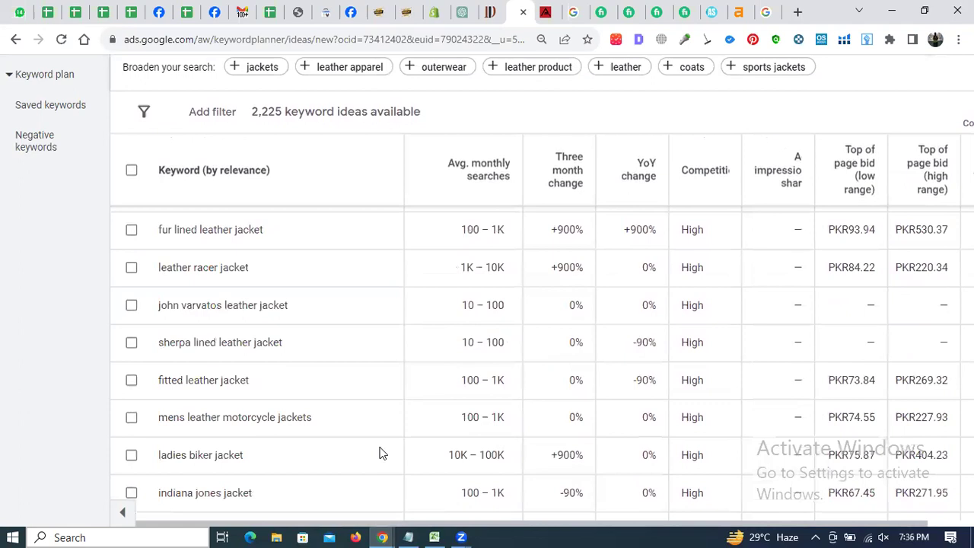
scroll(381, 451, "down", 4)
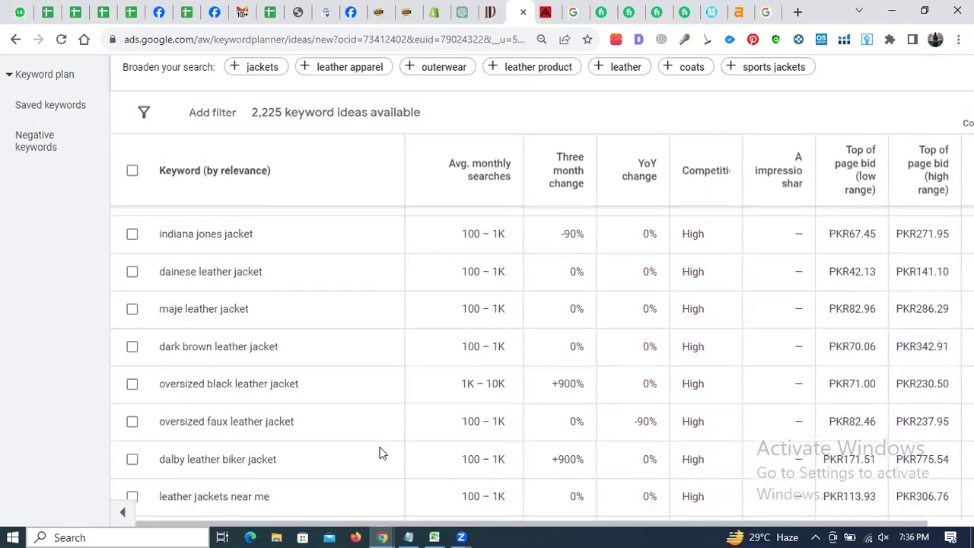
scroll(382, 454, "down", 4)
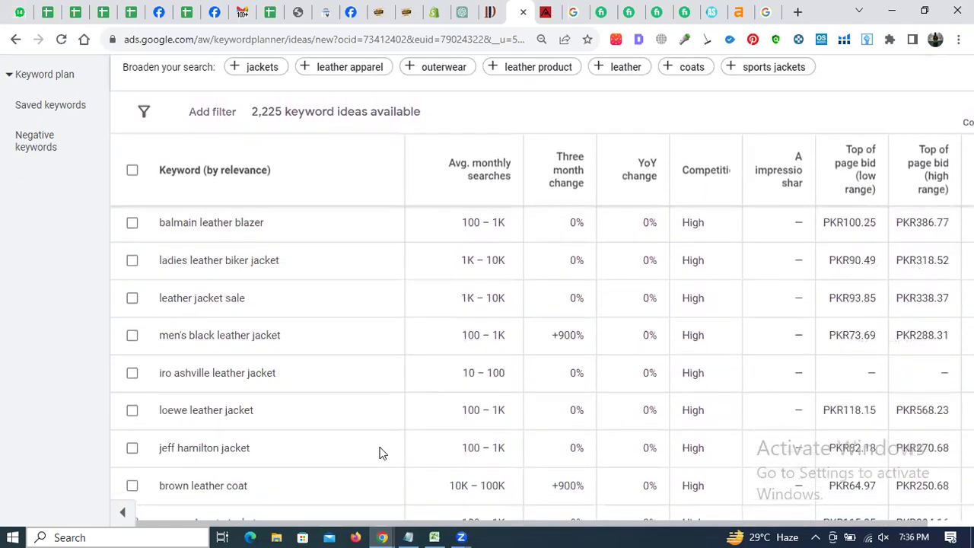
Review the Leather jackets keyword ideas, monthly searches and competition from "brown leather coat" down to "tall leather jacket".
scroll(381, 453, "down", 5)
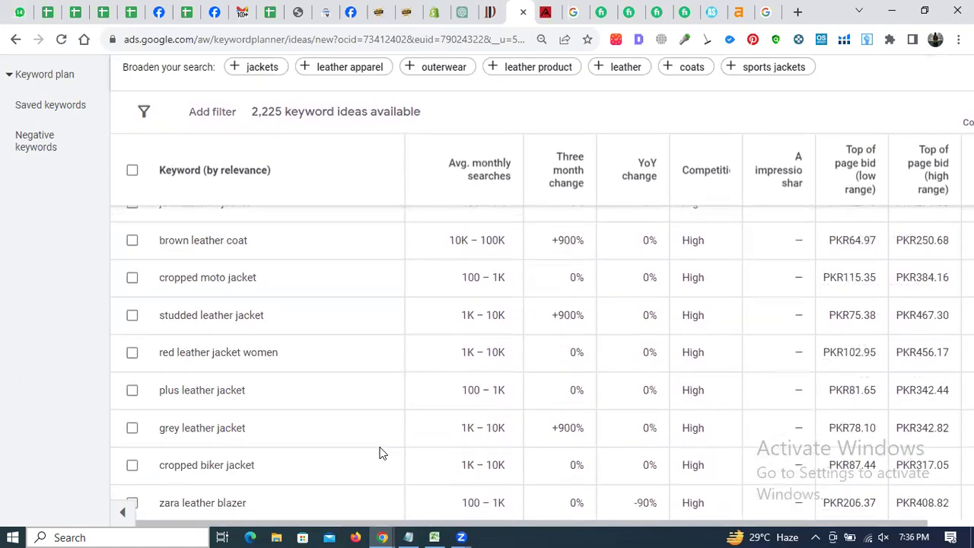
scroll(382, 453, "down", 2)
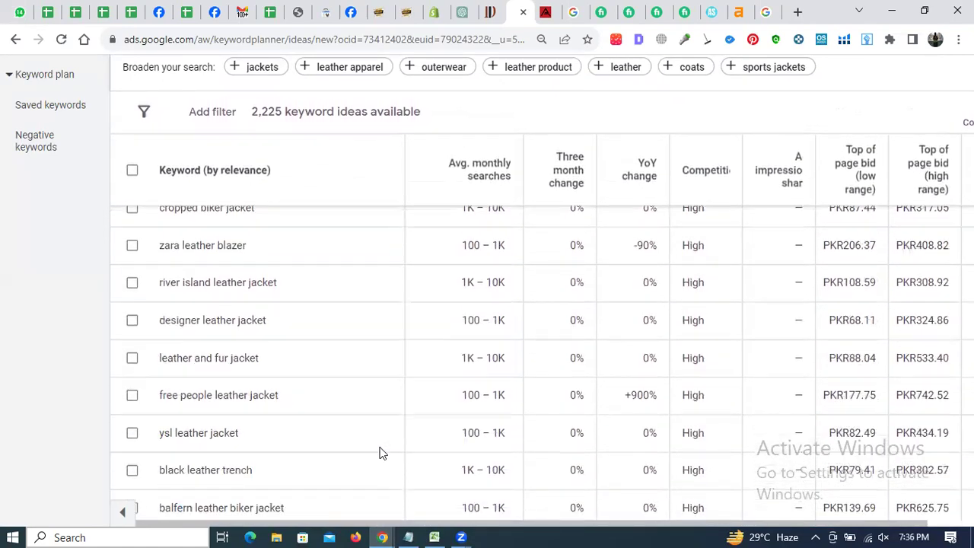
scroll(382, 454, "down", 5)
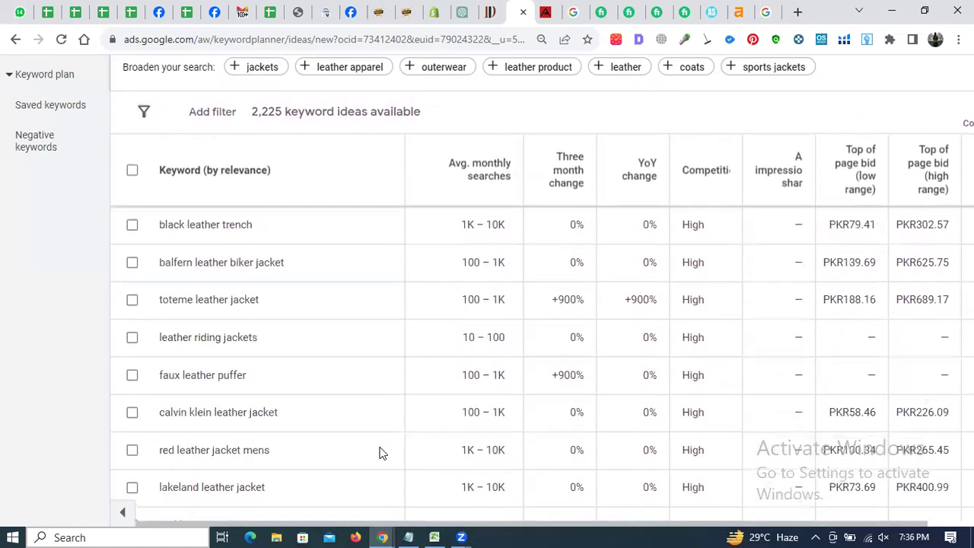
scroll(382, 453, "down", 3)
scroll(382, 454, "down", 3)
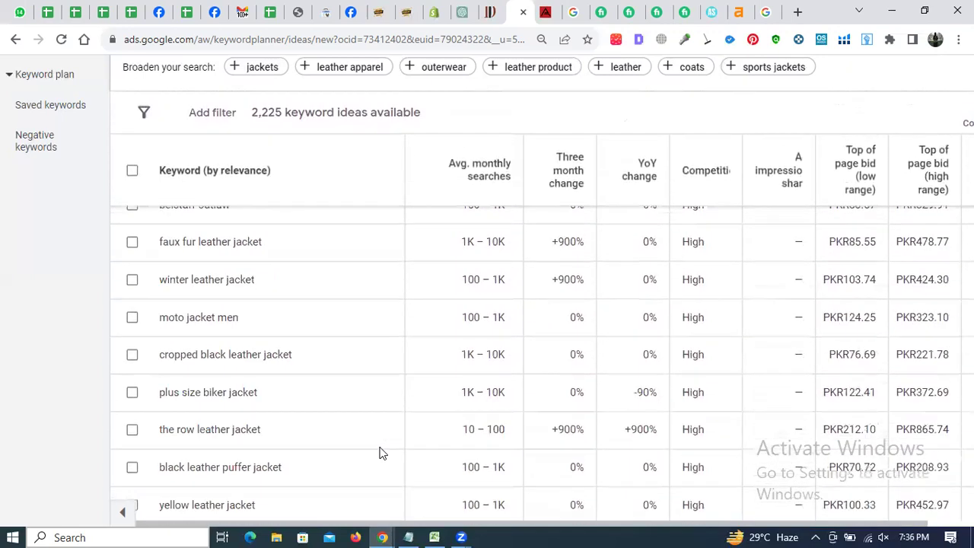
scroll(382, 453, "down", 5)
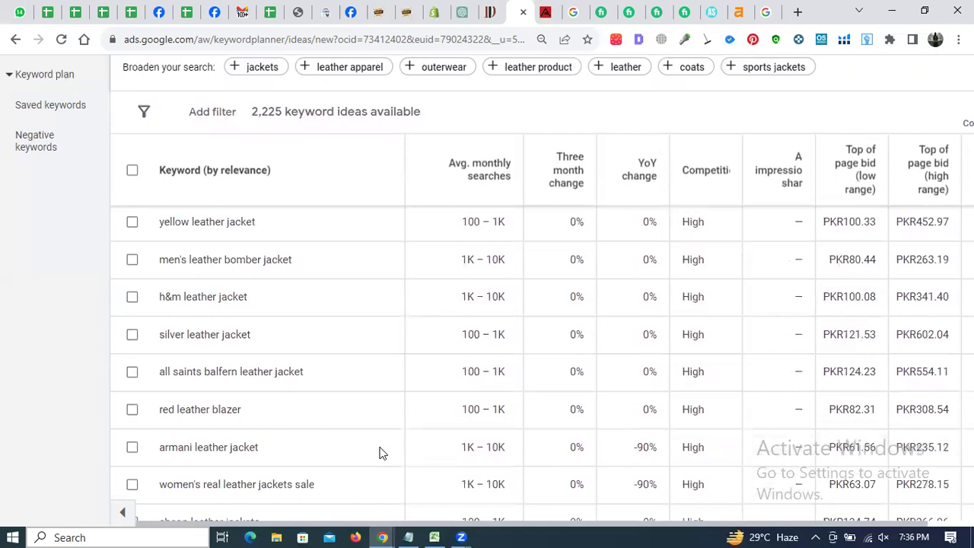
scroll(382, 453, "down", 1)
scroll(382, 453, "down", 2)
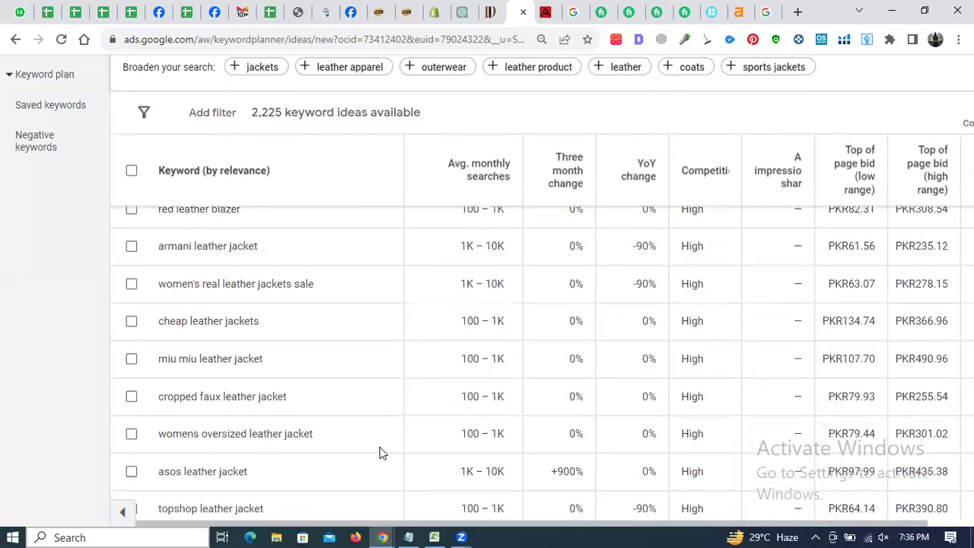
scroll(382, 454, "down", 5)
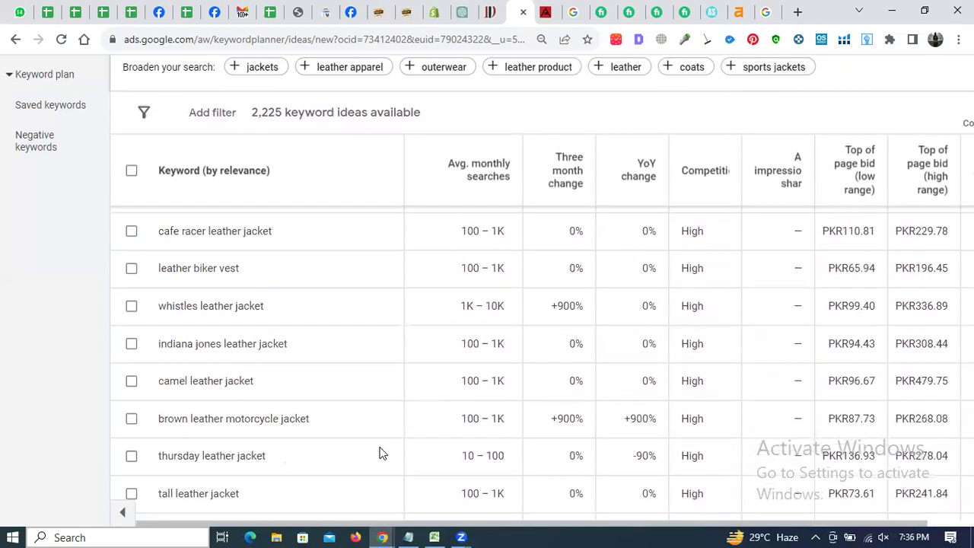
scroll(382, 453, "down", 1)
Replace the "Leather jackets" seed keyword with "digital marketing services" and get its keyword ideas.
scroll(11, 322, "up", 3)
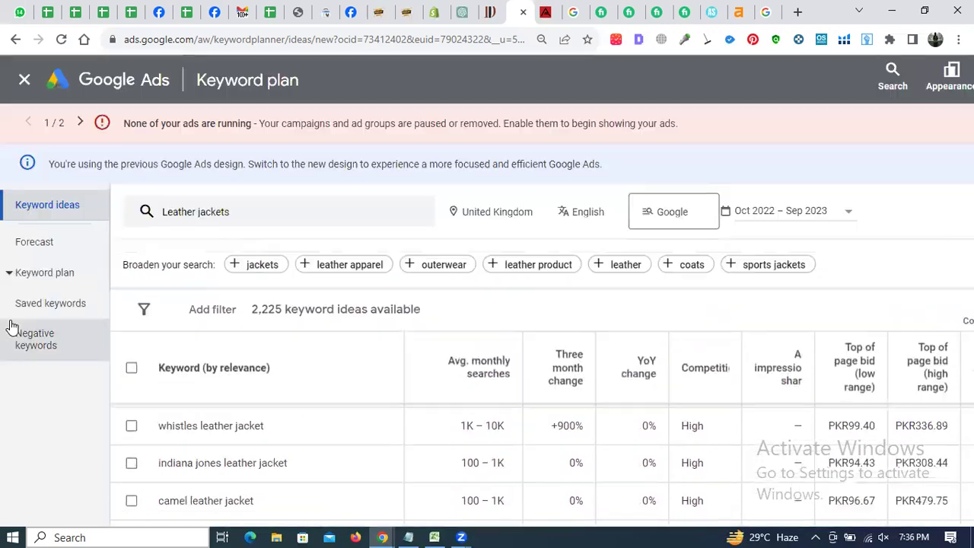
left_click(284, 215)
key("BackSpace")
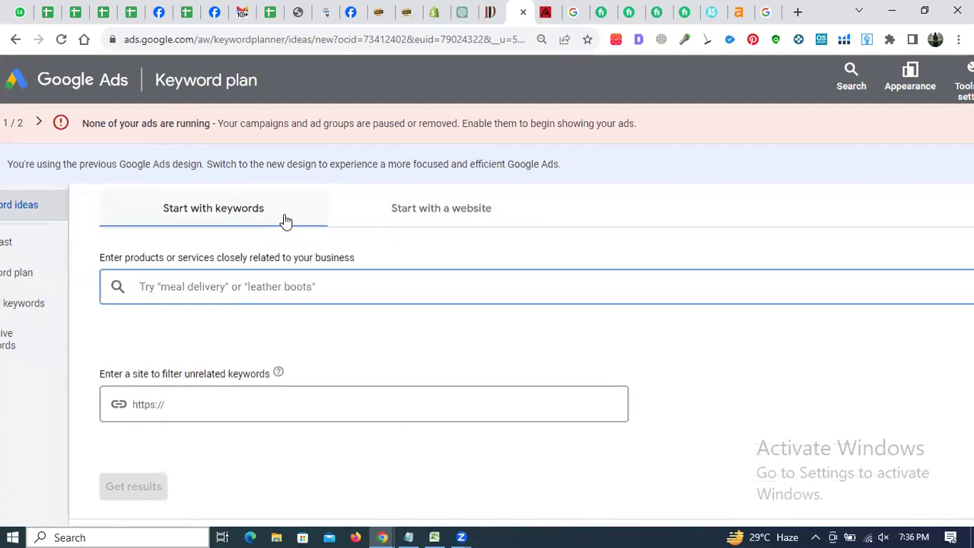
type("digital market")
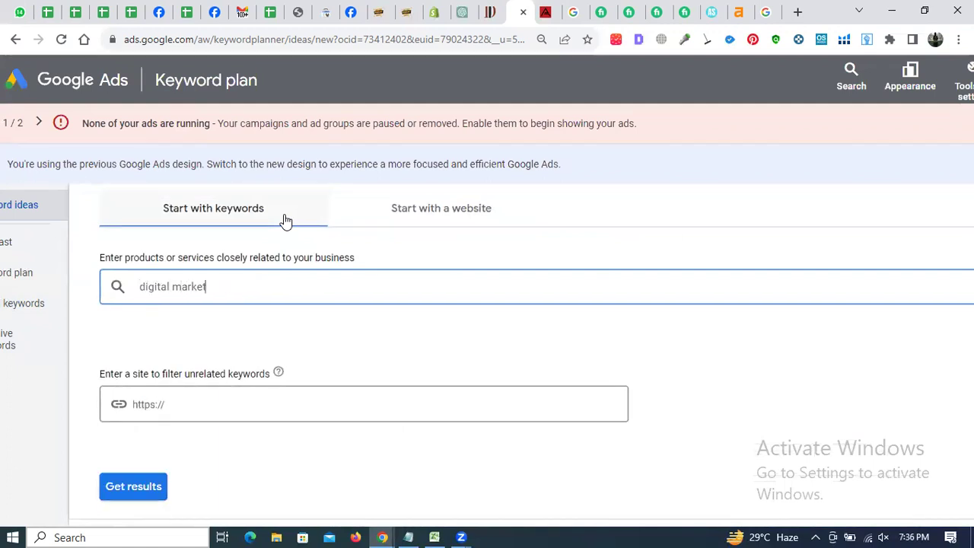
type("ing services")
key("Return")
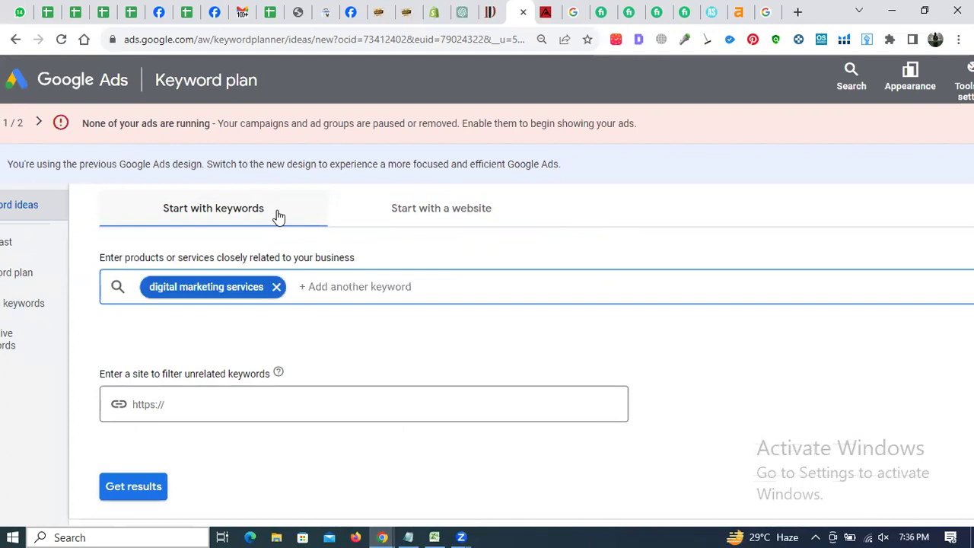
key("Return")
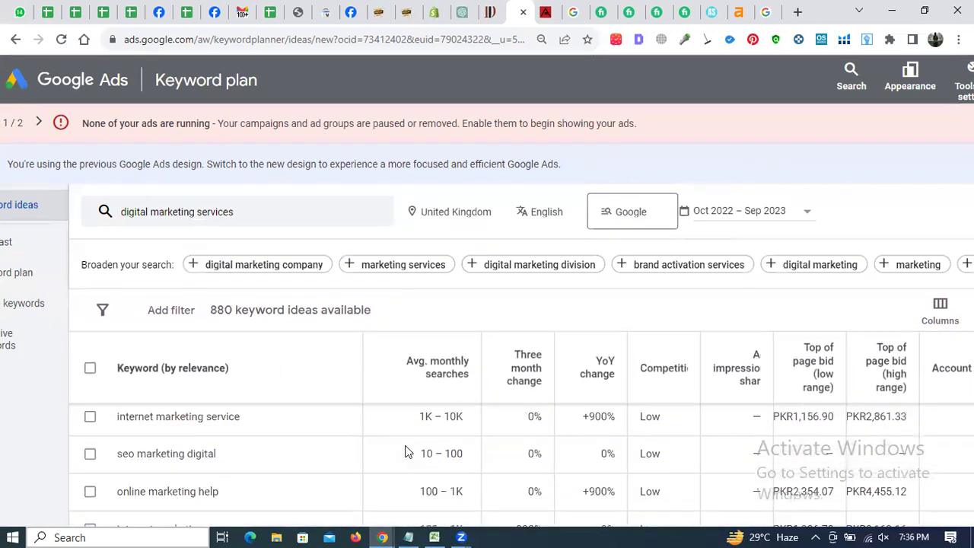
Skim the "digital marketing services" keyword ideas and sort them by average monthly searches, highest first.
scroll(405, 451, "down", 10)
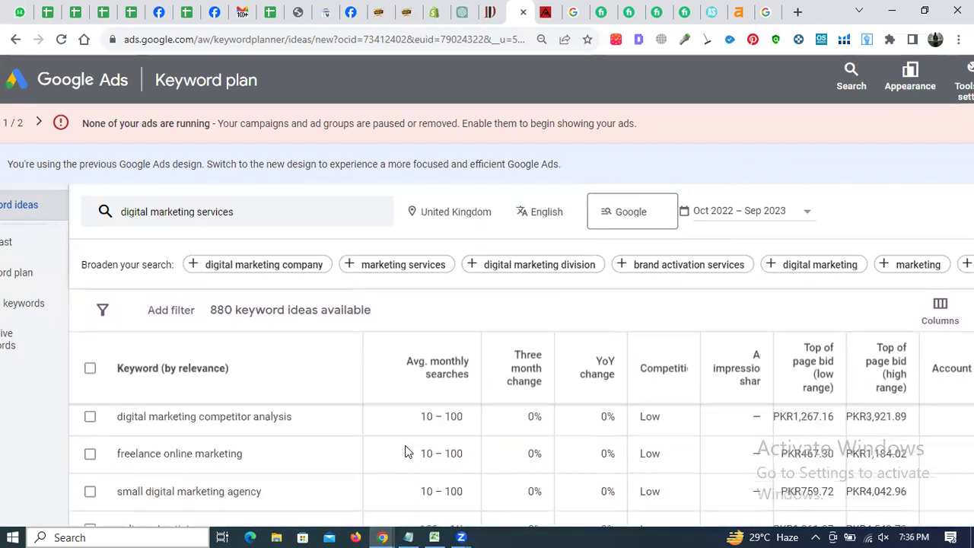
scroll(405, 451, "down", 10)
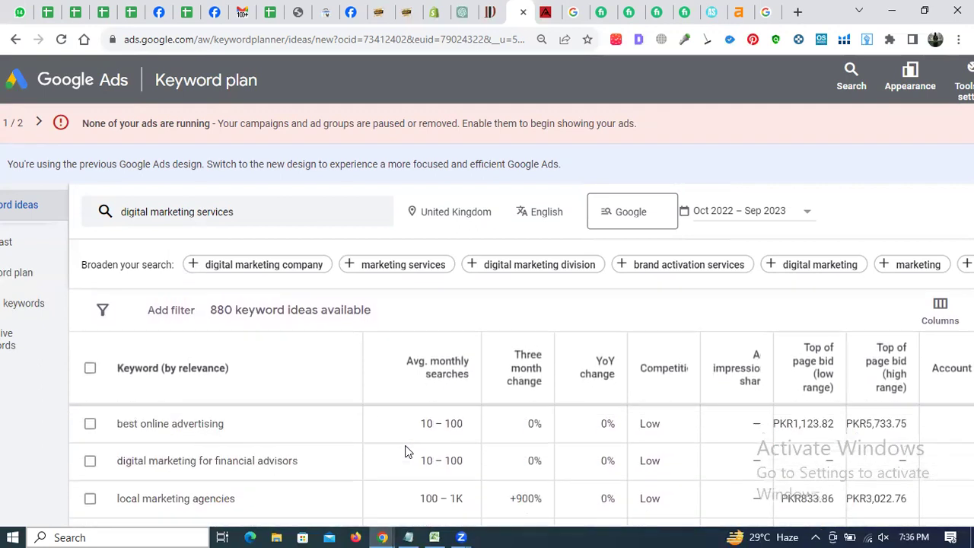
scroll(404, 451, "down", 3)
scroll(405, 451, "up", 3)
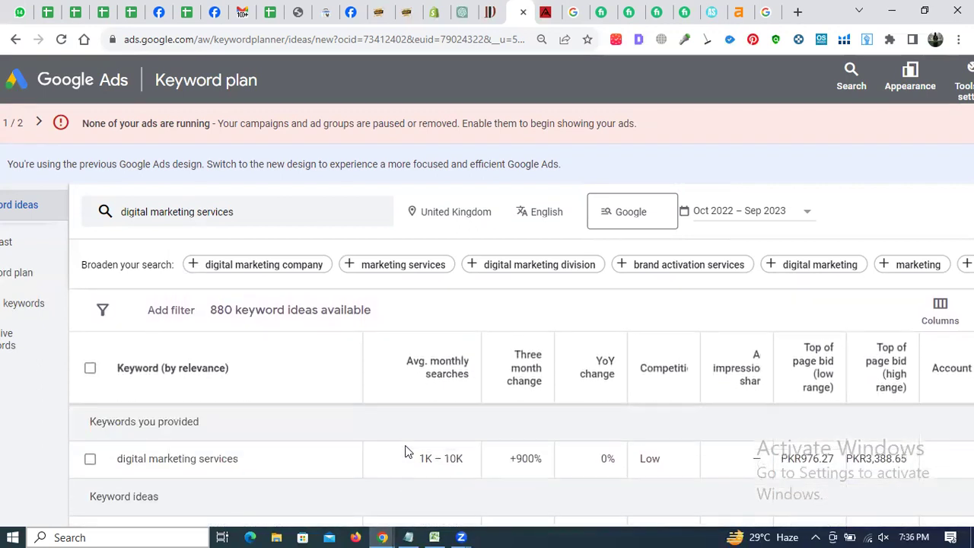
scroll(373, 454, "down", 1)
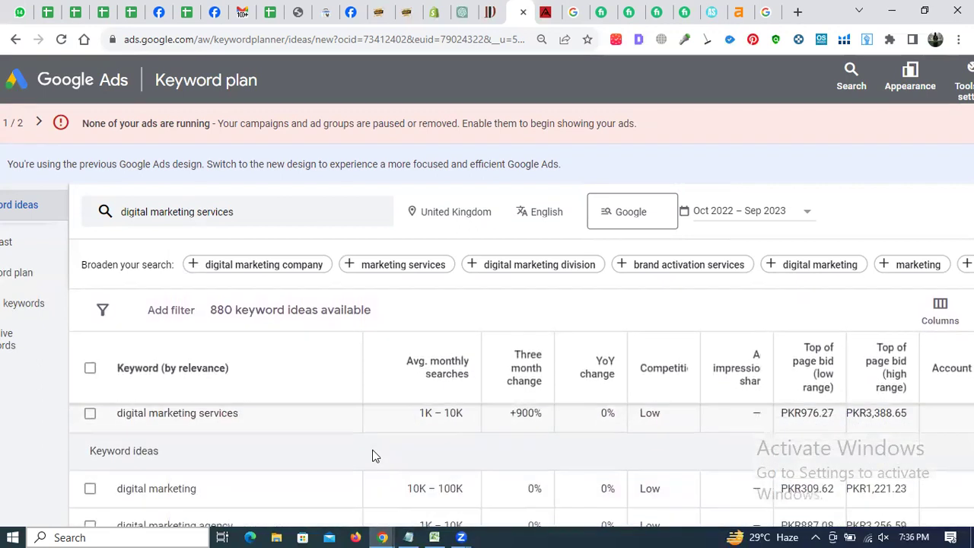
scroll(373, 455, "up", 1)
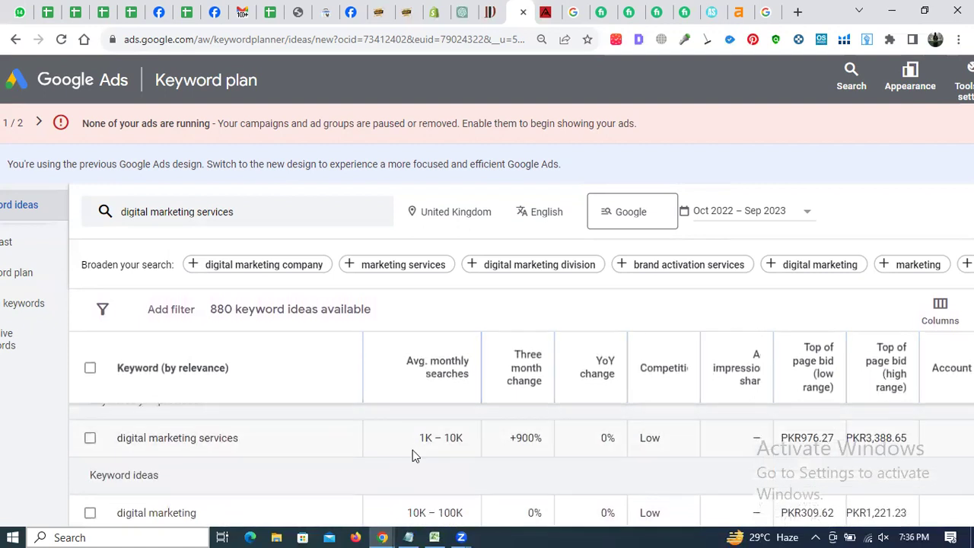
left_click(440, 381)
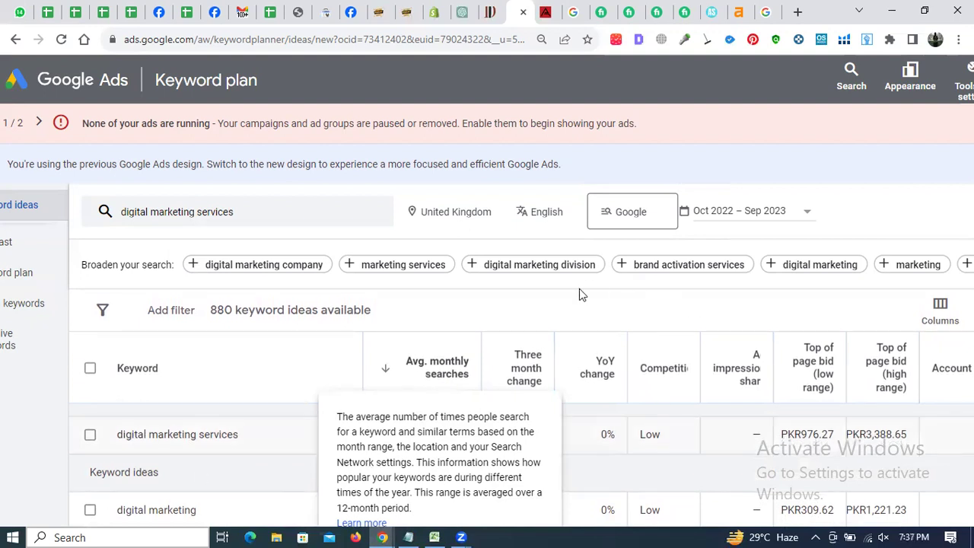
Examine the average monthly searches of the highest-volume digital marketing keyword ideas at a larger zoom.
scroll(571, 300, "down", 3)
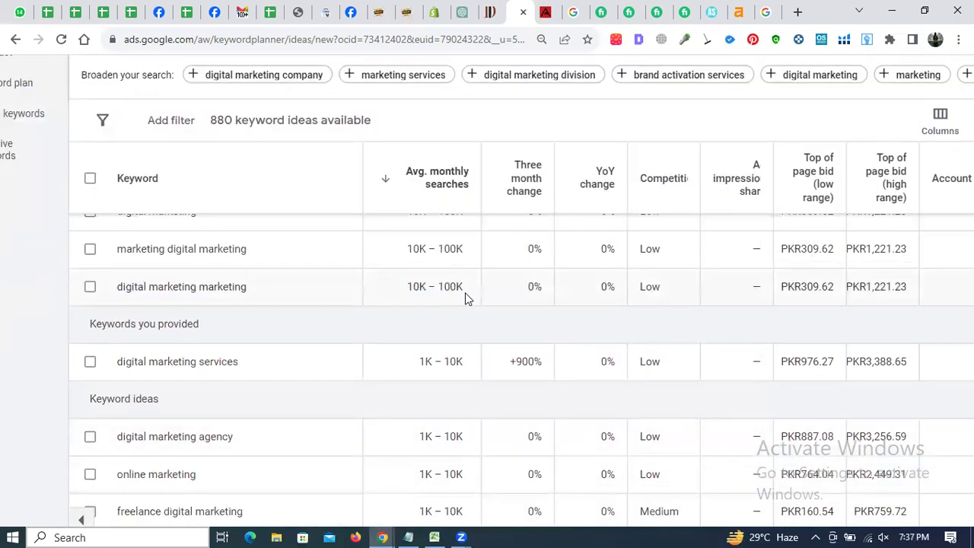
scroll(466, 297, "up", 2)
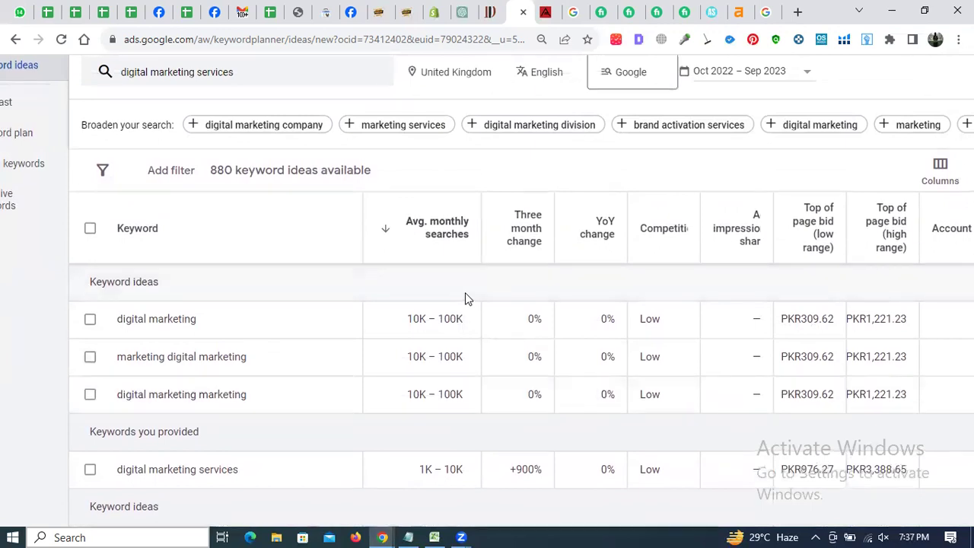
scroll(76, 307, "up", 4, "ctrl")
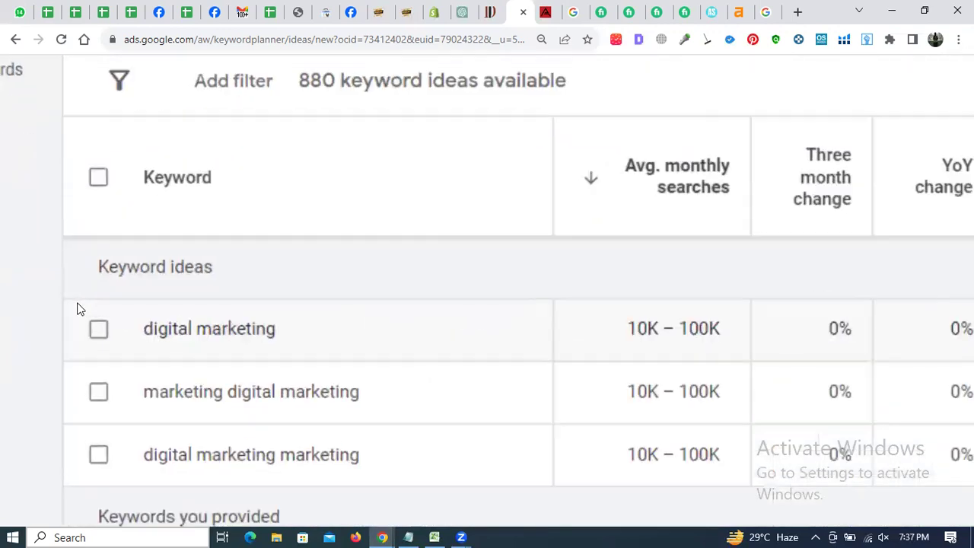
scroll(81, 309, "down", 1)
scroll(81, 309, "up", 1)
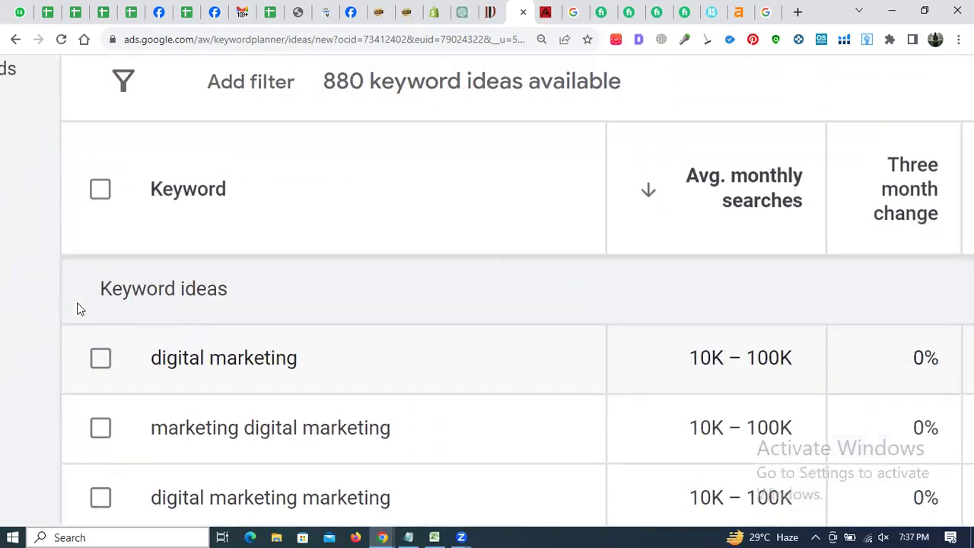
scroll(239, 367, "down", 1)
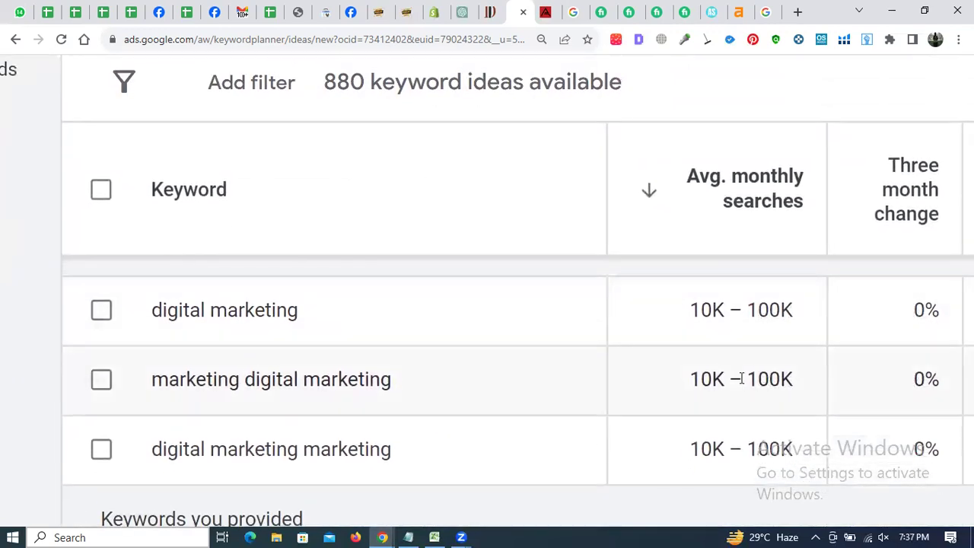
scroll(741, 378, "up", 3)
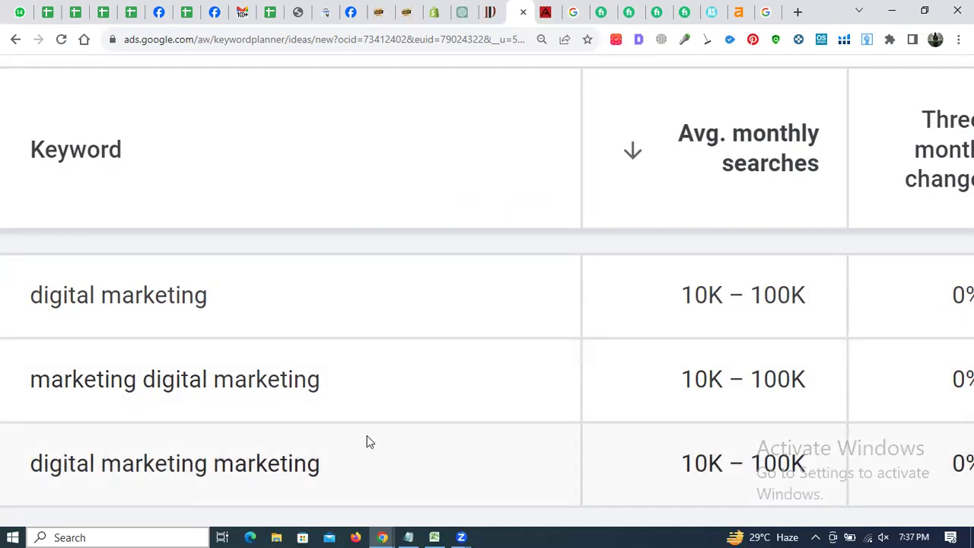
Copy the keyword "marketing digital marketing" and search for it on Google in the incognito window.
triple_click(180, 382)
key("ctrl+c")
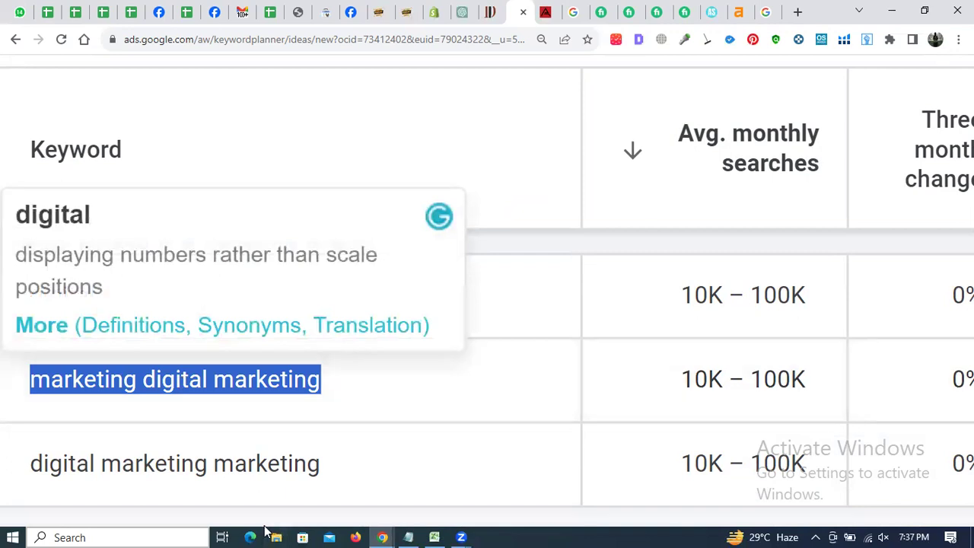
mouse_move(384, 532)
left_click(426, 471)
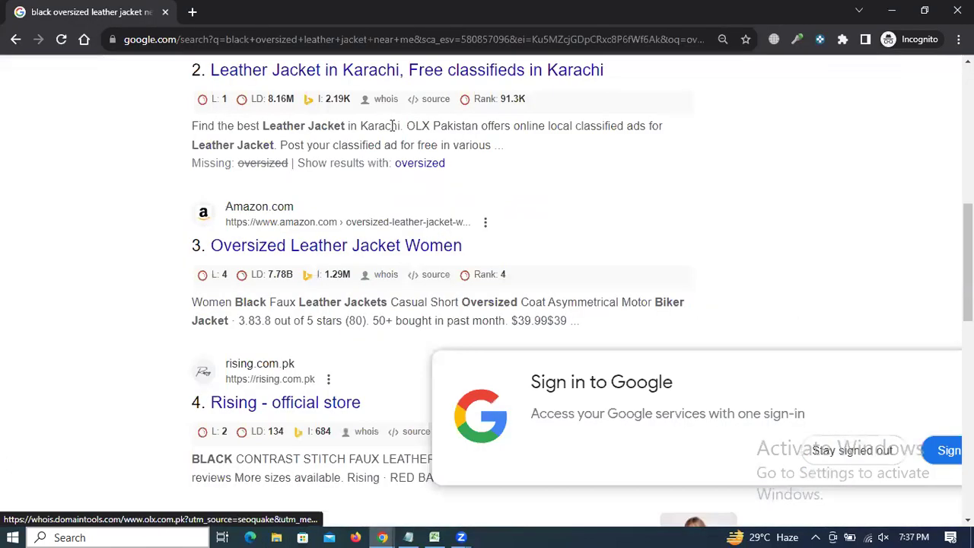
scroll(393, 130, "up", 10)
left_click(384, 88)
key("ctrl+a")
key("ctrl+v")
type("\\")
key("Return")
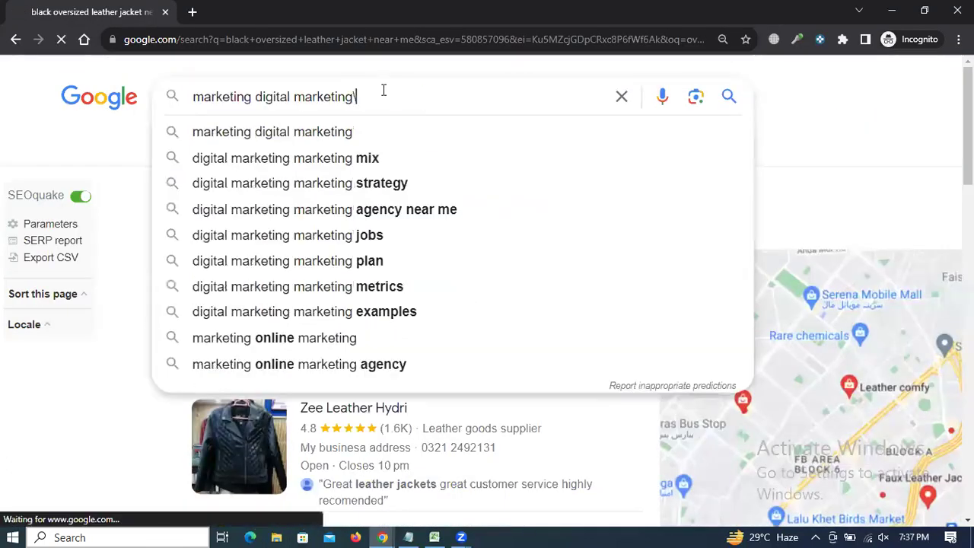
Remove the stray backslash from the Google query and search again for "marketing digital marketing".
left_click(383, 88)
key("ctrl+a")
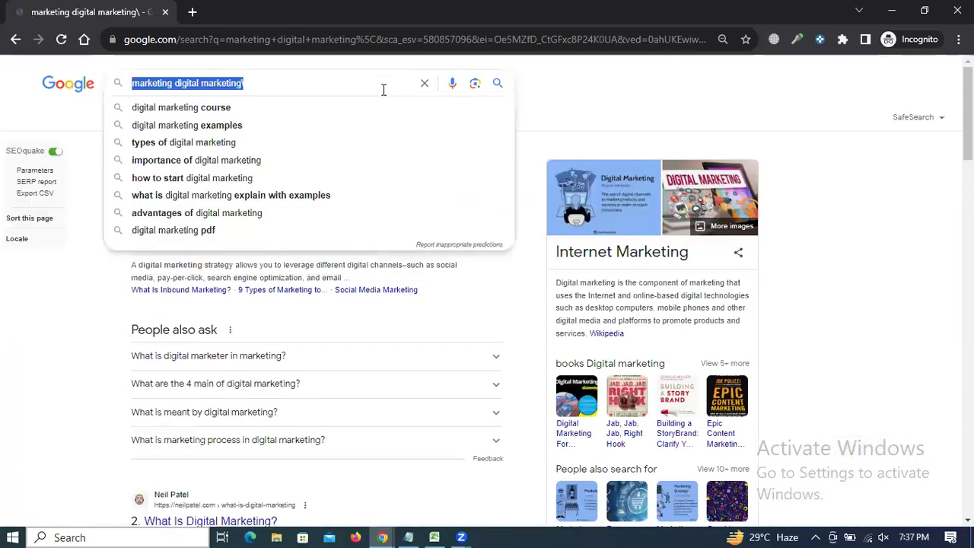
key("ctrl+v")
key("Return")
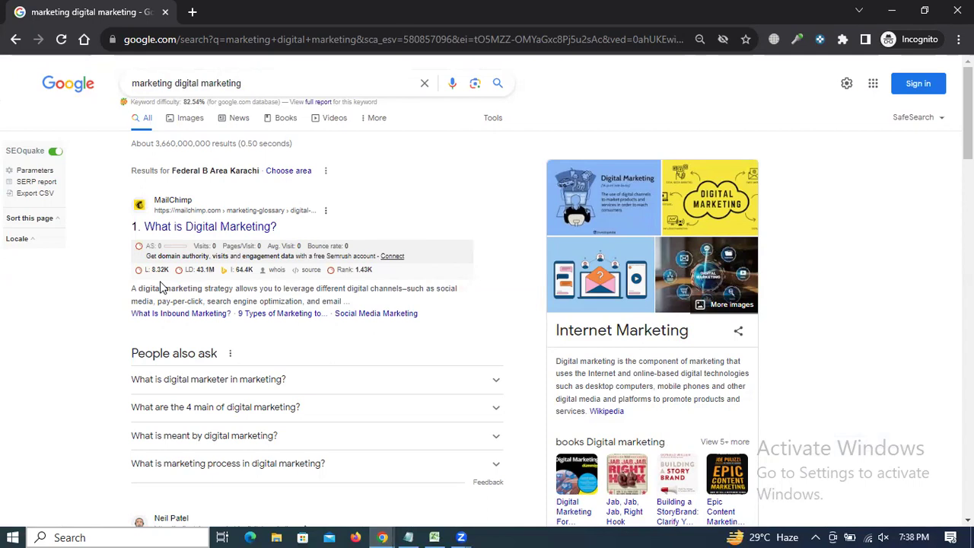
Return to Keyword Planner and review the monthly searches of the keywords from "digital marketing" to "digital marketing agency".
key("alt+Tab")
scroll(195, 408, "down", 1)
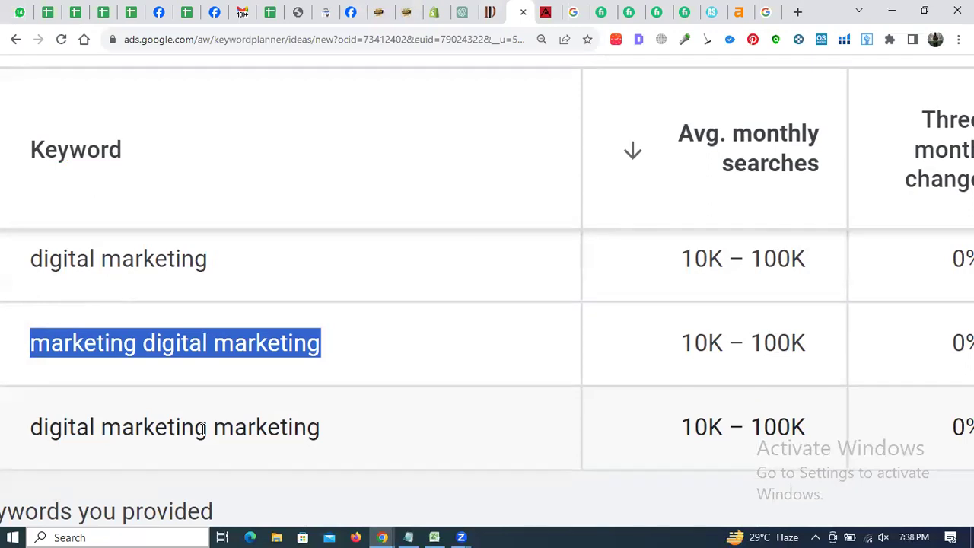
scroll(203, 430, "down", 1)
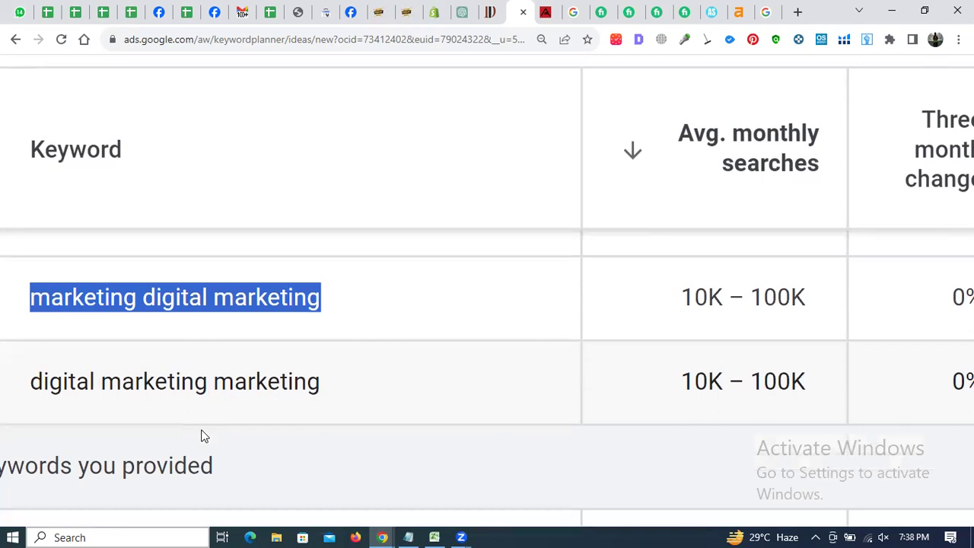
scroll(203, 436, "down", 1)
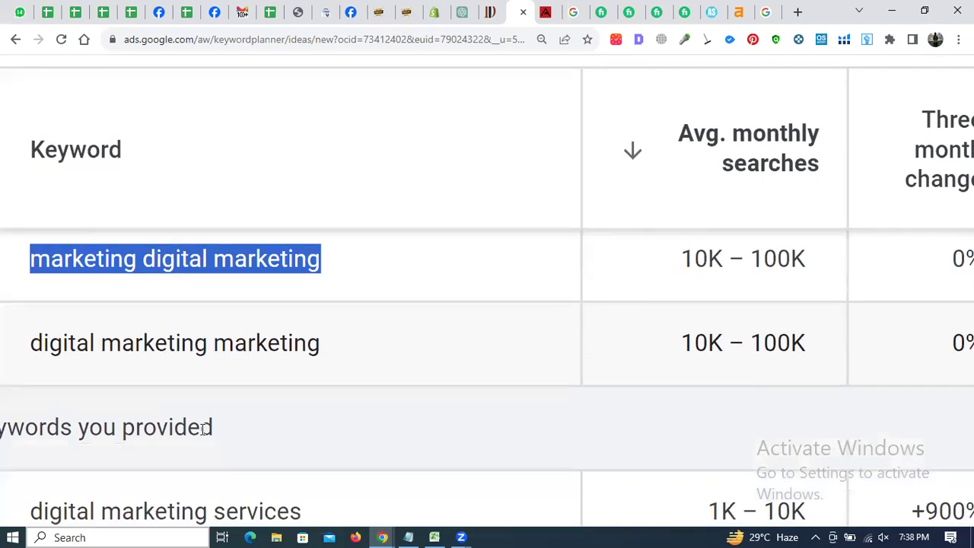
scroll(205, 429, "down", 3)
scroll(203, 431, "up", 1)
scroll(204, 429, "left", 1)
scroll(203, 429, "down", 3)
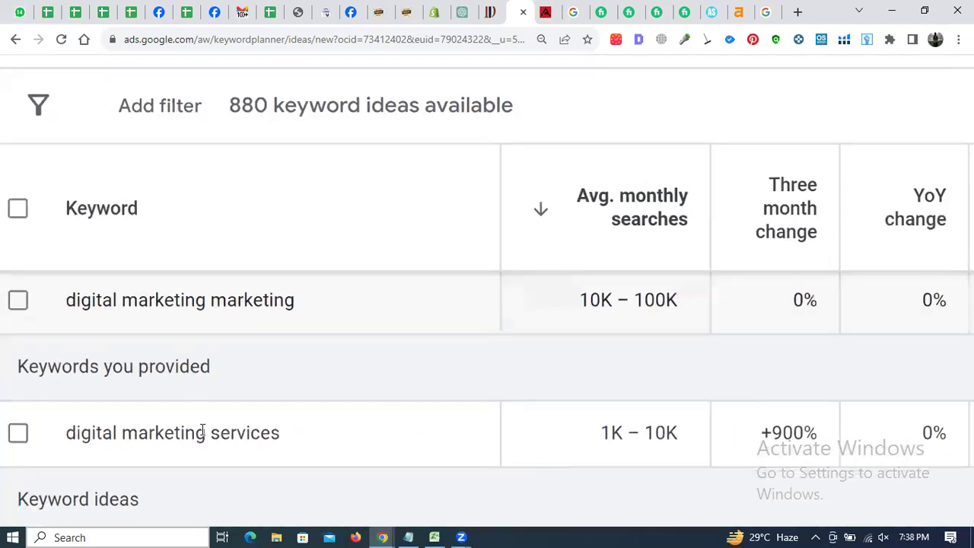
scroll(202, 435, "down", 2)
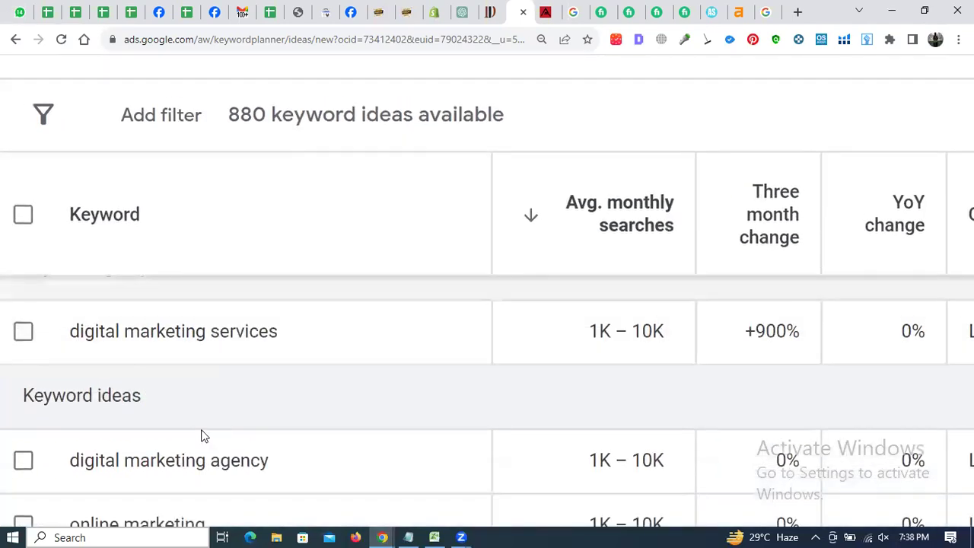
scroll(202, 435, "up", 4)
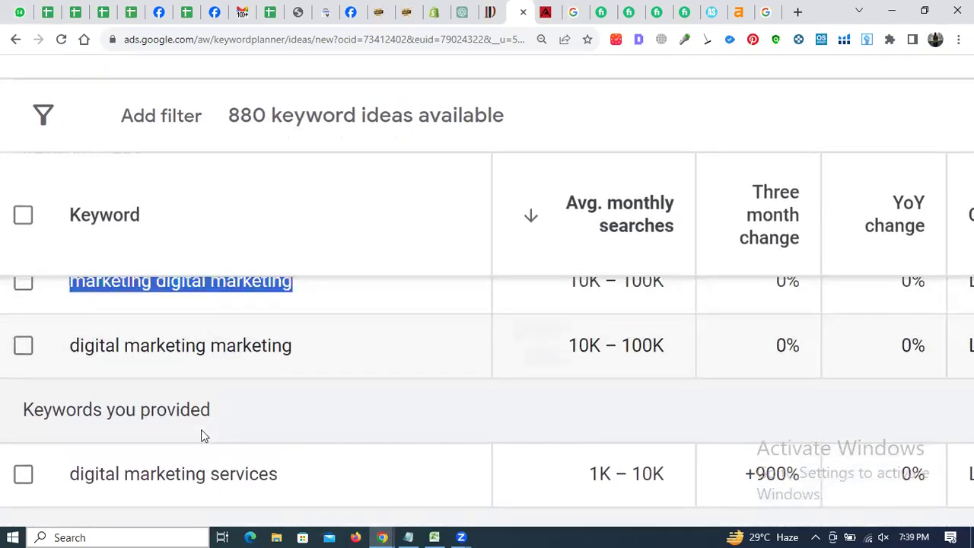
Compare the average monthly searches of "marketing digital marketing", "digital marketing marketing" and "digital marketing services" in the keyword ideas.
scroll(203, 435, "down", 3)
scroll(202, 435, "up", 3)
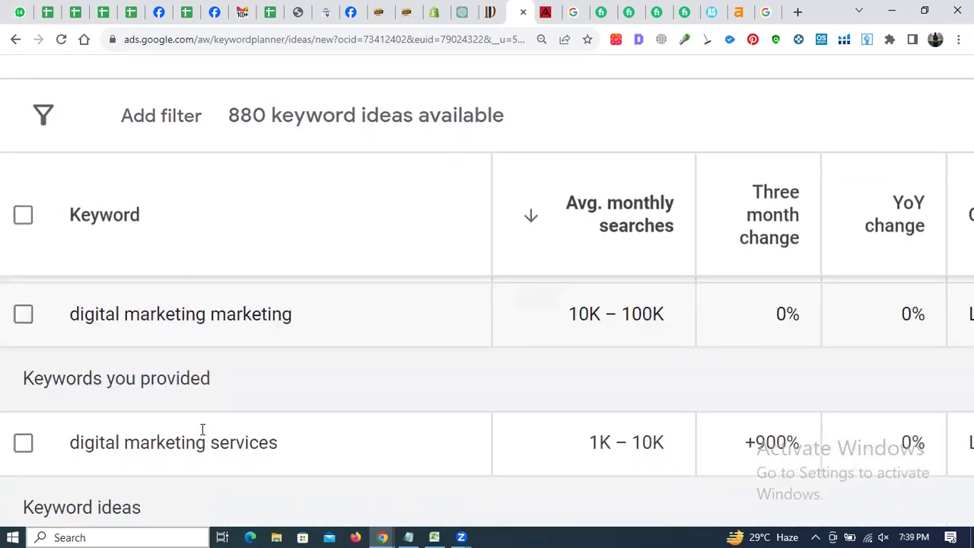
scroll(202, 435, "down", 3)
scroll(203, 435, "up", 1)
scroll(202, 433, "up", 2)
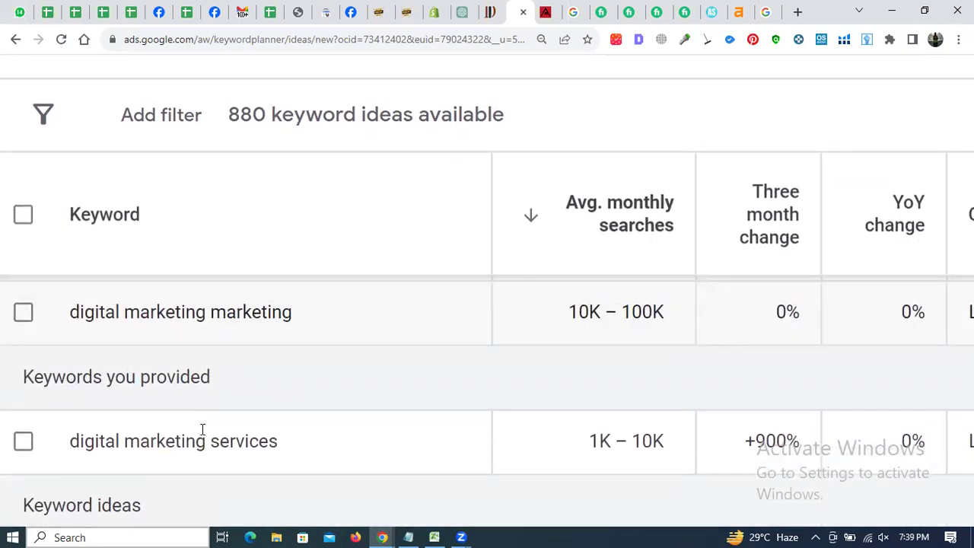
scroll(256, 370, "up", 2)
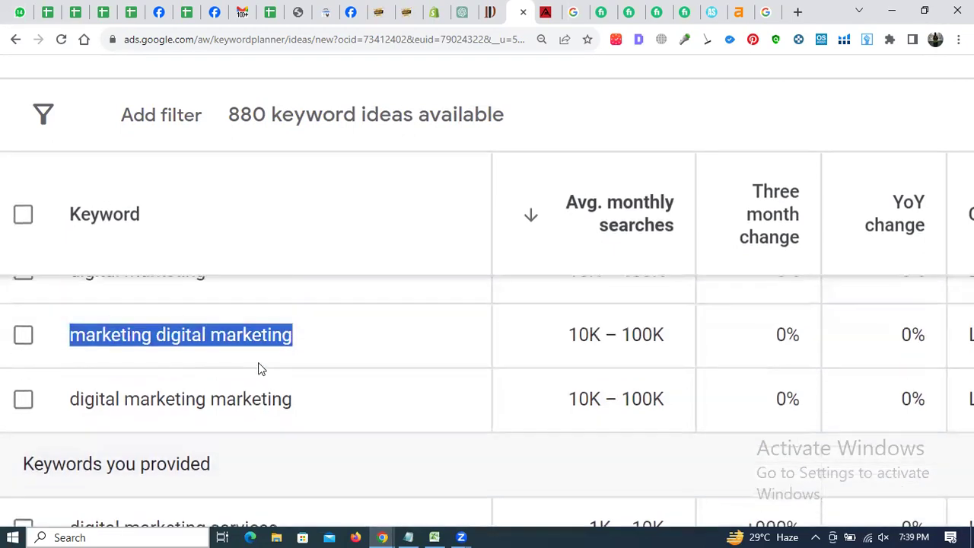
scroll(552, 344, "up", 1)
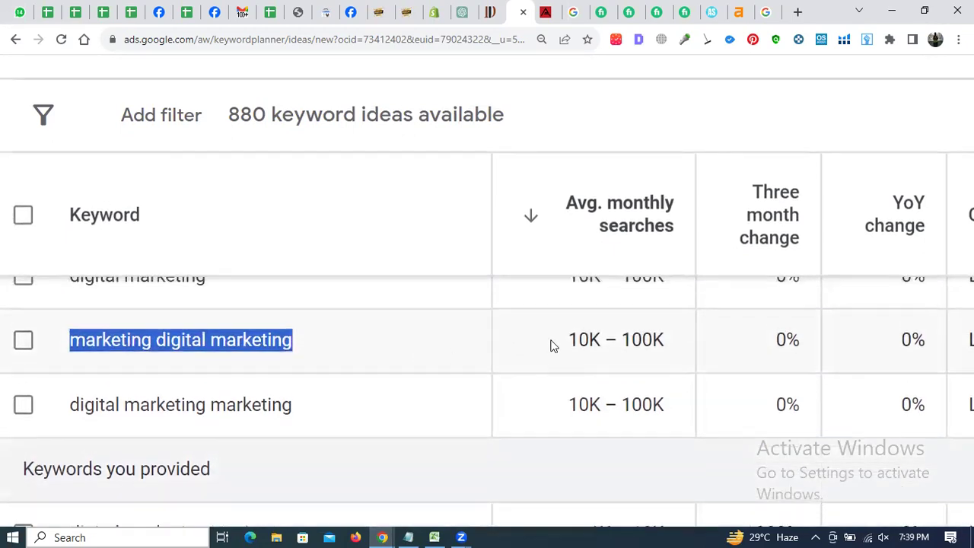
scroll(553, 347, "up", 1)
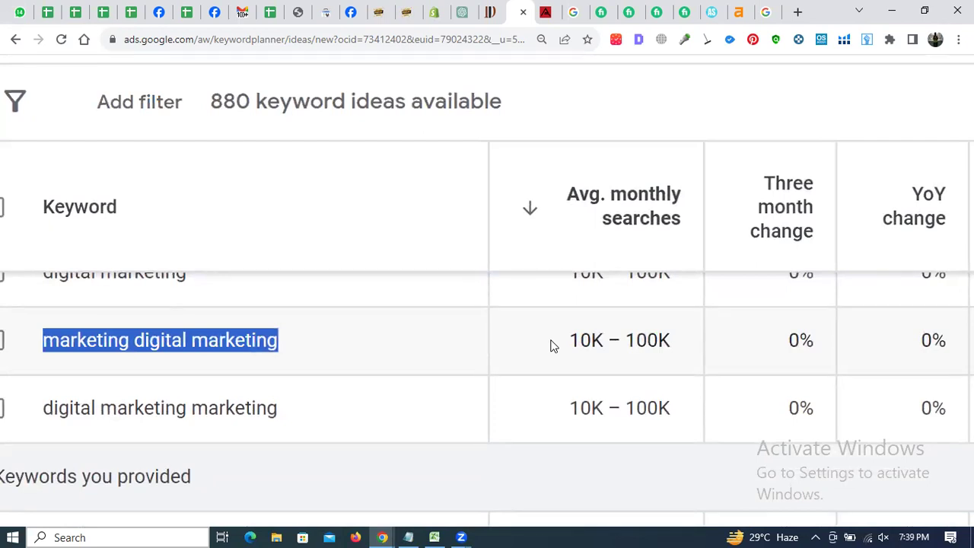
scroll(401, 407, "down", 2)
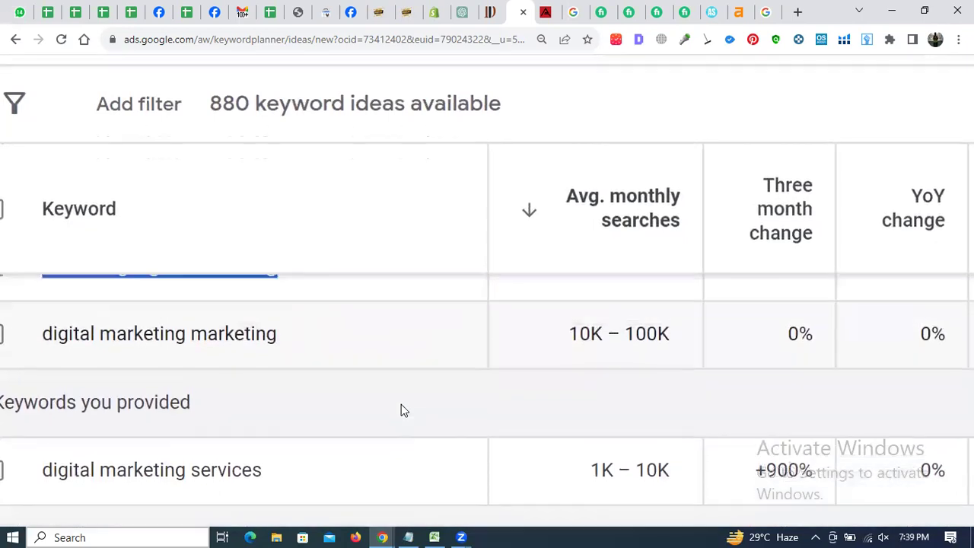
scroll(401, 411, "up", 1)
Switch to the incognito Google results and find the occurrences of "marketing digital marketing" on the page.
key("alt+Tab")
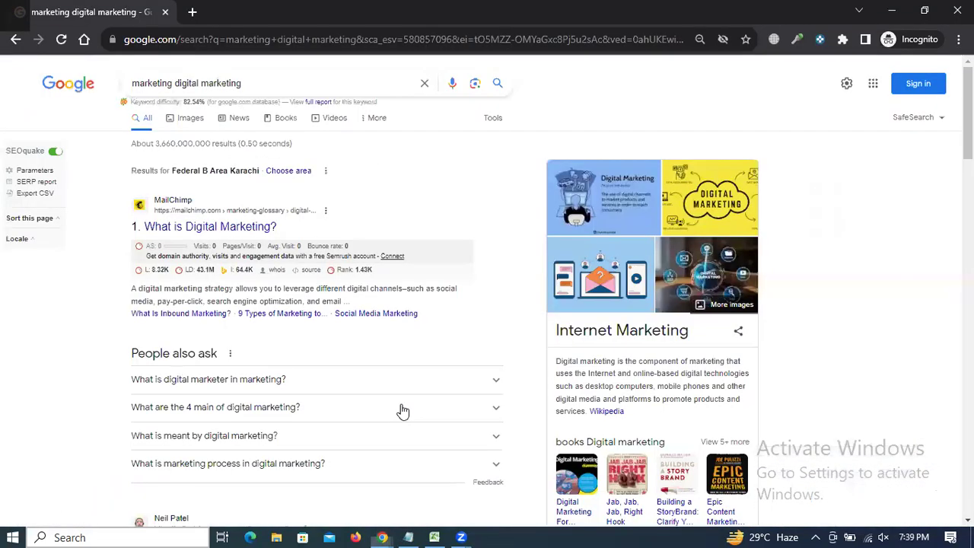
key("ctrl+f")
key("ctrl+v")
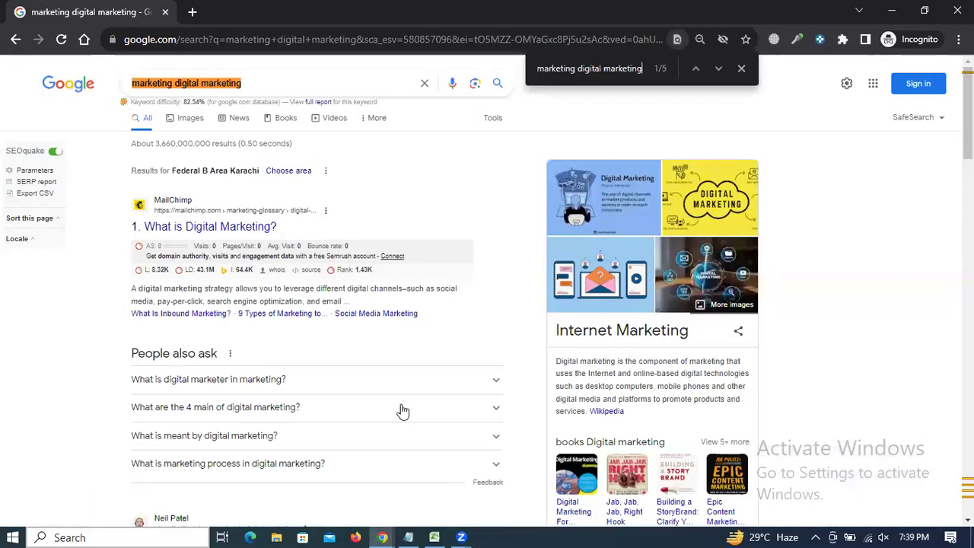
key("Return")
key("Return")
key("Return")
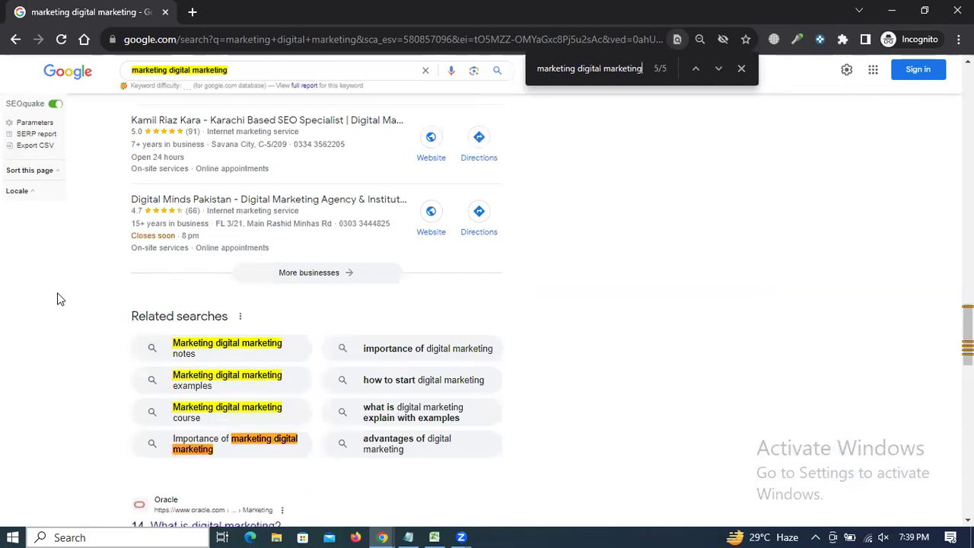
key("Return")
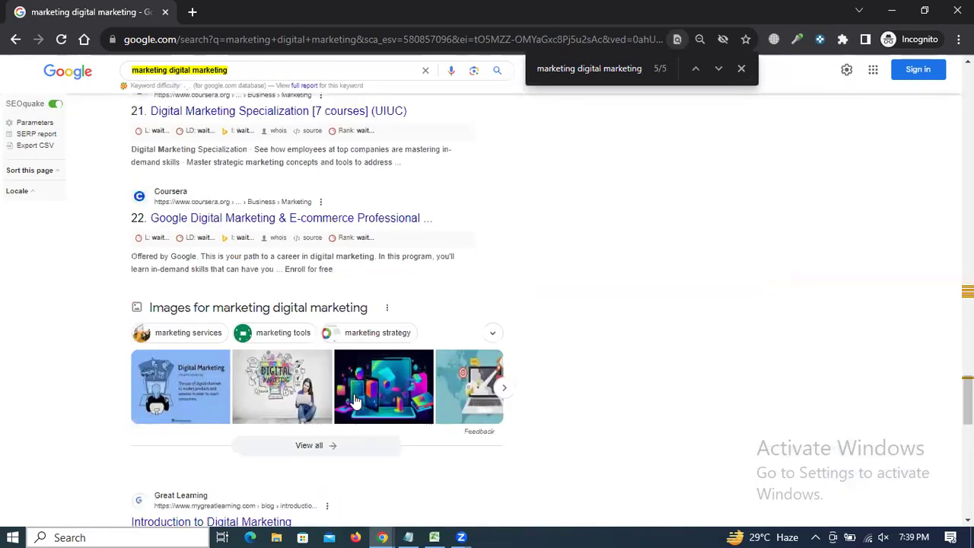
Load more Google results and check the exact matches of "marketing digital marketing" again across the extended page.
scroll(354, 457, "down", 10)
scroll(354, 401, "down", 10)
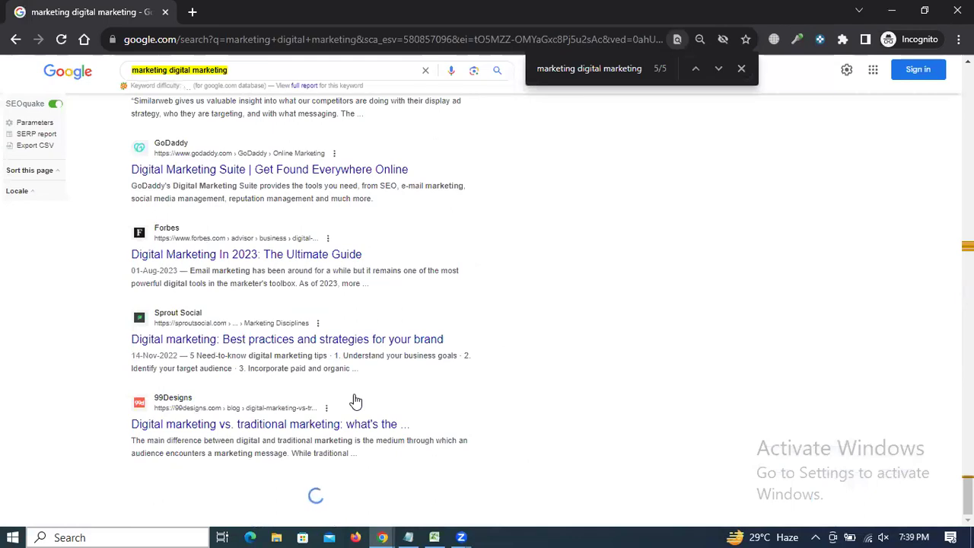
scroll(354, 401, "down", 5)
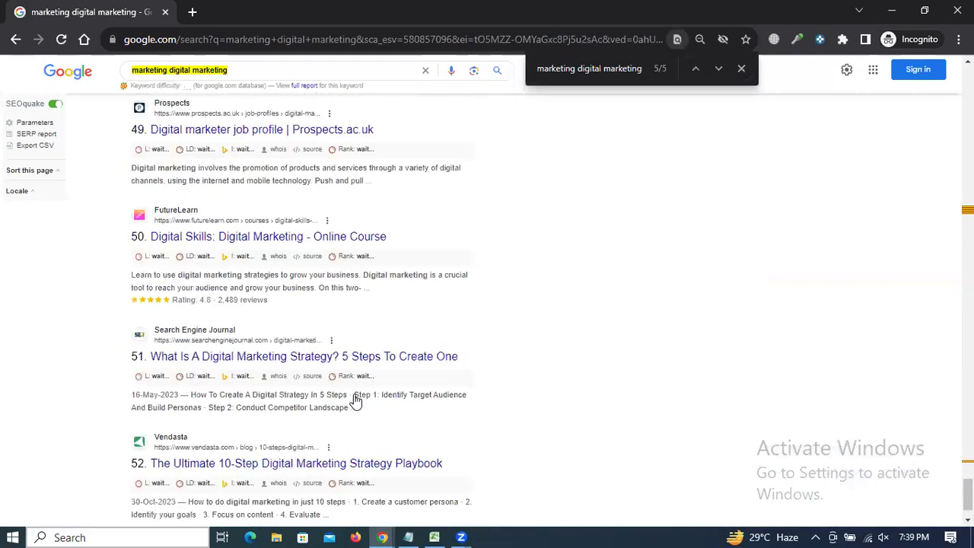
key("Return")
key("shift+Return")
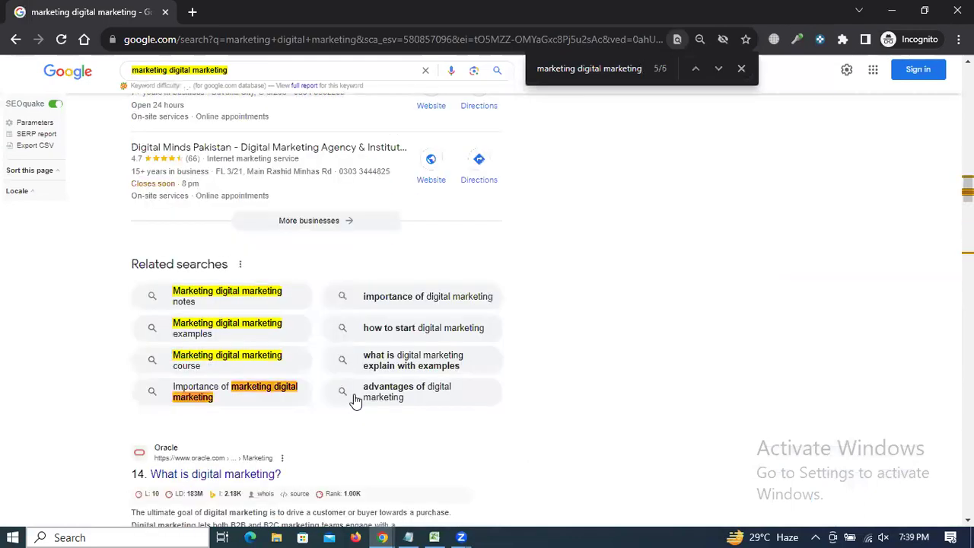
key("Return")
key("shift+Return")
key("Return")
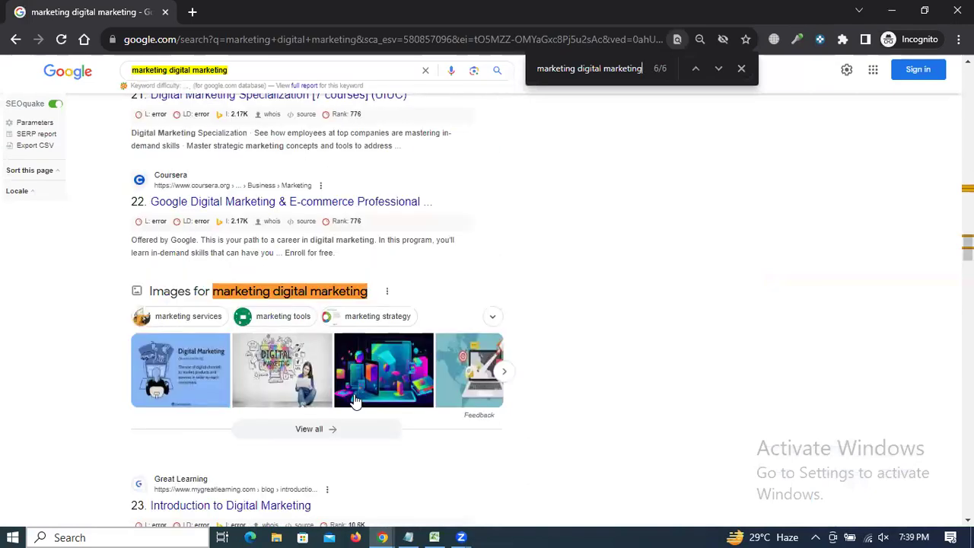
key("Return")
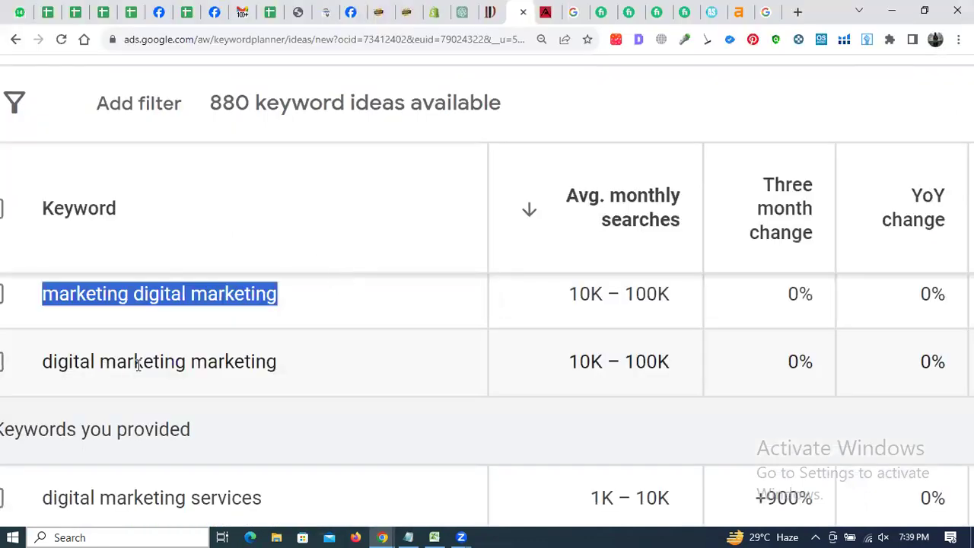
Copy the keyword "digital marketing marketing" from Keyword Planner and search for it on Google in the incognito window.
triple_click(139, 364)
key("ctrl+c")
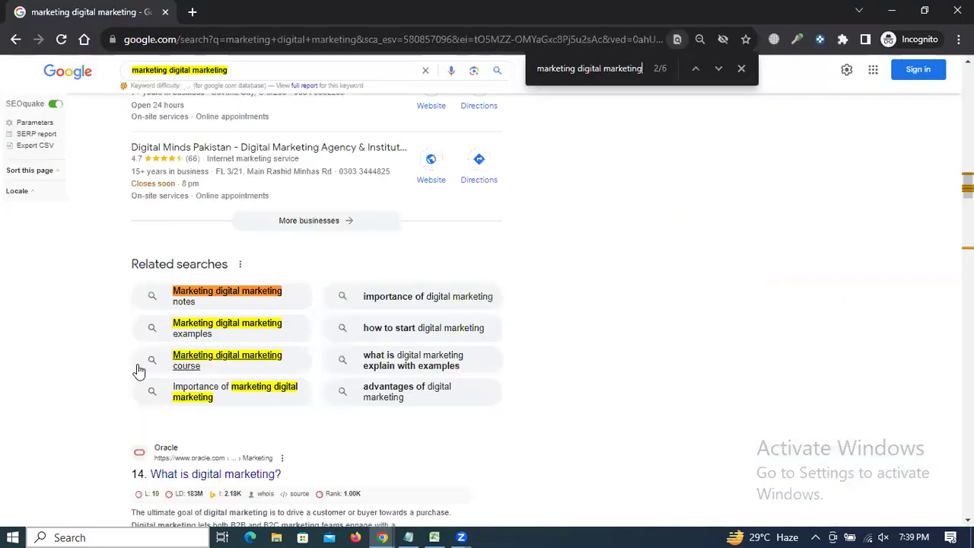
triple_click(267, 71)
key("ctrl+v")
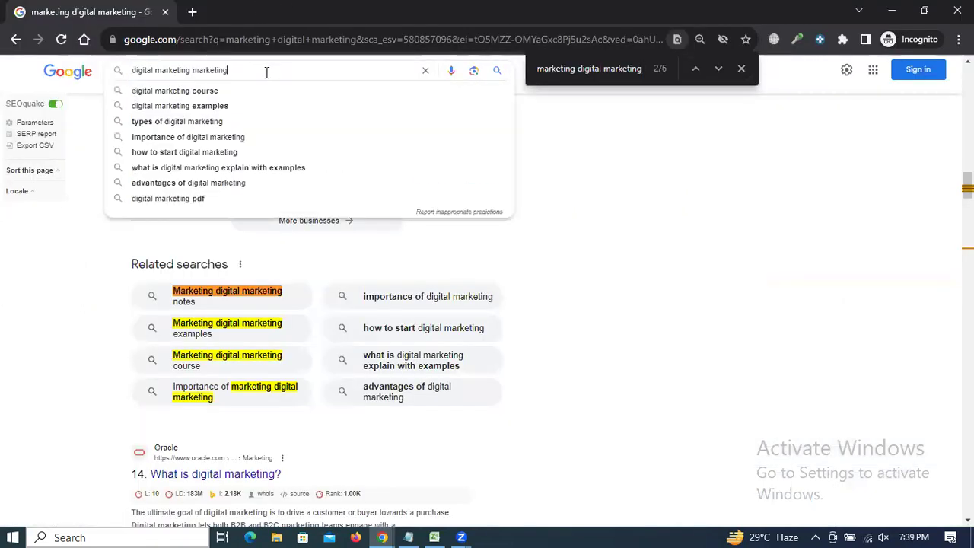
key("Return")
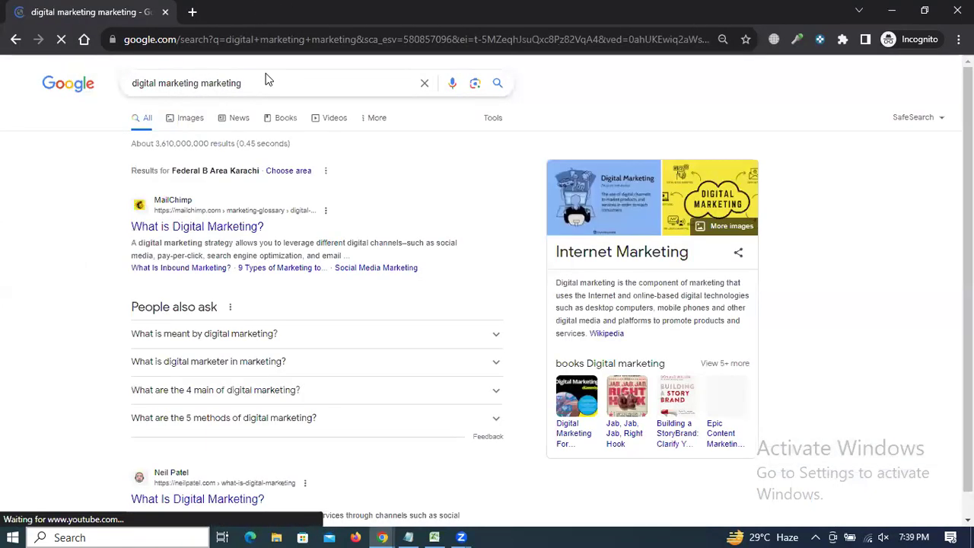
Load several more batches of Google results for "digital marketing marketing".
scroll(126, 213, "down", 10)
scroll(126, 213, "down", 10)
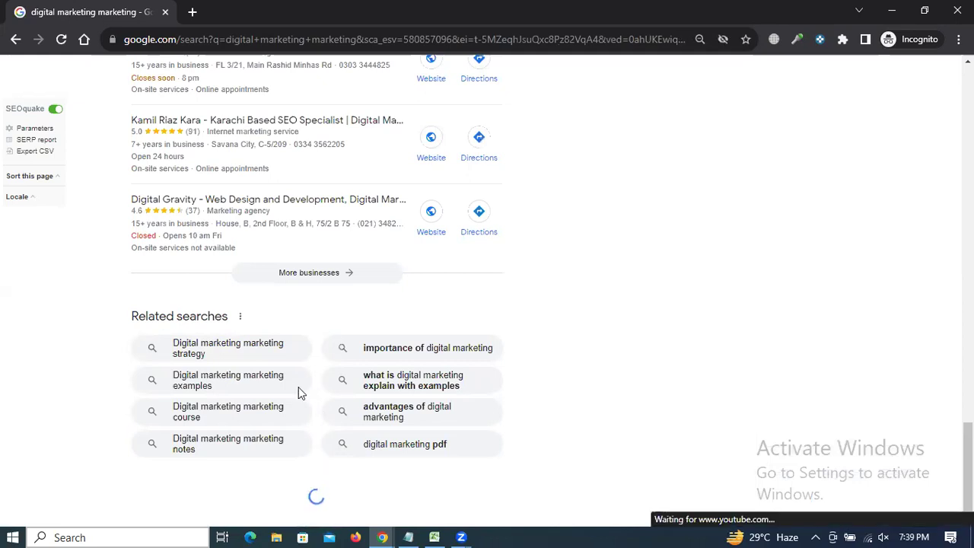
scroll(297, 376, "down", 10)
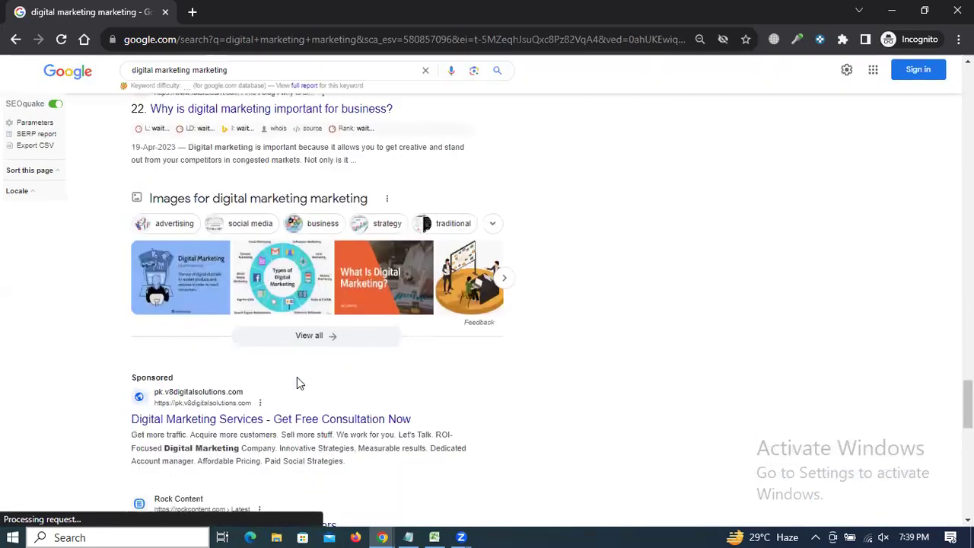
scroll(297, 383, "down", 10)
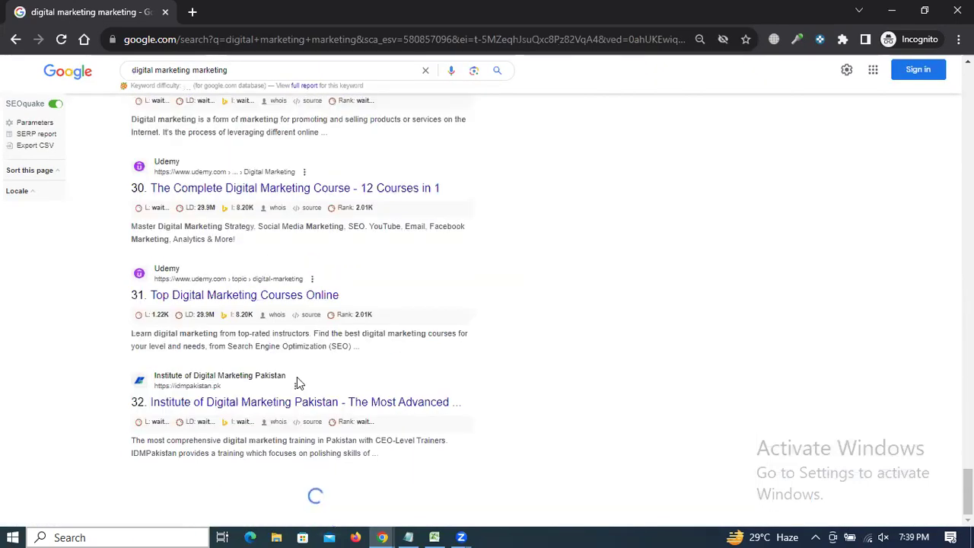
scroll(297, 380, "down", 14)
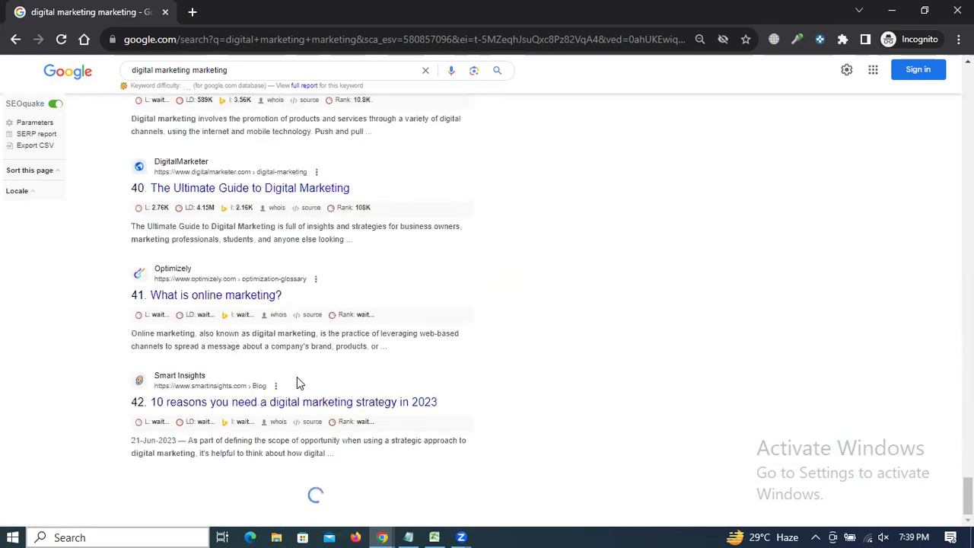
scroll(296, 376, "down", 12)
Find "digital marketing marketing" on the loaded results page and cycle through all its exact matches.
key("ctrl+f")
key("ctrl+v")
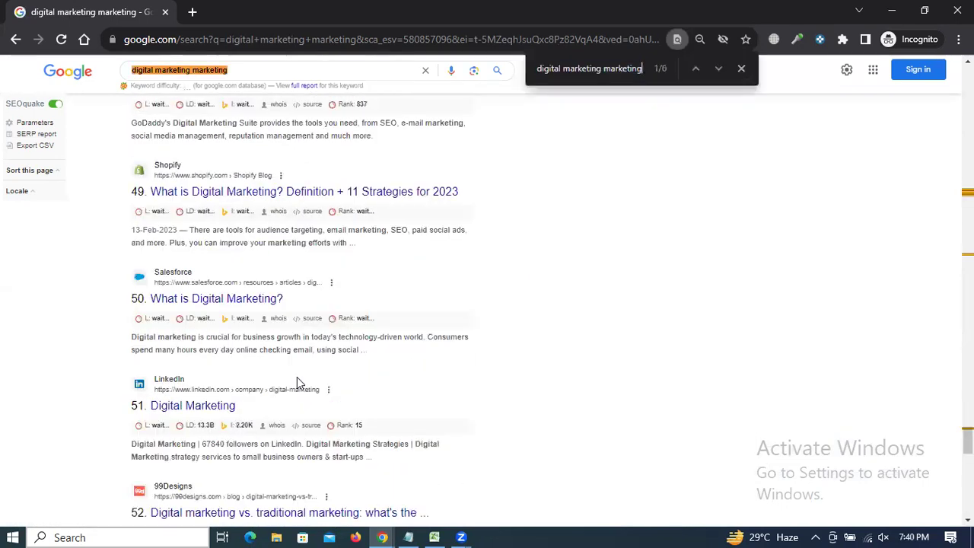
key("Return")
key("Return")
key("Return")
key("Return")
key("Return")
key("Return")
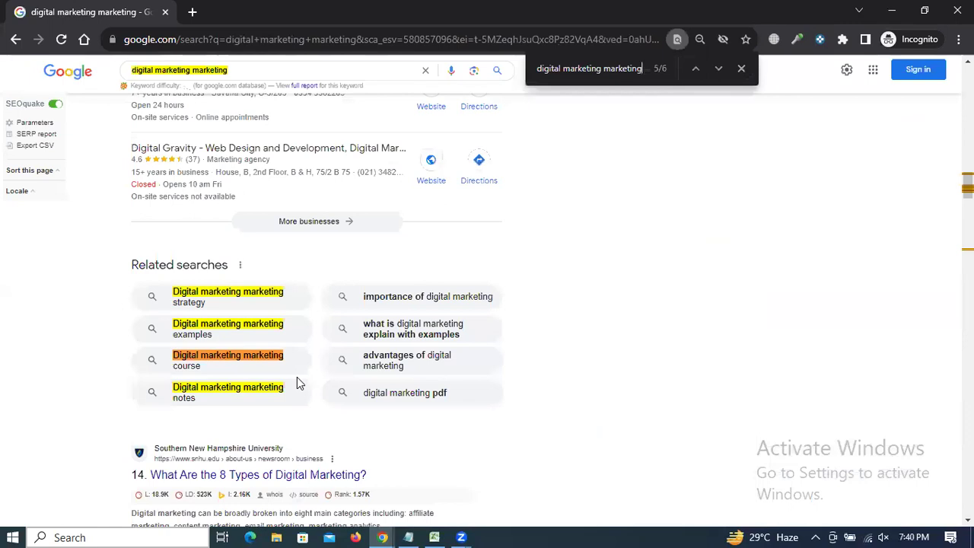
key("Return")
key("Return")
key("Return")
key("Return")
key("Return")
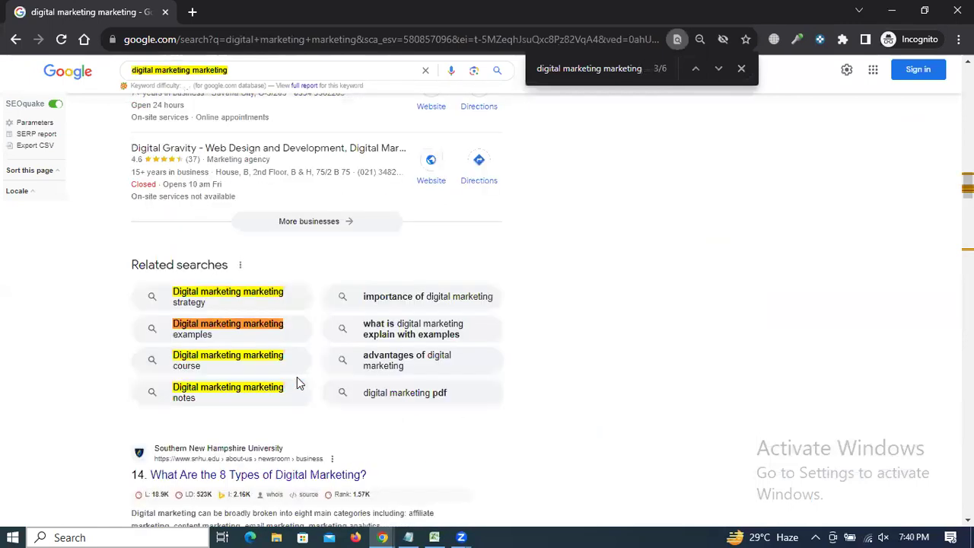
key("Return")
key("Return")
key("Return")
key("Return")
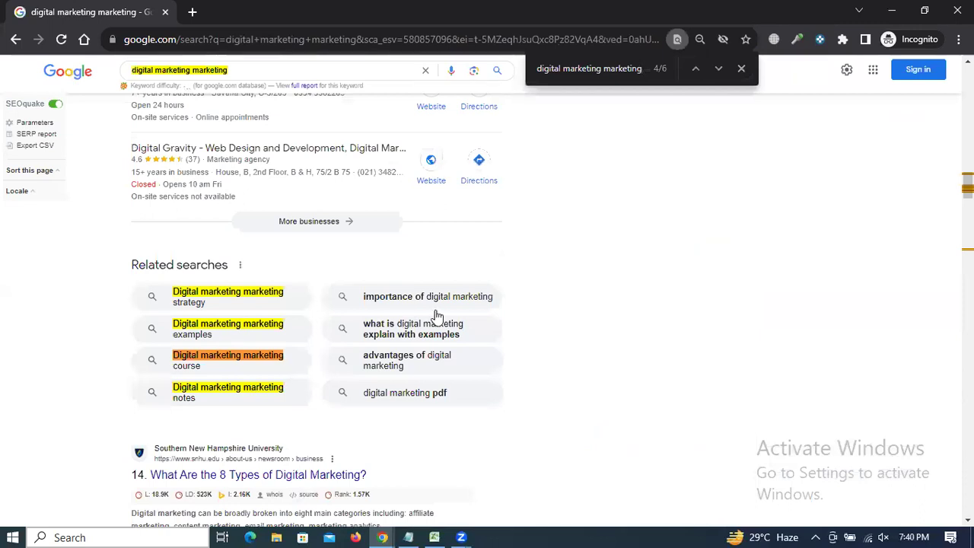
Return to the start of the "digital marketing marketing" results and inspect the query and first listing at a larger zoom.
scroll(435, 315, "up", 10)
scroll(437, 317, "up", 2)
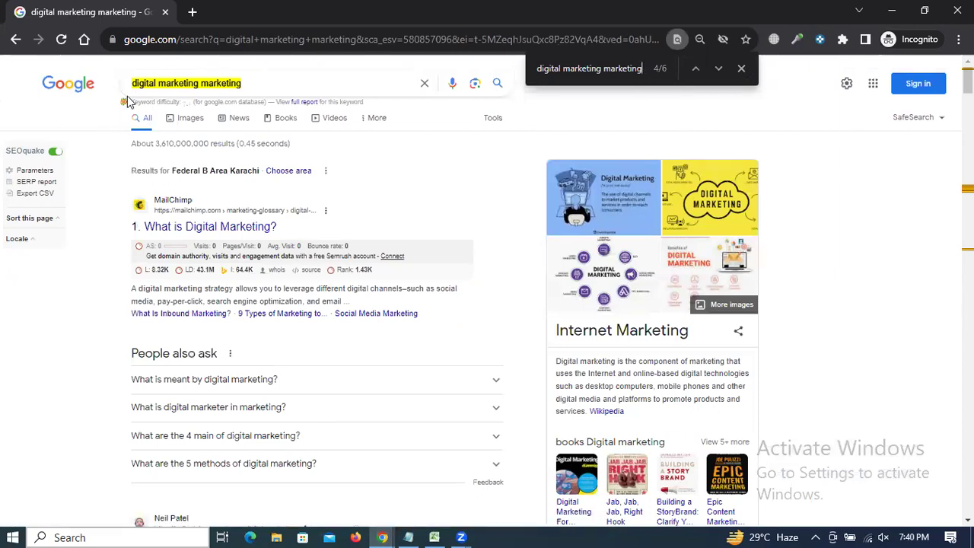
scroll(127, 96, "up", 5)
scroll(127, 95, "down", 2)
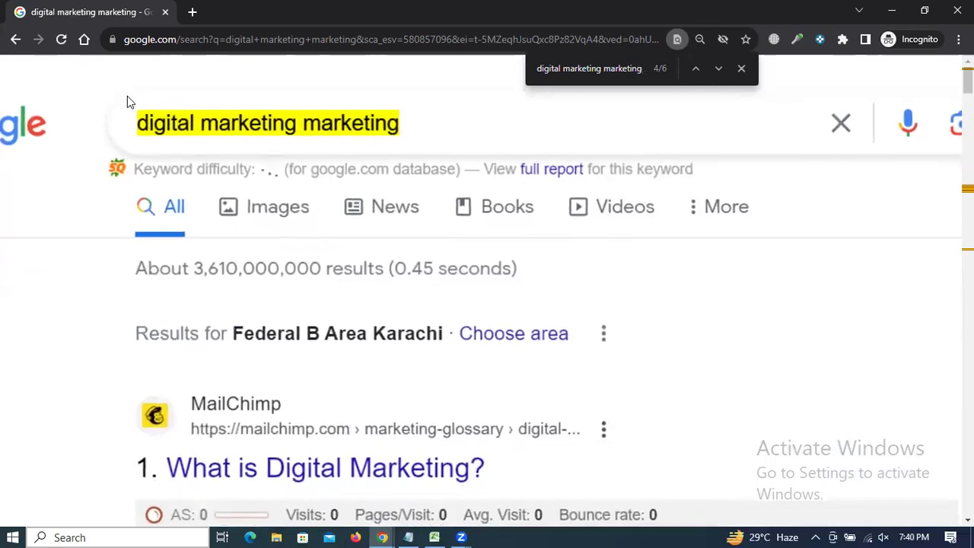
scroll(127, 96, "down", 1)
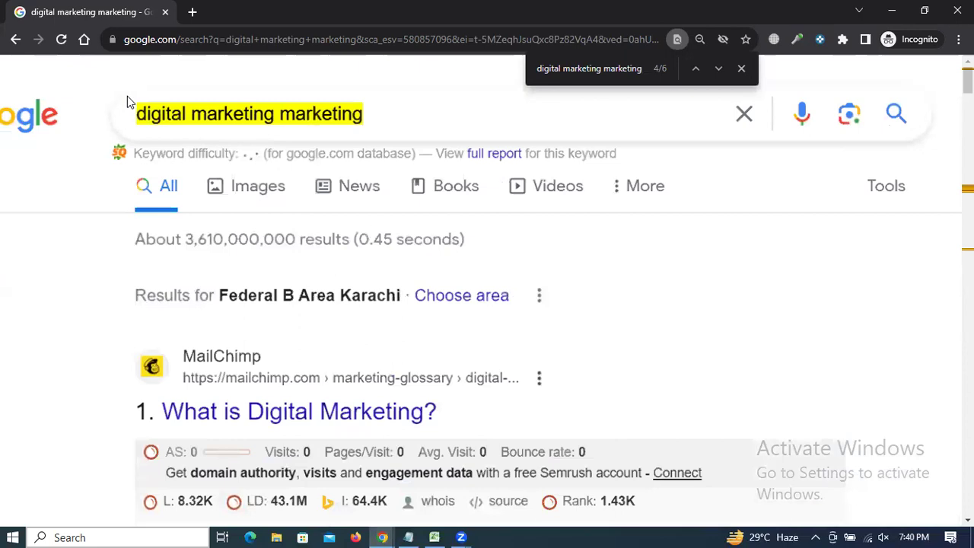
scroll(127, 95, "down", 1)
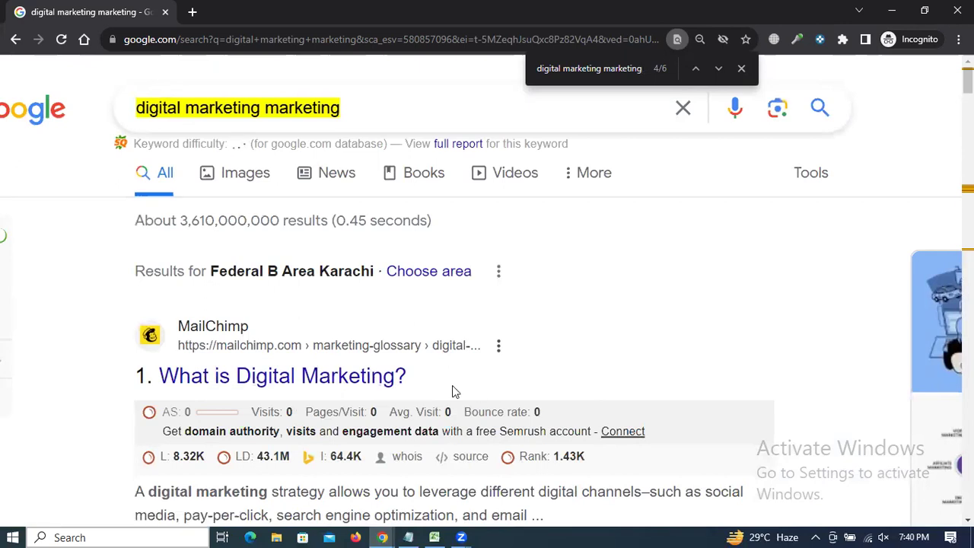
Examine the loaded Google listings for "digital marketing marketing" from the first result through the final one.
scroll(452, 385, "down", 15)
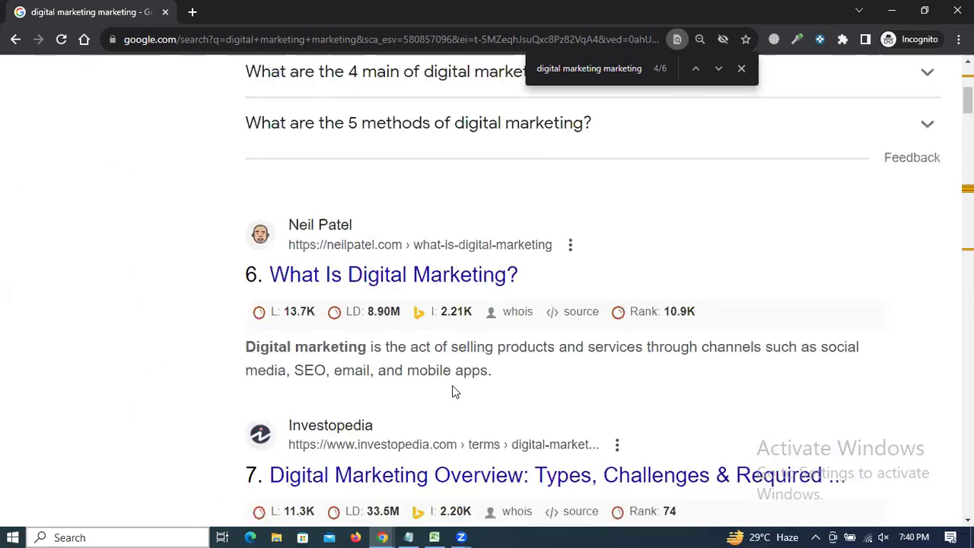
key("ctrl+minus")
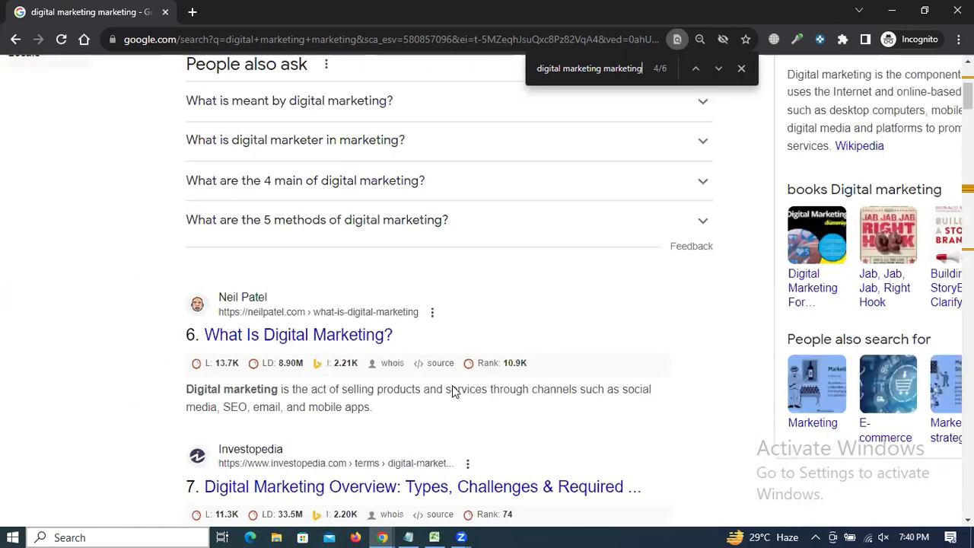
key("ctrl+plus")
key("ctrl+plus")
key("ctrl+plus")
key("ctrl+plus")
scroll(451, 390, "down", 4)
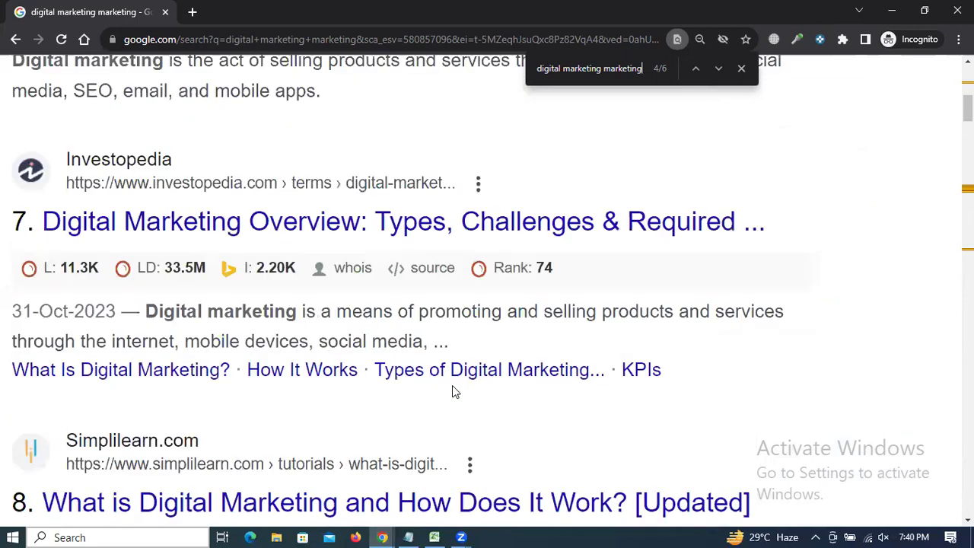
scroll(452, 386, "down", 5)
key("ctrl+minus")
key("ctrl+minus")
key("ctrl+minus")
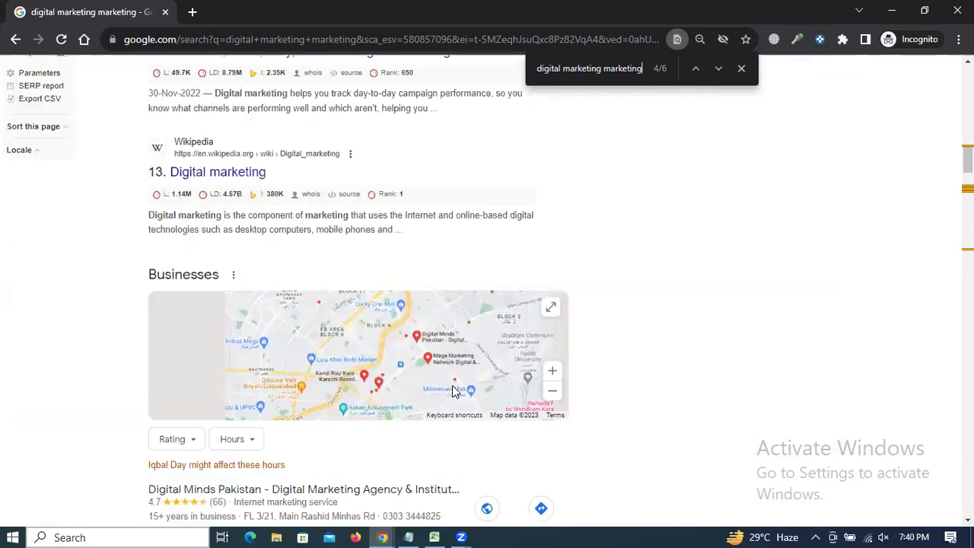
scroll(528, 383, "down", 2)
scroll(527, 381, "down", 10)
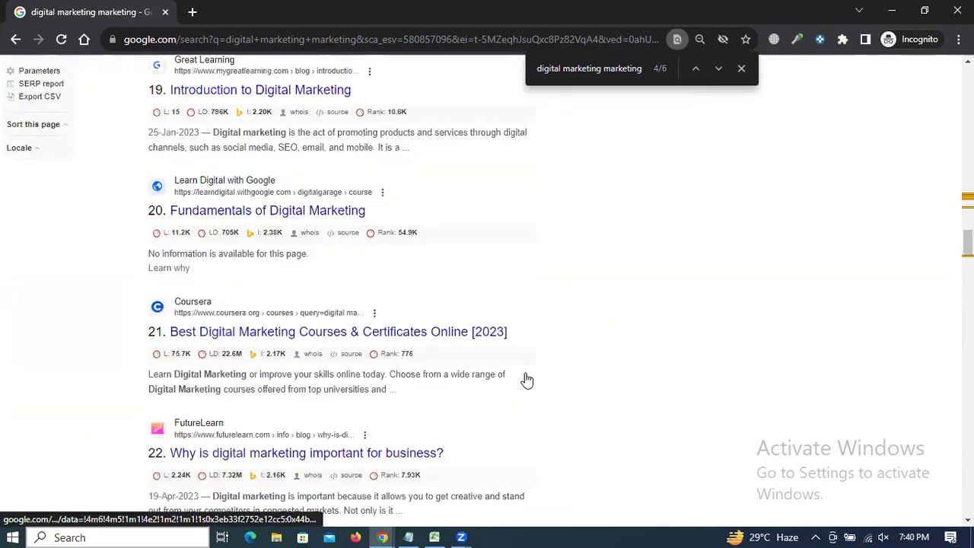
scroll(527, 380, "down", 10)
scroll(527, 380, "down", 15)
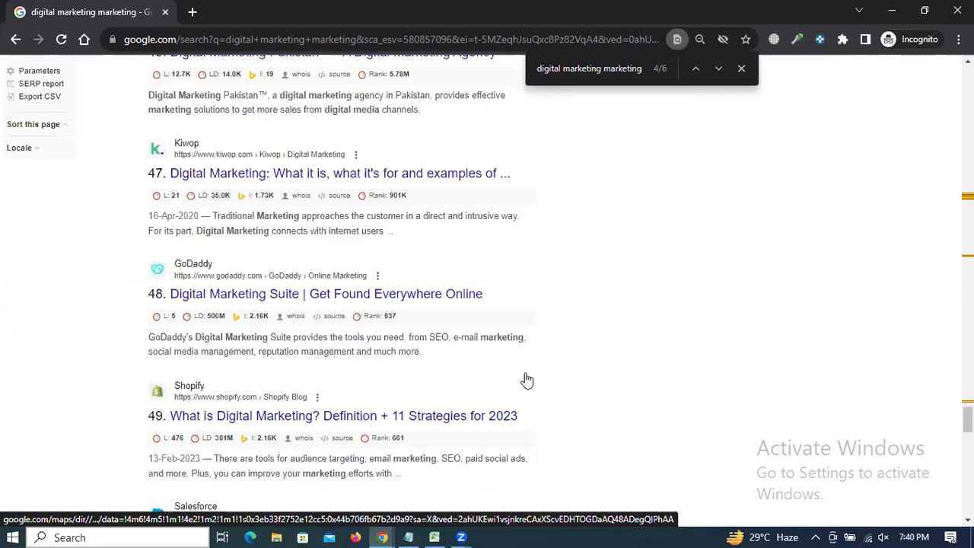
scroll(528, 380, "down", 10)
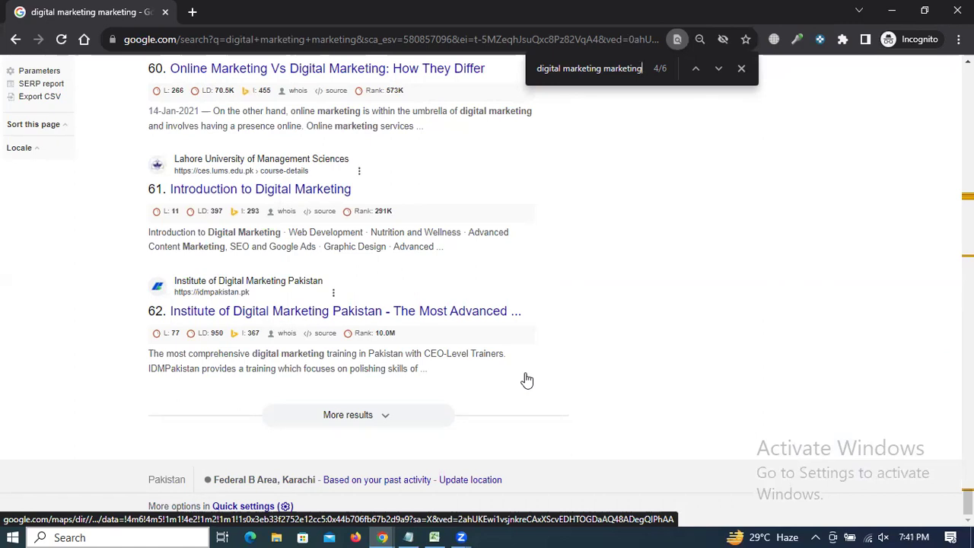
Cycle again through the exact matches of "digital marketing marketing" on the loaded results page.
key("ctrl+a")
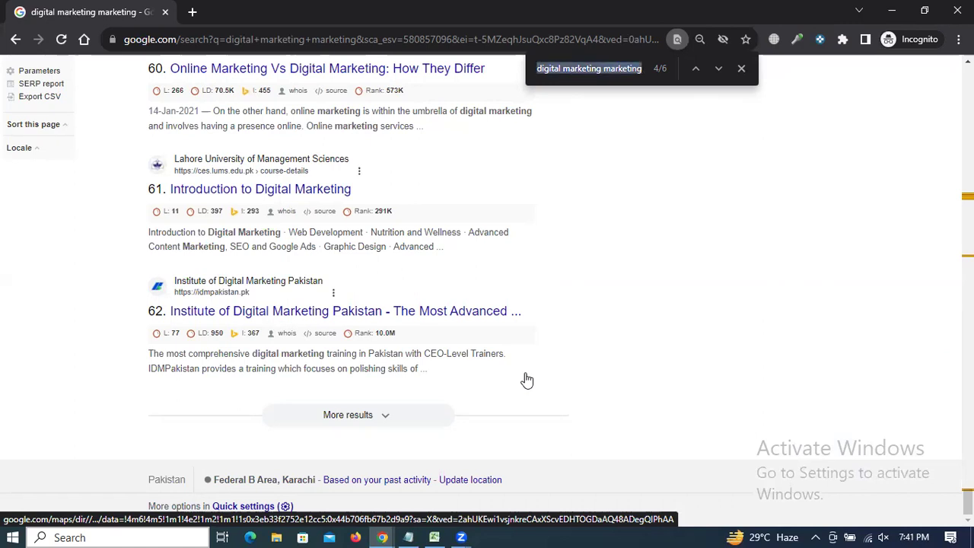
key("Return")
key("Return")
key("Return")
key("Return")
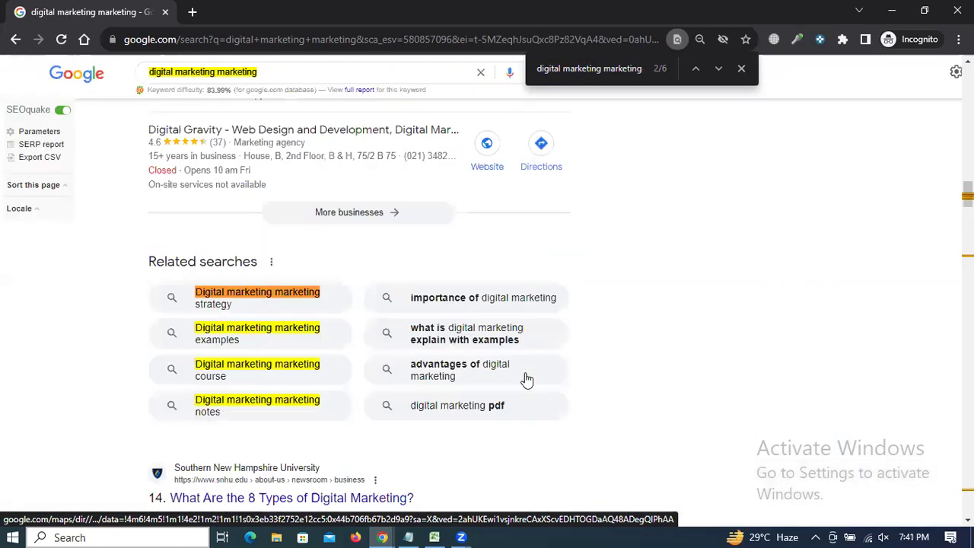
key("Return")
key("Return")
key("Return")
key("Return")
key("Return")
key("Return")
key("Return")
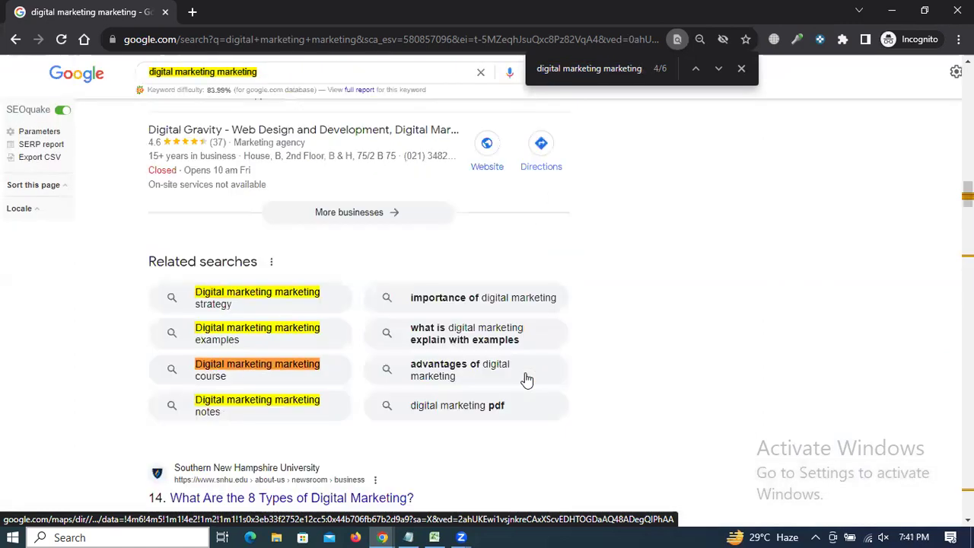
Copy the keyword "digital marketing services" from Keyword Planner and search for it on Google in the incognito window.
key("alt+Tab")
scroll(372, 331, "down", 3)
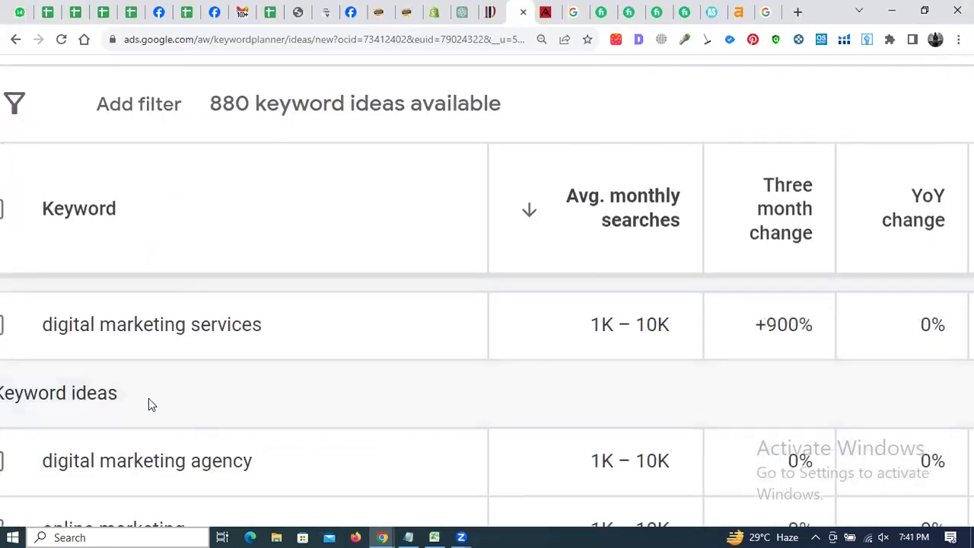
scroll(95, 359, "up", 4, "ctrl")
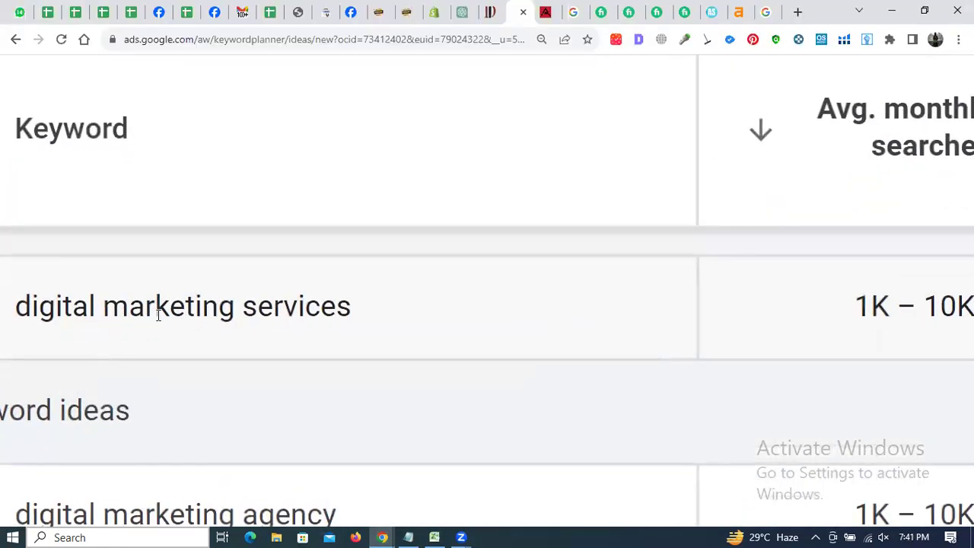
triple_click(157, 315)
key("ctrl+c")
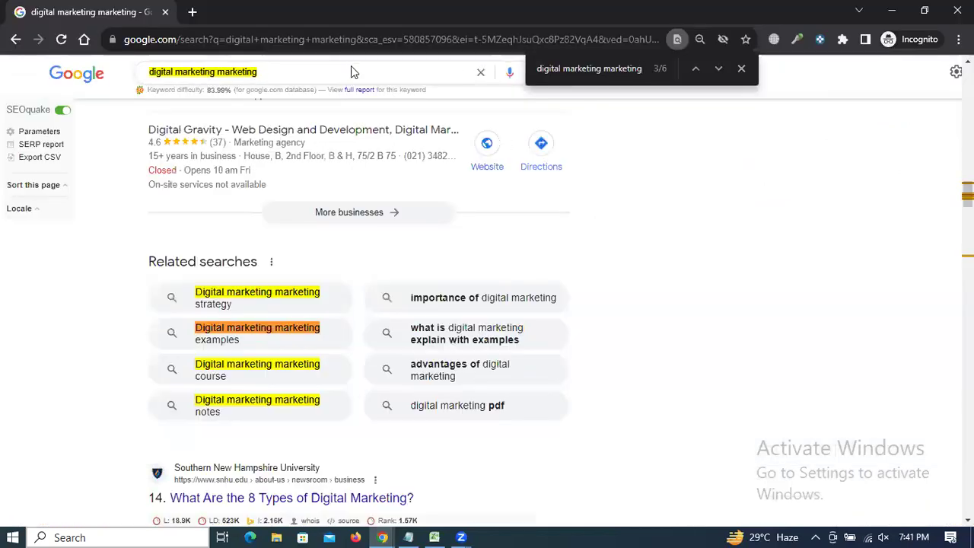
triple_click(350, 71)
key("ctrl+v")
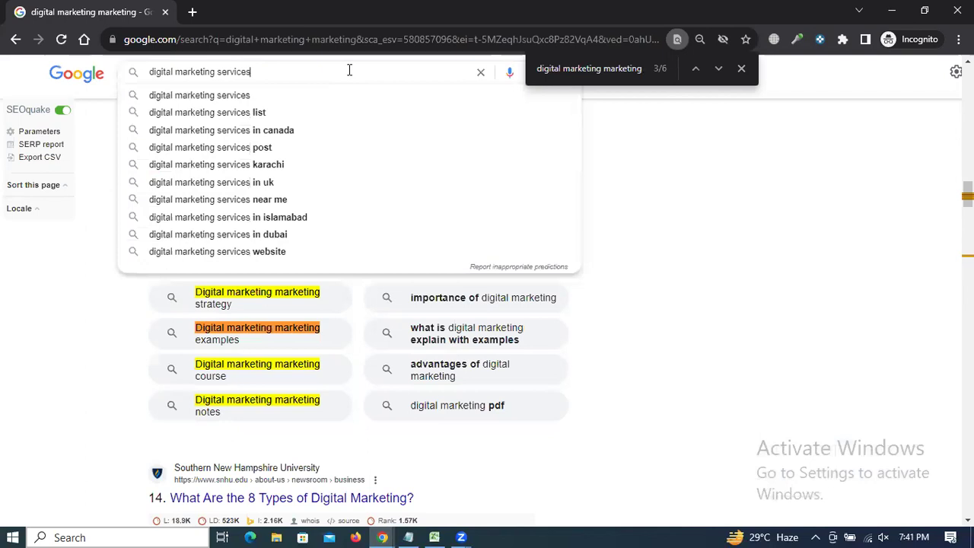
key("Return")
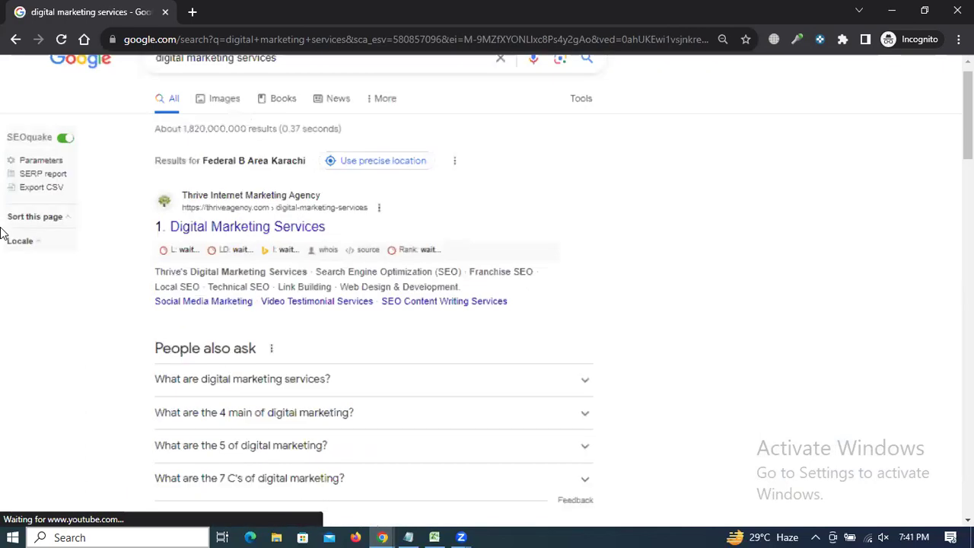
Find "digital marketing services" within the Google results page and load another batch of results.
key("ctrl+f")
key("ctrl+v")
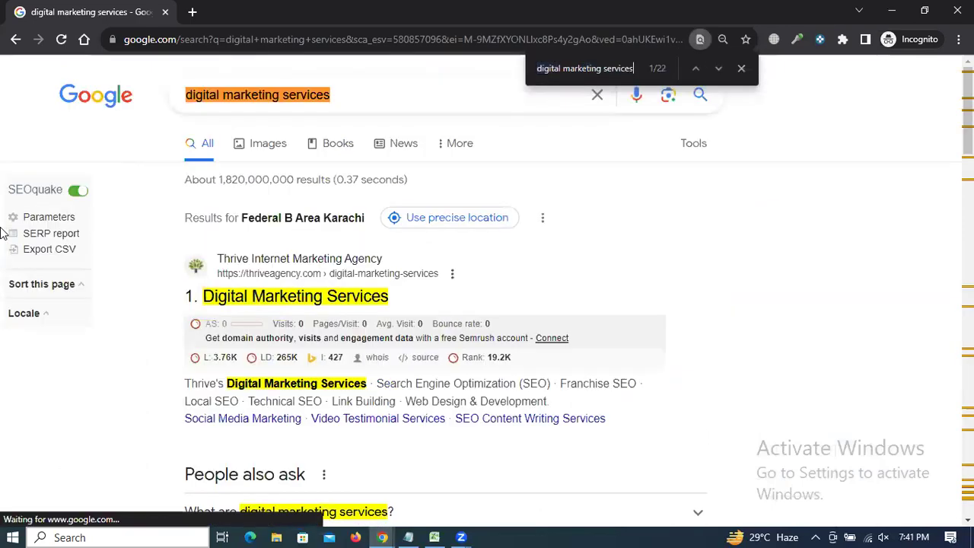
scroll(3, 233, "down", 15)
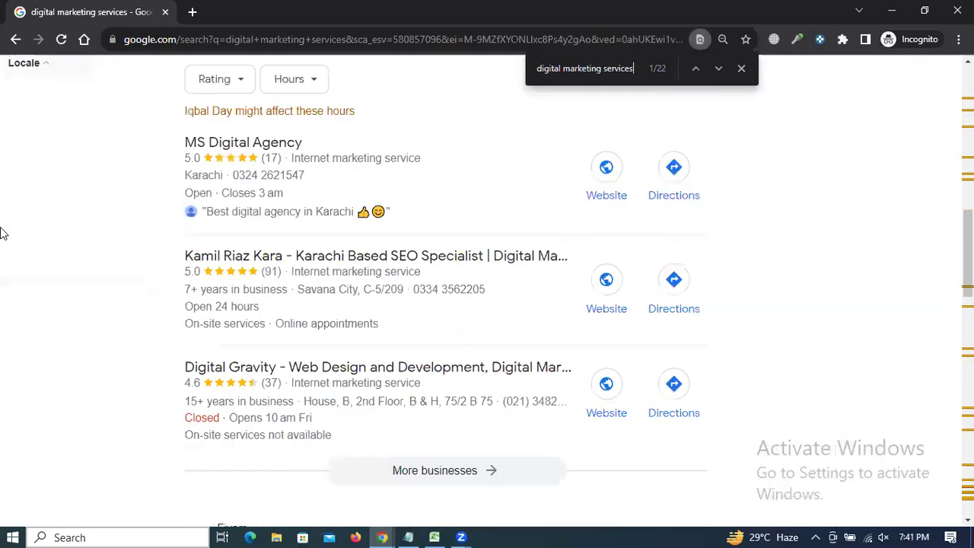
scroll(2, 232, "down", 20)
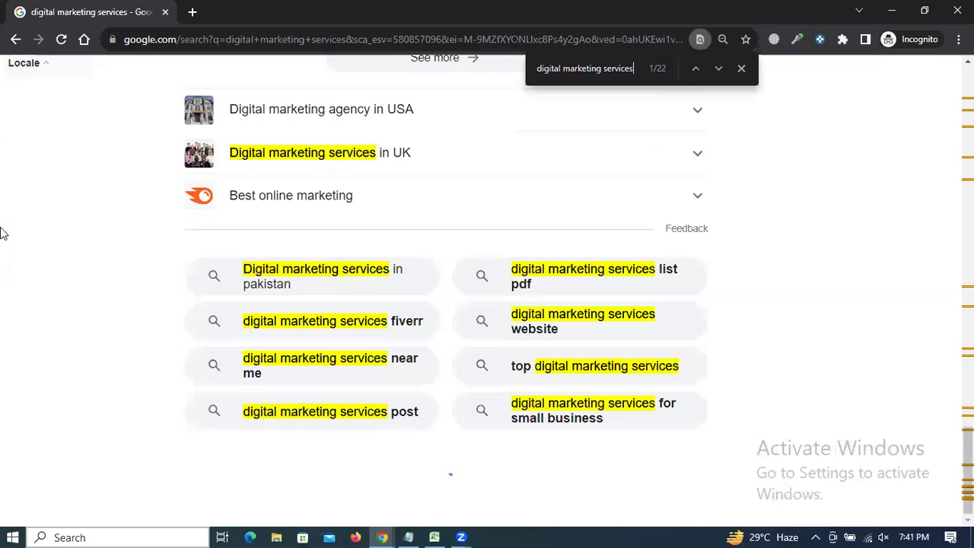
scroll(526, 312, "down", 7)
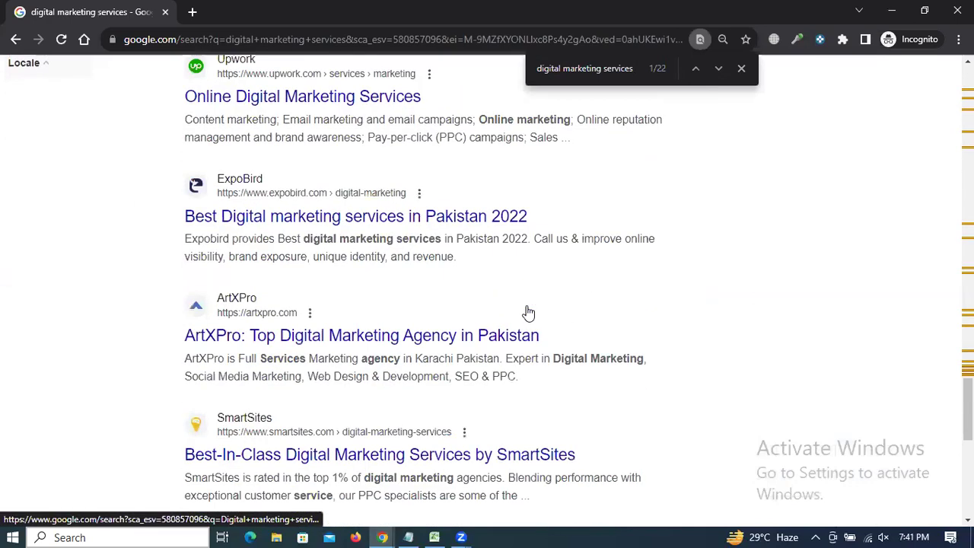
Step through the first few exact matches of "digital marketing services" and review the listings before returning to the first result.
key("Return")
key("Return")
key("Return")
key("Return")
scroll(528, 313, "down", 15)
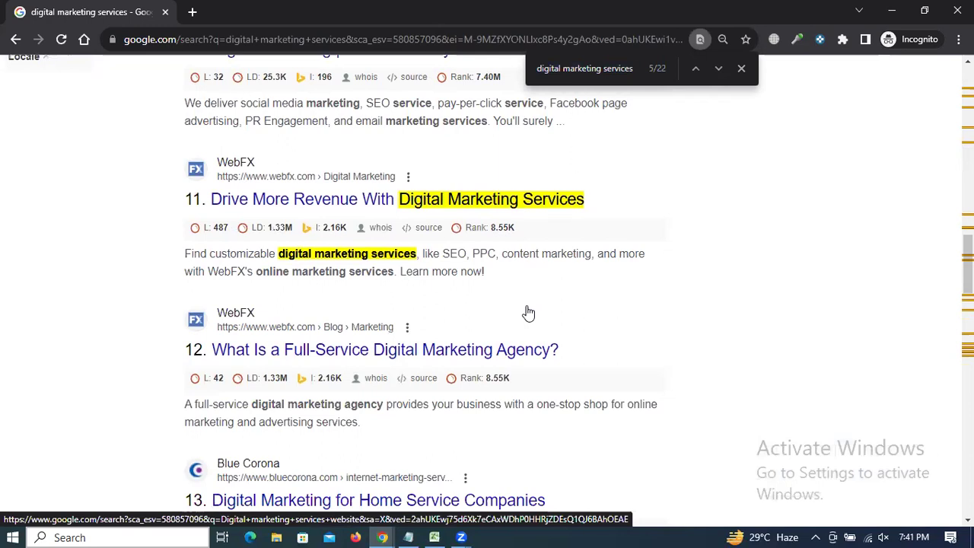
scroll(529, 312, "down", 10)
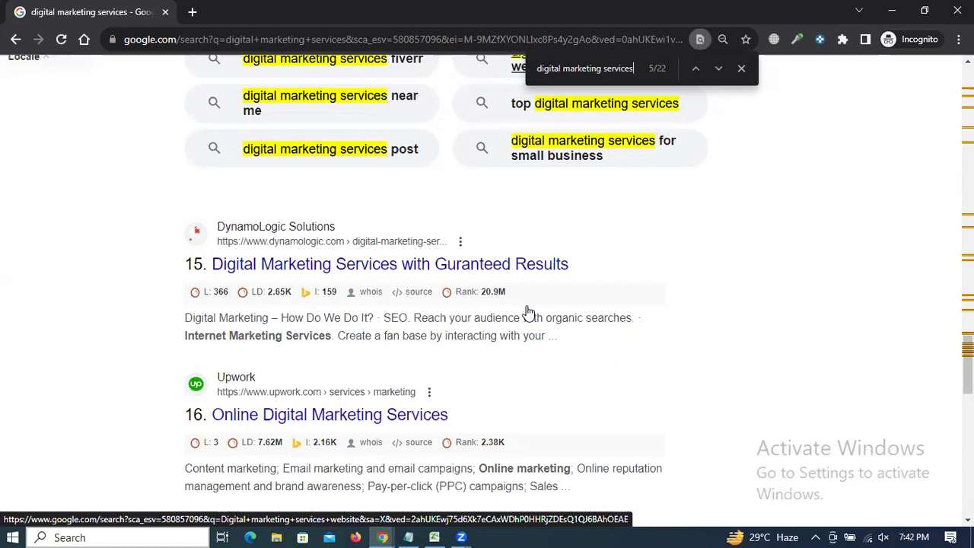
scroll(529, 312, "up", 20)
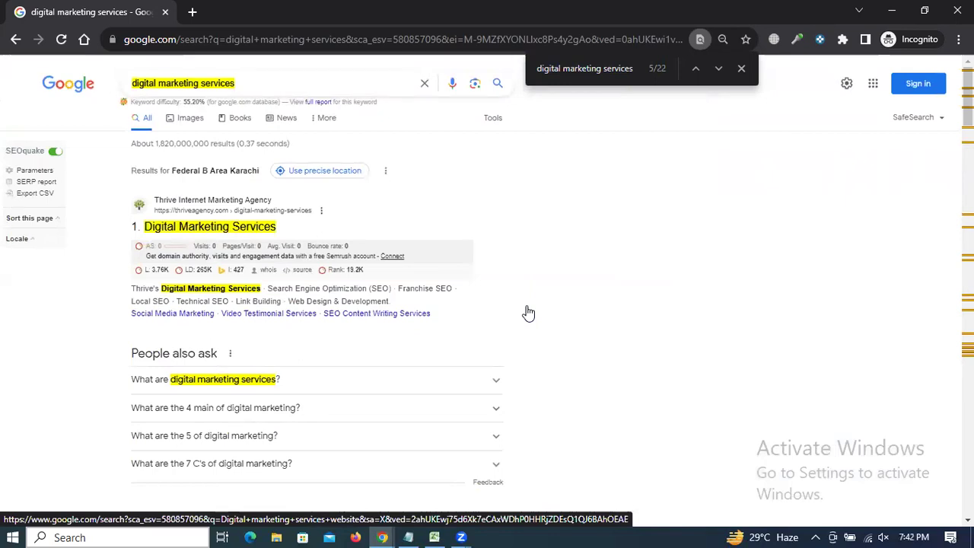
Switch back to Keyword Planner and examine "digital marketing agency" and the neighbouring keyword ideas with their average monthly searches.
right_click(528, 312)
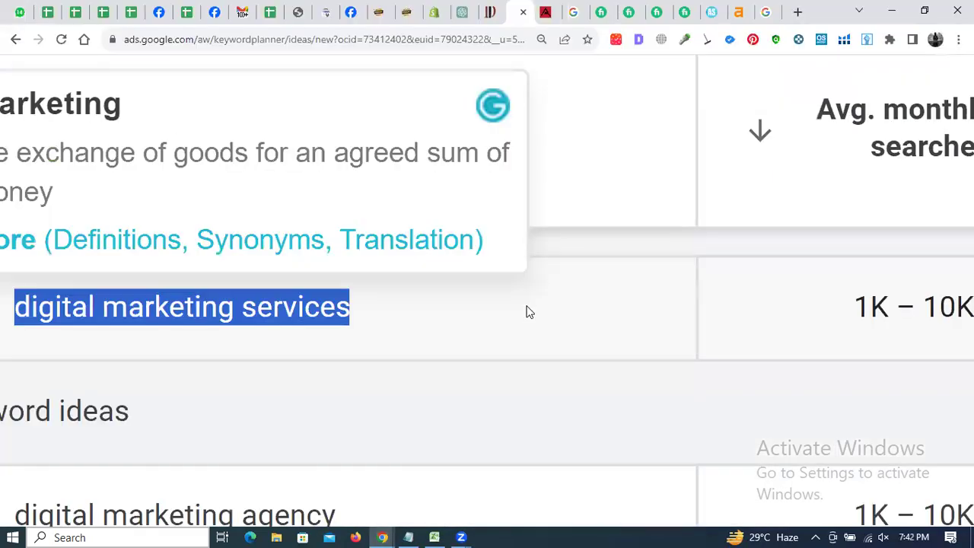
left_click(527, 311)
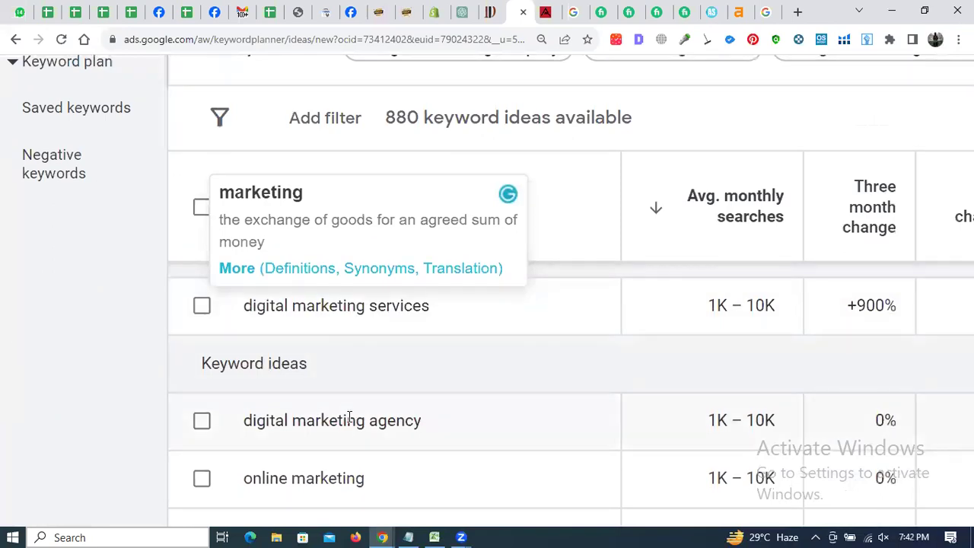
scroll(302, 426, "up", 3)
triple_click(318, 419)
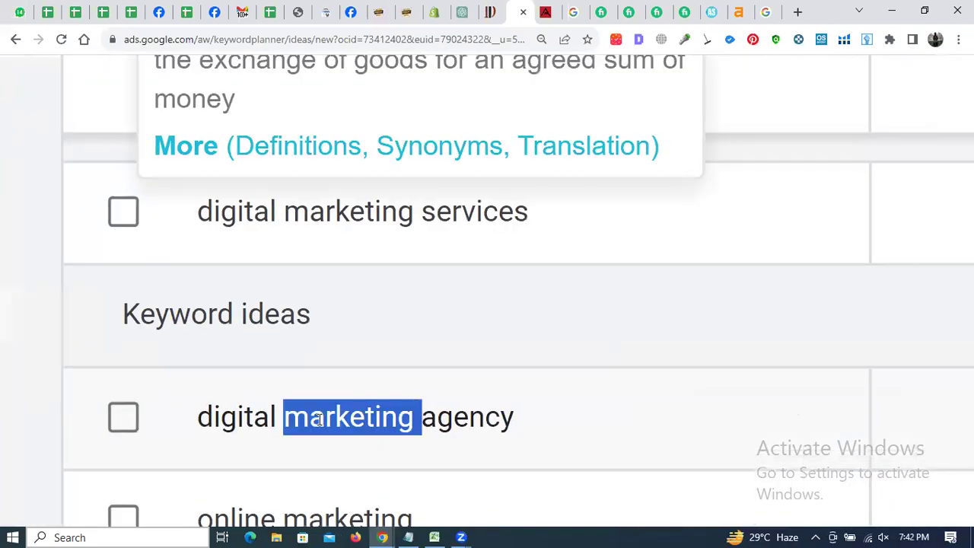
scroll(505, 467, "down", 3)
left_click(674, 401)
scroll(703, 411, "down", 1)
scroll(703, 416, "down", 2)
scroll(703, 416, "up", 1)
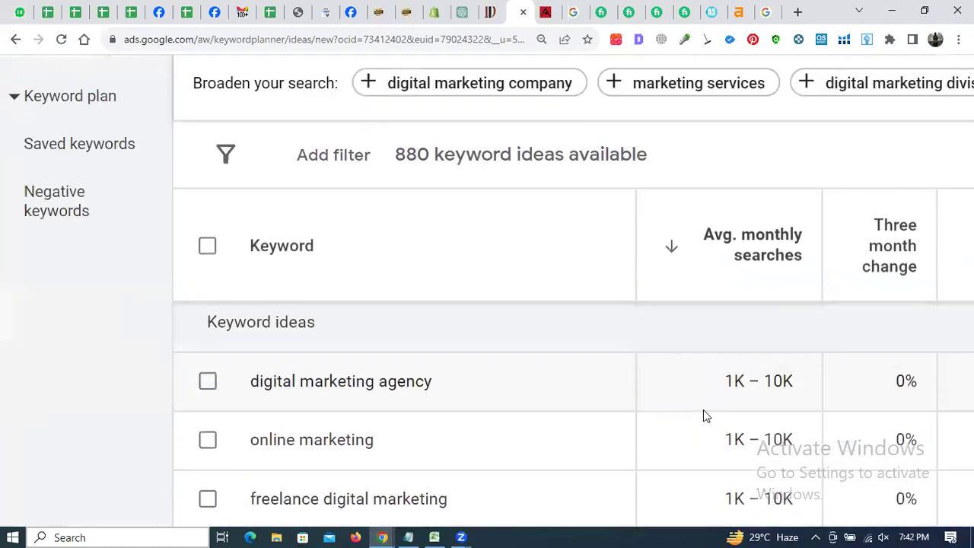
scroll(756, 372, "up", 3)
scroll(756, 372, "down", 3)
In the incognito window, change the Google query to "digital marketing agency" and run the search.
key("alt+Tab")
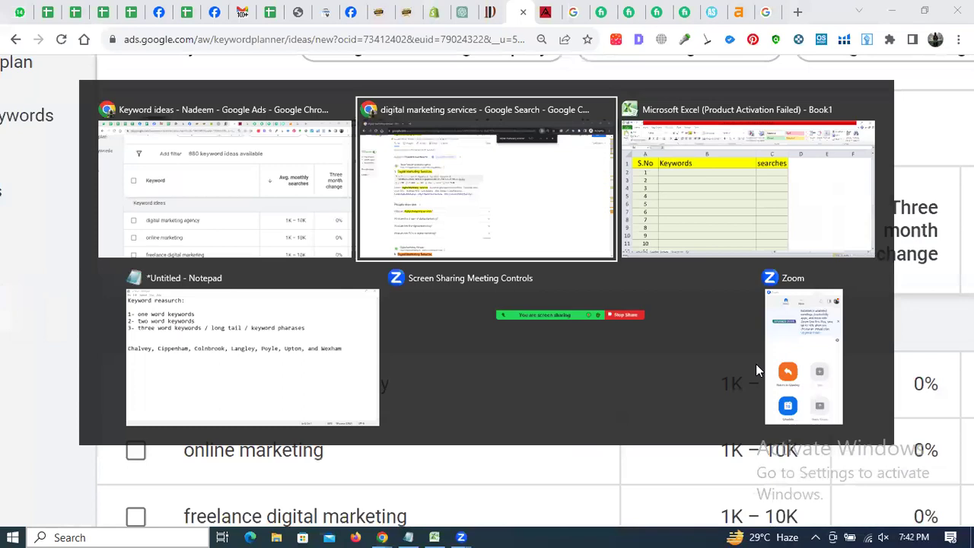
left_click(350, 82)
key("BackSpace")
key("BackSpace")
key("BackSpace")
key("BackSpace")
key("BackSpace")
key("BackSpace")
key("BackSpace")
key("BackSpace")
type("agency")
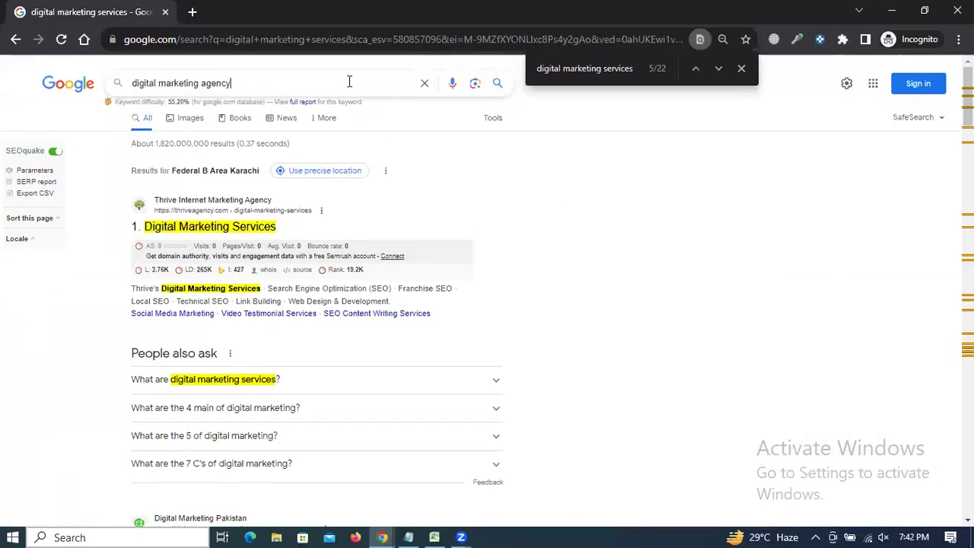
key("Return")
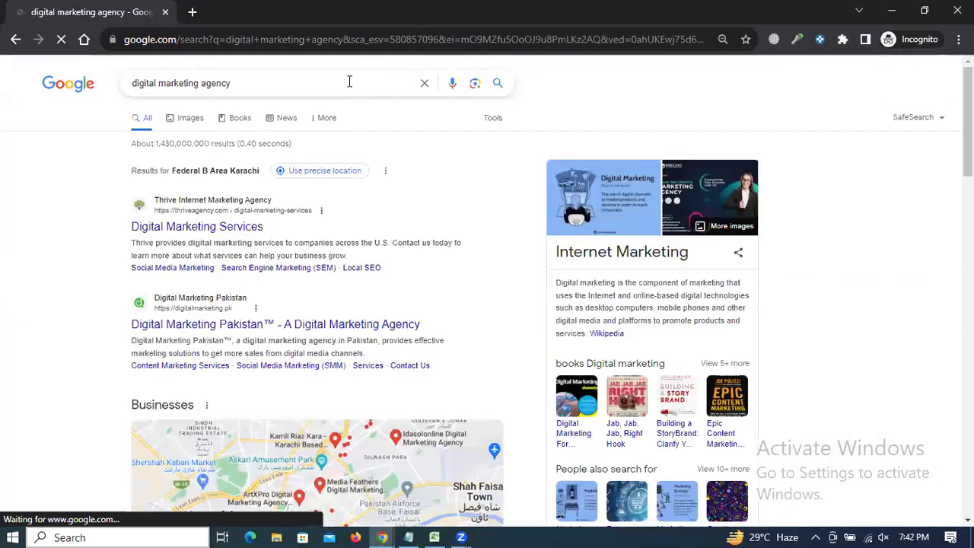
Find "digital marketing agency" on the results page and step through its exact matches one by one.
key("ctrl+f")
key("Return")
key("Return")
key("Return")
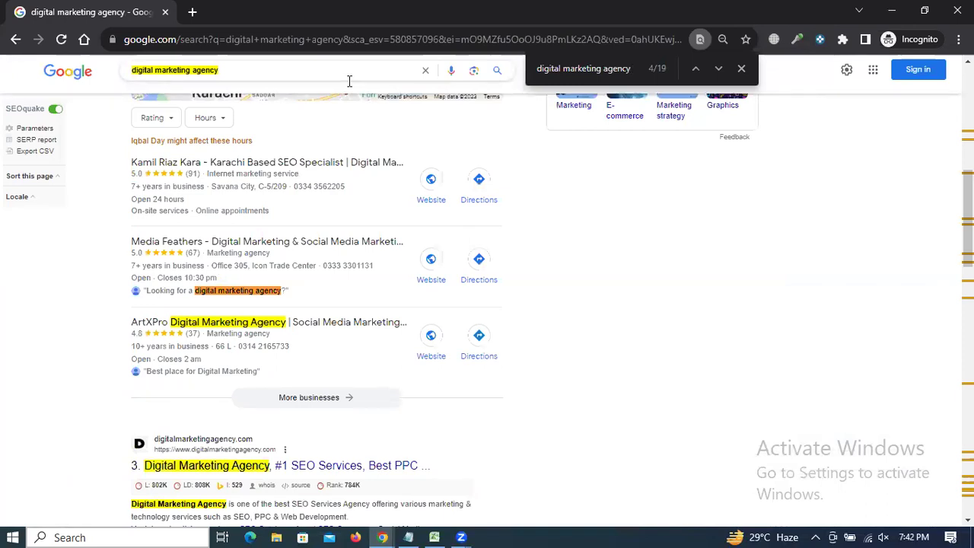
key("Return")
key("Return")
key("Return")
key("Return")
key("Return")
key("Return")
key("Return")
key("Return")
key("Return")
key("Return")
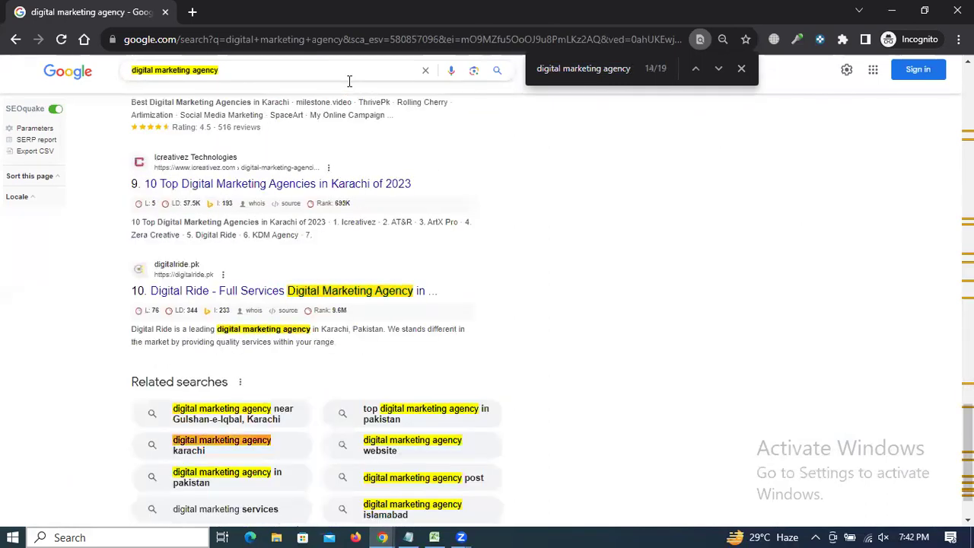
key("Return")
key("Return")
key("Return")
key("Return")
key("Return")
key("Return")
key("Return")
key("Return")
key("Return")
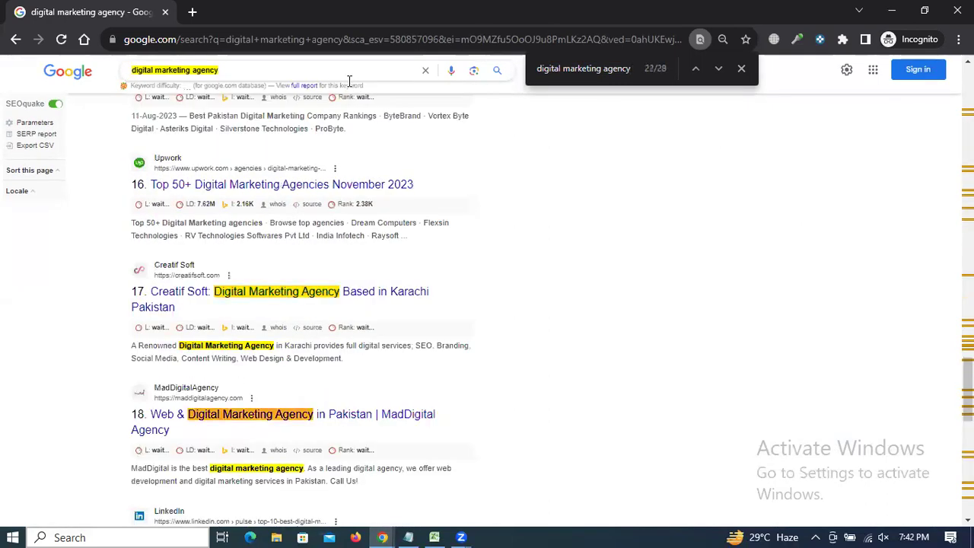
key("Return")
key("Return")
key("Return")
Scroll deeper into the Google results and step through the remaining exact matches of "digital marketing agency" among the lower-ranked listings.
scroll(349, 82, "down", 11)
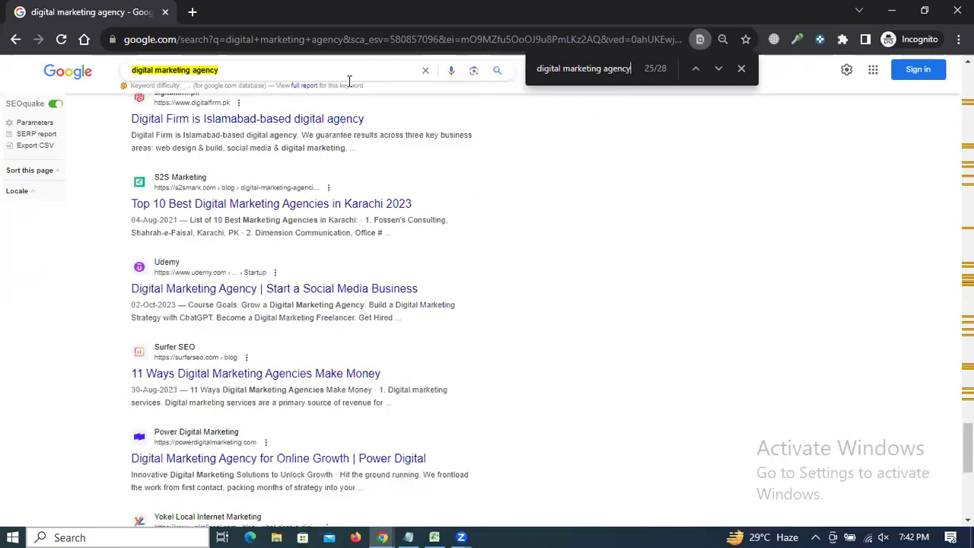
scroll(350, 82, "down", 3)
scroll(374, 312, "down", 5)
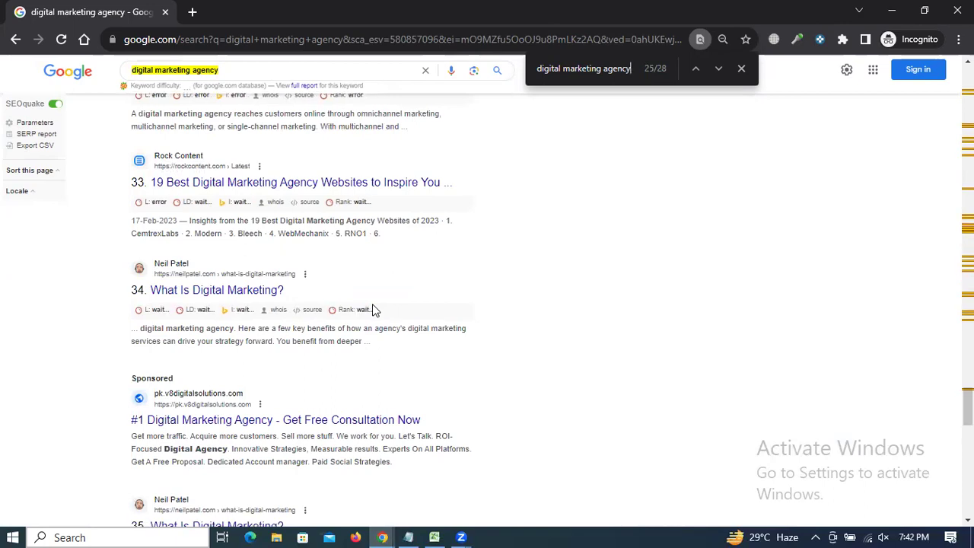
key("shift+Return")
key("shift+Return")
key("Return")
key("Return")
key("Return")
key("Return")
key("Return")
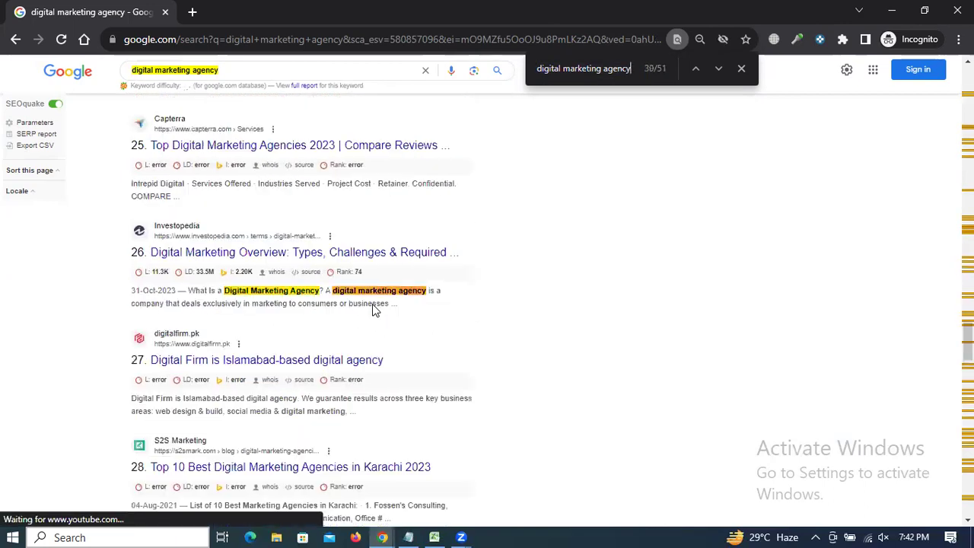
Switch to Keyword Planner and examine the further keyword ideas with their monthly searches and competition, comparing them against the Google results.
key("alt+Tab")
scroll(372, 310, "down", 3)
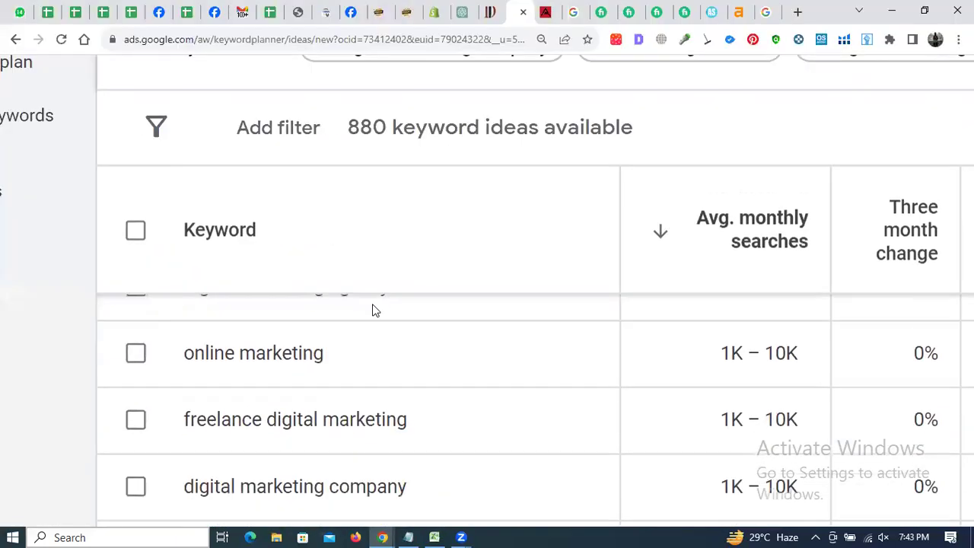
key("ctrl+0")
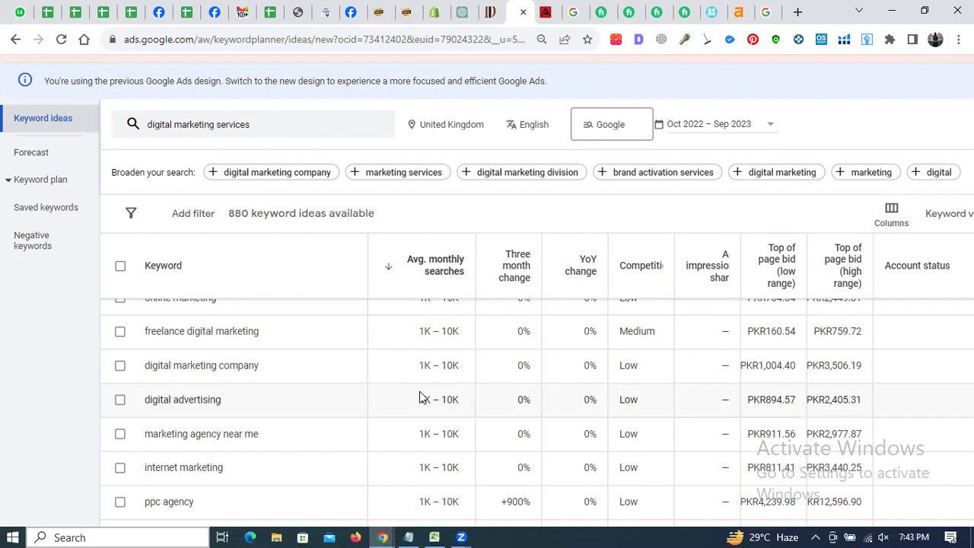
key("ctrl+minus")
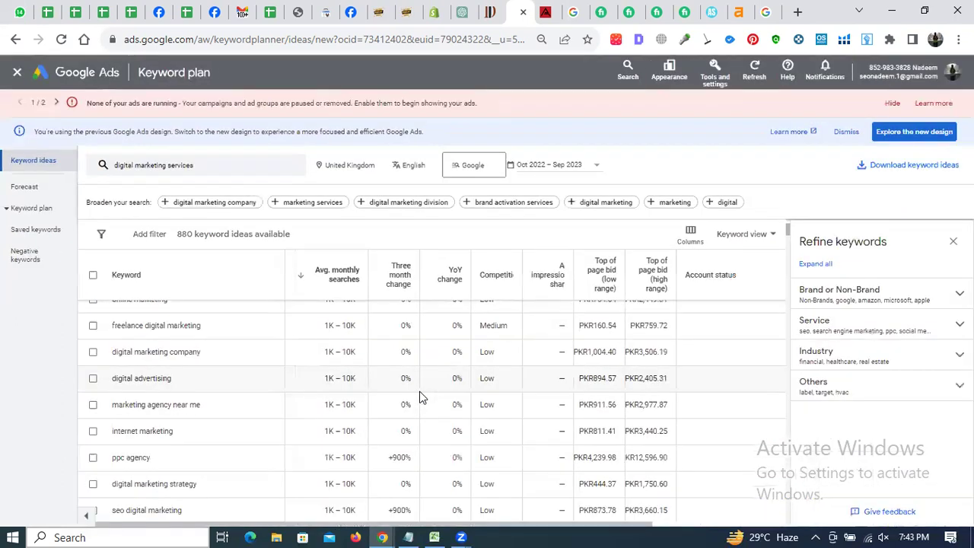
scroll(419, 391, "down", 3)
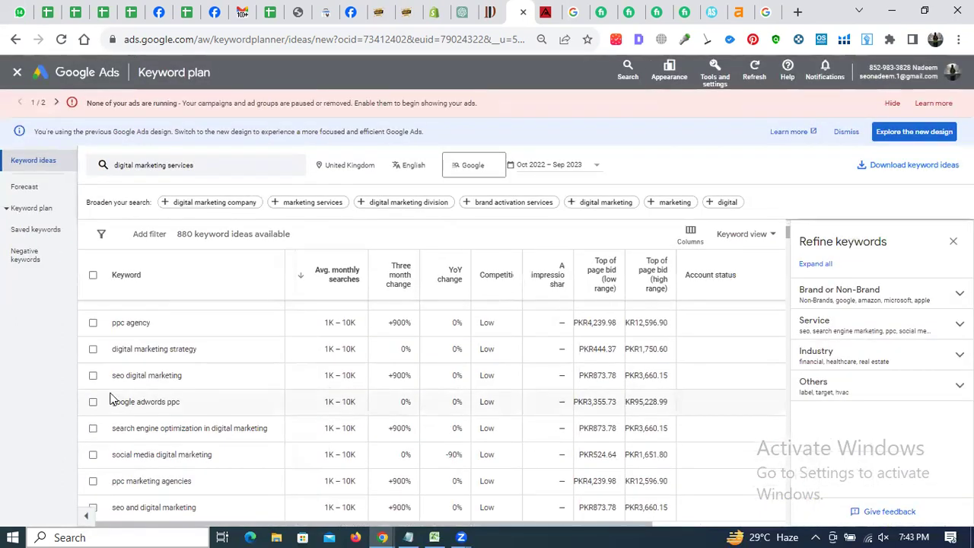
key("alt+Tab")
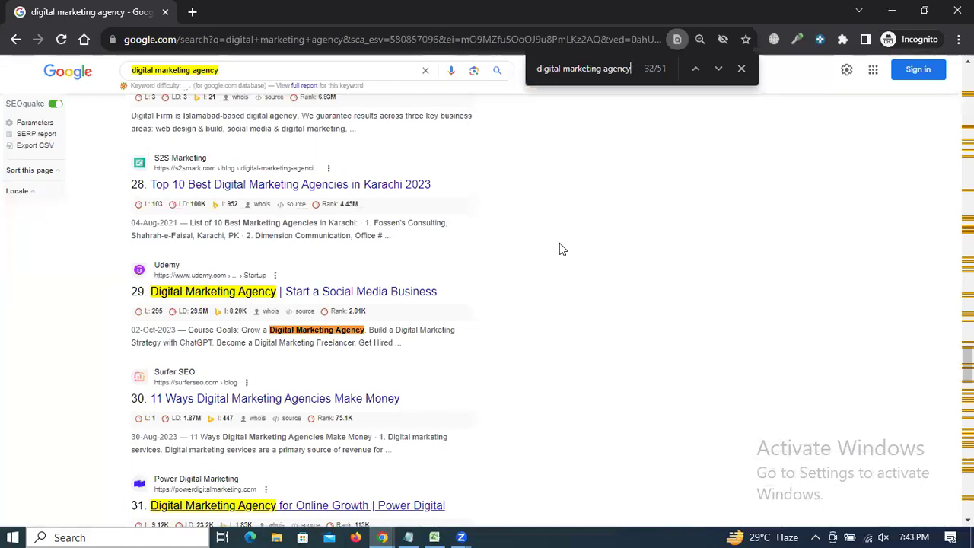
key("alt+Tab")
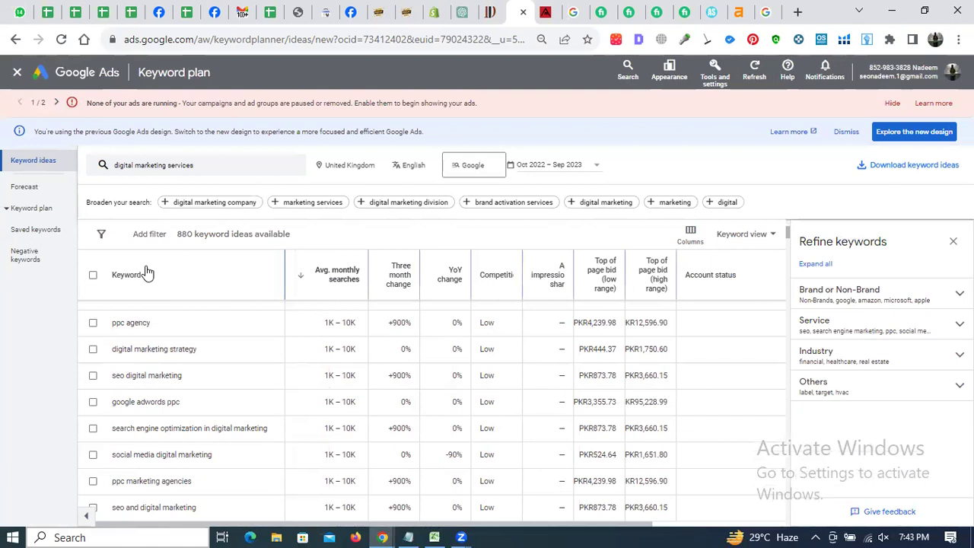
Switch to the Notepad notes and review the list of one-word, two-word and three-word or long-tail keyword types.
left_click(408, 537)
left_click_drag(6, 96, 261, 172)
left_click(287, 108)
left_click(257, 176)
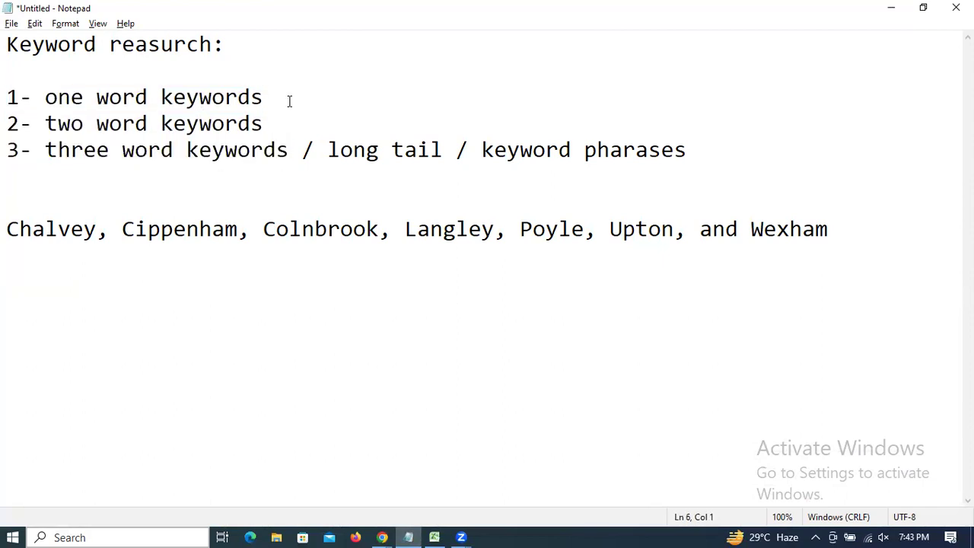